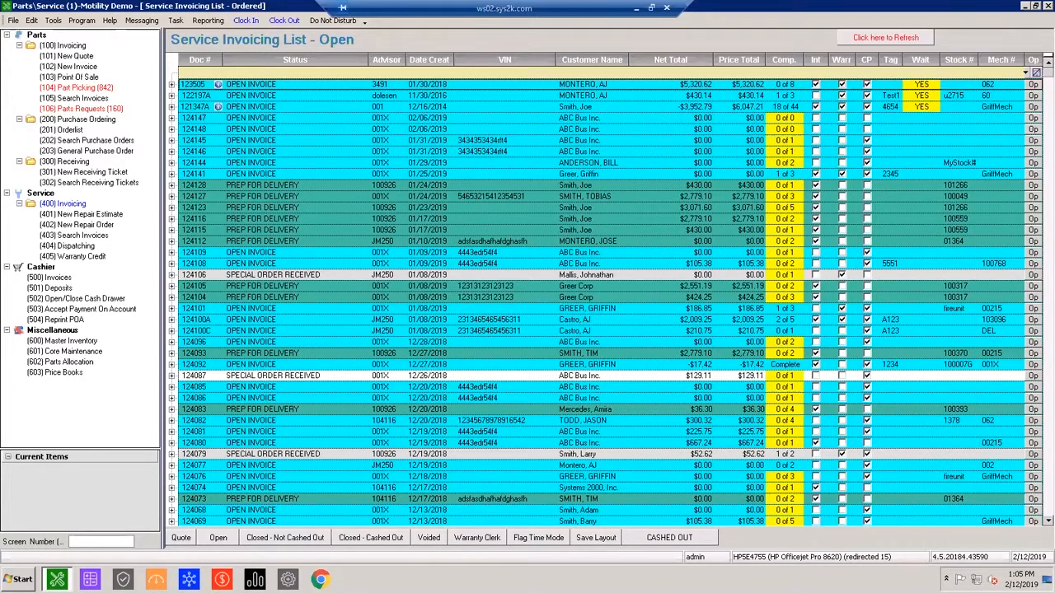
Show the service invoices in quote status and open the $194.56 appointment created 12/18/2018.
{"action": "left_click", "coordinate": [494, 288]}
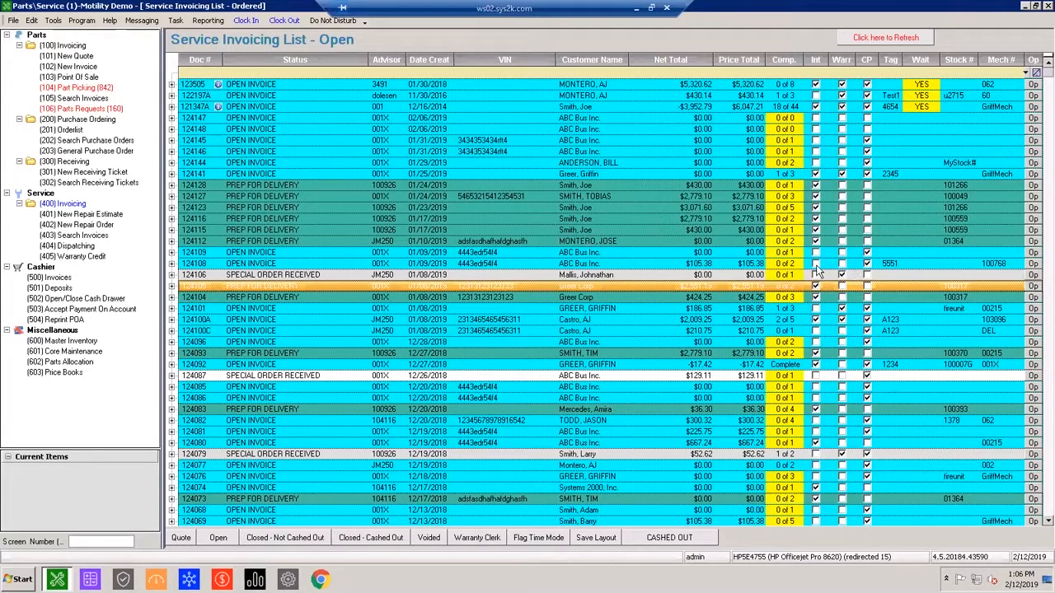
{"action": "left_click", "coordinate": [581, 119]}
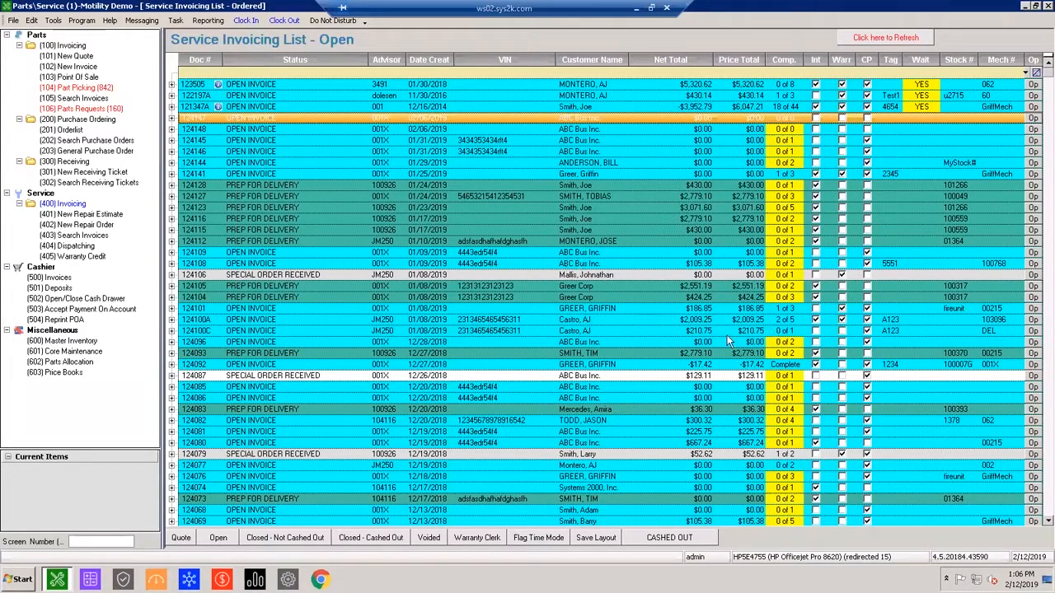
{"action": "left_click", "coordinate": [181, 537]}
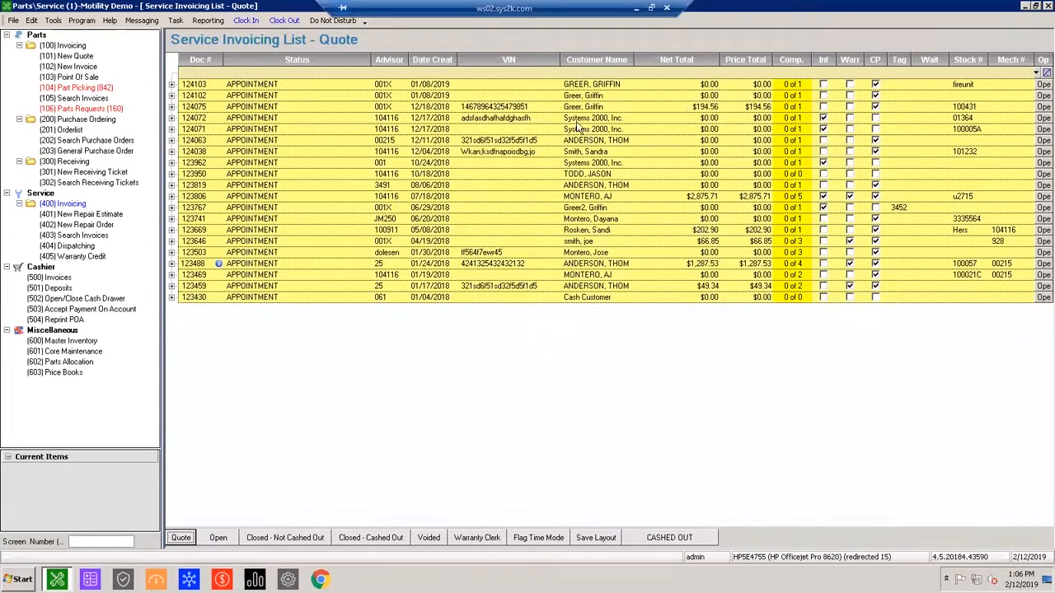
{"action": "double_click", "coordinate": [675, 107]}
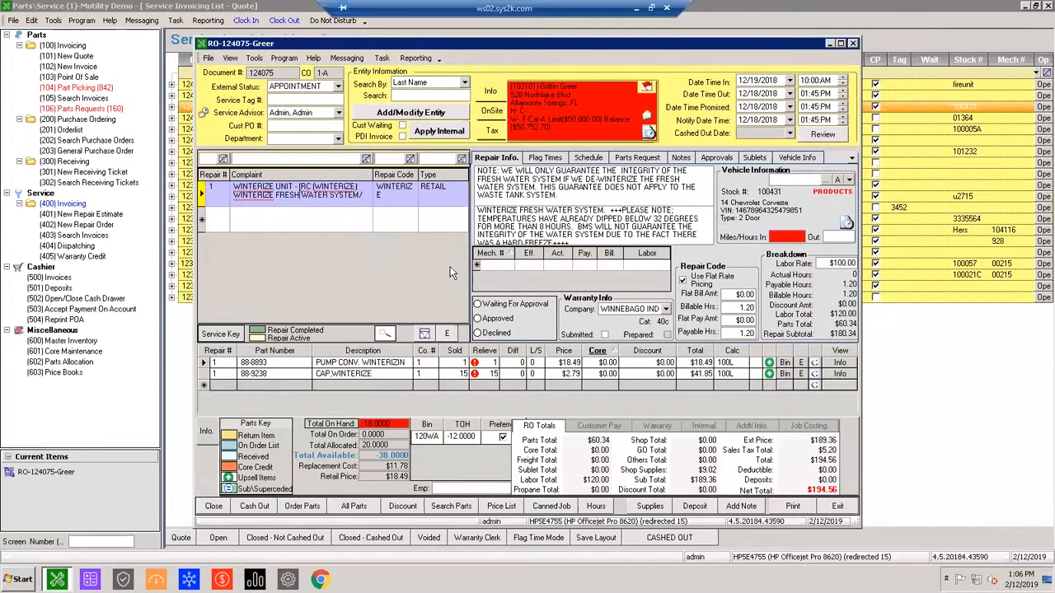
Check the repair order's appointment in the advisor calendar, and close the calendar.
{"action": "left_click", "coordinate": [210, 115]}
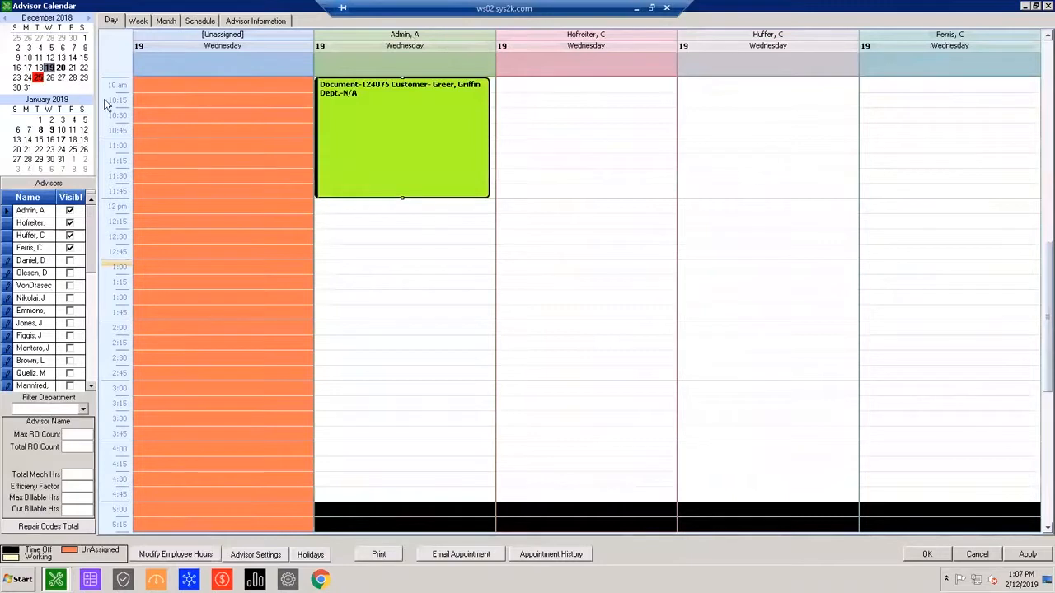
{"action": "left_click", "coordinate": [1047, 6]}
{"action": "left_click", "coordinate": [549, 322]}
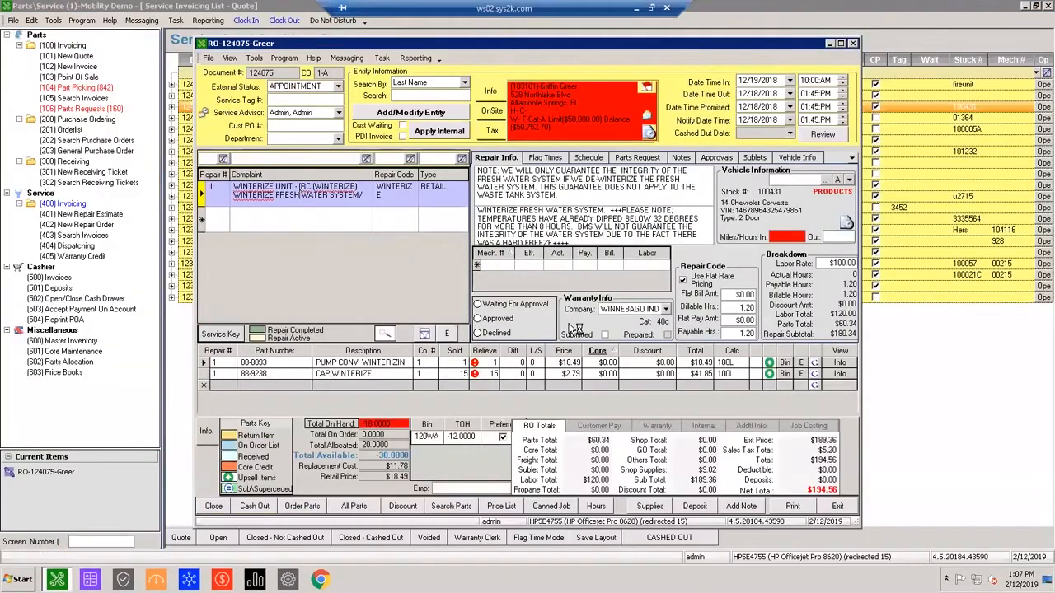
Select Admin as the service advisor, and move the 10 am appointment to the third listed advisor at 1:00 PM in the advisor calendar.
{"action": "left_click", "coordinate": [336, 113]}
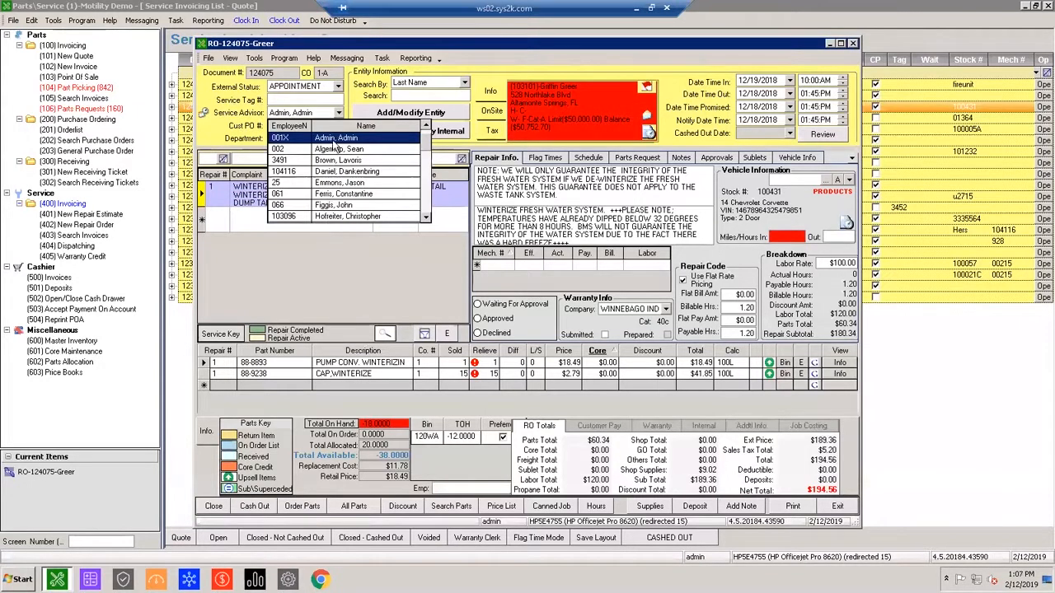
{"action": "left_click", "coordinate": [335, 138]}
{"action": "left_click", "coordinate": [206, 117]}
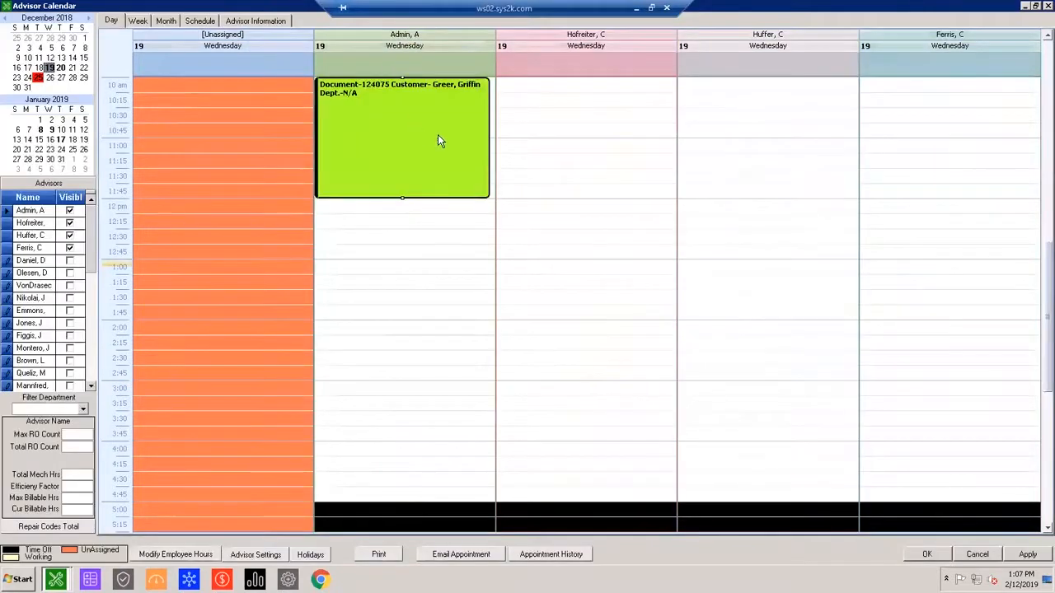
{"action": "left_click_drag", "start_coordinate": [385, 147], "coordinate": [775, 317]}
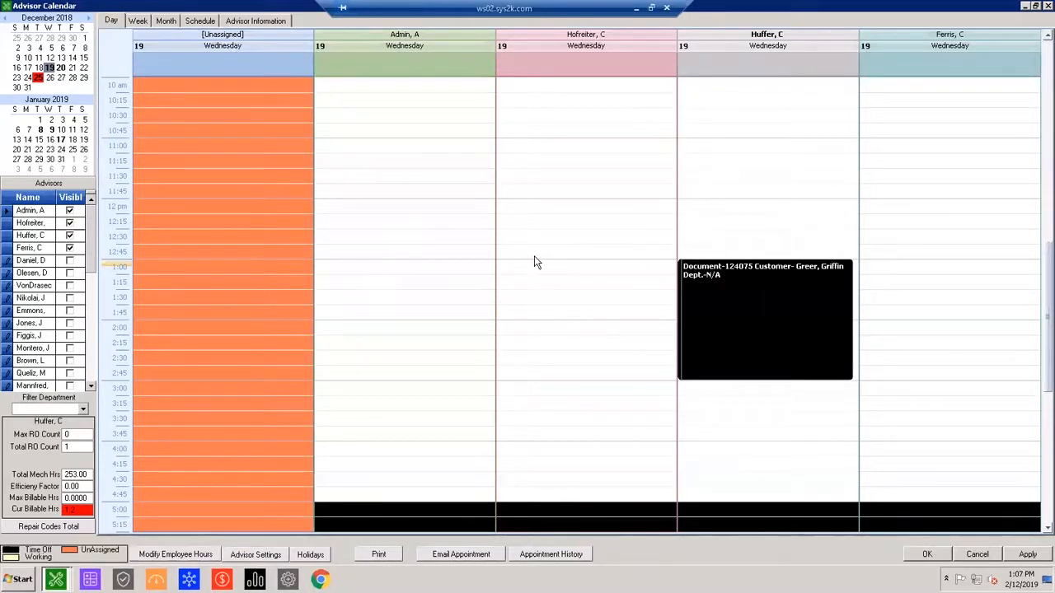
Show only the third listed advisor in the calendar by hiding Admin and the second and fourth advisors.
{"action": "scroll", "coordinate": [535, 264], "scroll_direction": "up", "scroll_amount": 2}
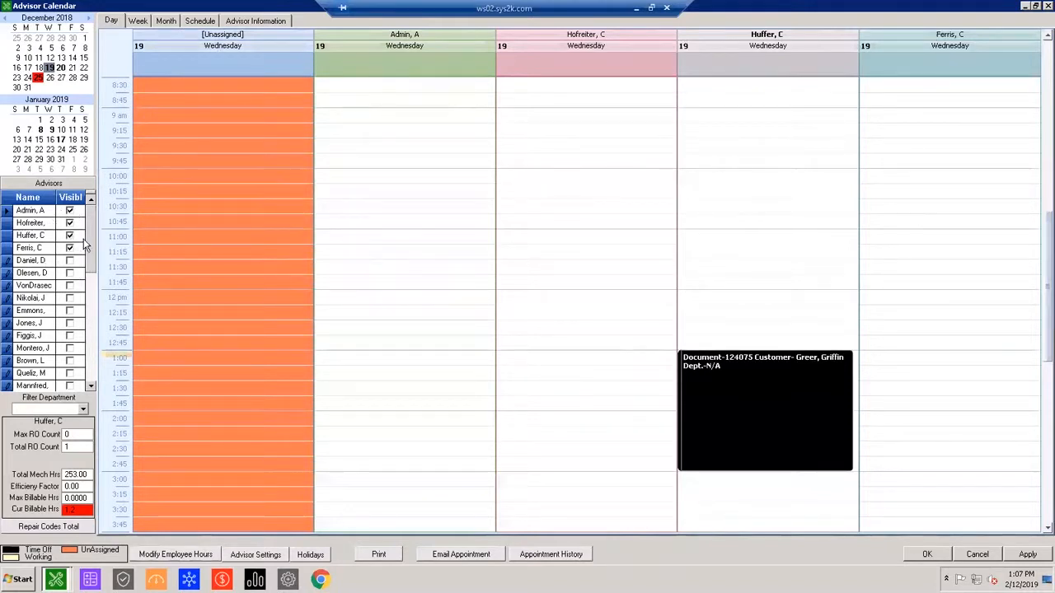
{"action": "scroll", "coordinate": [82, 239], "scroll_direction": "down", "scroll_amount": 2}
{"action": "scroll", "coordinate": [89, 229], "scroll_direction": "up", "scroll_amount": 2}
{"action": "left_click", "coordinate": [69, 247]}
{"action": "left_click", "coordinate": [69, 222]}
{"action": "left_click", "coordinate": [69, 210]}
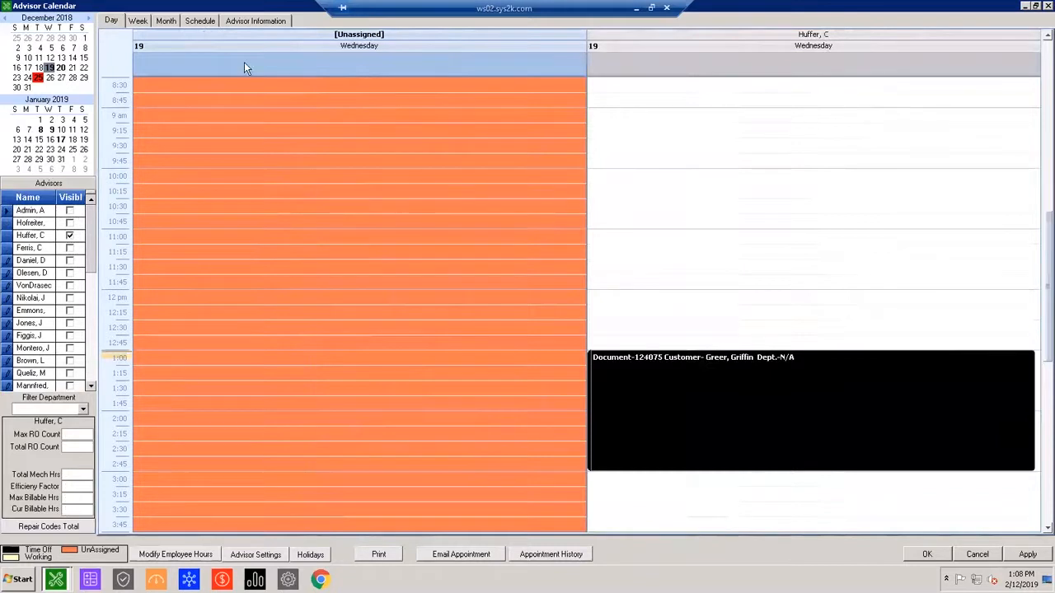
View the advisor's appointments by week and month, and sort the schedule list by start date, newest first.
{"action": "left_click", "coordinate": [138, 20]}
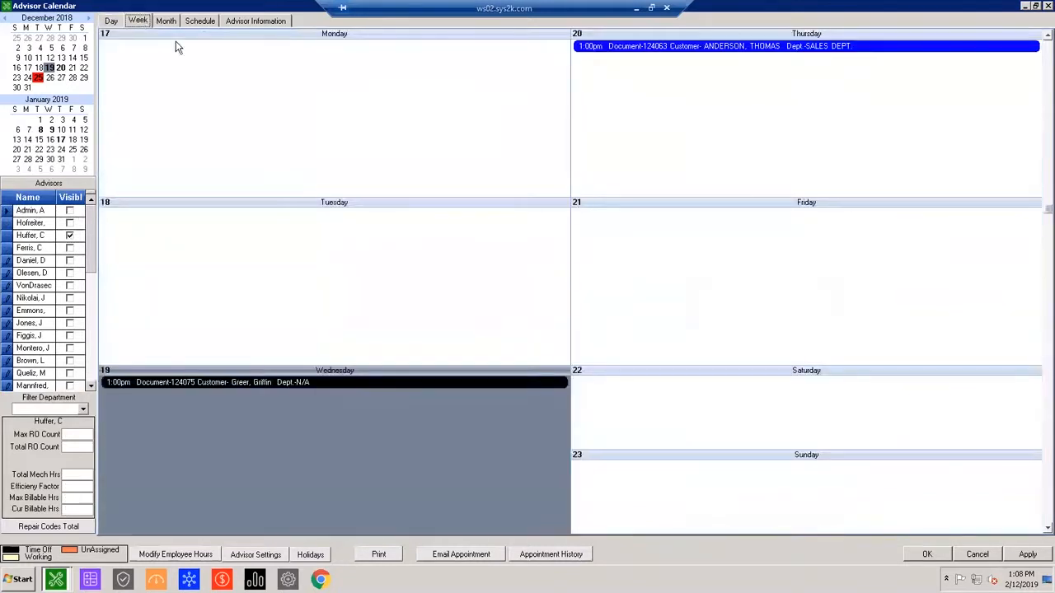
{"action": "left_click", "coordinate": [164, 22]}
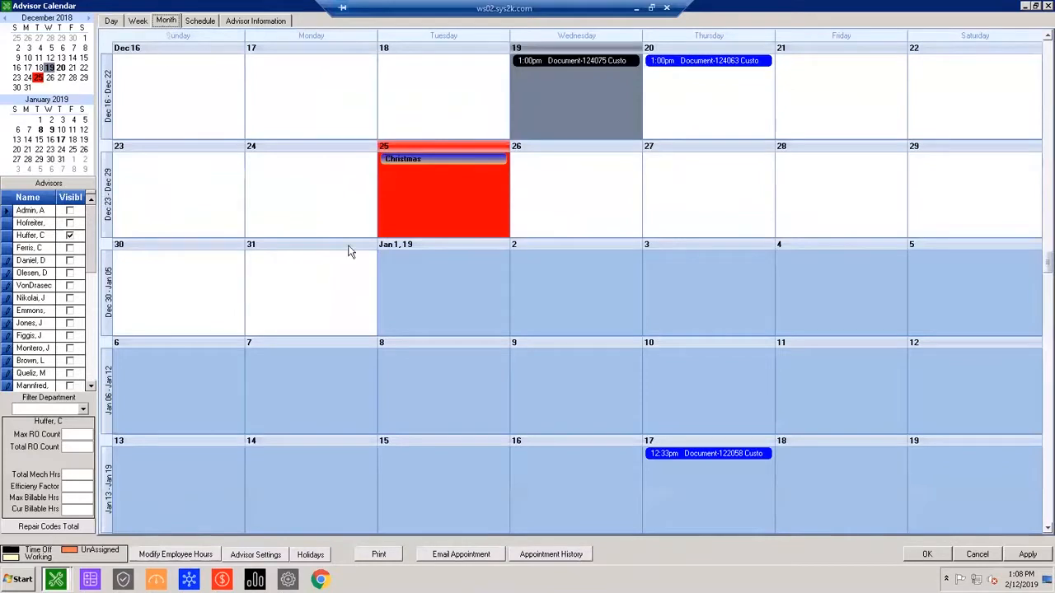
{"action": "left_click", "coordinate": [202, 22]}
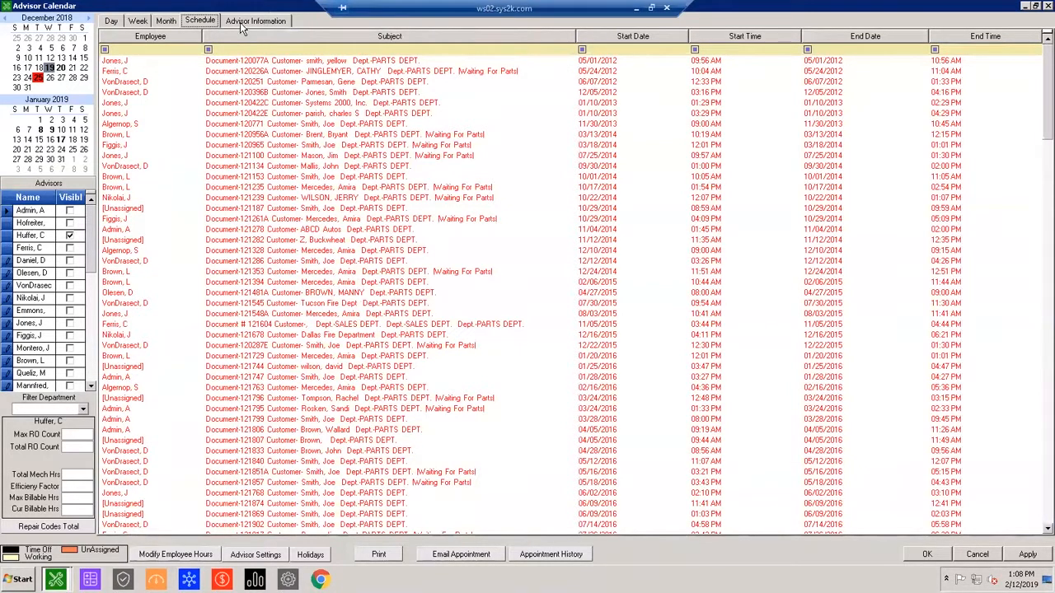
{"action": "left_click", "coordinate": [371, 37]}
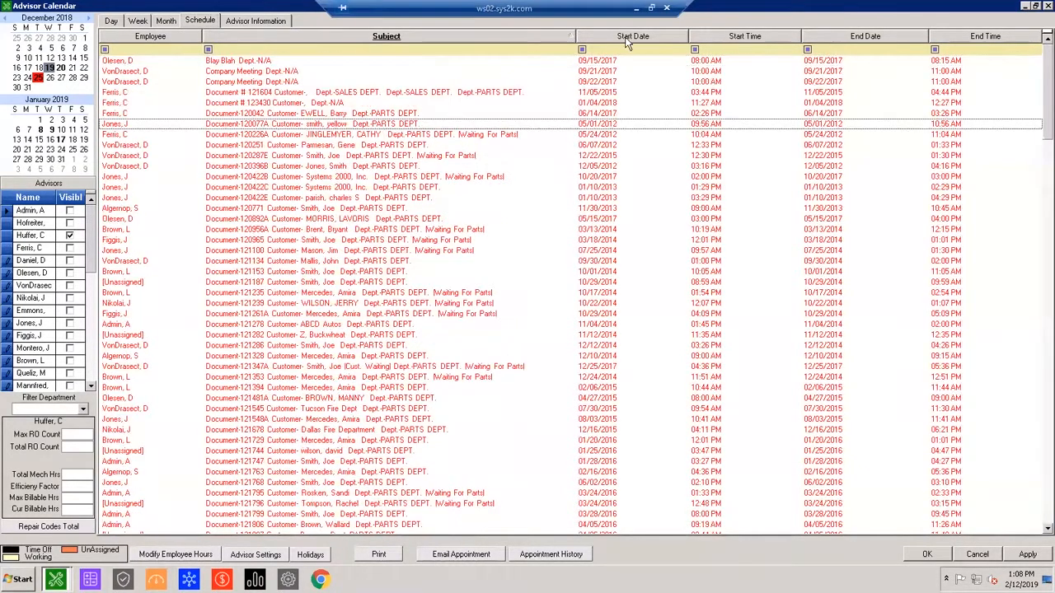
{"action": "left_click", "coordinate": [643, 39]}
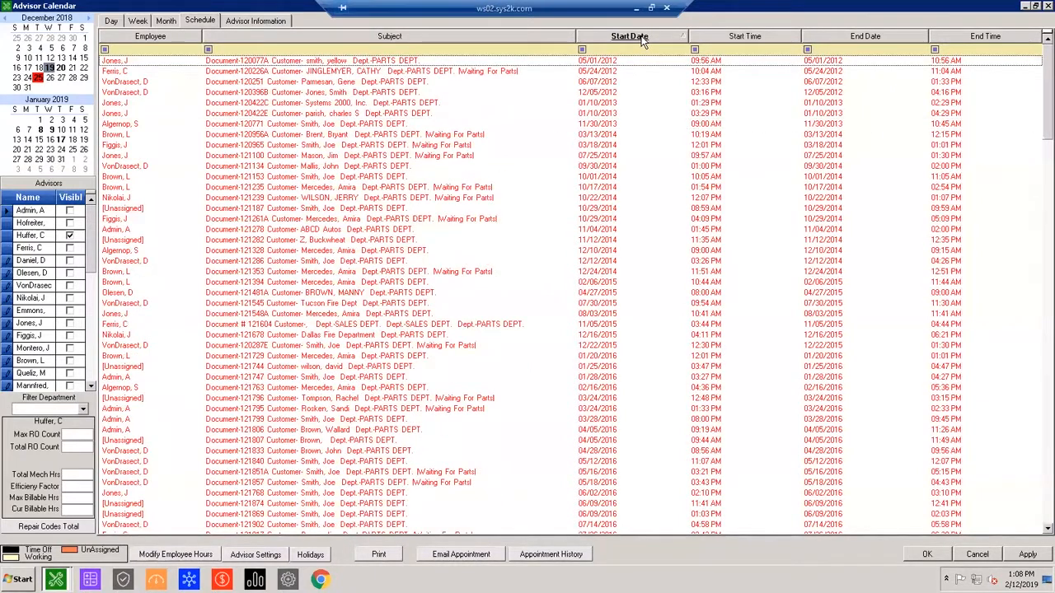
{"action": "left_click", "coordinate": [642, 40]}
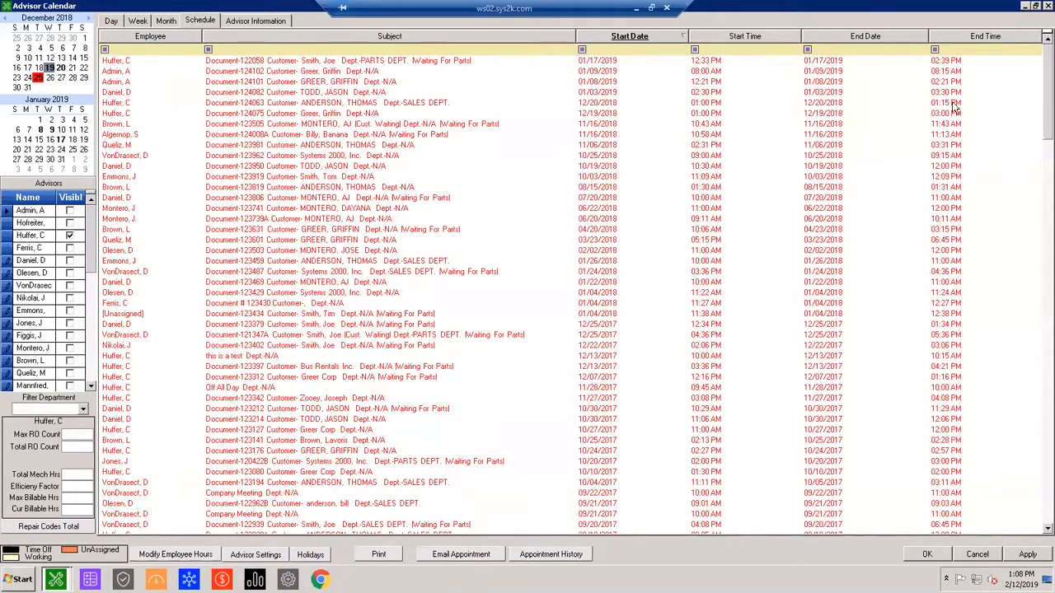
Set the closed invoice count range in the advisor information to 12/01/2018 through 12/31/2018 and refresh the counts.
{"action": "left_click", "coordinate": [247, 20]}
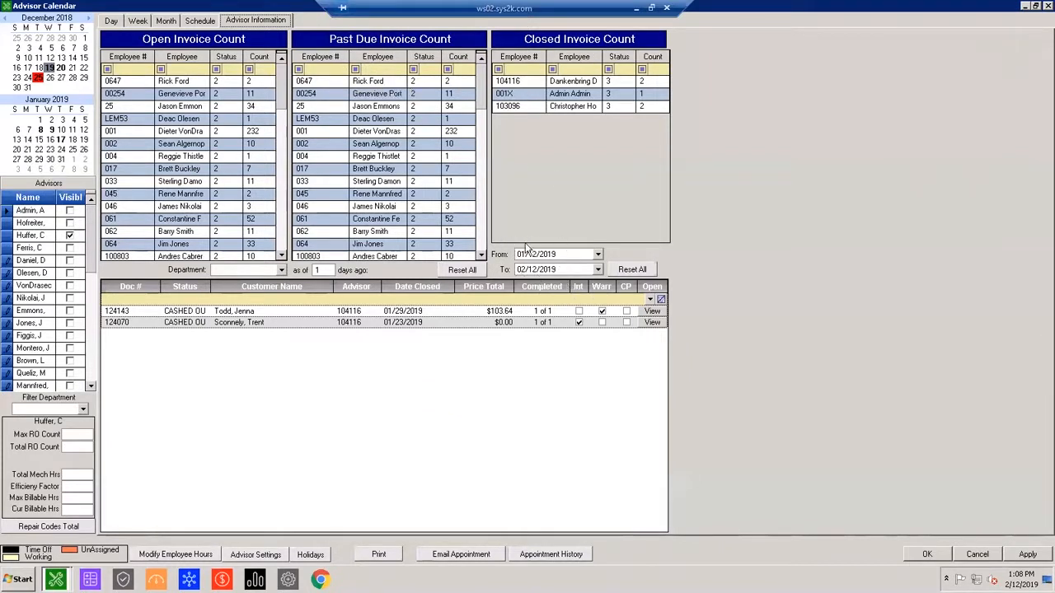
{"action": "left_click", "coordinate": [597, 255]}
{"action": "left_click", "coordinate": [496, 272]}
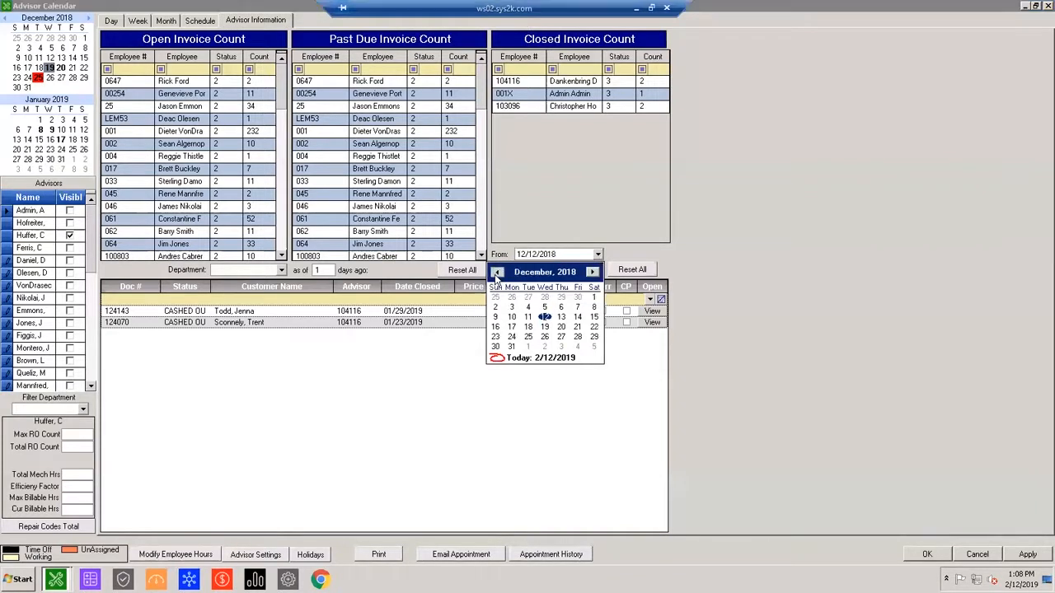
{"action": "left_click", "coordinate": [594, 298]}
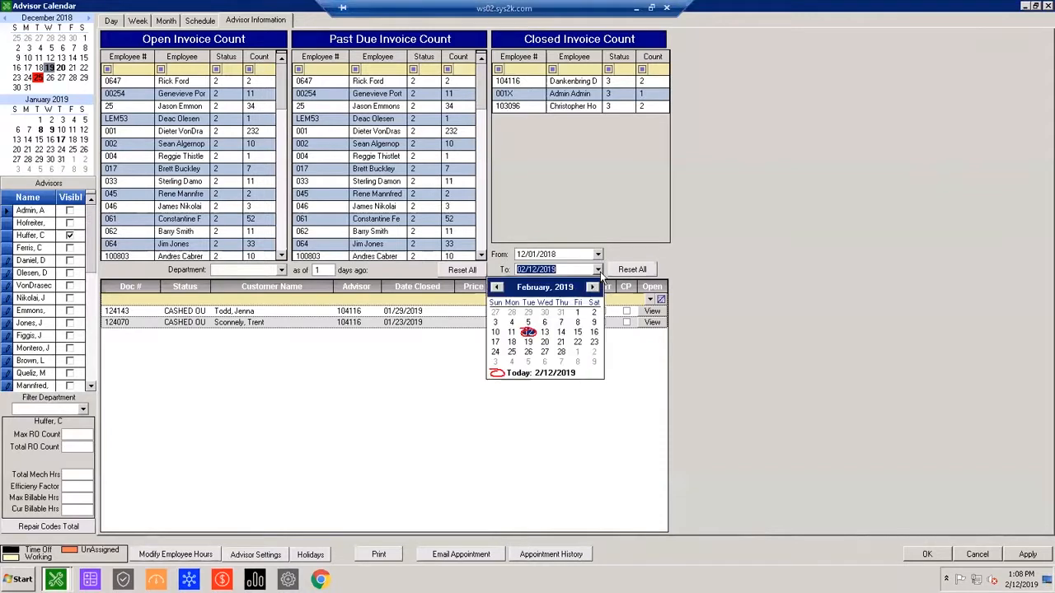
{"action": "left_click", "coordinate": [497, 287]}
{"action": "left_click", "coordinate": [496, 287]}
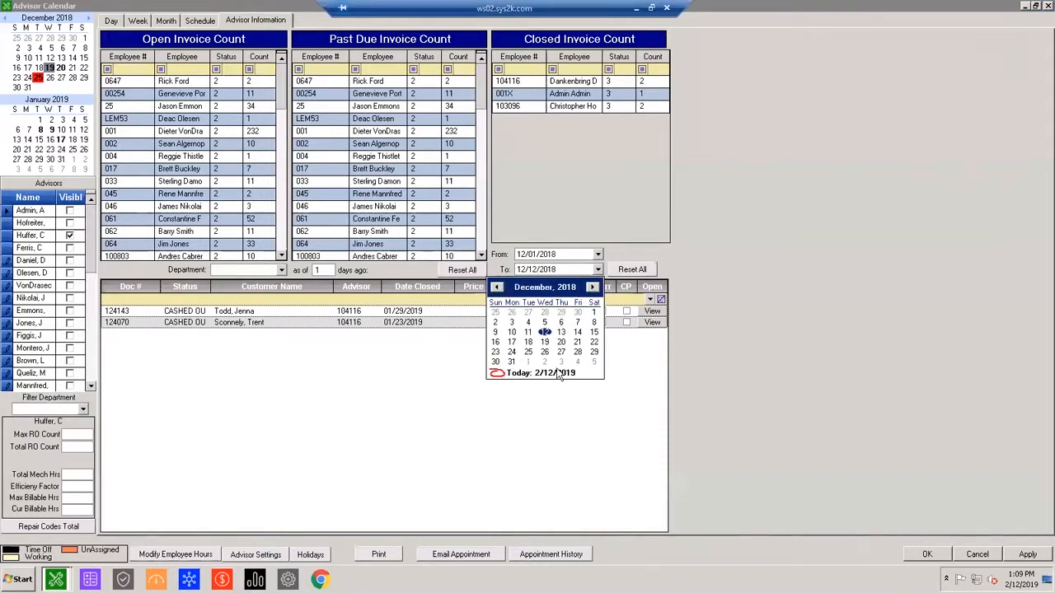
{"action": "left_click", "coordinate": [510, 362]}
{"action": "left_click", "coordinate": [622, 269]}
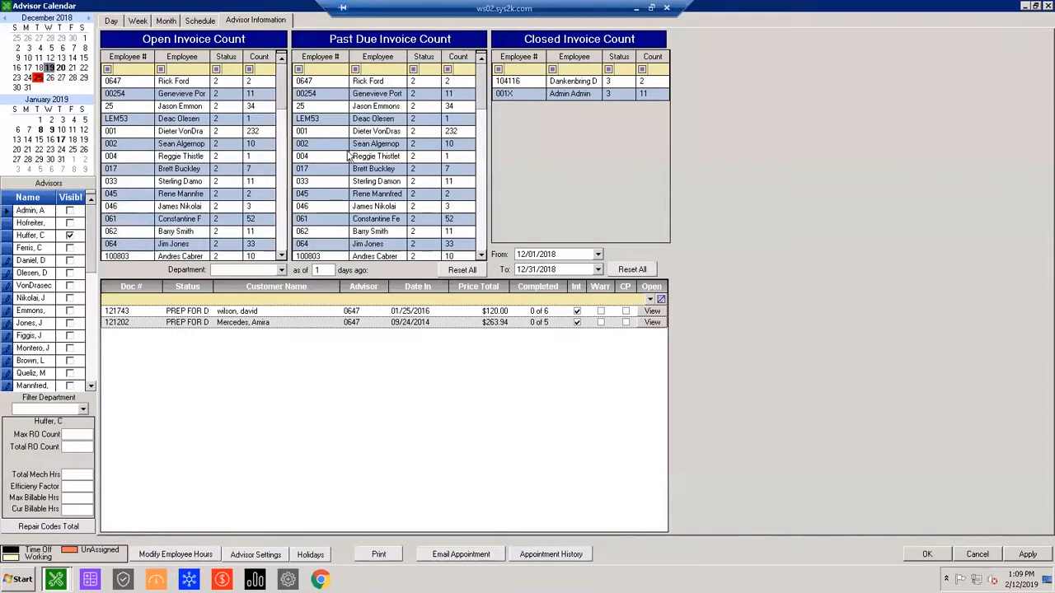
Review the advisor's December 19 appointment and working hours in the day and week views.
{"action": "left_click", "coordinate": [115, 23]}
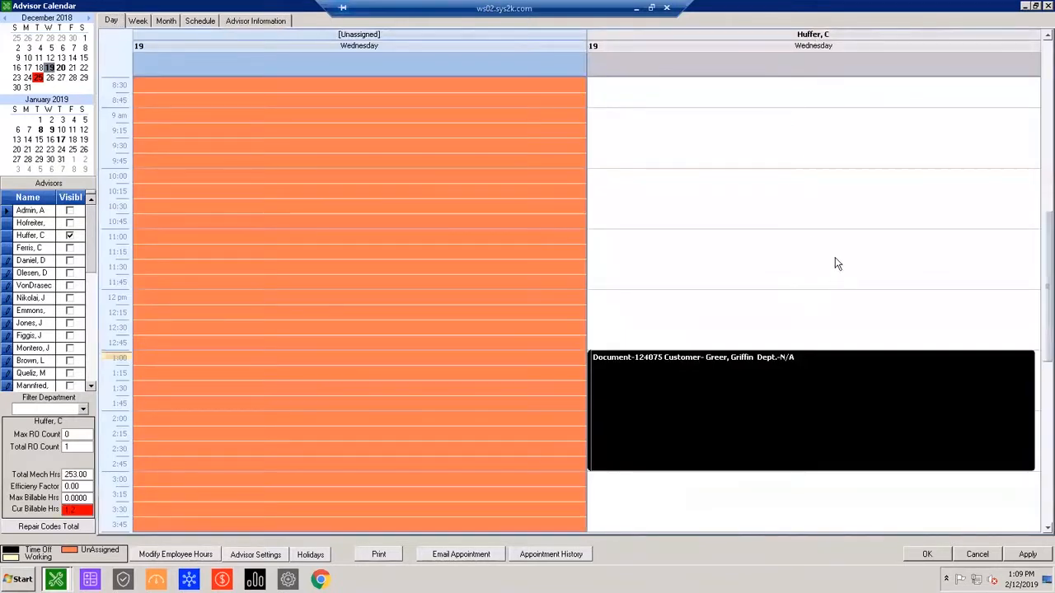
{"action": "left_click", "coordinate": [256, 271]}
{"action": "scroll", "coordinate": [168, 282], "scroll_direction": "down", "scroll_amount": 3}
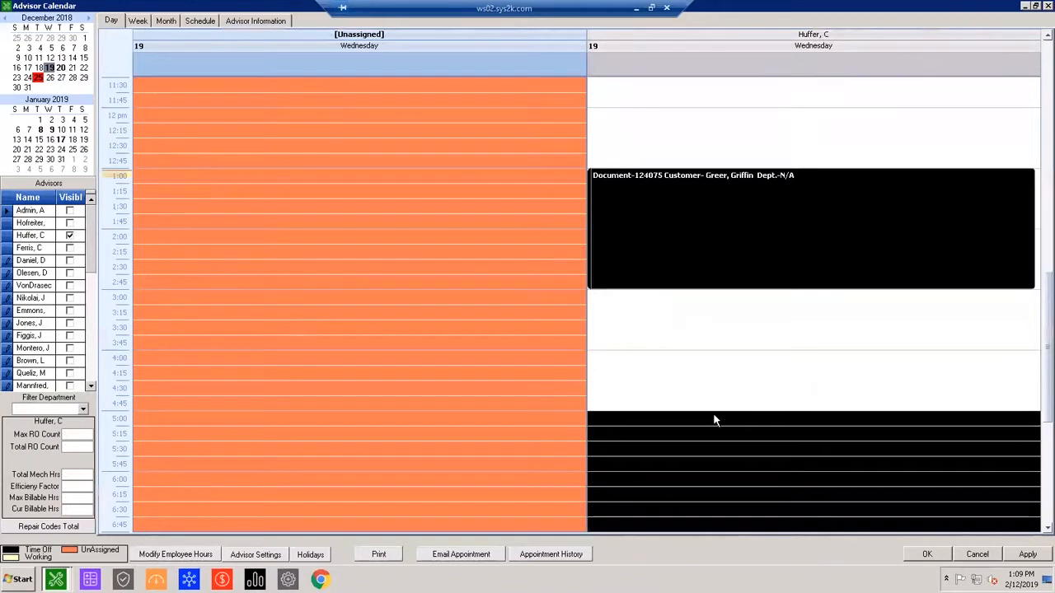
{"action": "scroll", "coordinate": [715, 421], "scroll_direction": "up", "scroll_amount": 3}
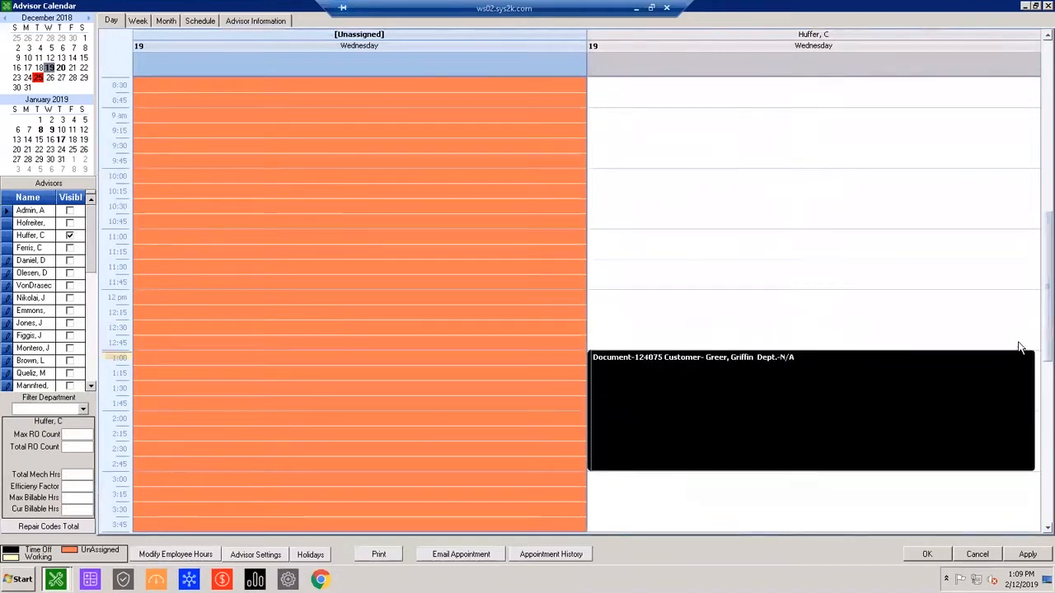
{"action": "left_click", "coordinate": [137, 21]}
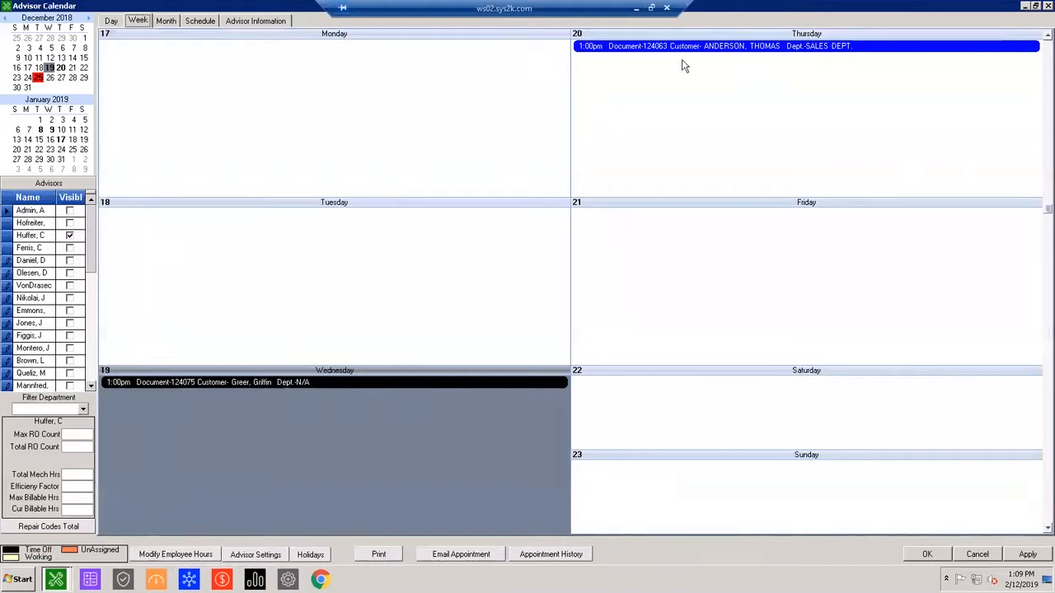
{"action": "left_click", "coordinate": [113, 22]}
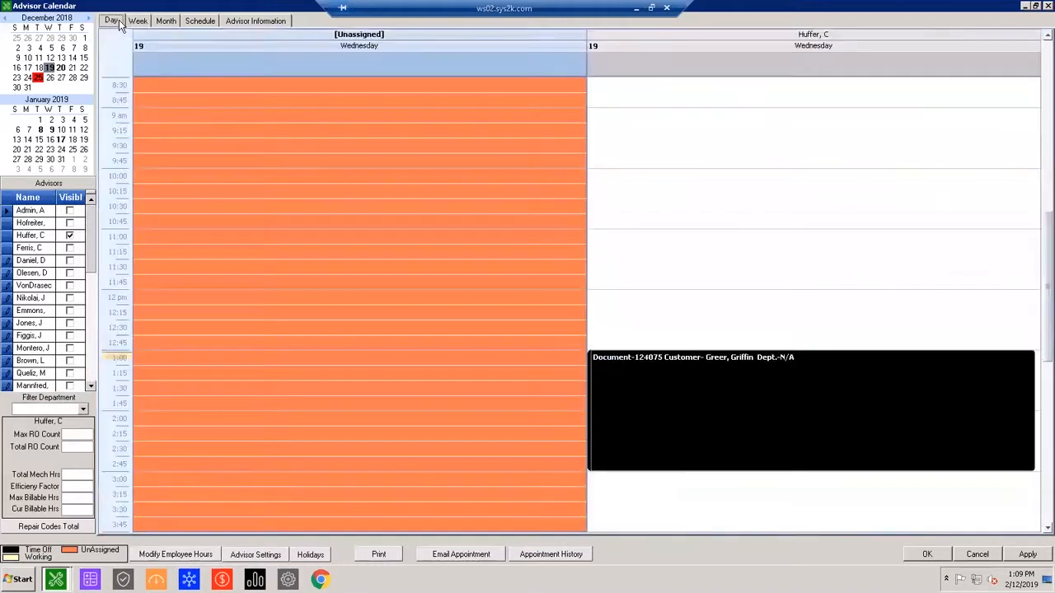
Show December 19 through 21, 2018 side by side in the advisor's day calendar.
{"action": "left_click", "coordinate": [784, 207]}
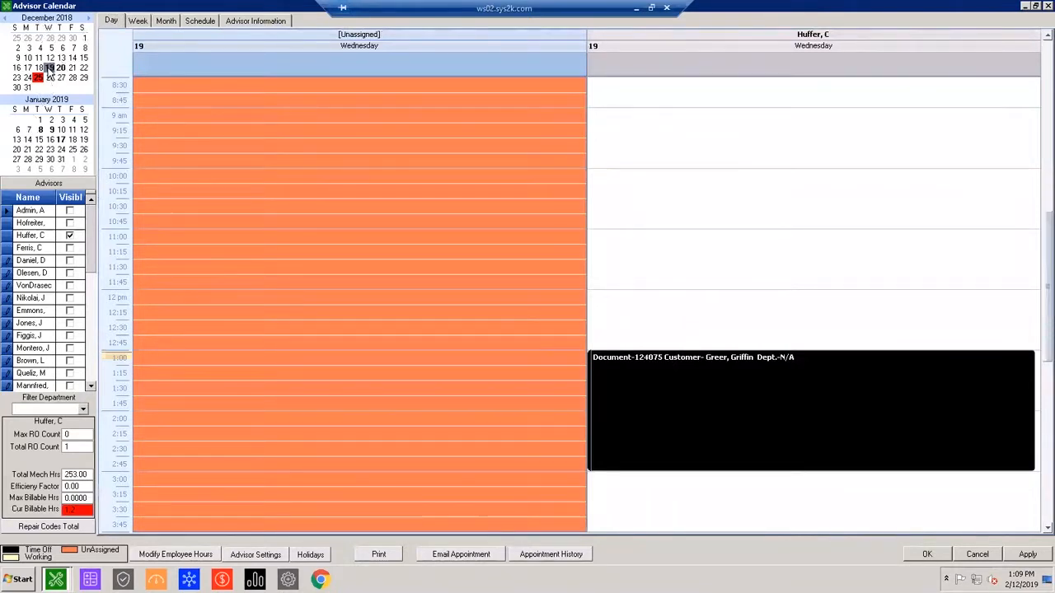
{"action": "left_click_drag", "start_coordinate": [56, 71], "coordinate": [72, 67]}
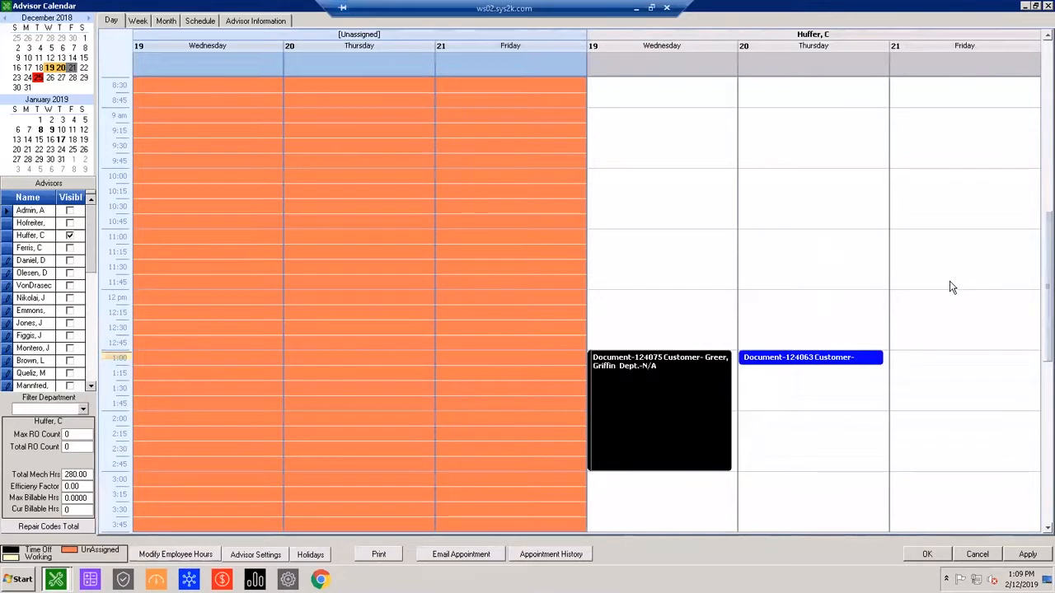
{"action": "scroll", "coordinate": [907, 309], "scroll_direction": "down", "scroll_amount": 4}
{"action": "scroll", "coordinate": [854, 299], "scroll_direction": "up", "scroll_amount": 2}
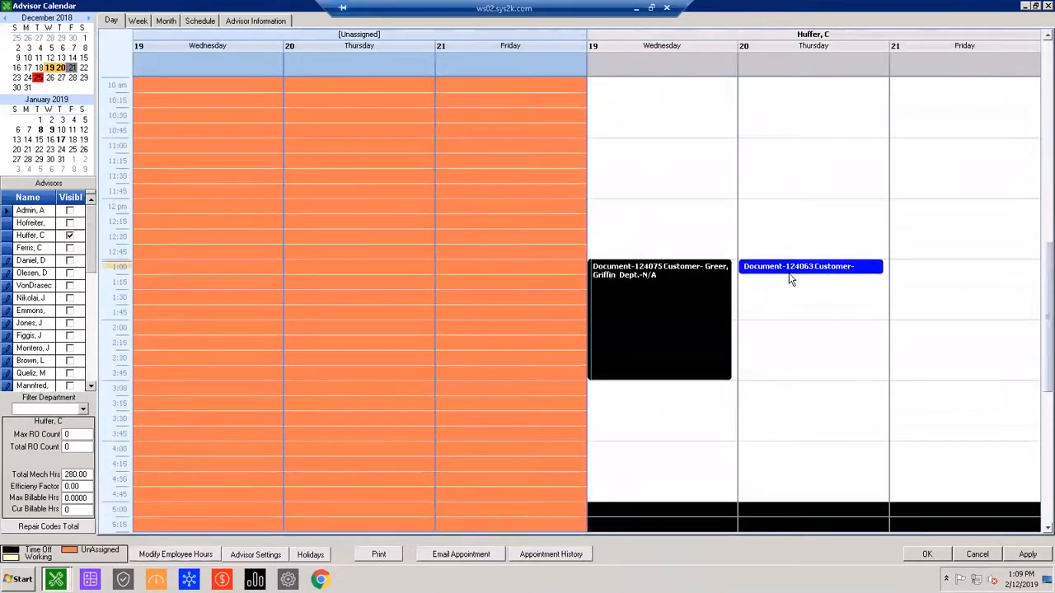
Extend the advisor's Thursday, December 20 appointment starting at 1:00 PM so it ends at 2:00 PM.
{"action": "left_click_drag", "start_coordinate": [789, 279], "coordinate": [772, 318]}
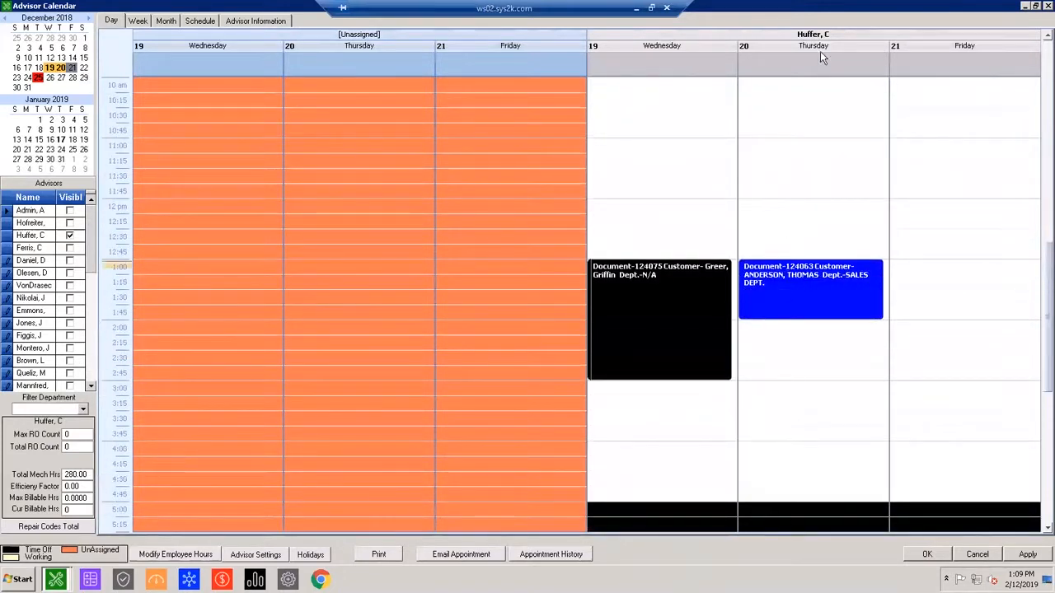
{"action": "left_click", "coordinate": [648, 333]}
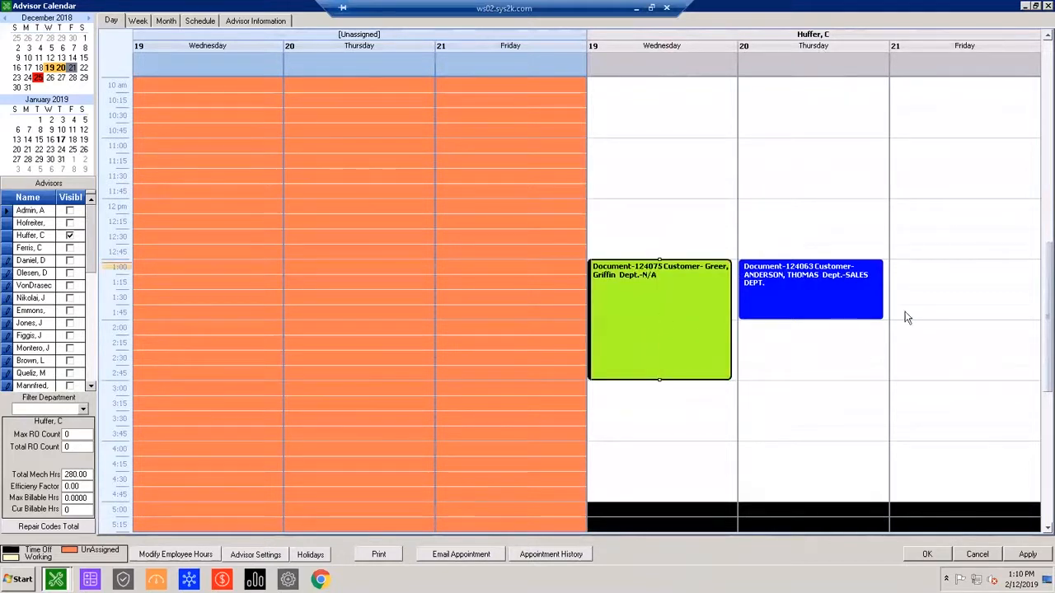
{"action": "left_click", "coordinate": [946, 200]}
Open the appointment details, not the attached invoice, for the Wednesday, December 19 appointment.
{"action": "scroll", "coordinate": [784, 238], "scroll_direction": "down", "scroll_amount": 1}
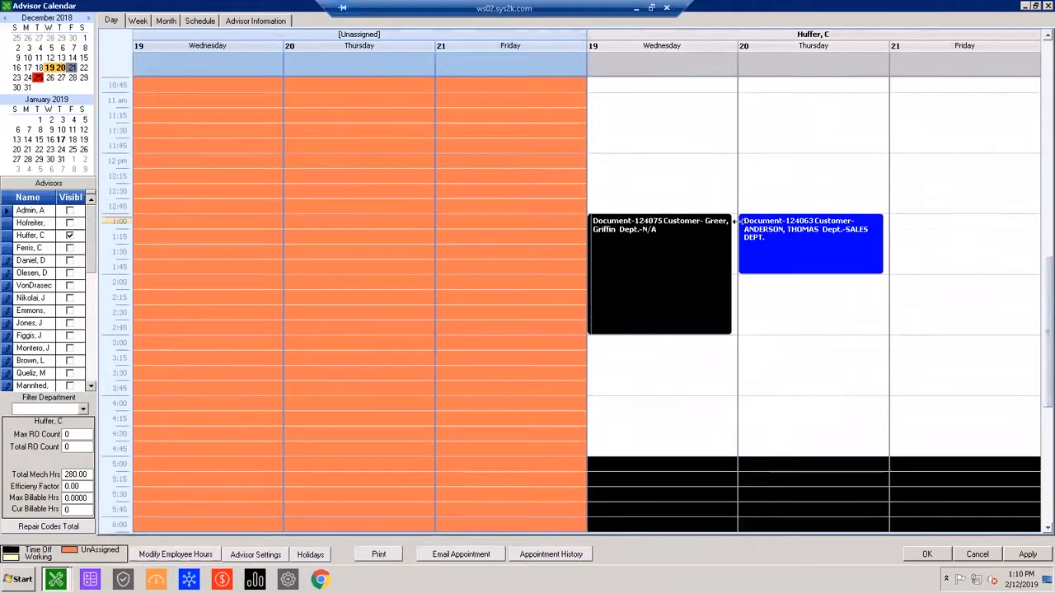
{"action": "double_click", "coordinate": [650, 244]}
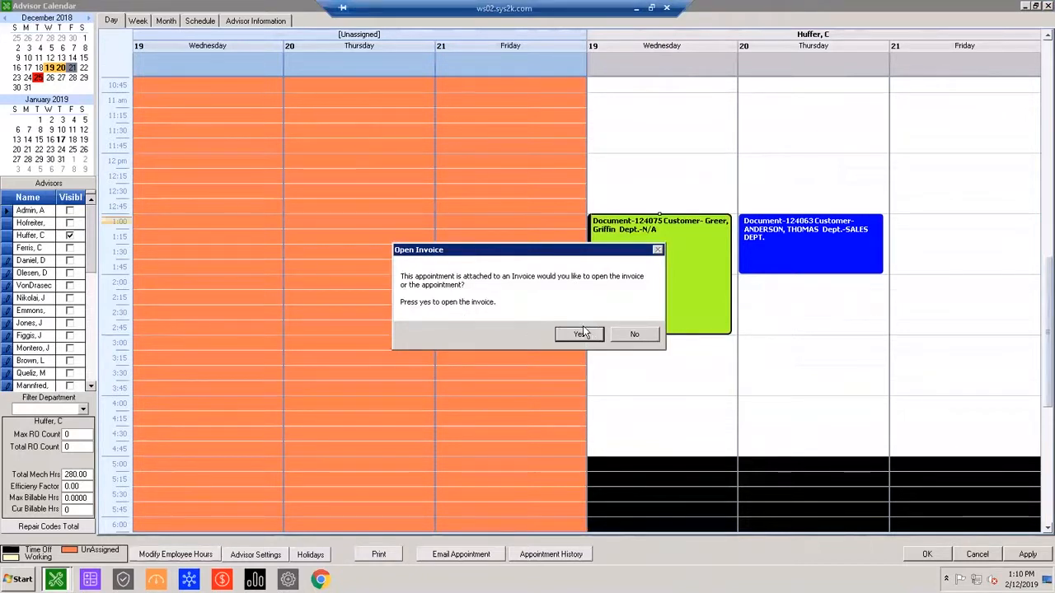
{"action": "left_click", "coordinate": [636, 334]}
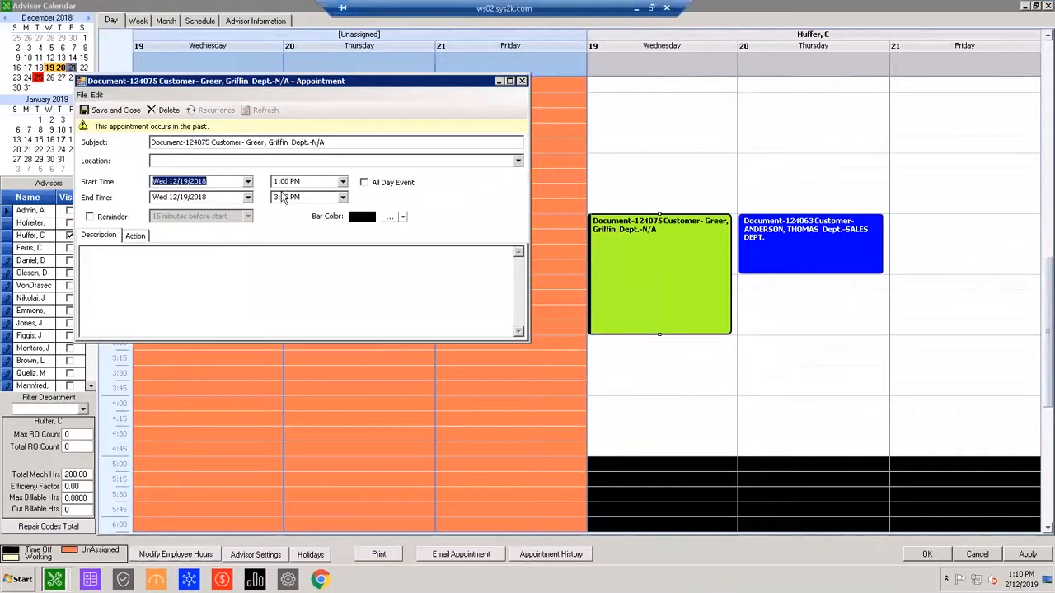
Set the appointment's location to Stock#12345 and its bar color to green, and save it.
{"action": "left_click", "coordinate": [226, 162]}
{"action": "type", "text": "Stock#12345"}
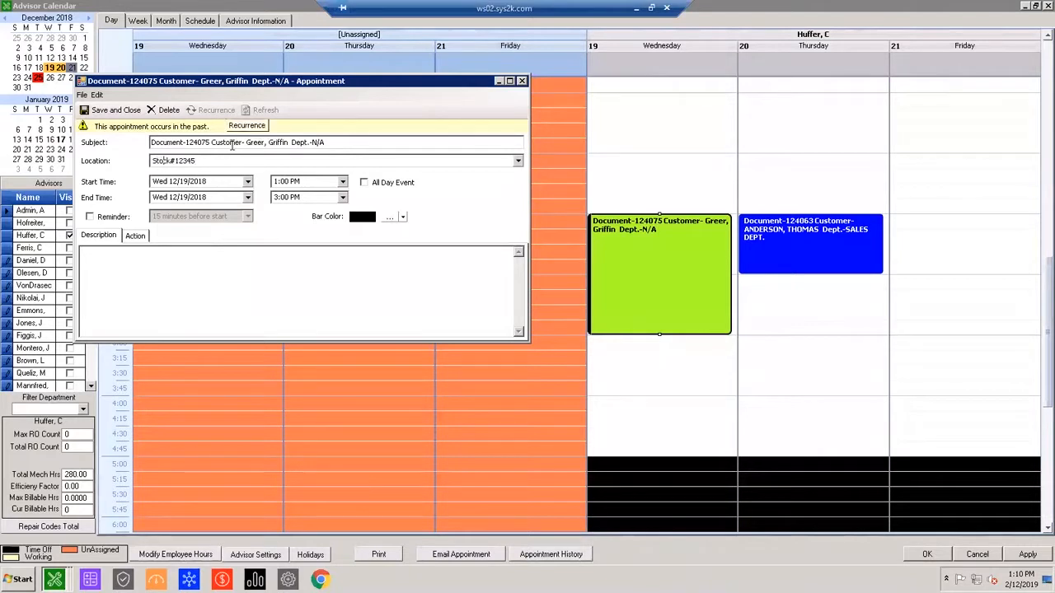
{"action": "left_click", "coordinate": [389, 217]}
{"action": "left_click", "coordinate": [500, 182]}
{"action": "left_click", "coordinate": [479, 316]}
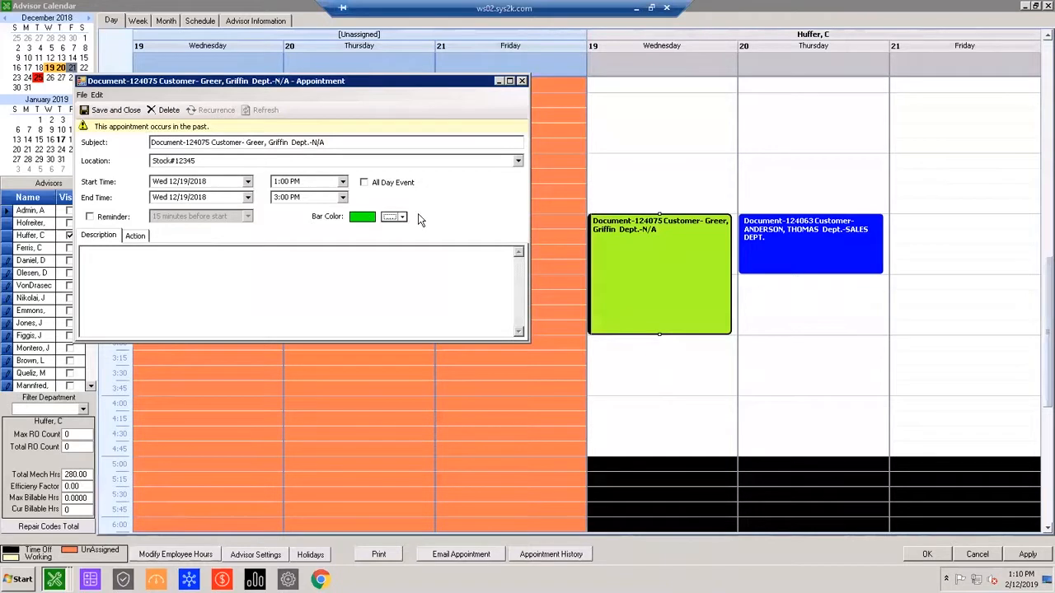
{"action": "left_click", "coordinate": [129, 115]}
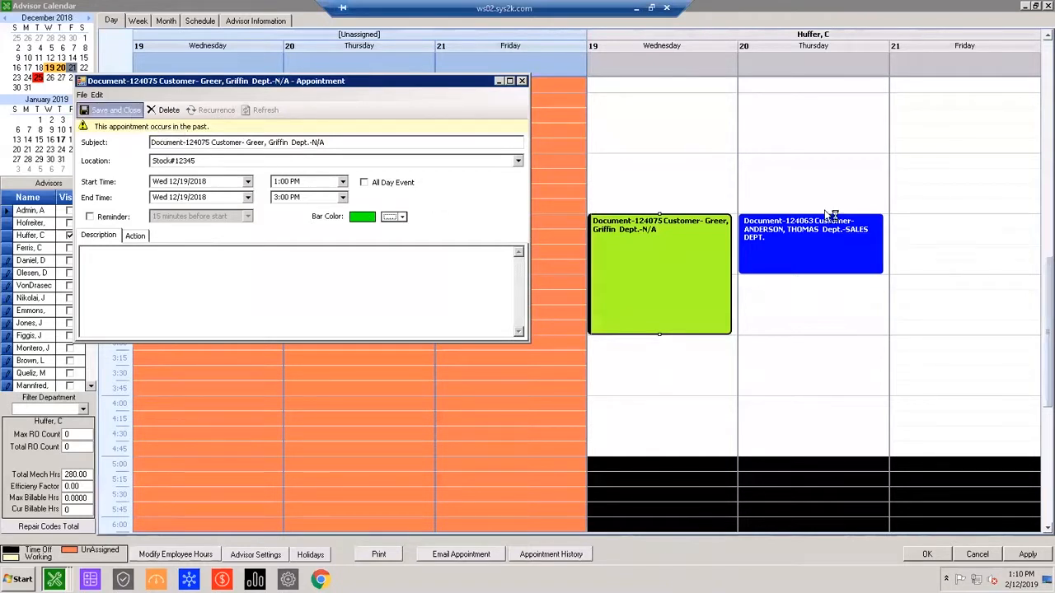
Move the green Wednesday, December 19 appointment to 3:00 PM through 5:00 PM and accept the calendar changes.
{"action": "left_click_drag", "start_coordinate": [672, 223], "coordinate": [691, 286]}
{"action": "scroll", "coordinate": [766, 352], "scroll_direction": "up", "scroll_amount": 1}
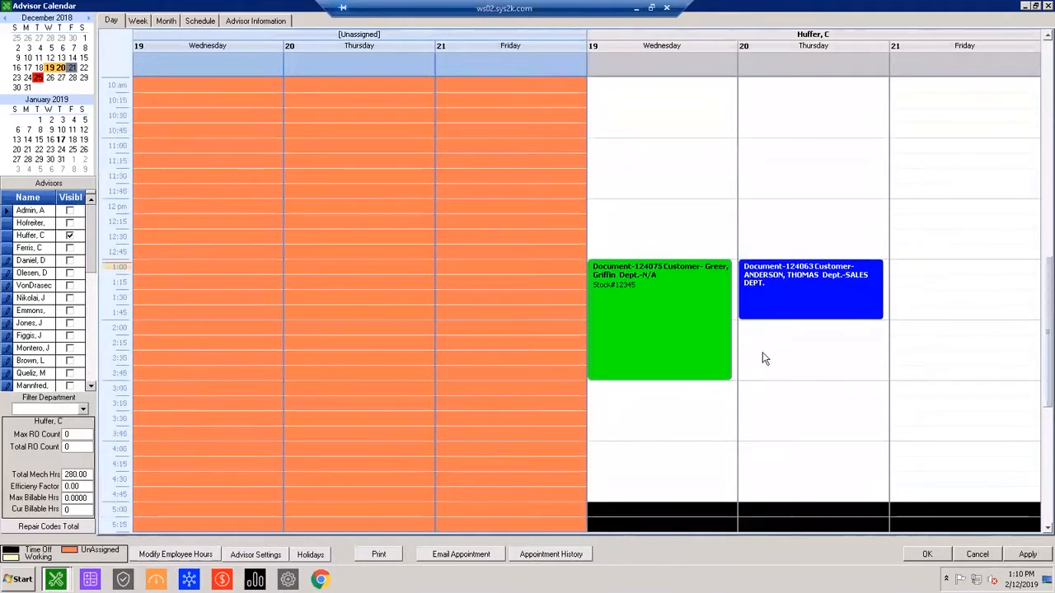
{"action": "left_click_drag", "start_coordinate": [637, 378], "coordinate": [624, 447]}
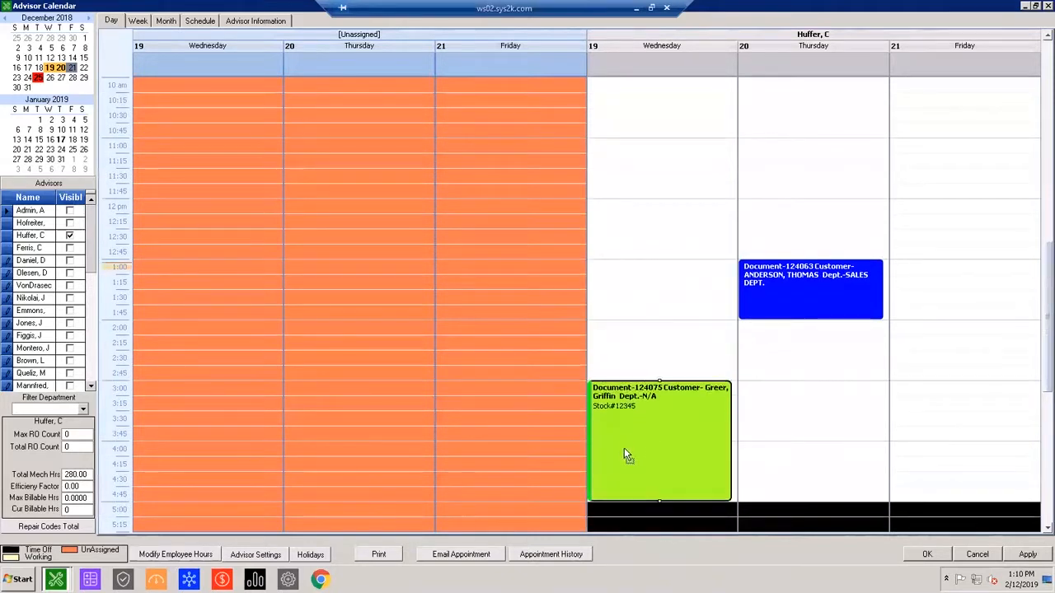
{"action": "left_click", "coordinate": [931, 555]}
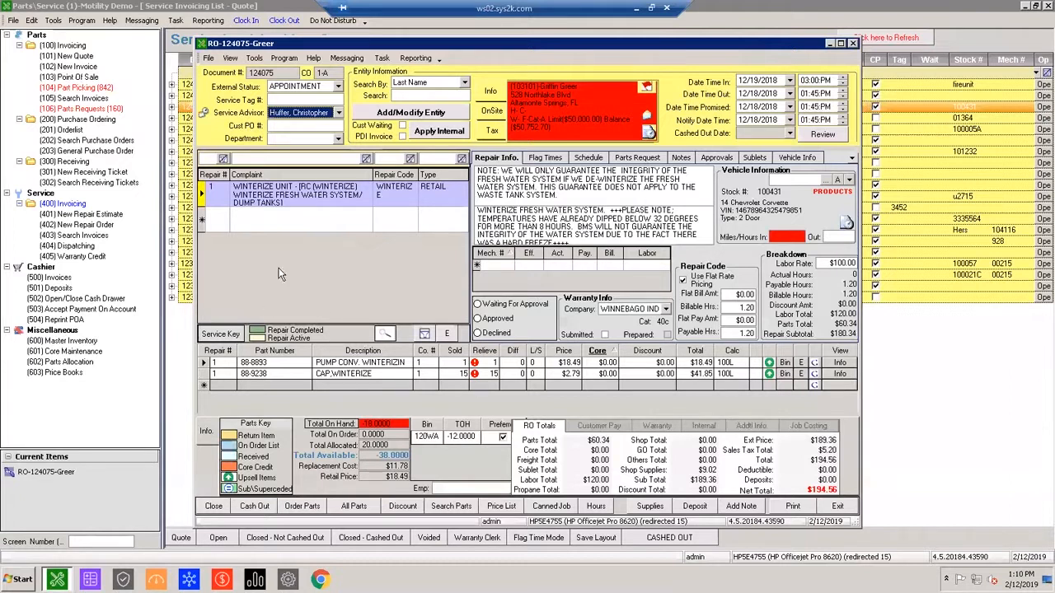
Review the service advisor and the date and time fields on the repair order, and close it.
{"action": "left_click", "coordinate": [755, 107]}
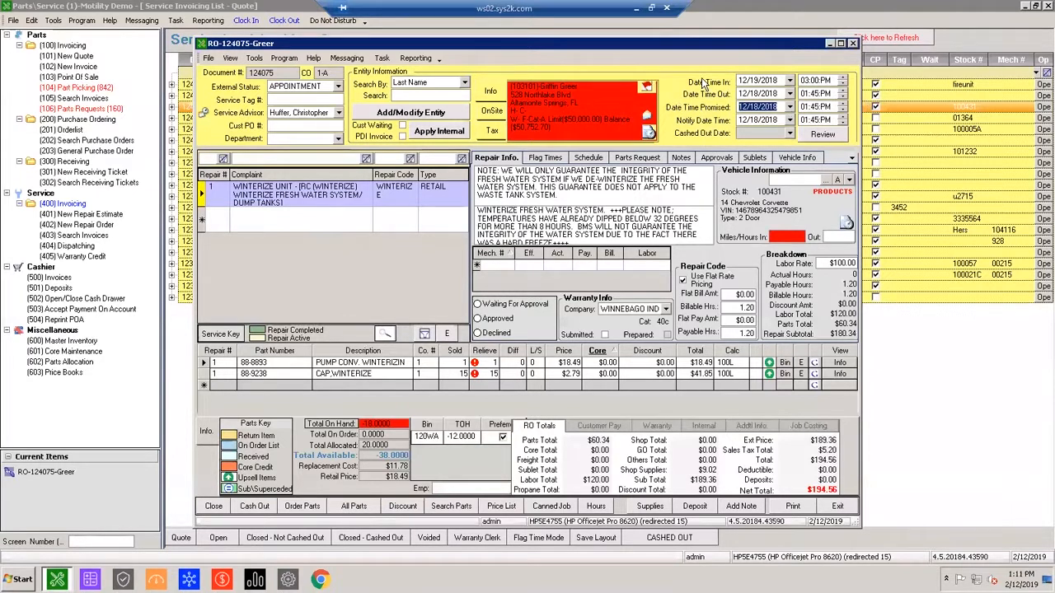
{"action": "left_click", "coordinate": [356, 266]}
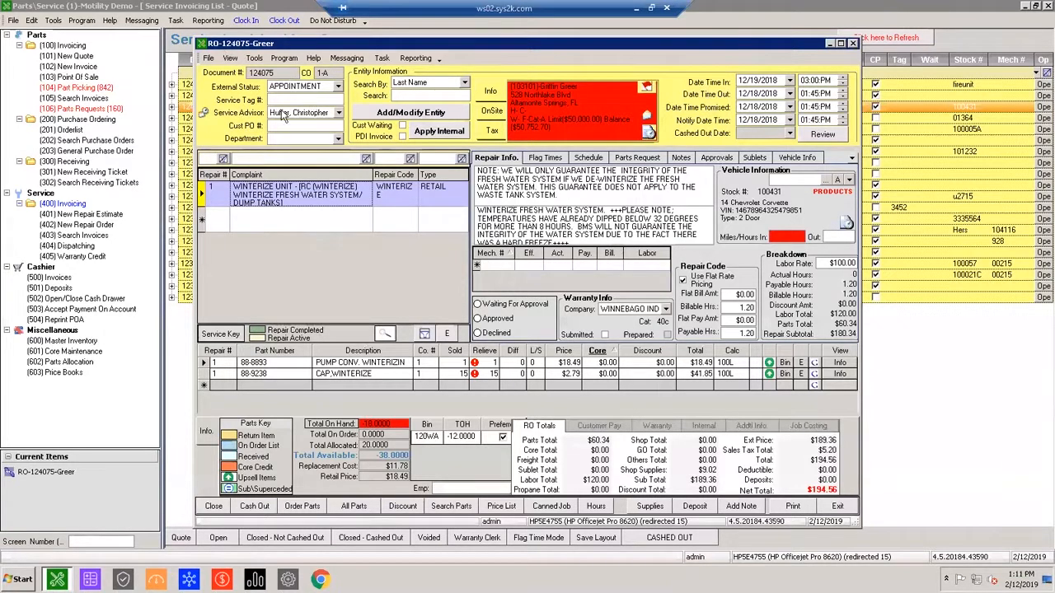
{"action": "left_click", "coordinate": [853, 43]}
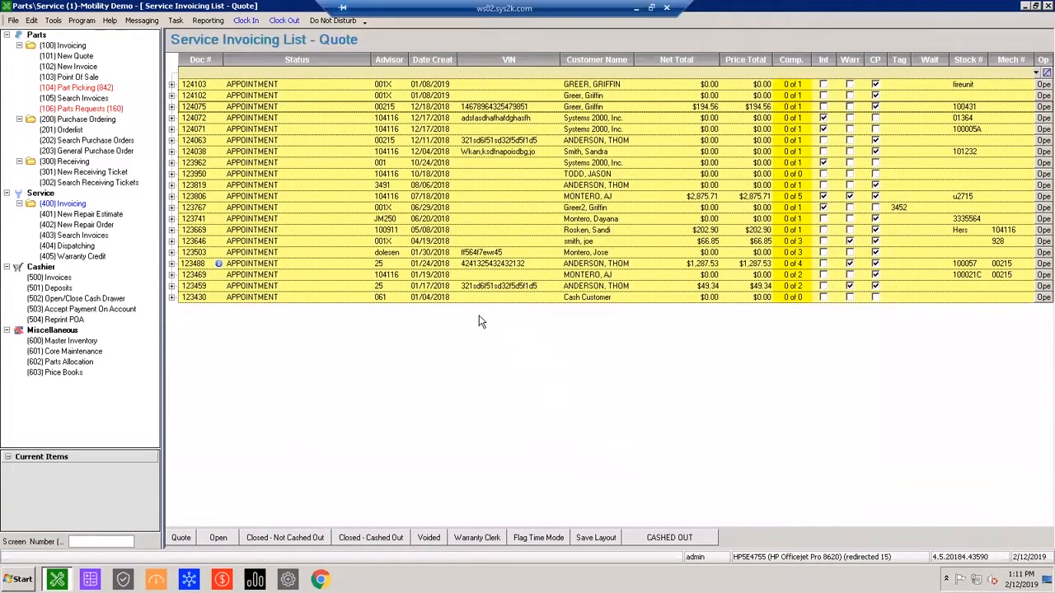
Open the advisor calendar from the main Parts\Service program and show February 13, 2019.
{"action": "left_click", "coordinate": [53, 21]}
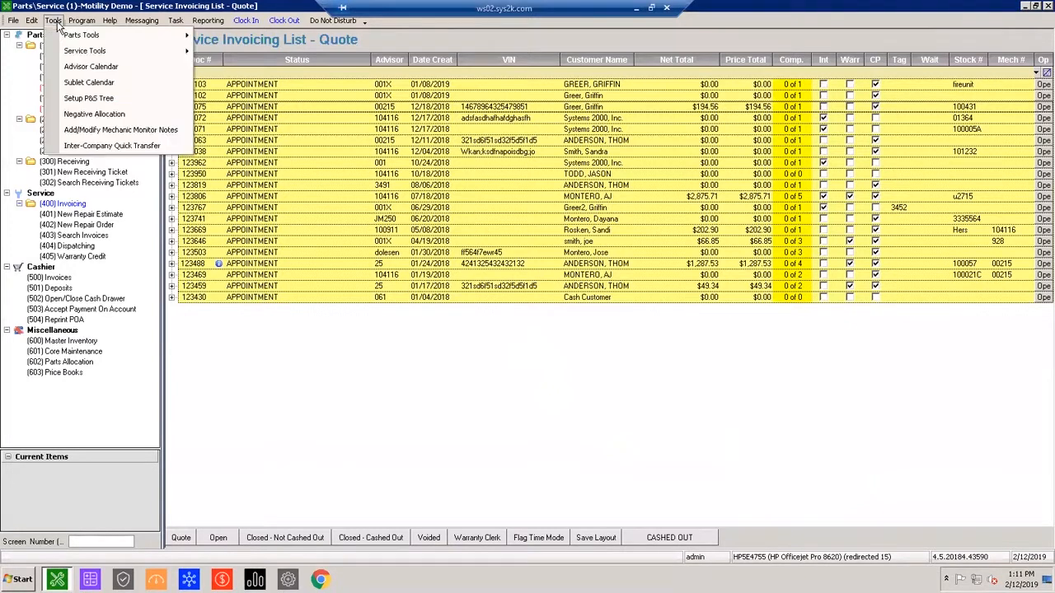
{"action": "left_click", "coordinate": [93, 70]}
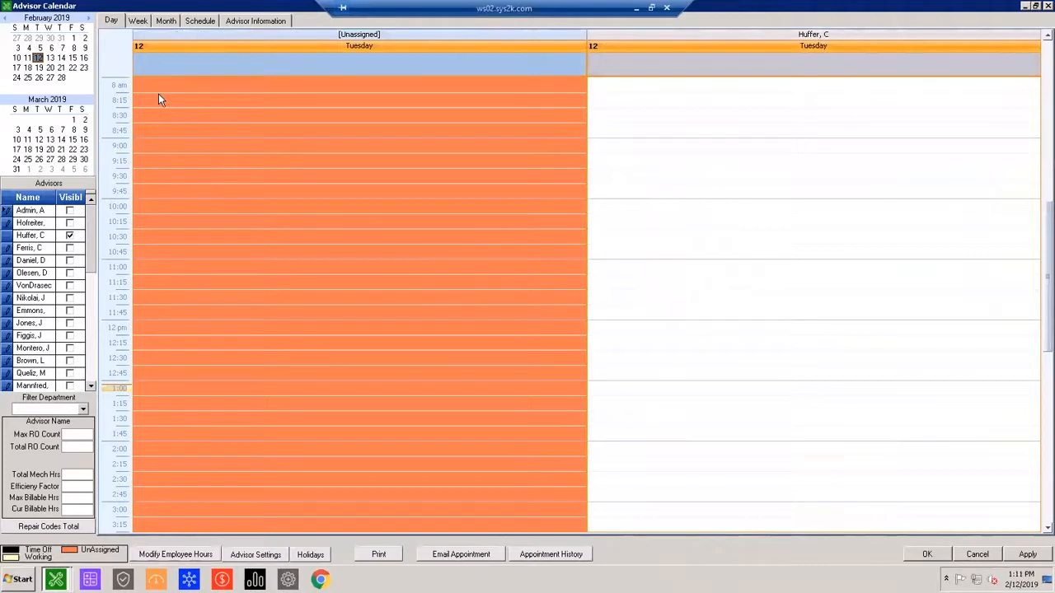
{"action": "left_click", "coordinate": [50, 59]}
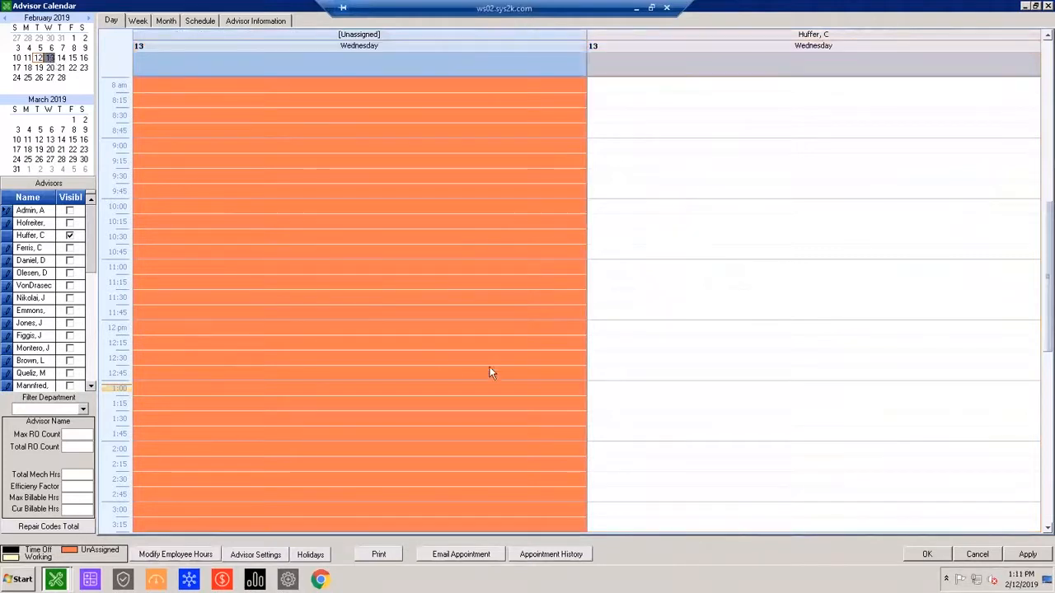
Create a new appointment for the displayed advisor at 1:00 PM on February 13, 2019.
{"action": "left_click", "coordinate": [621, 394]}
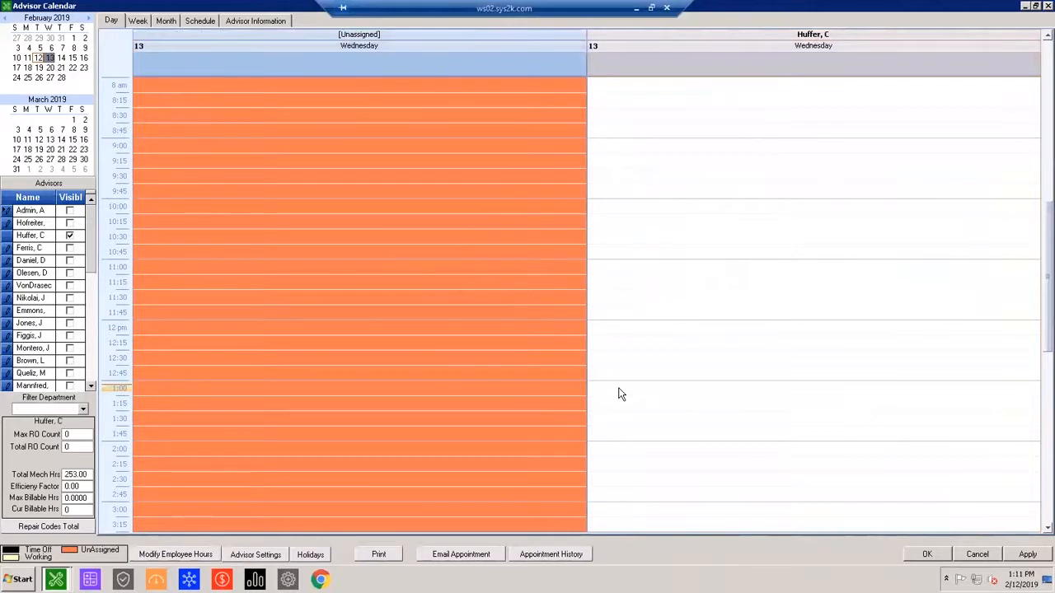
{"action": "double_click", "coordinate": [621, 393]}
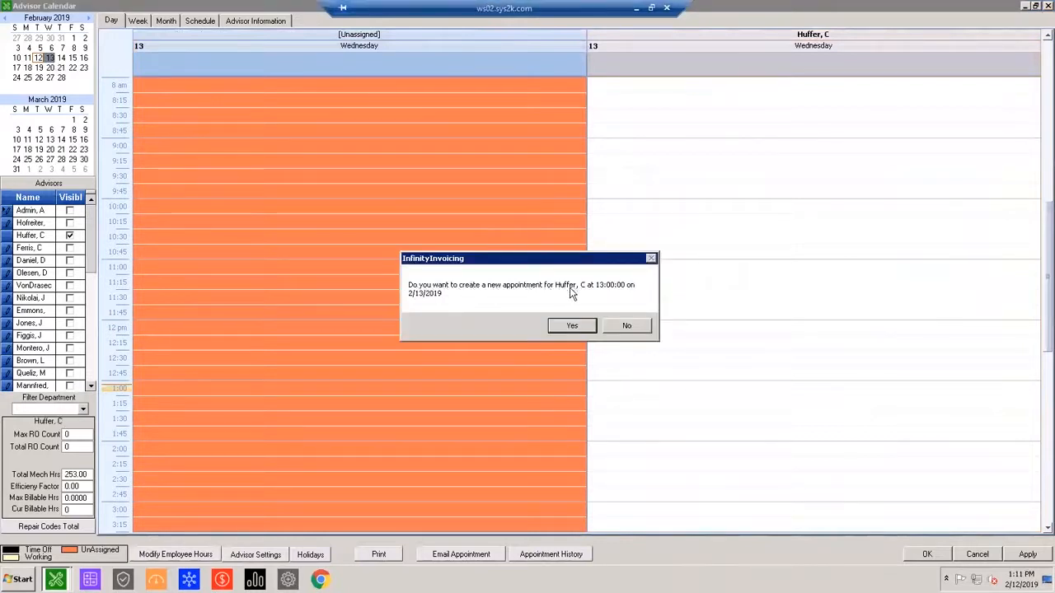
{"action": "left_click", "coordinate": [561, 325]}
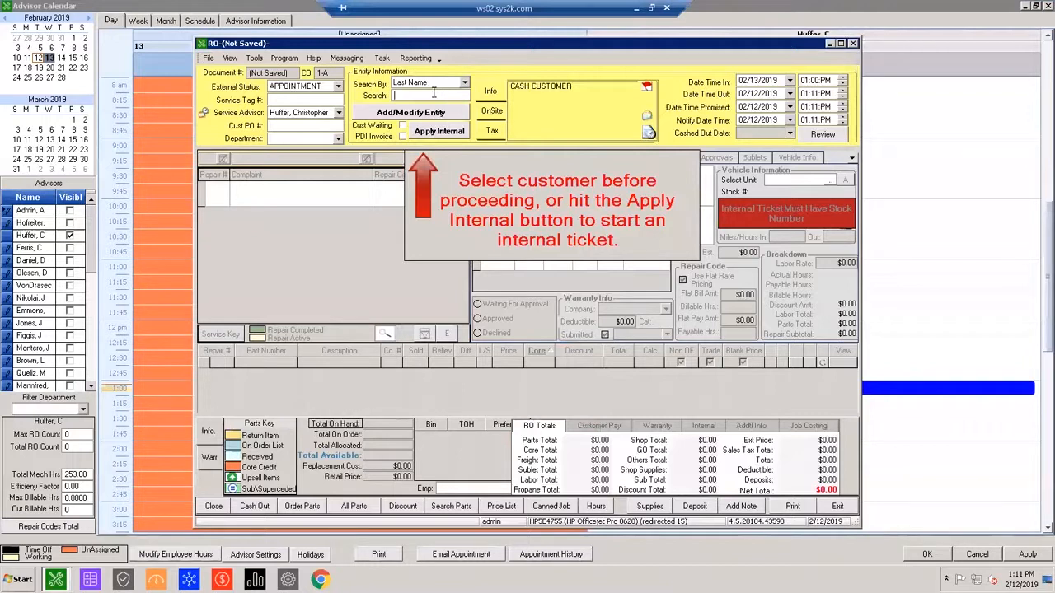
Find the customer by last name and assign them to a new repair order instead of an existing open document.
{"action": "key", "text": "Return"}
{"action": "double_click", "coordinate": [373, 206]}
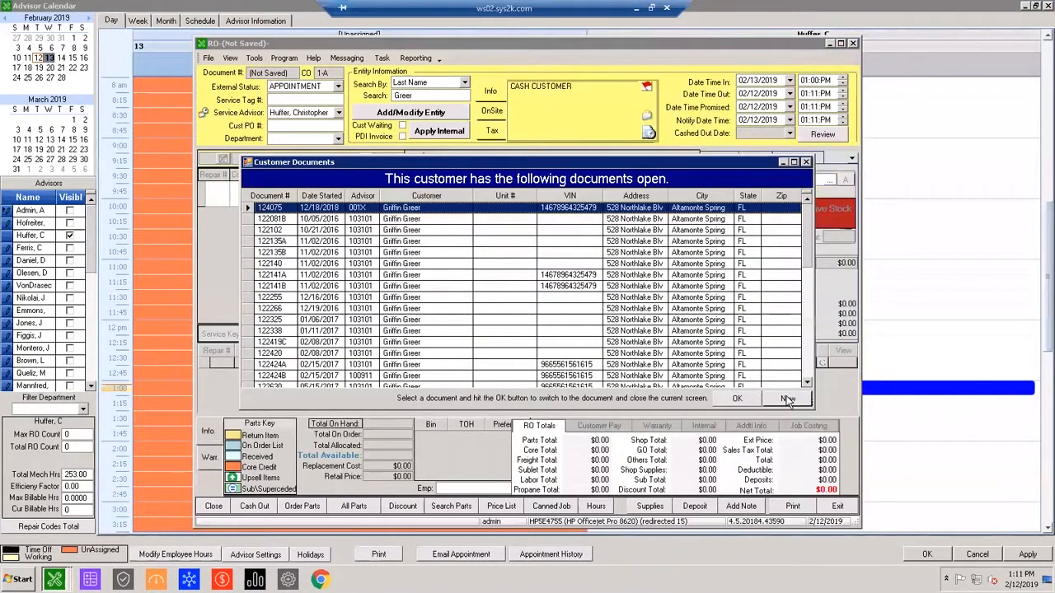
{"action": "left_click", "coordinate": [787, 400]}
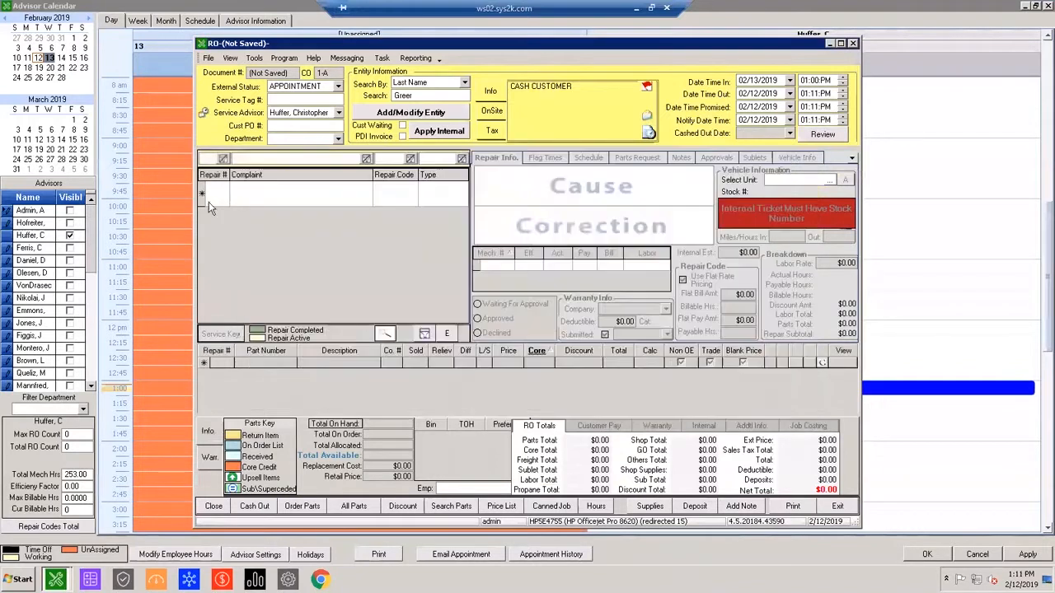
Add a retail repair line with the WINTERIZE fresh water system repair code, found by searching for Winter, and exit the repair order.
{"action": "left_click", "coordinate": [295, 200]}
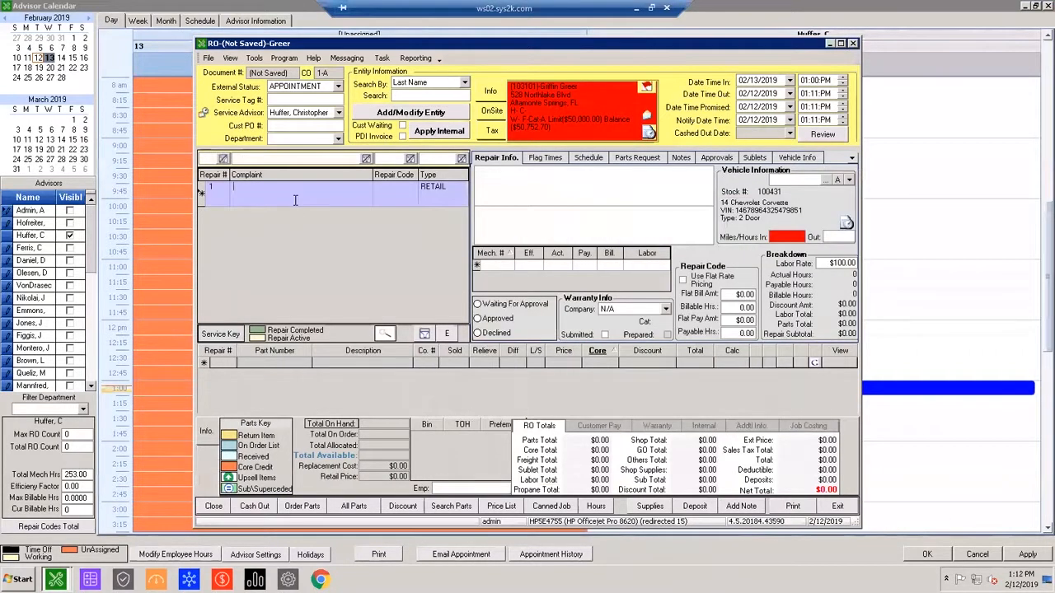
{"action": "left_click", "coordinate": [408, 191]}
{"action": "type", "text": "winterization"}
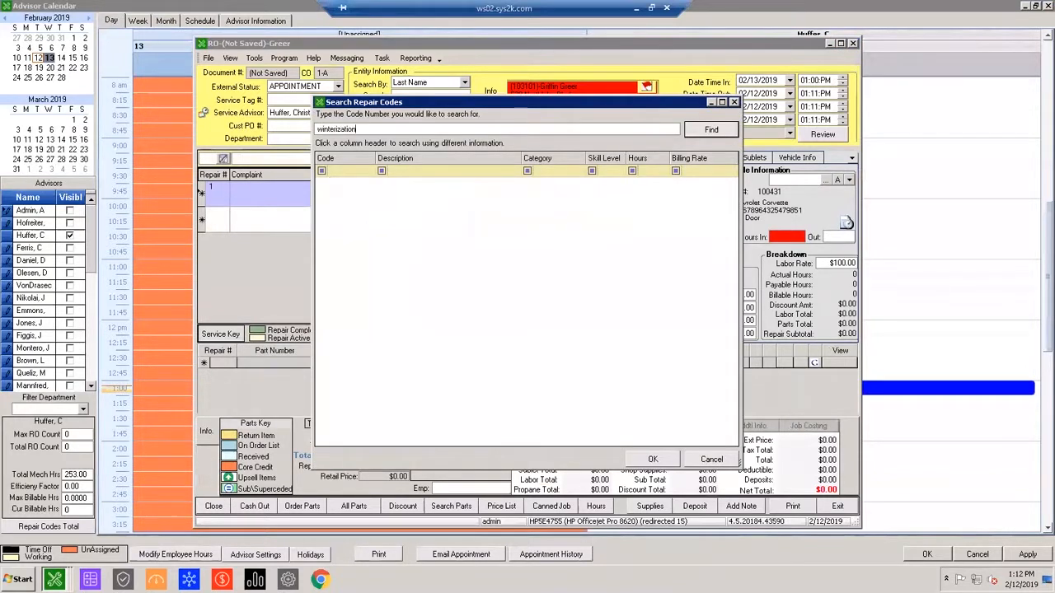
{"action": "left_click", "coordinate": [699, 129]}
{"action": "double_click", "coordinate": [386, 127]}
{"action": "type", "text": "Wint"}
{"action": "left_click", "coordinate": [698, 135]}
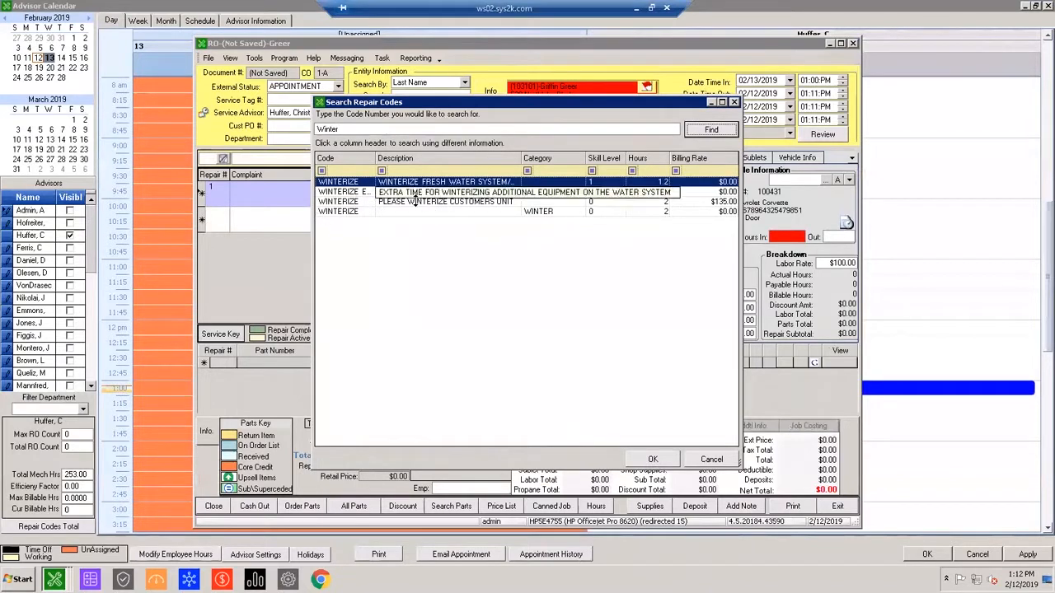
{"action": "key", "text": "Return"}
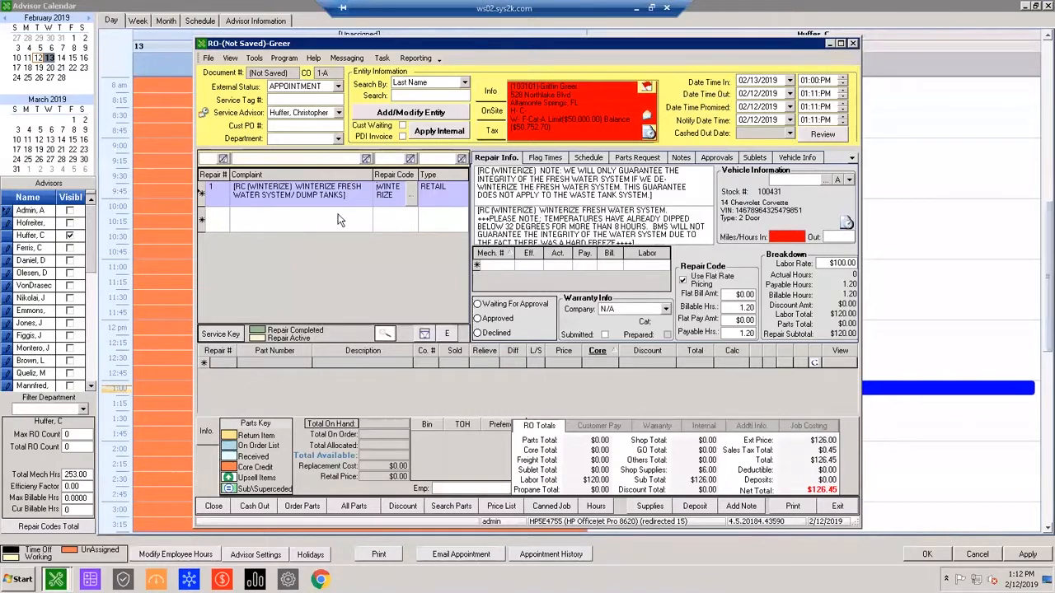
{"action": "left_click", "coordinate": [303, 196]}
{"action": "left_click", "coordinate": [845, 509]}
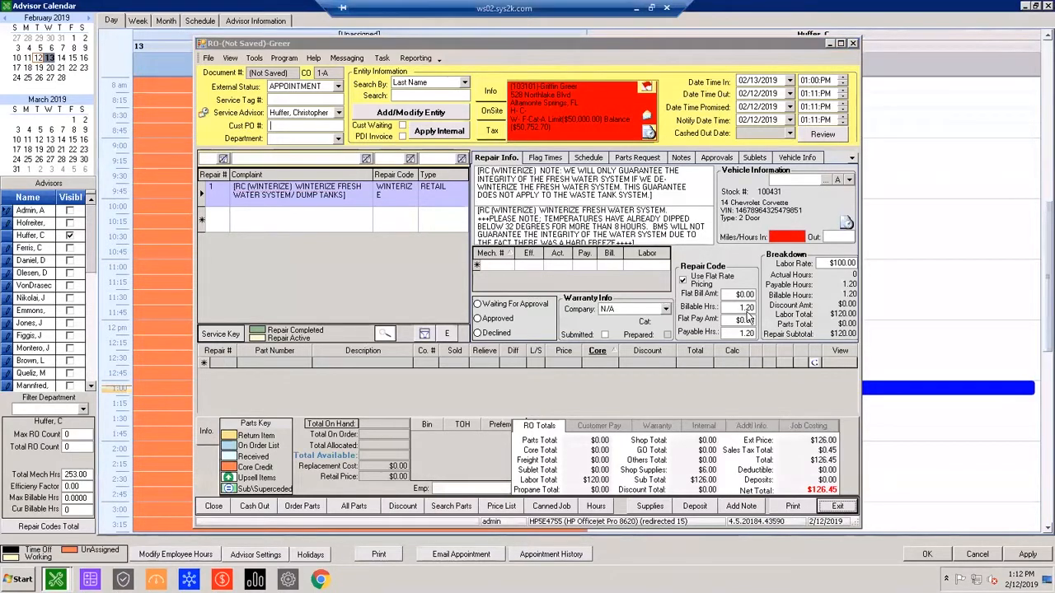
Extend the new Wednesday, February 13 appointment starting at 1:00 PM so it ends at 3:15 PM.
{"action": "scroll", "coordinate": [760, 306], "scroll_direction": "down", "scroll_amount": 2}
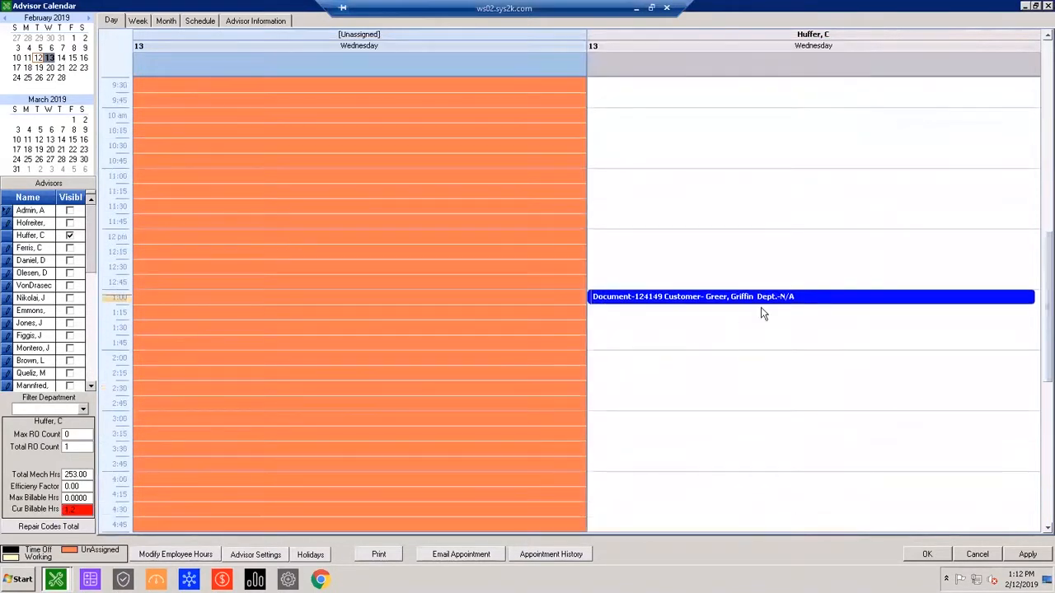
{"action": "left_click_drag", "start_coordinate": [758, 325], "coordinate": [748, 423]}
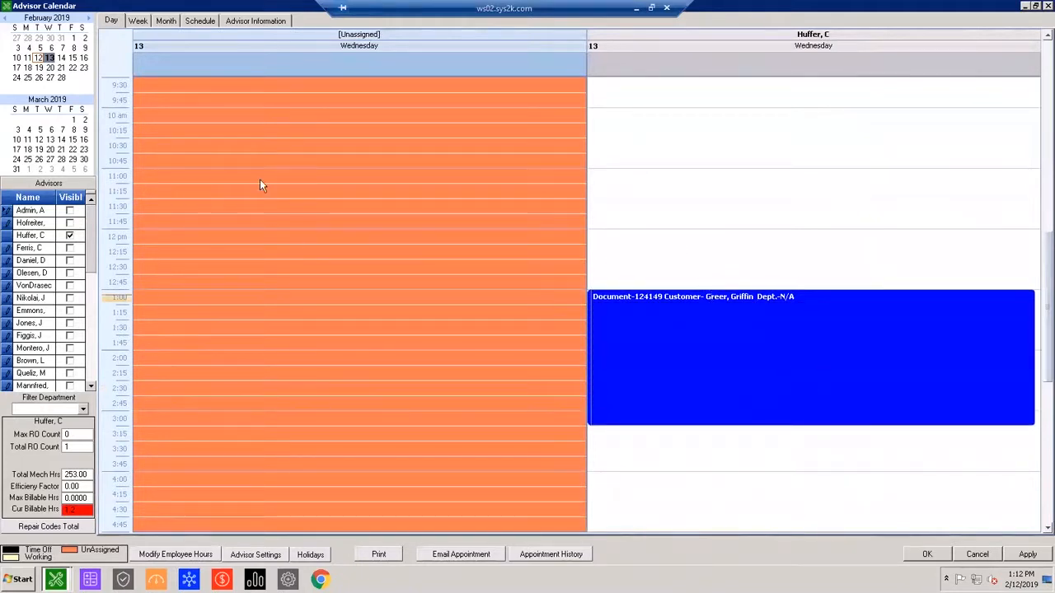
Examine the advisor's working and time-off hours for February 12 through 15 and February 18 through 22, 2019 in the day calendar.
{"action": "left_click_drag", "start_coordinate": [39, 58], "coordinate": [72, 58]}
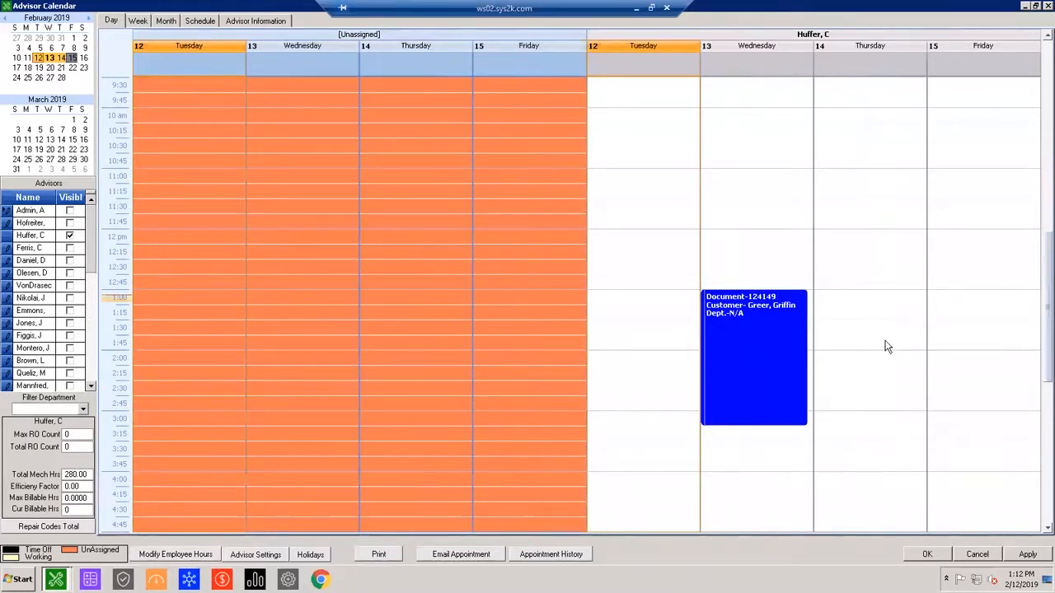
{"action": "scroll", "coordinate": [871, 332], "scroll_direction": "up", "scroll_amount": 5}
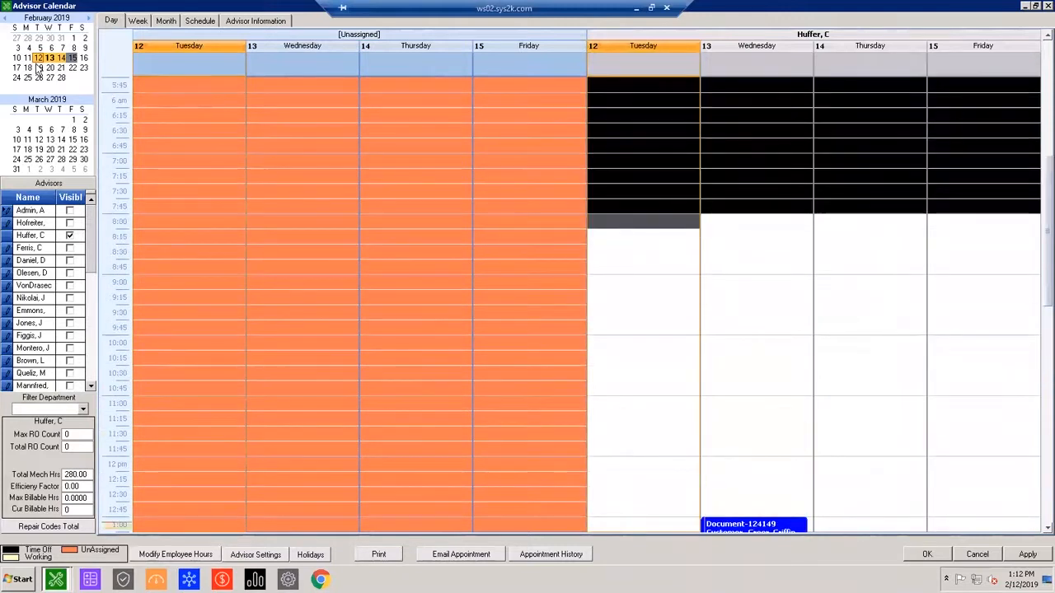
{"action": "left_click_drag", "start_coordinate": [29, 70], "coordinate": [75, 69]}
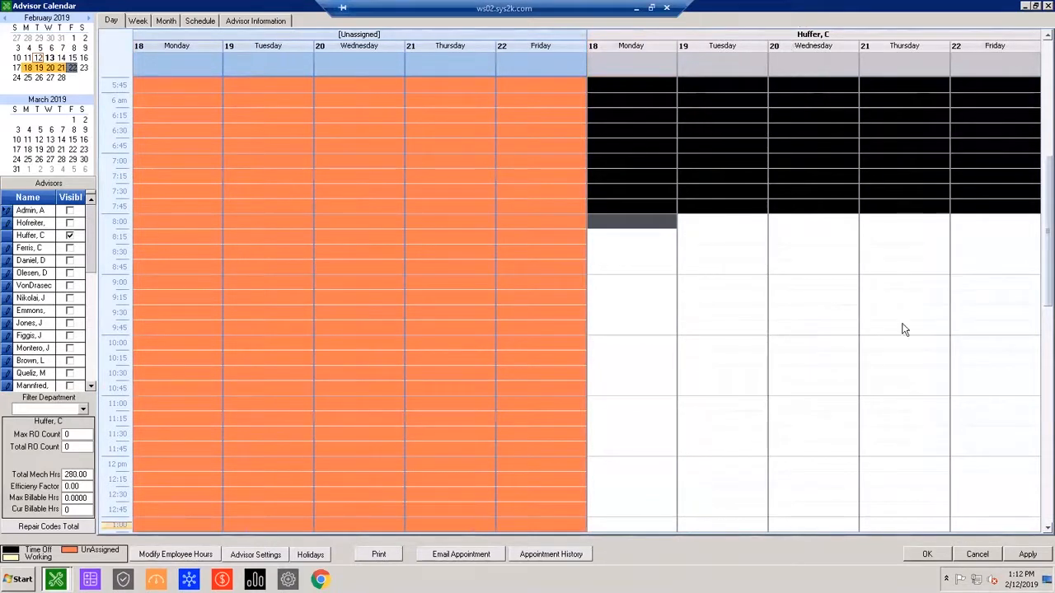
{"action": "scroll", "coordinate": [819, 336], "scroll_direction": "down", "scroll_amount": 2}
{"action": "scroll", "coordinate": [910, 398], "scroll_direction": "up", "scroll_amount": 1}
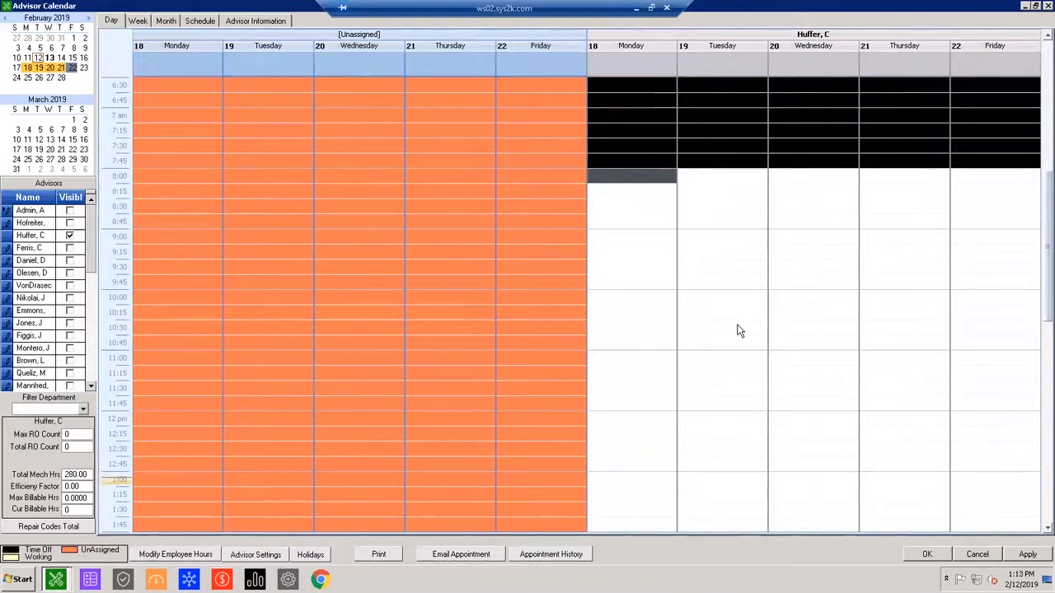
{"action": "scroll", "coordinate": [734, 370], "scroll_direction": "up", "scroll_amount": 1}
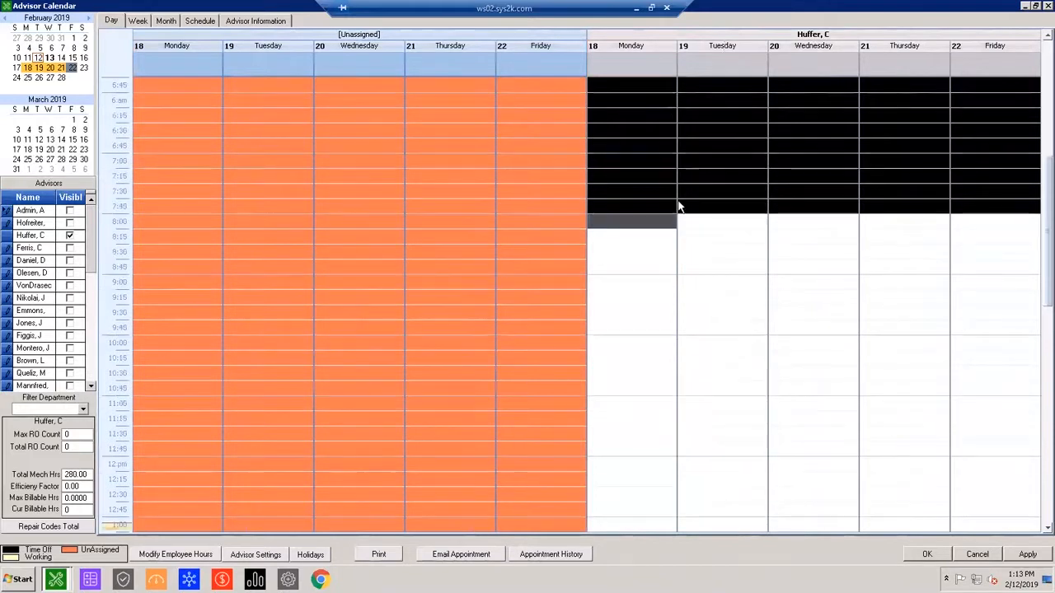
{"action": "scroll", "coordinate": [736, 370], "scroll_direction": "up", "scroll_amount": 1}
{"action": "scroll", "coordinate": [749, 331], "scroll_direction": "down", "scroll_amount": 2}
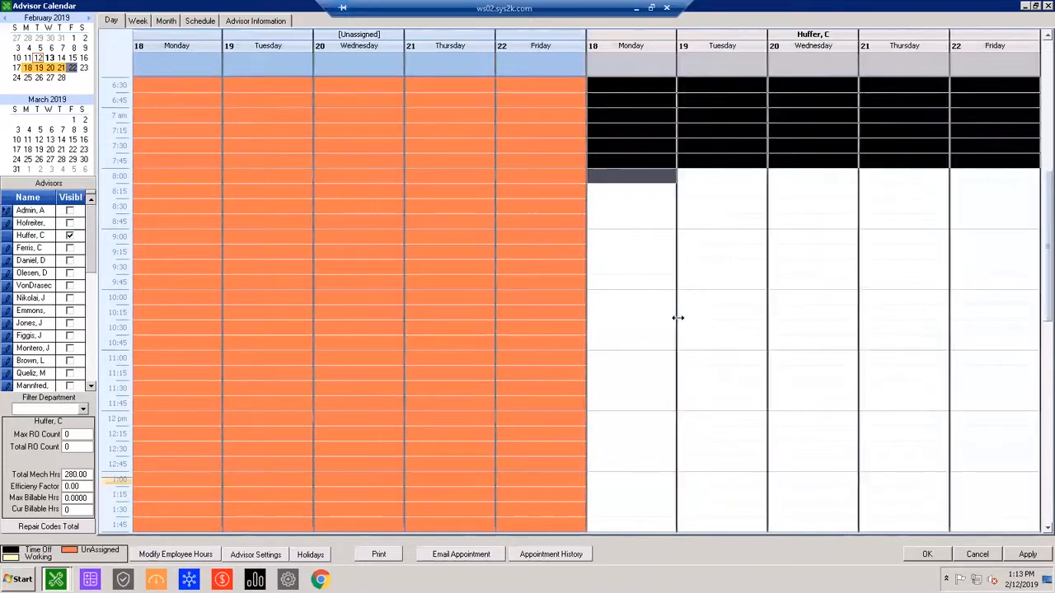
{"action": "scroll", "coordinate": [657, 378], "scroll_direction": "down", "scroll_amount": 1}
{"action": "scroll", "coordinate": [306, 123], "scroll_direction": "up", "scroll_amount": 1}
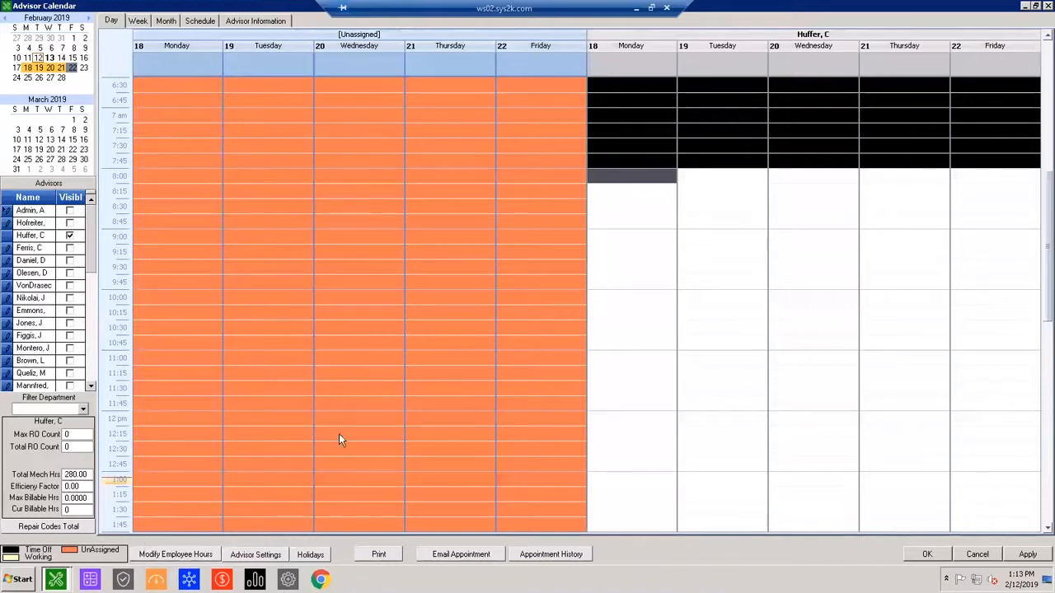
Review the employee work times list, close it without saving, and check the advisor's time-off hours in the calendar.
{"action": "left_click", "coordinate": [357, 416]}
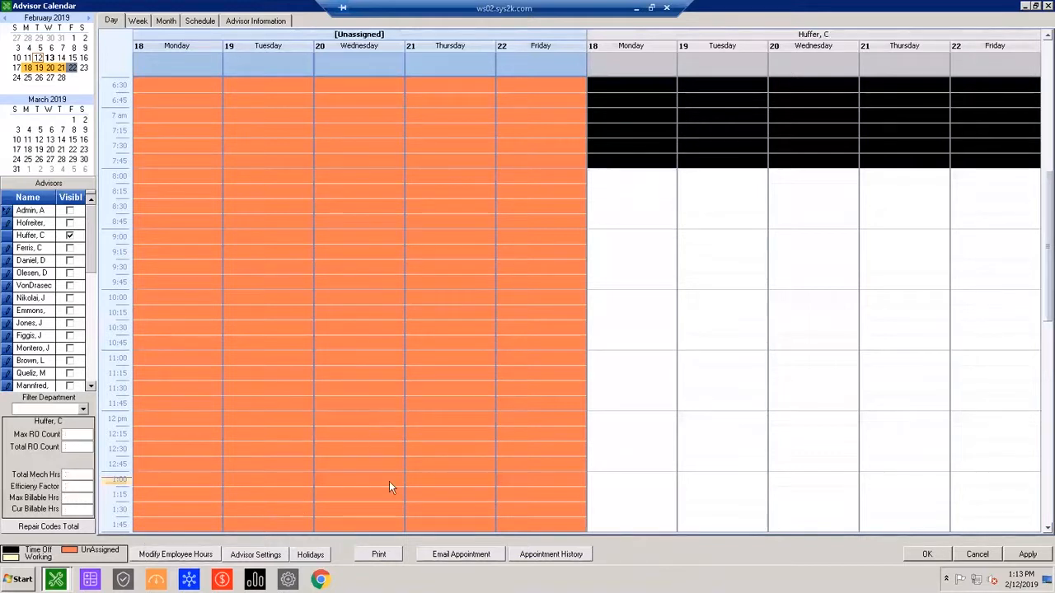
{"action": "left_click", "coordinate": [175, 554]}
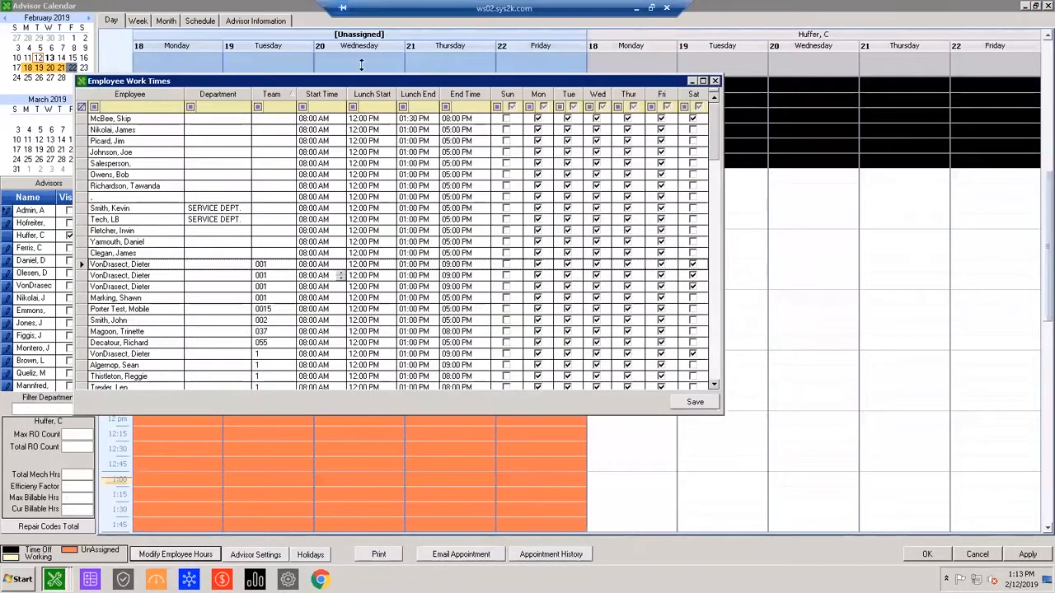
{"action": "left_click_drag", "start_coordinate": [323, 83], "coordinate": [331, 170]}
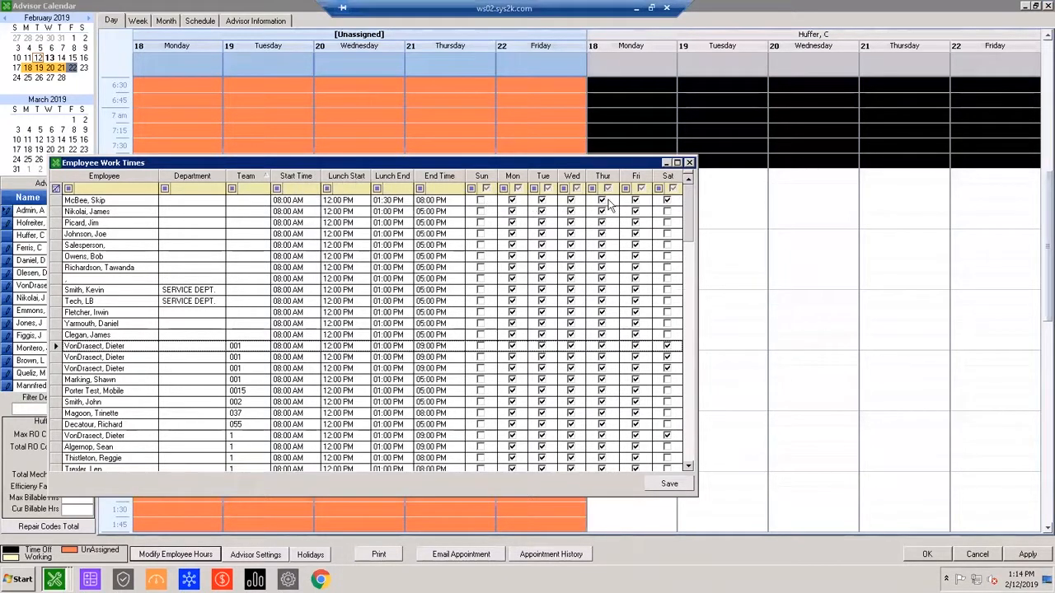
{"action": "left_click", "coordinate": [690, 163]}
{"action": "scroll", "coordinate": [671, 167], "scroll_direction": "up", "scroll_amount": 4}
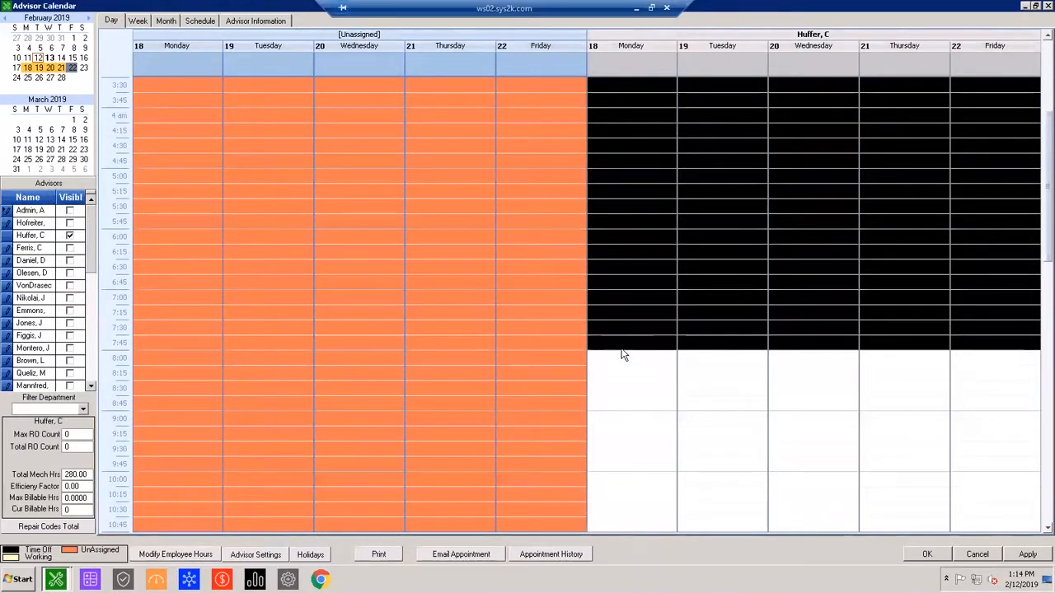
Check the advisor's daily hours for February 18 through 22 against the employee work times filtered by the advisor's last name.
{"action": "scroll", "coordinate": [642, 332], "scroll_direction": "down", "scroll_amount": 16}
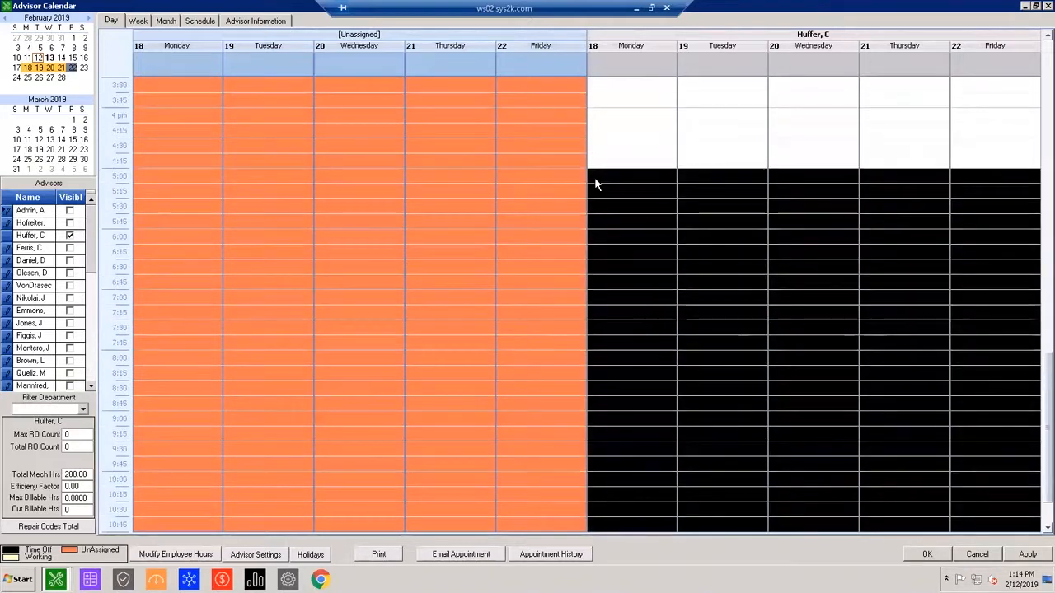
{"action": "scroll", "coordinate": [493, 423], "scroll_direction": "up", "scroll_amount": 8}
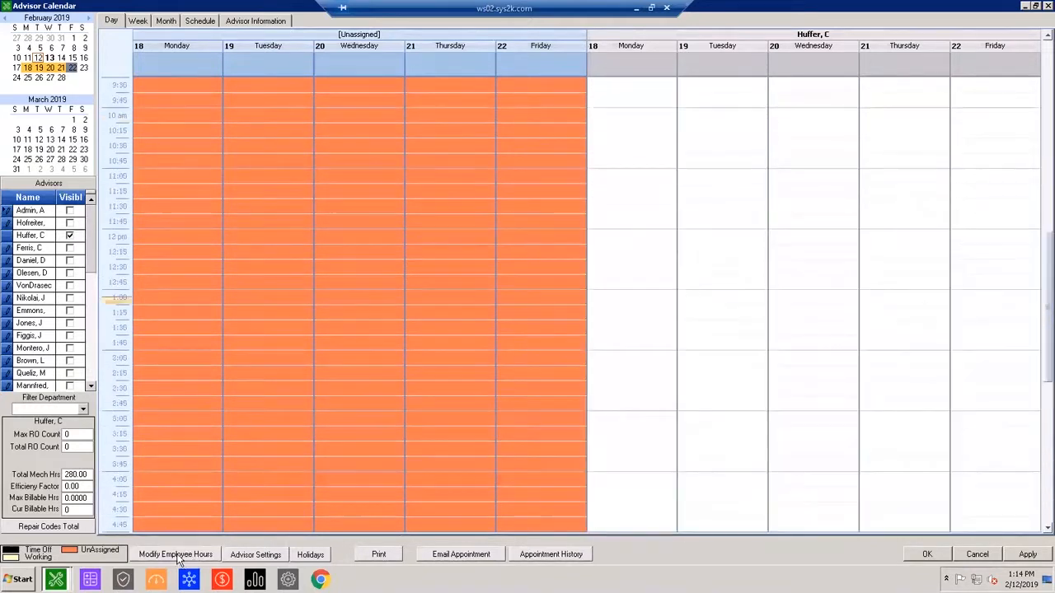
{"action": "left_click", "coordinate": [176, 555]}
{"action": "left_click", "coordinate": [136, 122]}
{"action": "type", "text": "Huffer"}
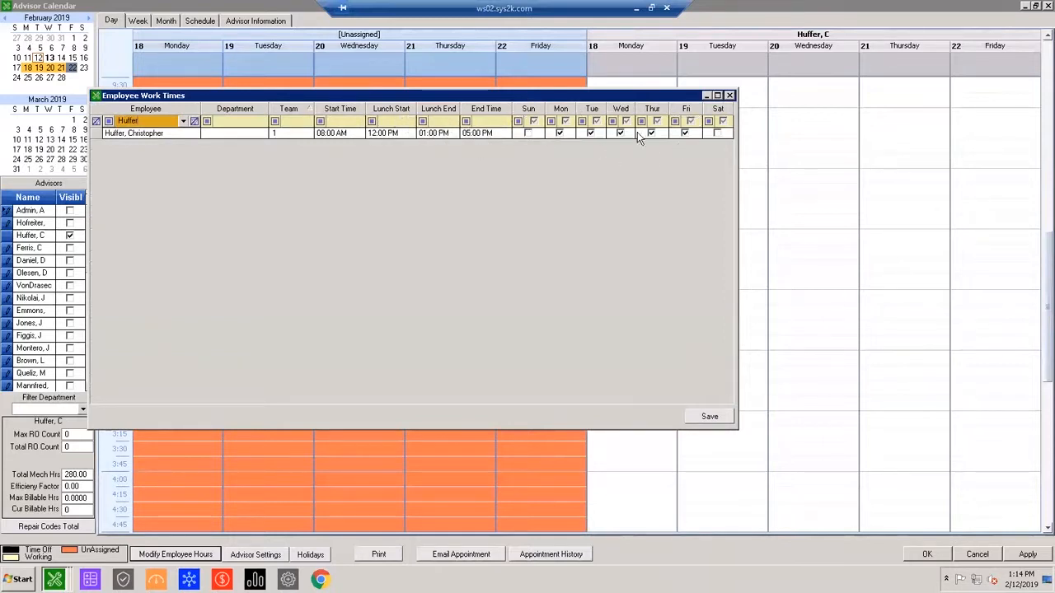
{"action": "left_click", "coordinate": [730, 97]}
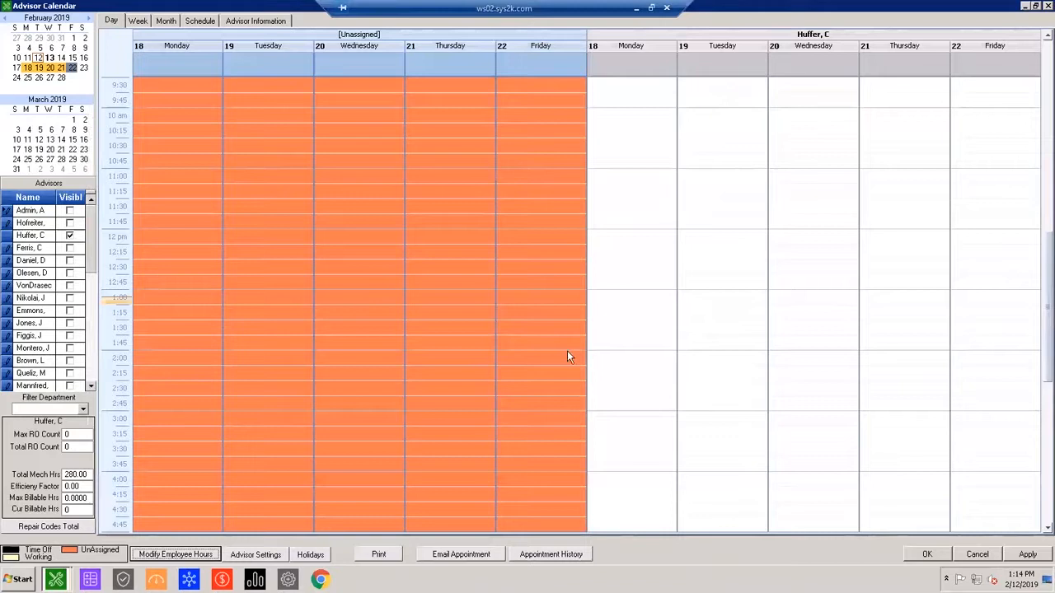
Examine the default appointment durations, scheduling factors and maximum RO counts per weekday in the advisor settings.
{"action": "left_click", "coordinate": [255, 554]}
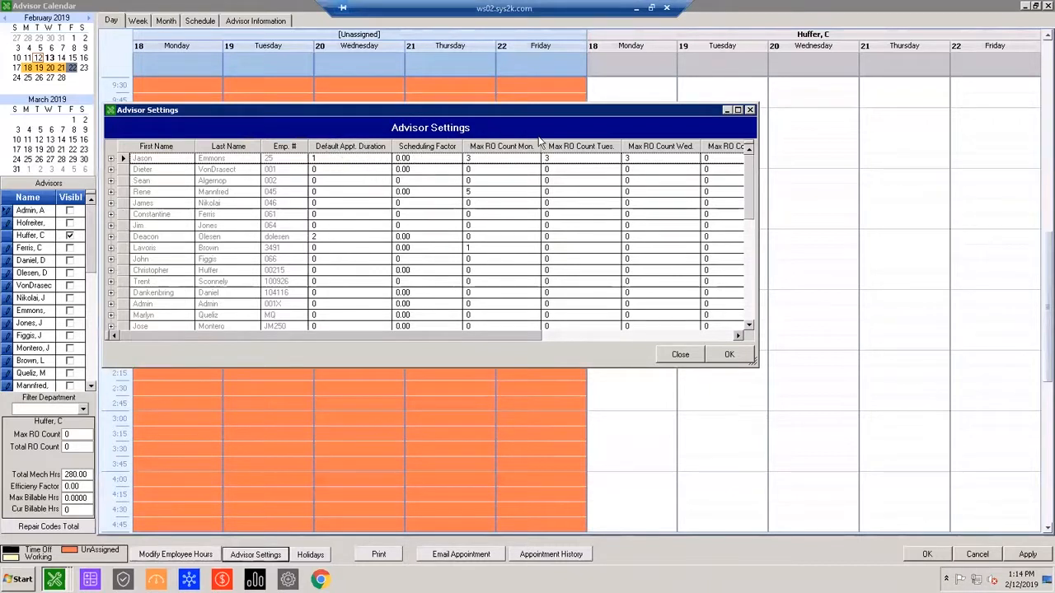
{"action": "left_click_drag", "start_coordinate": [428, 338], "coordinate": [617, 343]}
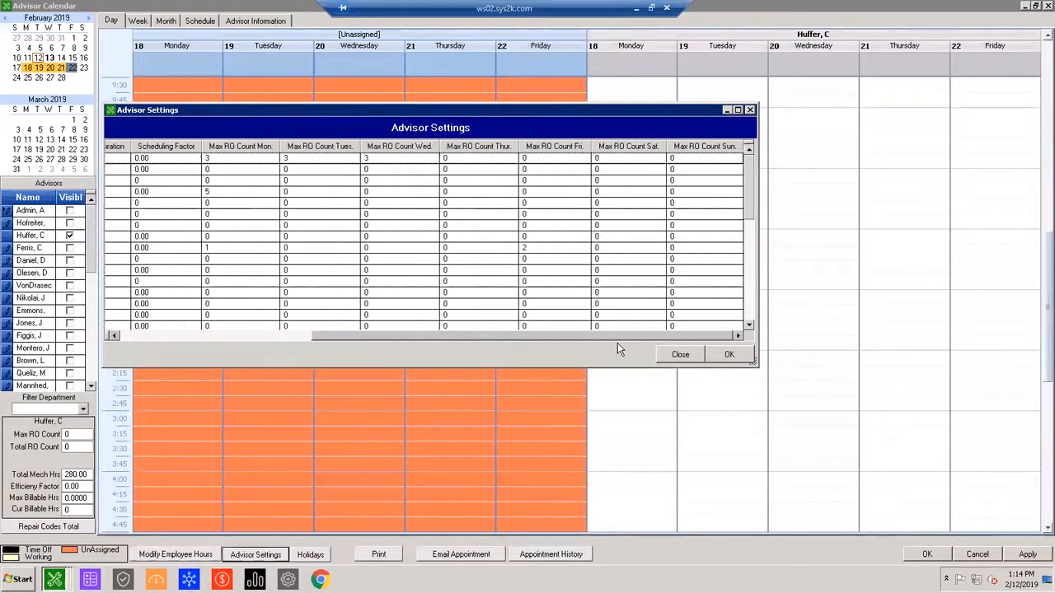
{"action": "left_click_drag", "start_coordinate": [514, 347], "coordinate": [343, 349]}
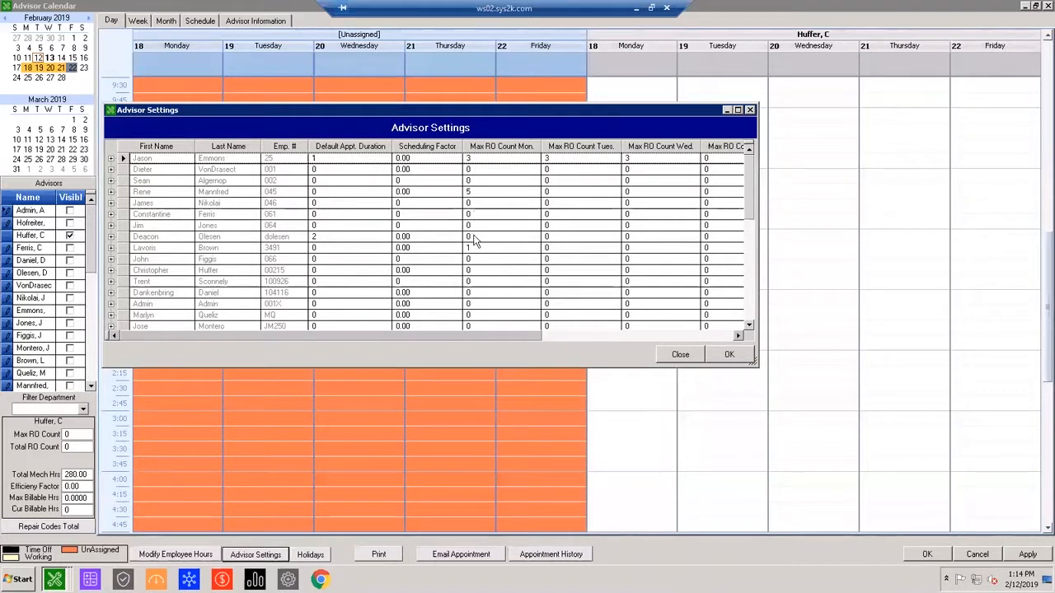
Set the max RO count to 3 for every day from Monday through Sunday for the advisor with default appointment duration 2, and accept the settings.
{"action": "left_click", "coordinate": [119, 238]}
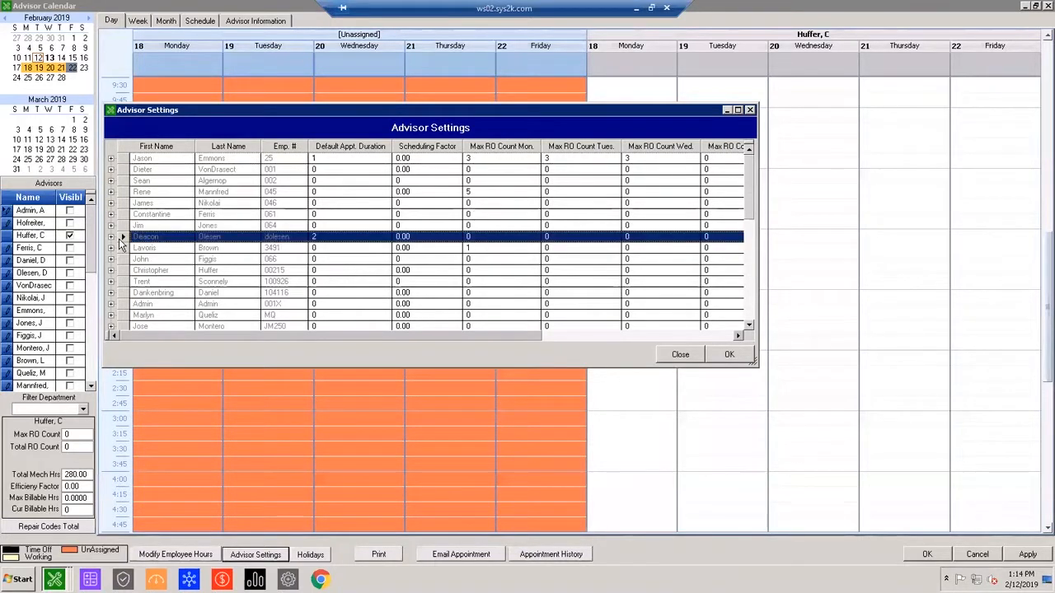
{"action": "left_click", "coordinate": [468, 236]}
{"action": "type", "text": "3"}
{"action": "key", "text": "Tab"}
{"action": "type", "text": "3"}
{"action": "key", "text": "Tab"}
{"action": "type", "text": "3"}
{"action": "key", "text": "Tab"}
{"action": "type", "text": "3"}
{"action": "key", "text": "Tab"}
{"action": "type", "text": "3"}
{"action": "key", "text": "Tab"}
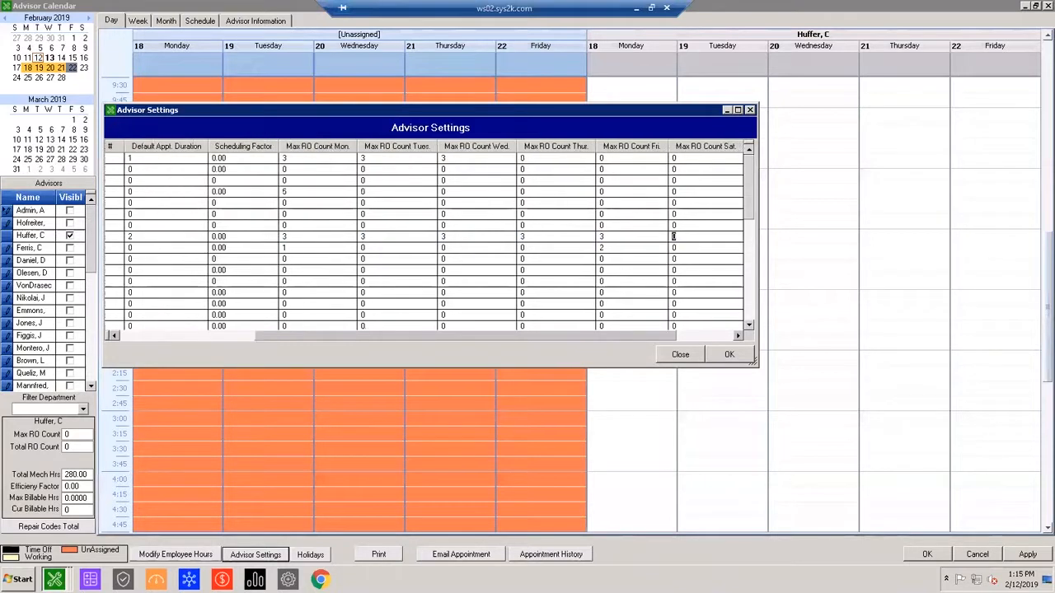
{"action": "type", "text": "3"}
{"action": "key", "text": "Tab"}
{"action": "type", "text": "3"}
{"action": "key", "text": "Tab"}
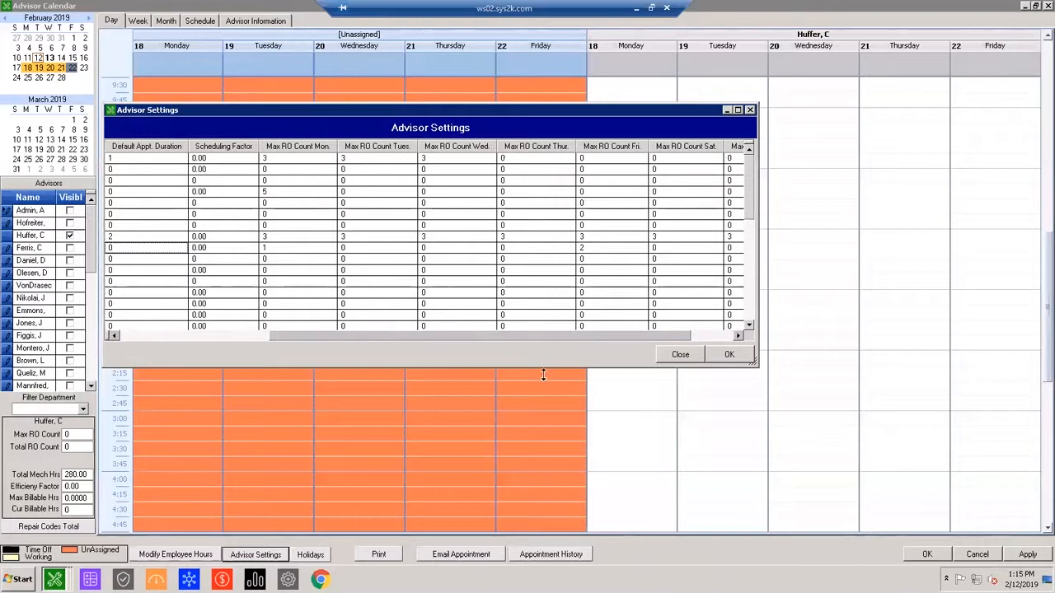
{"action": "left_click", "coordinate": [741, 361]}
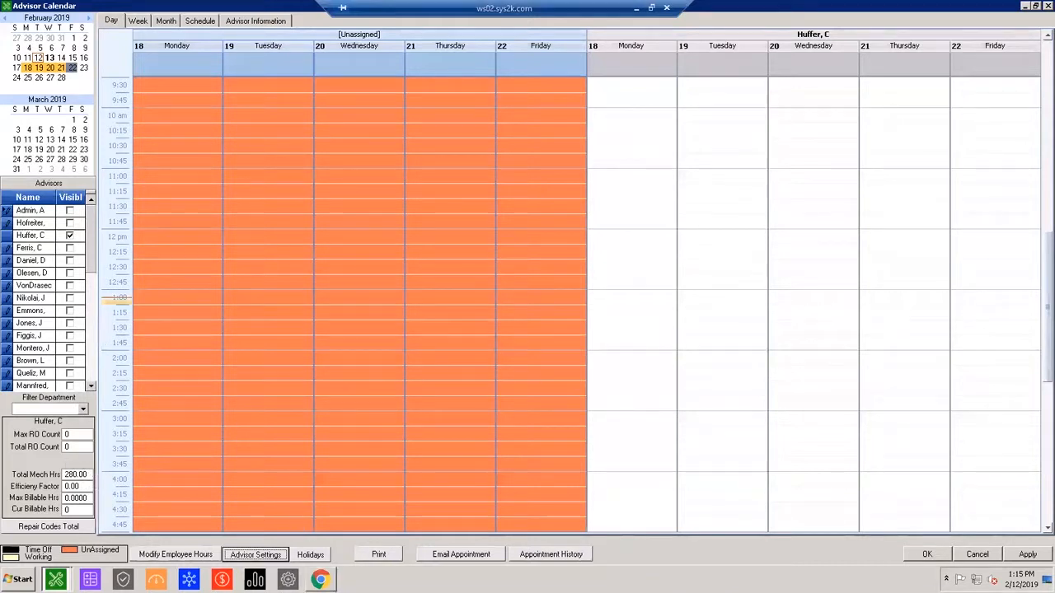
Review the holidays list, close it, and return to the advisor's morning hours in the day calendar.
{"action": "left_click", "coordinate": [310, 554]}
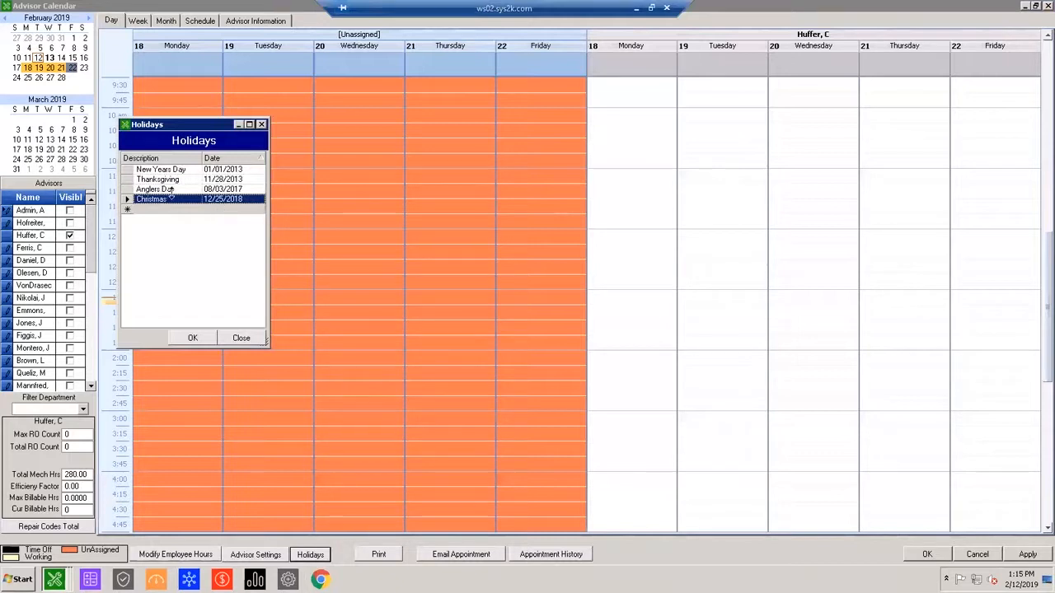
{"action": "left_click", "coordinate": [277, 226]}
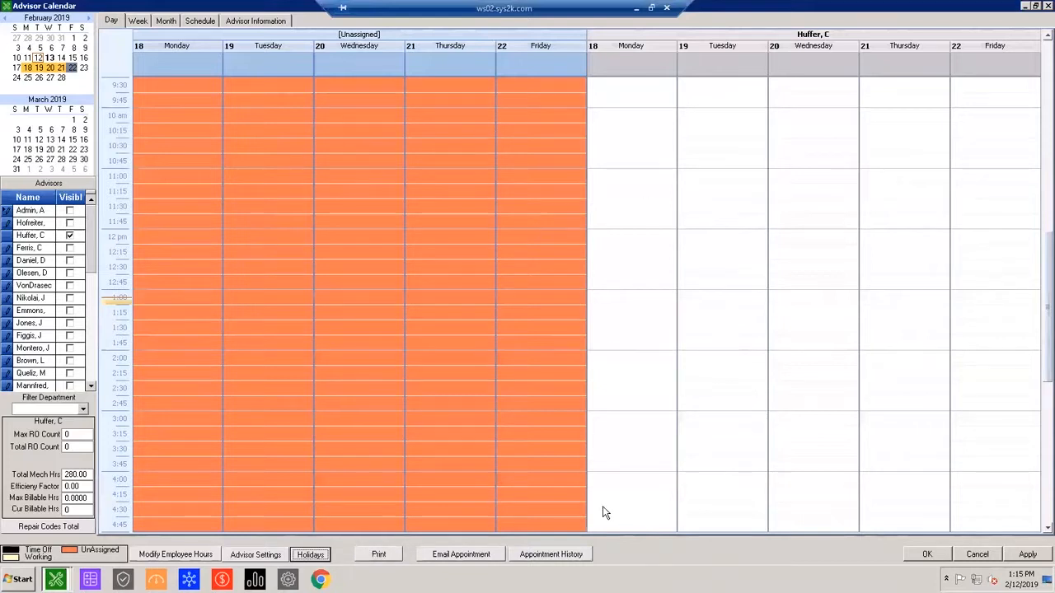
{"action": "left_click", "coordinate": [789, 310]}
{"action": "scroll", "coordinate": [789, 310], "scroll_direction": "up", "scroll_amount": 6}
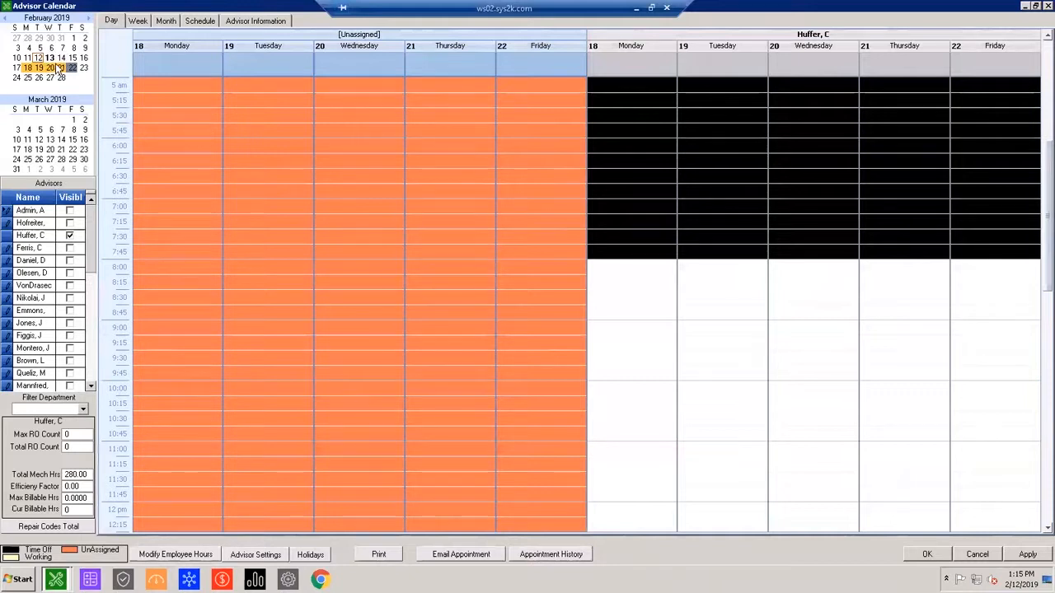
View the change history of the Wednesday, February 13 appointment starting at 1:00 PM, and close the history.
{"action": "left_click", "coordinate": [49, 57]}
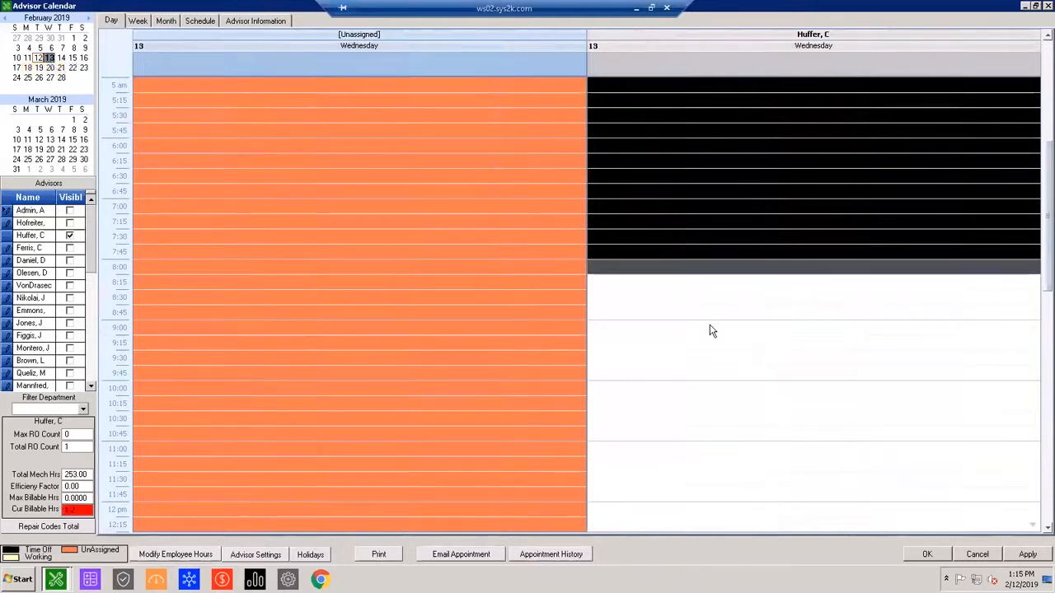
{"action": "scroll", "coordinate": [725, 346], "scroll_direction": "down", "scroll_amount": 5}
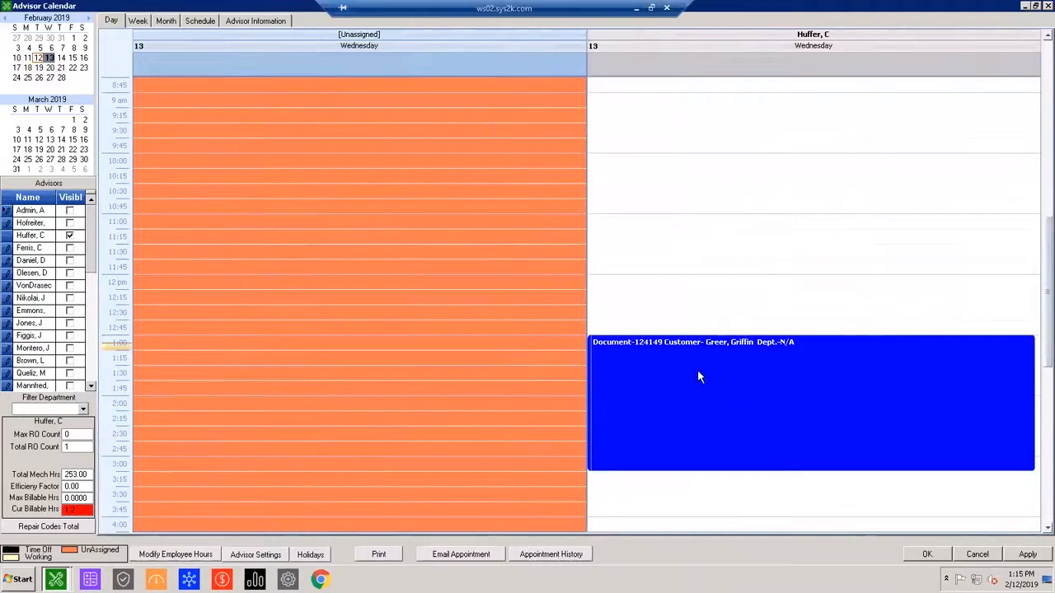
{"action": "left_click", "coordinate": [698, 375]}
{"action": "left_click", "coordinate": [551, 554]}
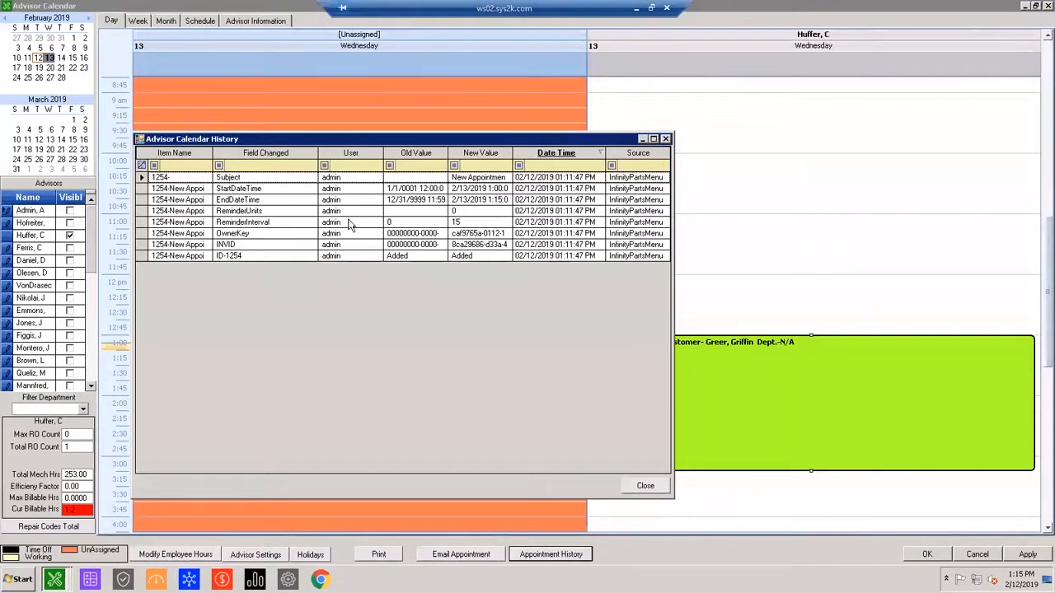
{"action": "left_click", "coordinate": [666, 139]}
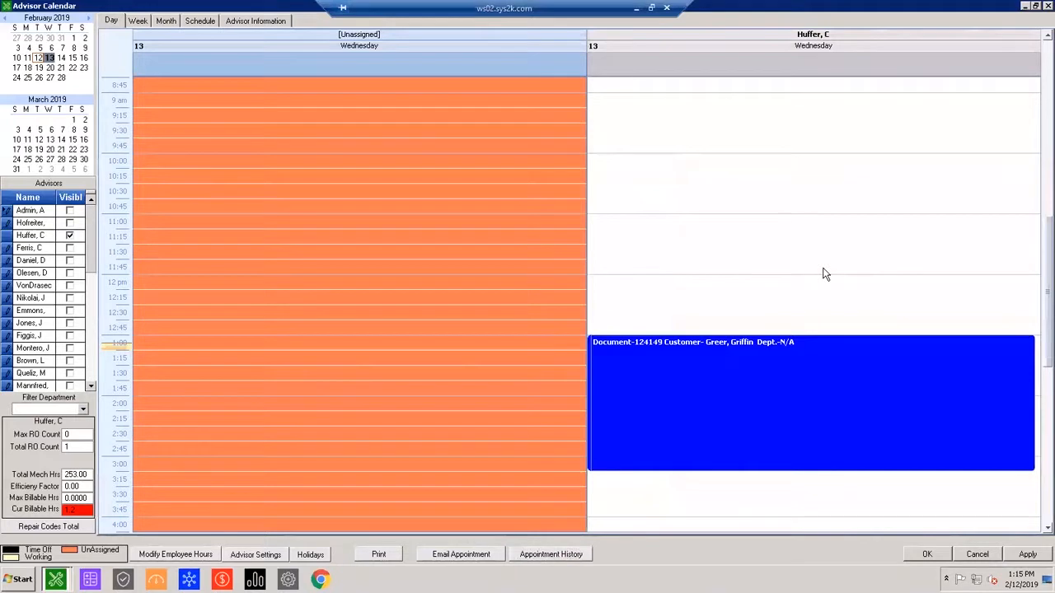
Inspect the 1:00 PM appointment and the advisor's working hours on February 13, and save and close the advisor calendar.
{"action": "mouse_move", "coordinate": [810, 375]}
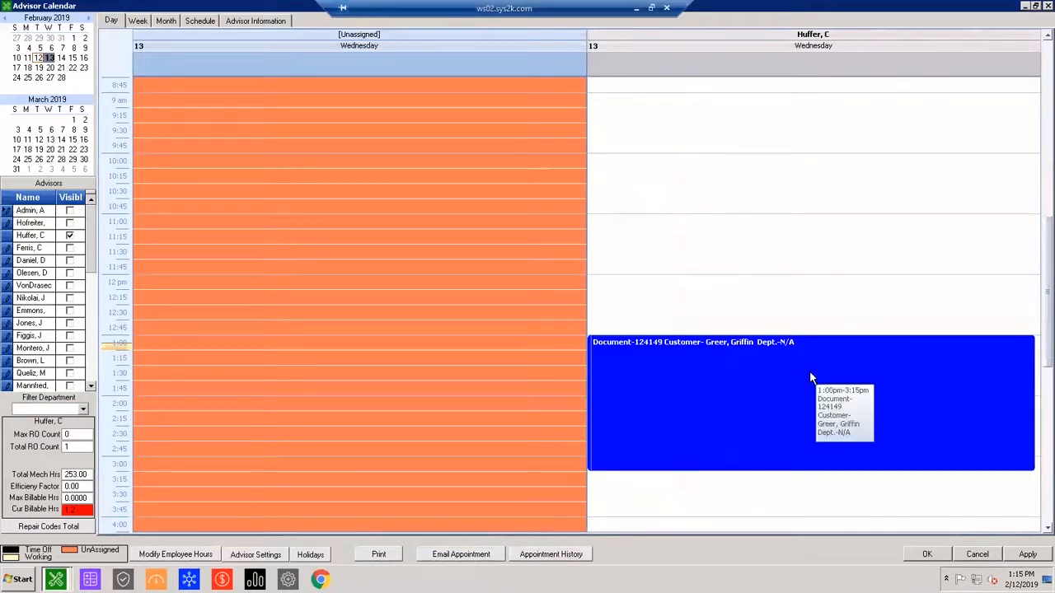
{"action": "left_click", "coordinate": [666, 425]}
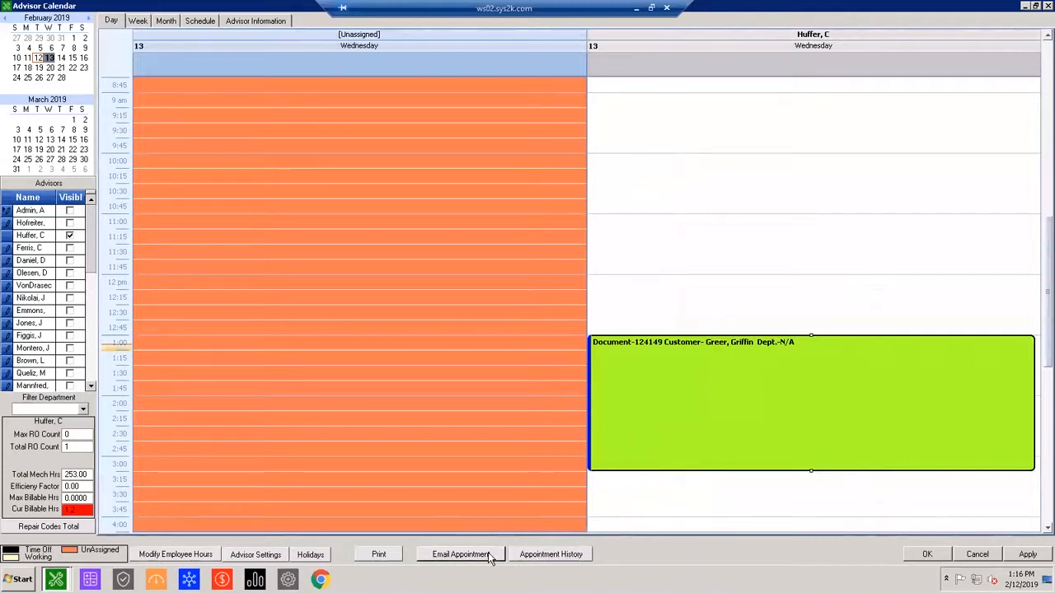
{"action": "left_click", "coordinate": [908, 260]}
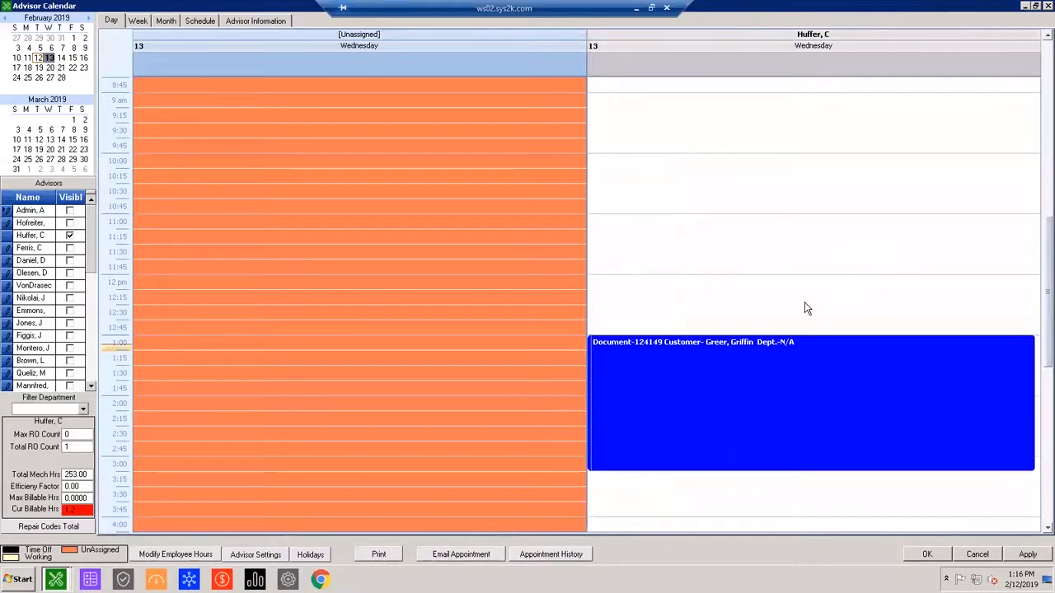
{"action": "left_click", "coordinate": [781, 376]}
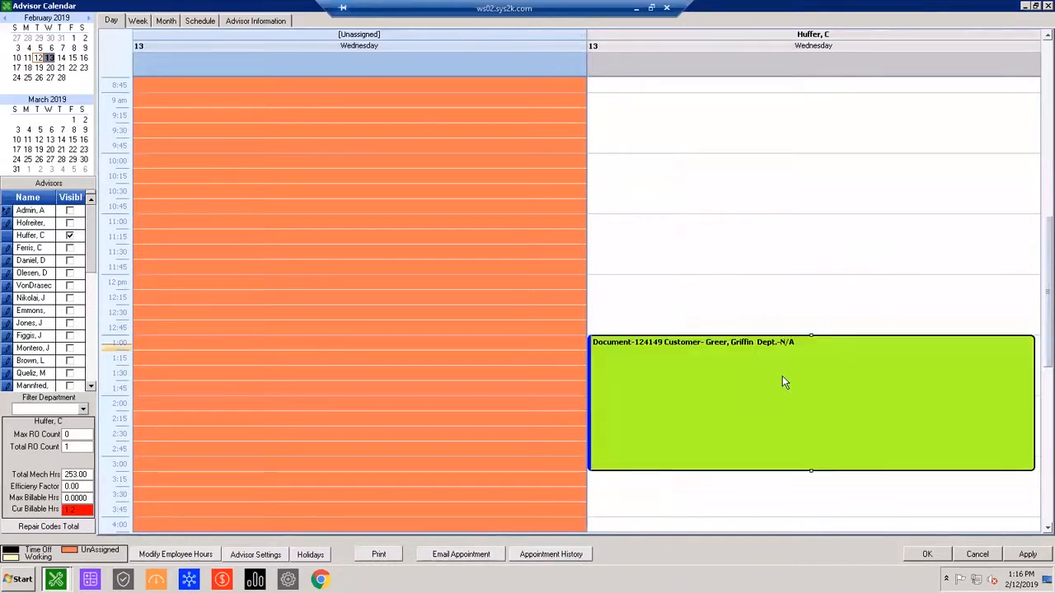
{"action": "scroll", "coordinate": [782, 378], "scroll_direction": "up", "scroll_amount": 1}
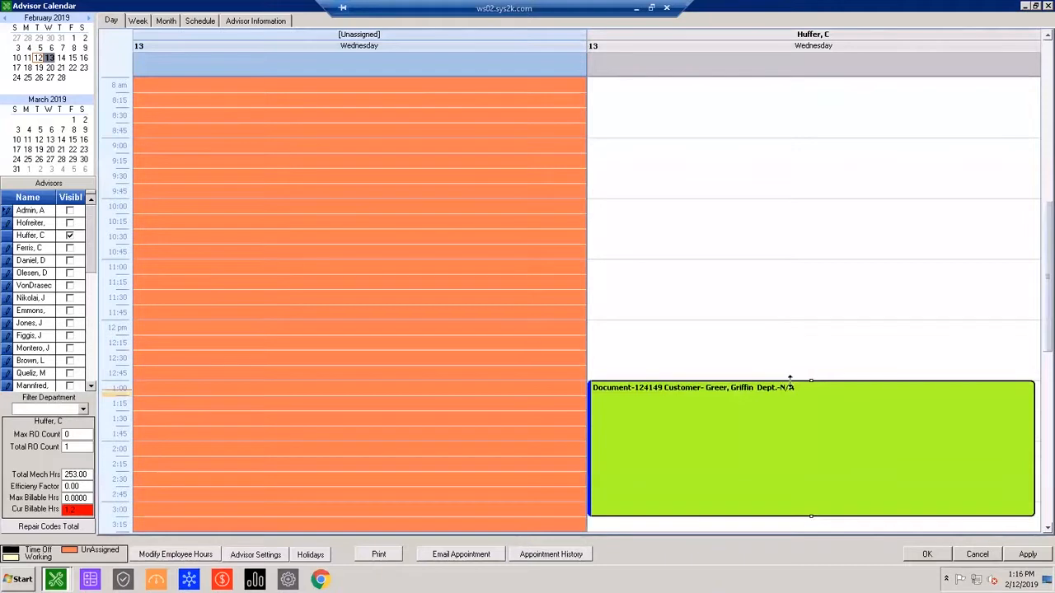
{"action": "left_click", "coordinate": [817, 342]}
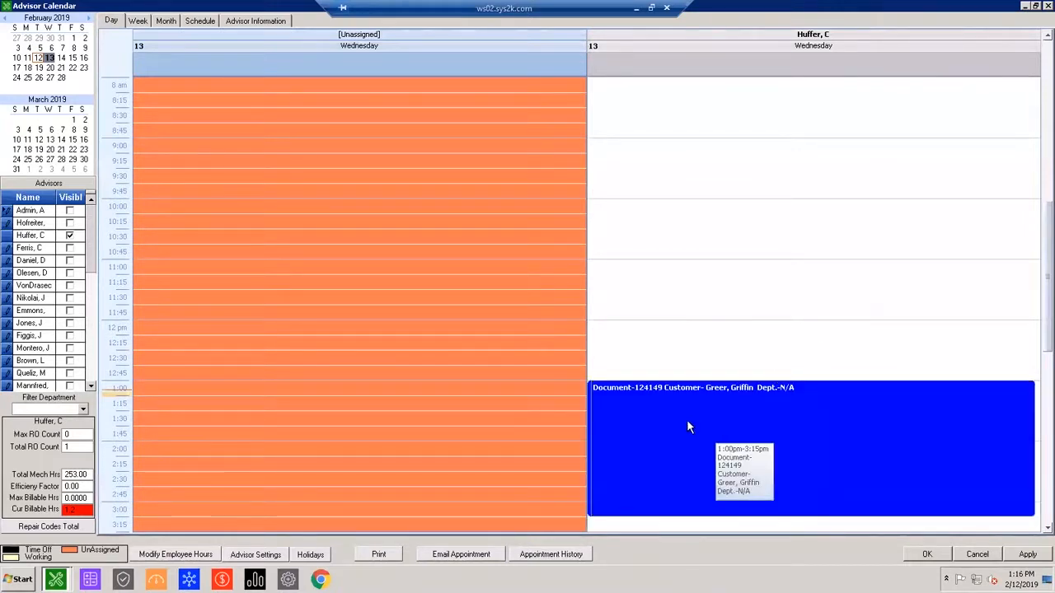
{"action": "scroll", "coordinate": [687, 420], "scroll_direction": "up", "scroll_amount": 2}
{"action": "scroll", "coordinate": [700, 416], "scroll_direction": "up", "scroll_amount": 2}
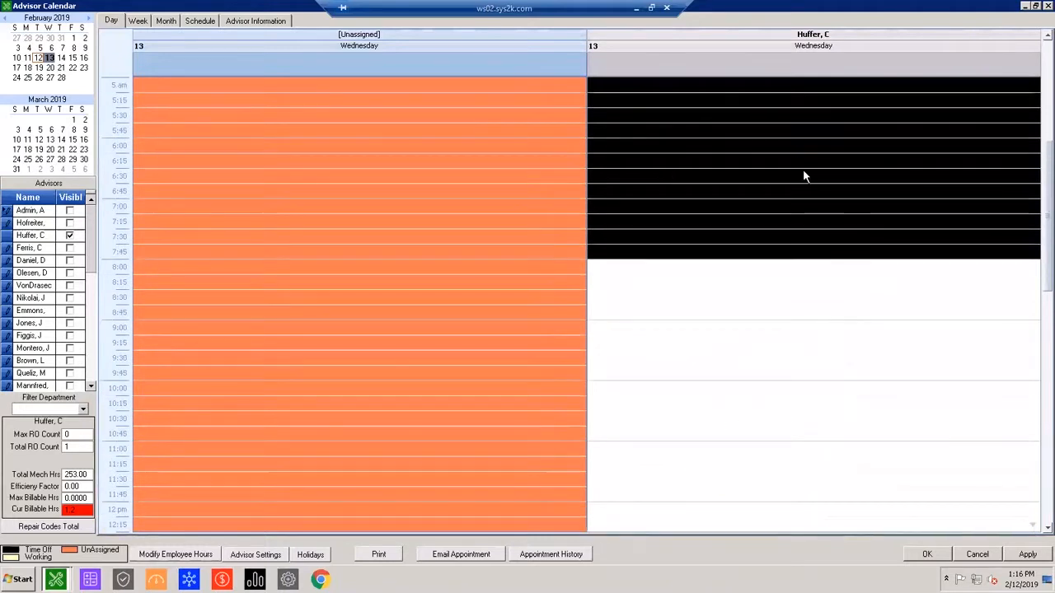
{"action": "scroll", "coordinate": [927, 461], "scroll_direction": "down", "scroll_amount": 2}
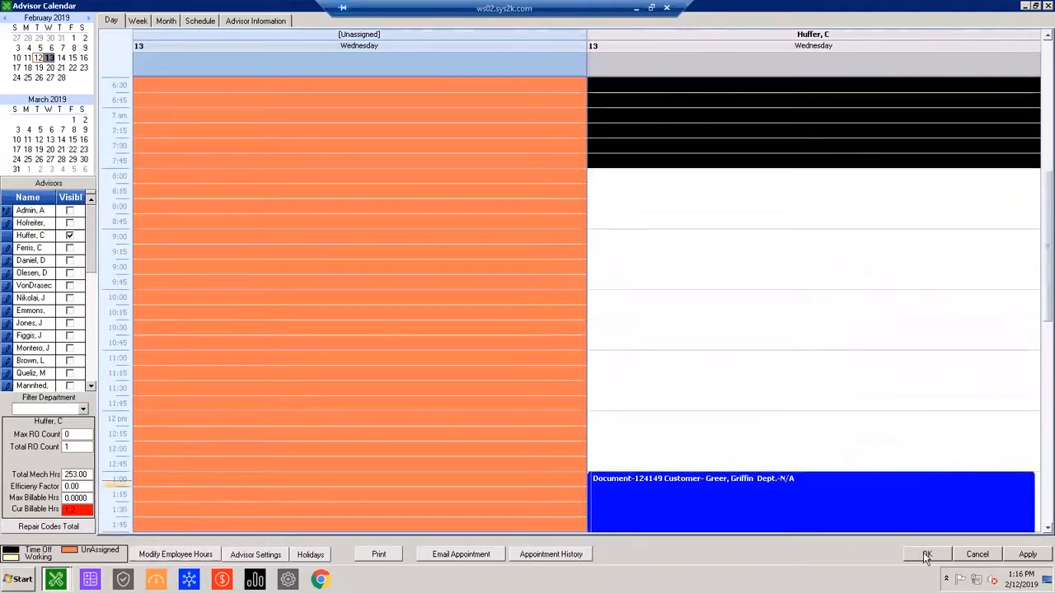
{"action": "left_click", "coordinate": [927, 554]}
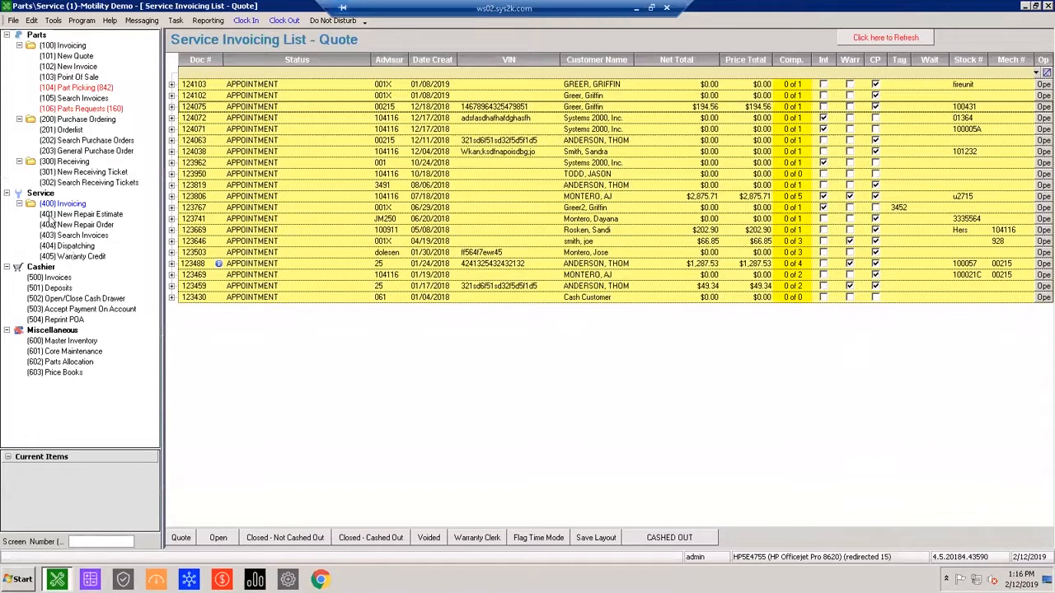
Reopen the advisor calendar, check the saved Wednesday, February 13 appointment starting at 1:00 PM, and close the calendar.
{"action": "left_click", "coordinate": [53, 20]}
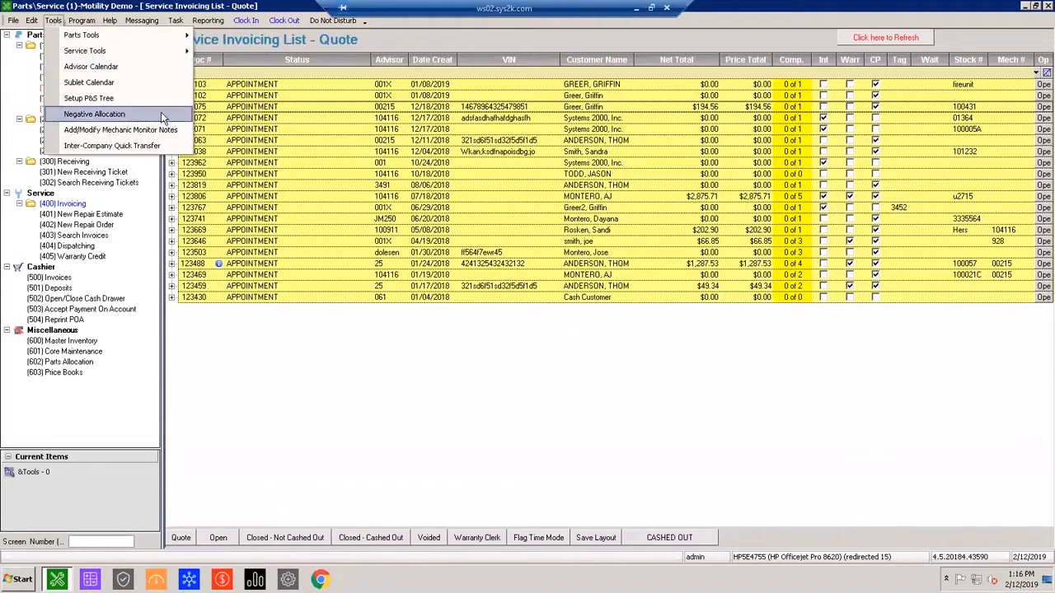
{"action": "left_click", "coordinate": [116, 69]}
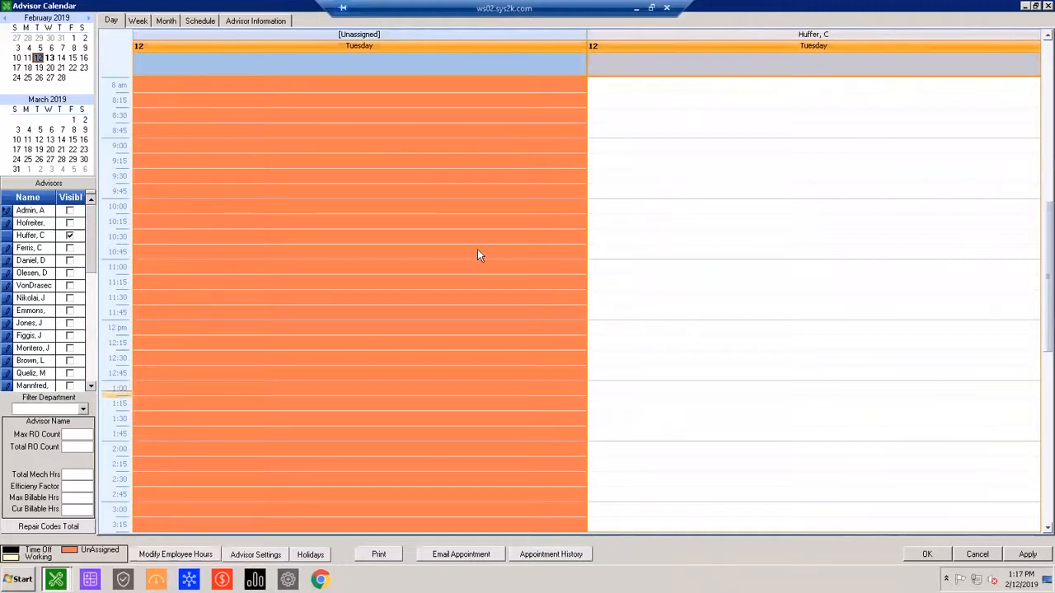
{"action": "left_click", "coordinate": [50, 59]}
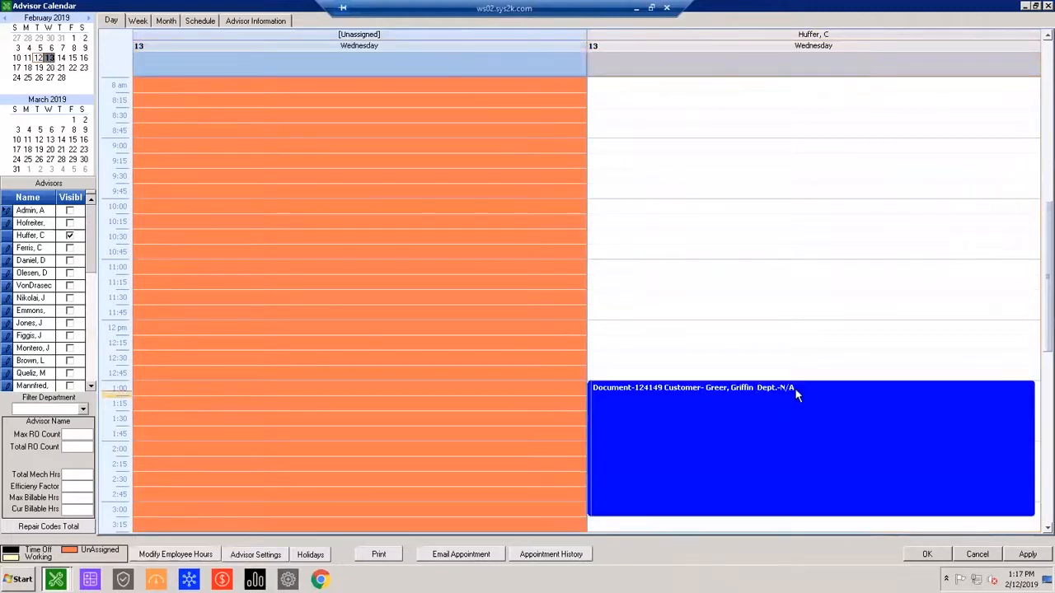
{"action": "left_click", "coordinate": [794, 388]}
{"action": "scroll", "coordinate": [865, 324], "scroll_direction": "down", "scroll_amount": 1}
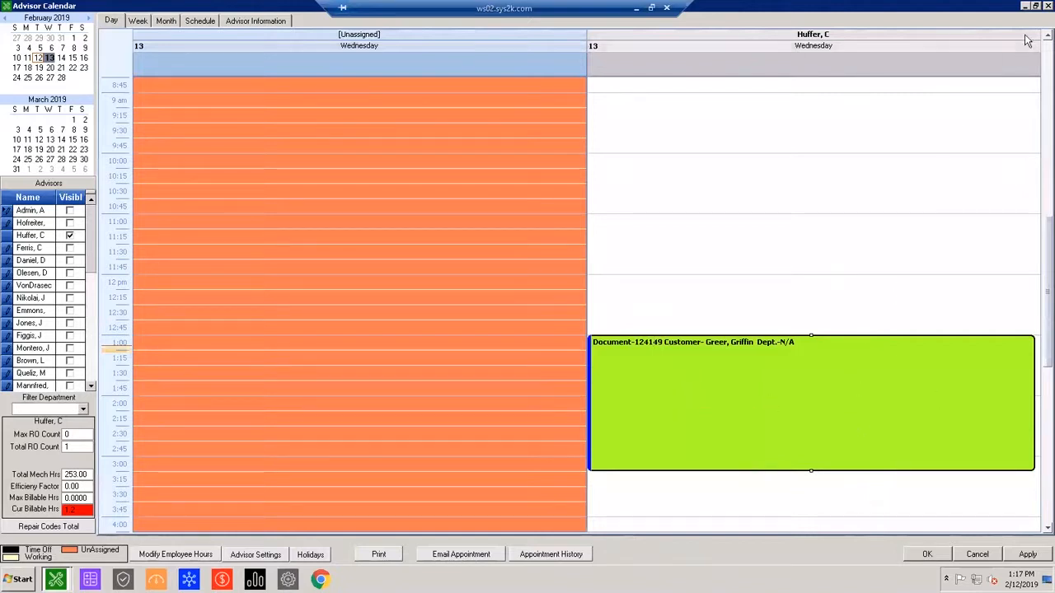
{"action": "left_click", "coordinate": [1048, 6]}
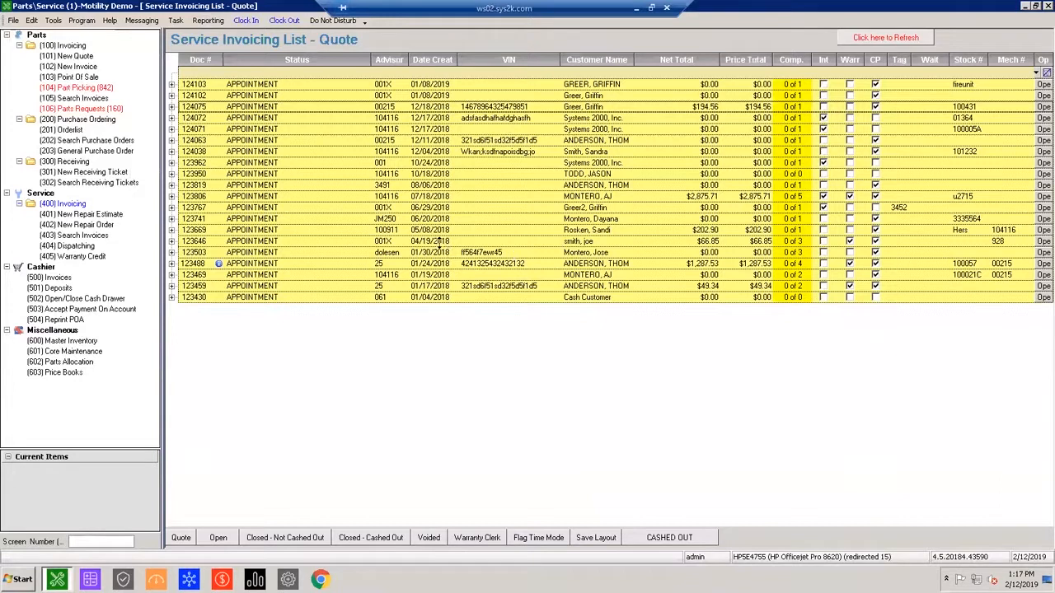
Open the service Dispatching calendar and select the 11:15 AM slot in the visible mechanic's column.
{"action": "left_click", "coordinate": [51, 21]}
{"action": "mouse_move", "coordinate": [31, 21]}
{"action": "left_click", "coordinate": [56, 245]}
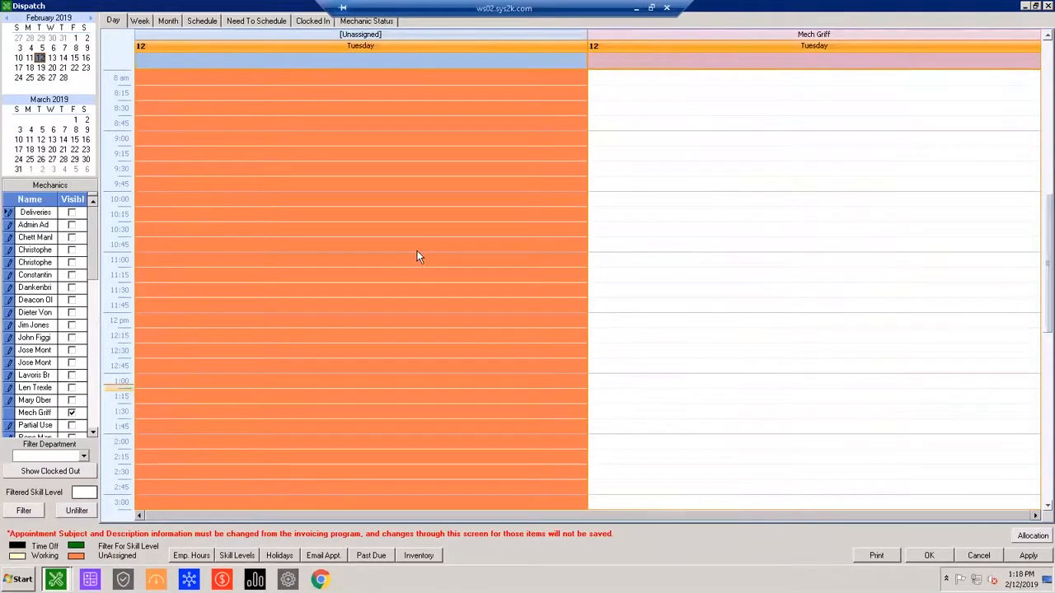
{"action": "left_click", "coordinate": [844, 276]}
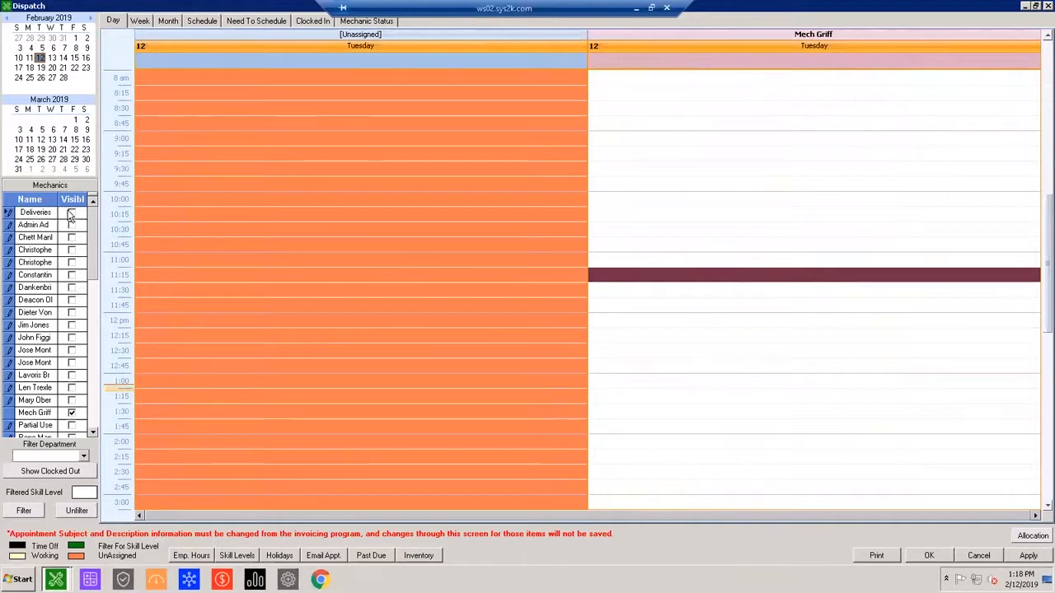
Make the second, third and fourth mechanics listed above the already visible one show in the dispatch calendar.
{"action": "left_click_drag", "start_coordinate": [95, 273], "coordinate": [92, 317]}
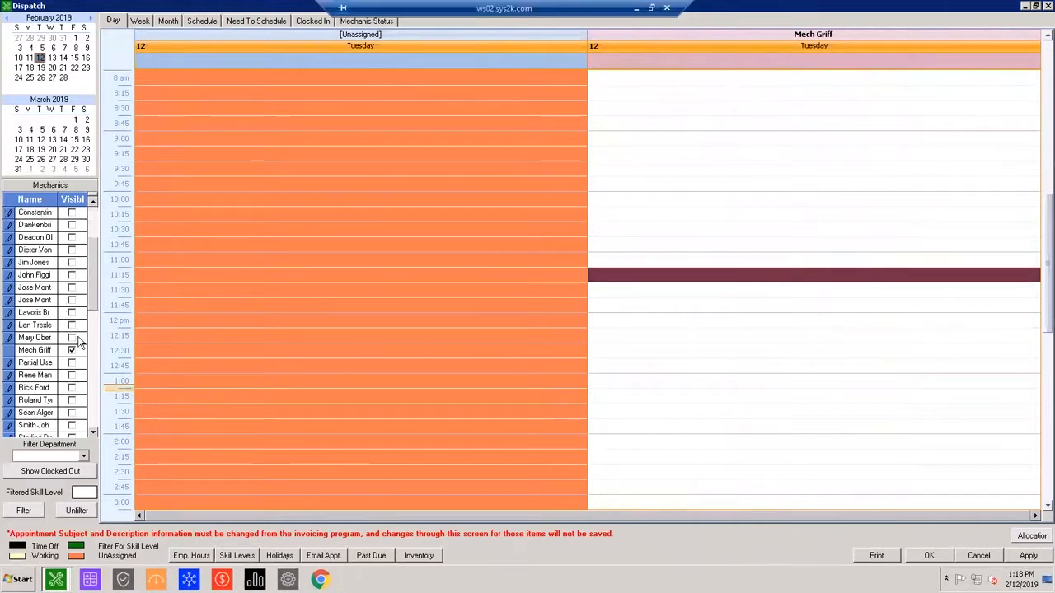
{"action": "left_click", "coordinate": [72, 325]}
{"action": "left_click", "coordinate": [72, 313]}
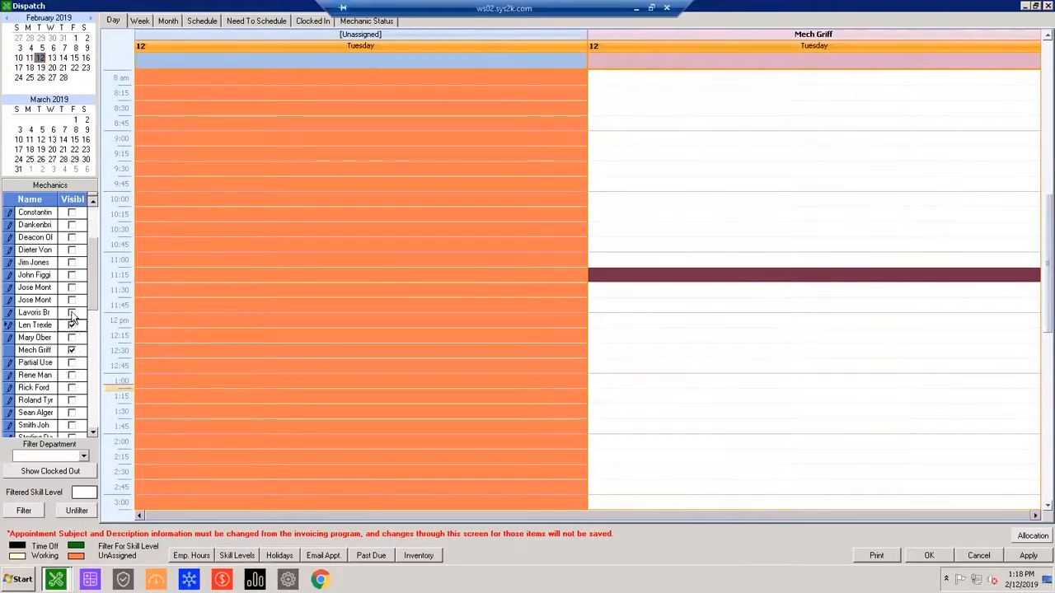
{"action": "left_click", "coordinate": [72, 300]}
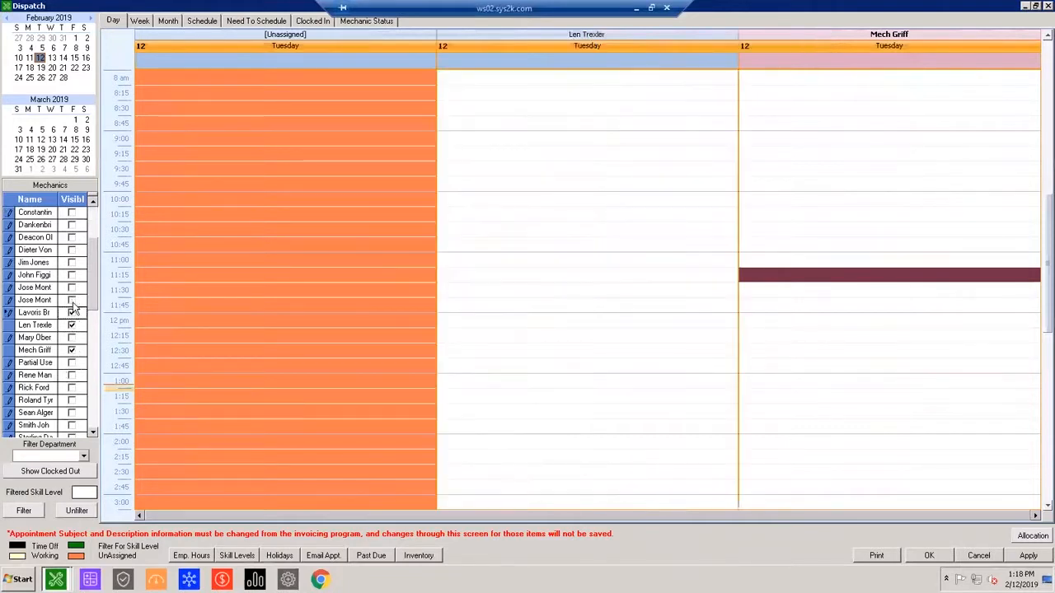
Check the mechanics' early-morning time off on February 12, and extend the calendar to show February 12 through 15.
{"action": "left_click", "coordinate": [617, 367]}
{"action": "scroll", "coordinate": [414, 166], "scroll_direction": "up", "scroll_amount": 2}
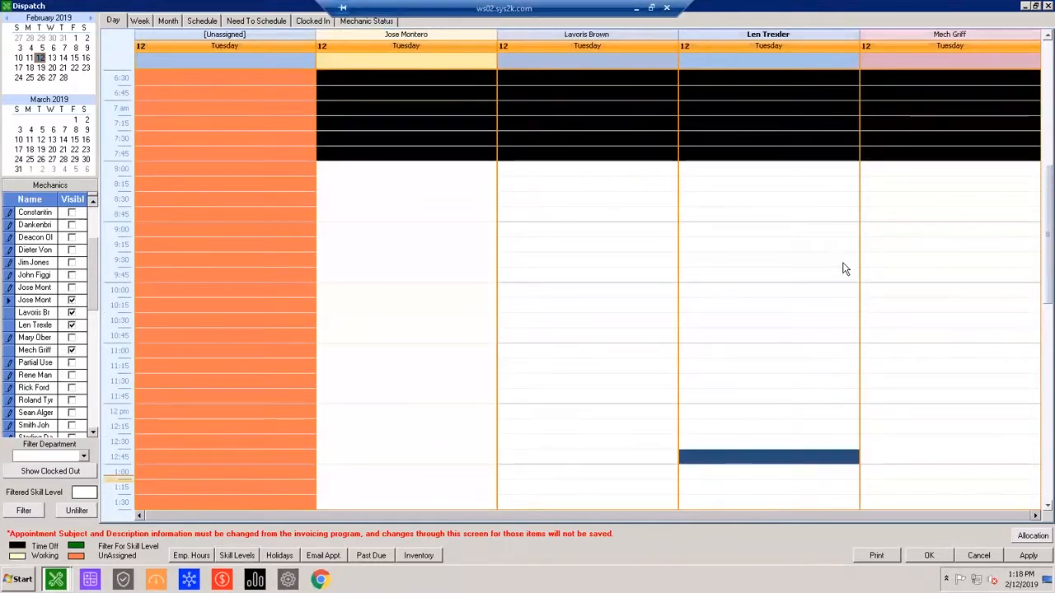
{"action": "scroll", "coordinate": [842, 264], "scroll_direction": "up", "scroll_amount": 3}
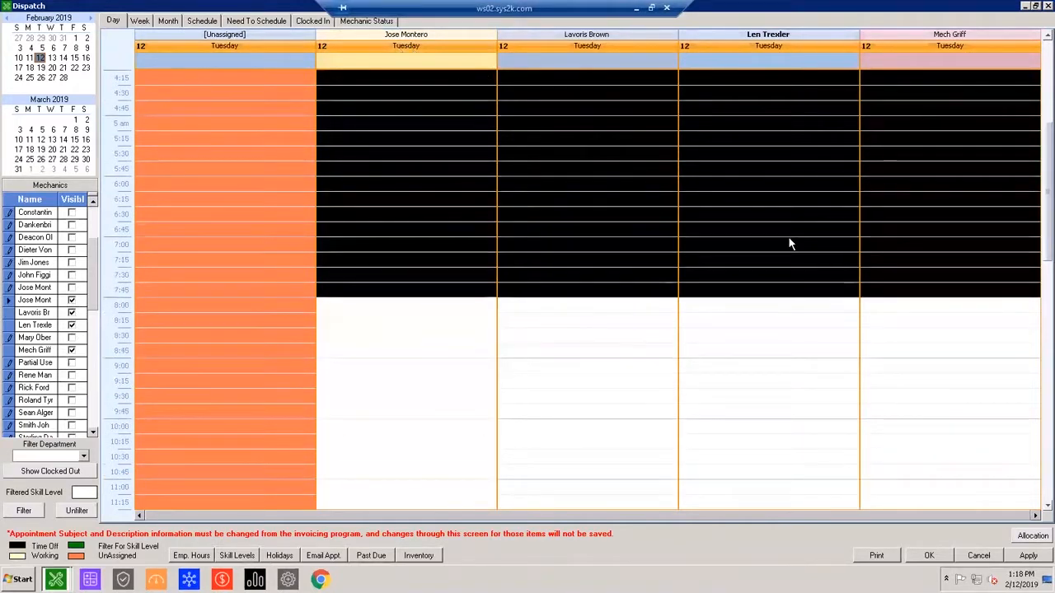
{"action": "scroll", "coordinate": [568, 228], "scroll_direction": "down", "scroll_amount": 1}
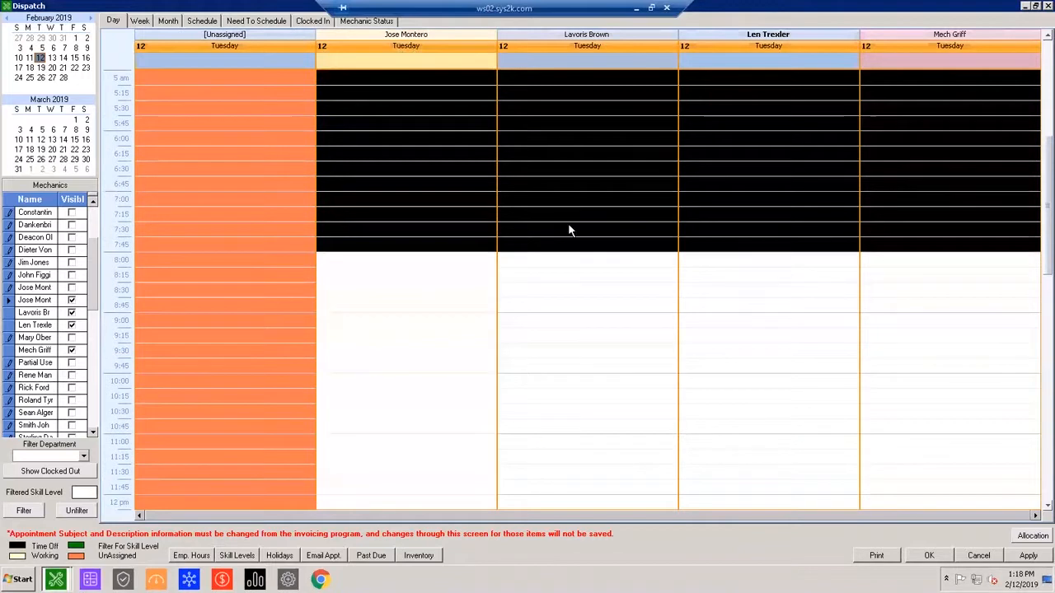
{"action": "left_click", "coordinate": [54, 58]}
{"action": "left_click_drag", "start_coordinate": [56, 63], "coordinate": [74, 59]}
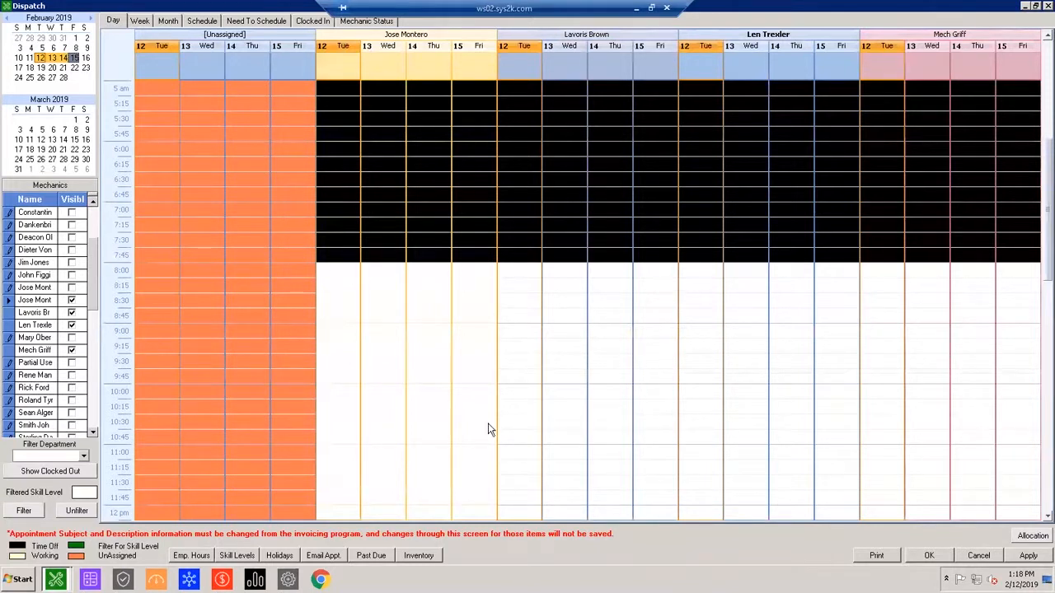
Compare the visible mechanics' working hours and time off from morning to evening across February 12 to 15.
{"action": "left_click", "coordinate": [532, 385]}
{"action": "scroll", "coordinate": [538, 376], "scroll_direction": "down", "scroll_amount": 3}
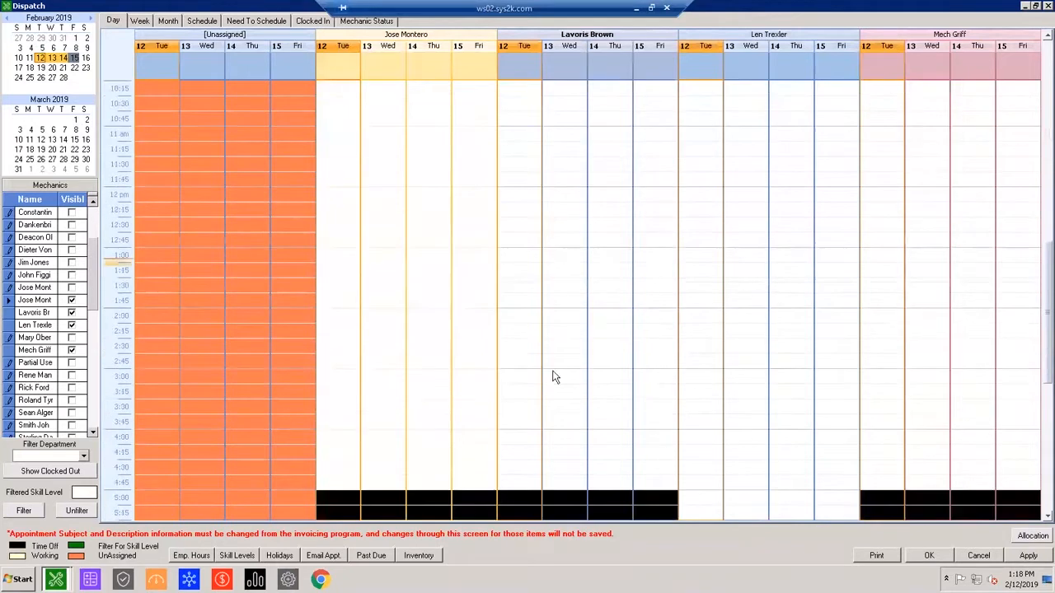
{"action": "scroll", "coordinate": [646, 418], "scroll_direction": "down", "scroll_amount": 4}
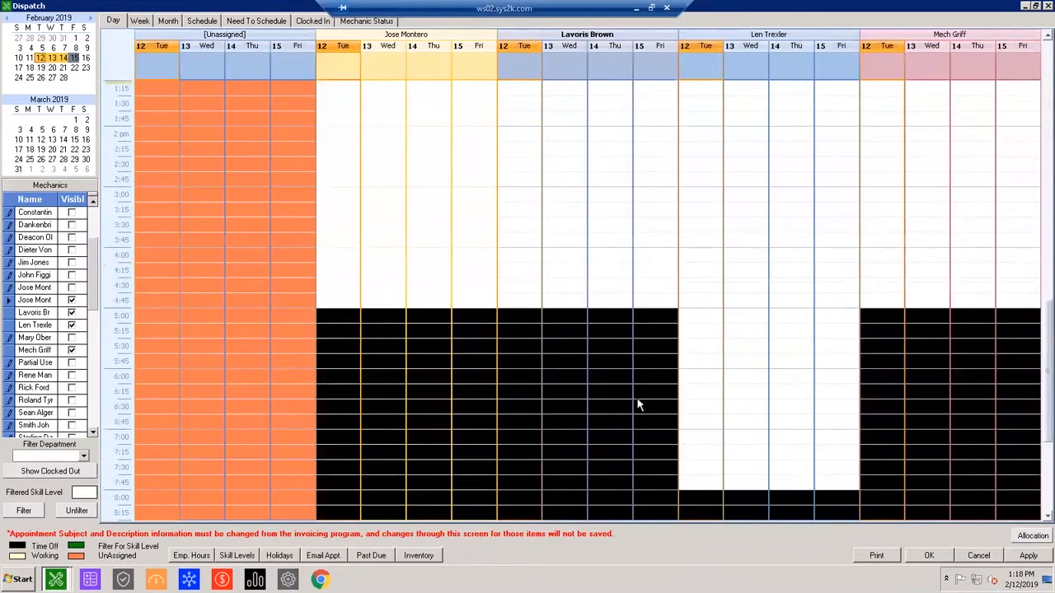
{"action": "scroll", "coordinate": [664, 399], "scroll_direction": "up", "scroll_amount": 10}
{"action": "scroll", "coordinate": [831, 207], "scroll_direction": "up", "scroll_amount": 4}
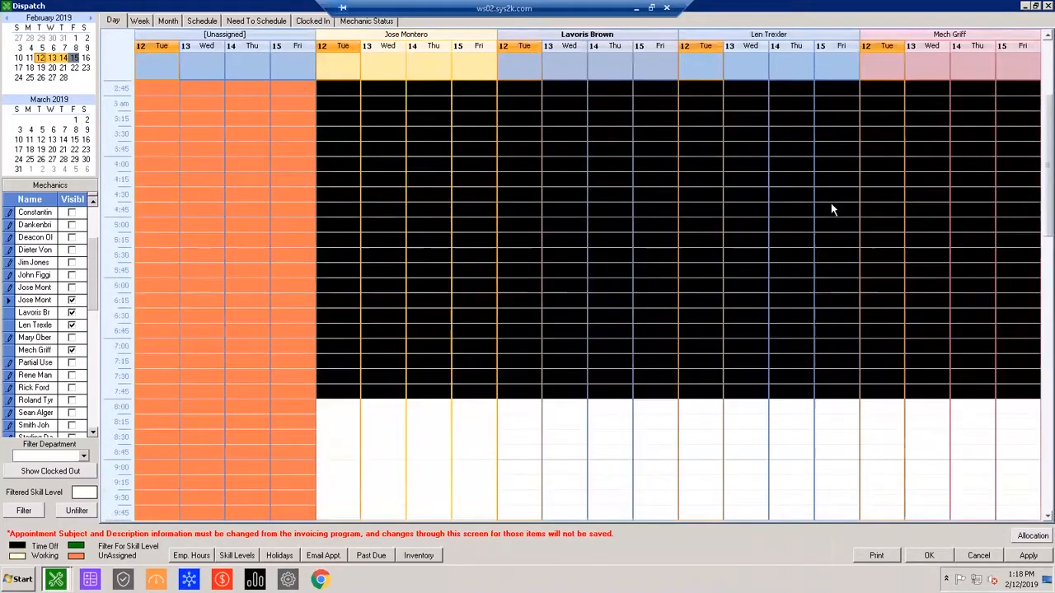
{"action": "scroll", "coordinate": [577, 281], "scroll_direction": "down", "scroll_amount": 4}
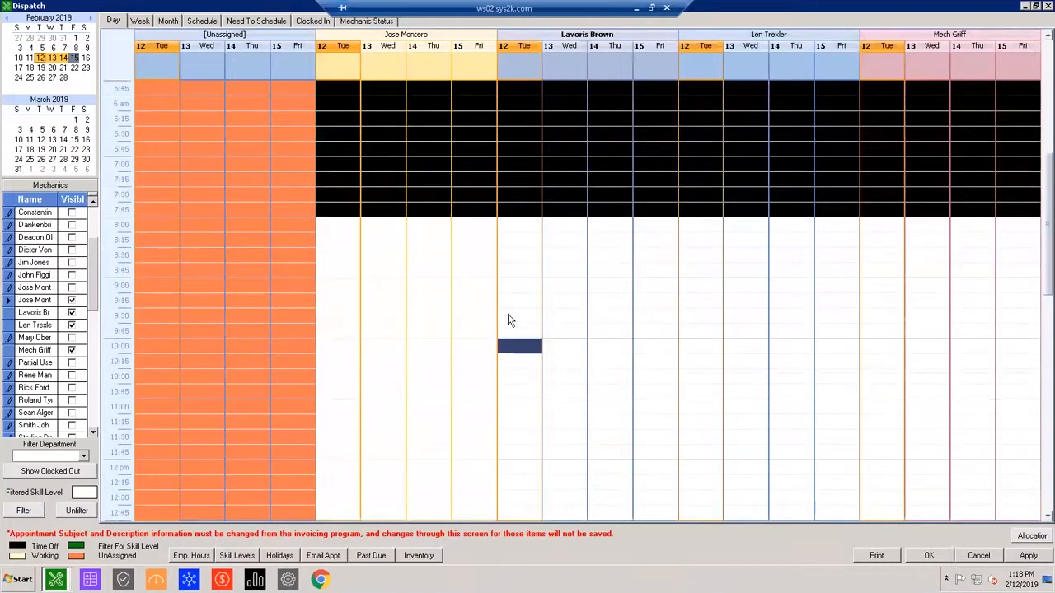
{"action": "scroll", "coordinate": [667, 354], "scroll_direction": "up", "scroll_amount": 1}
{"action": "scroll", "coordinate": [669, 362], "scroll_direction": "up", "scroll_amount": 1}
{"action": "left_click", "coordinate": [669, 362]}
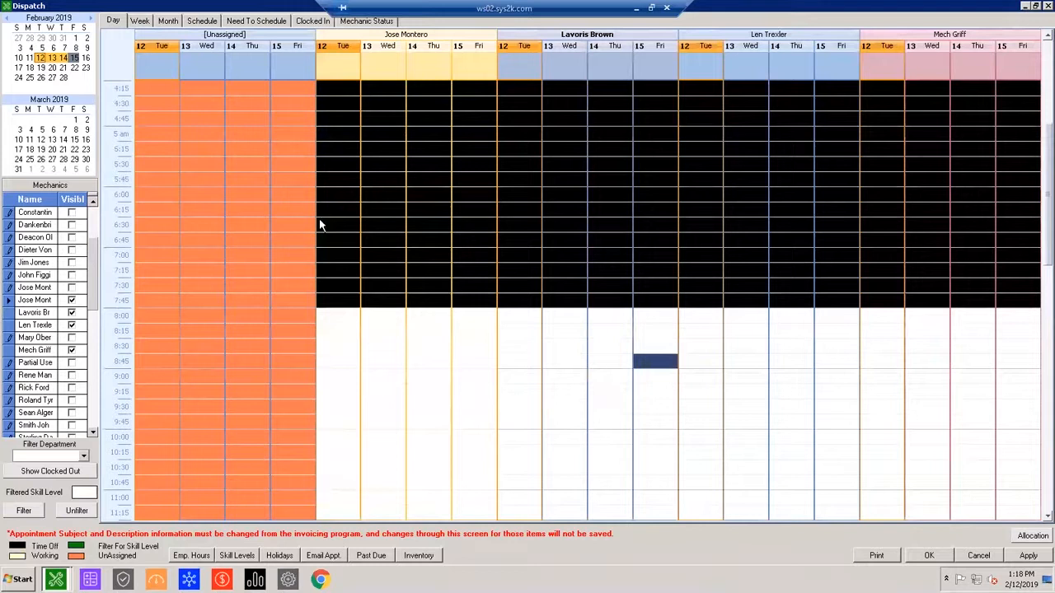
View the dispatch calendar by month, and open the Schedule list sorted by start date with the latest first.
{"action": "left_click", "coordinate": [148, 26]}
{"action": "left_click", "coordinate": [164, 26]}
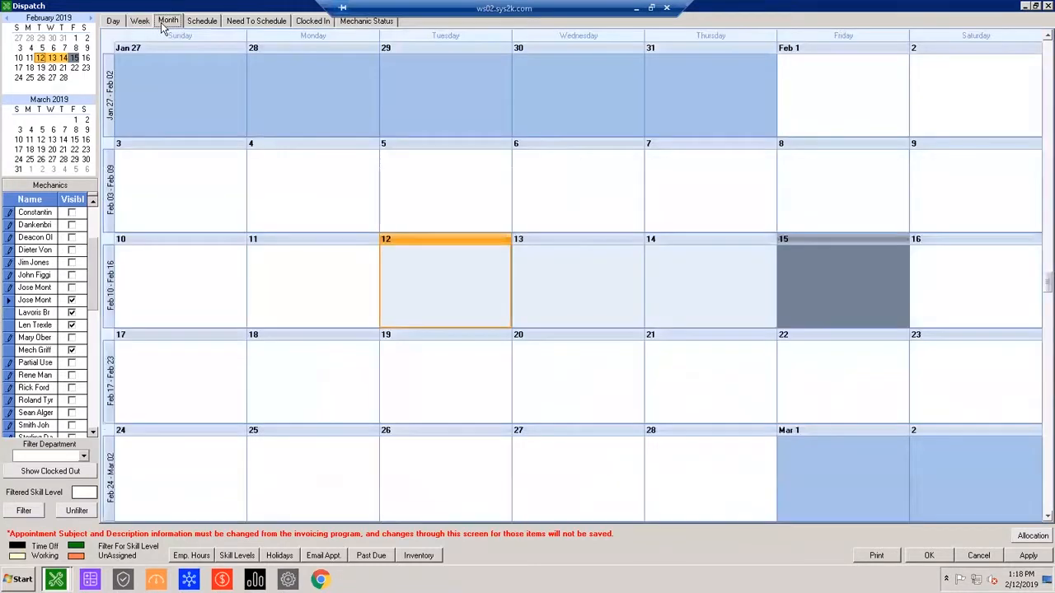
{"action": "left_click", "coordinate": [213, 25]}
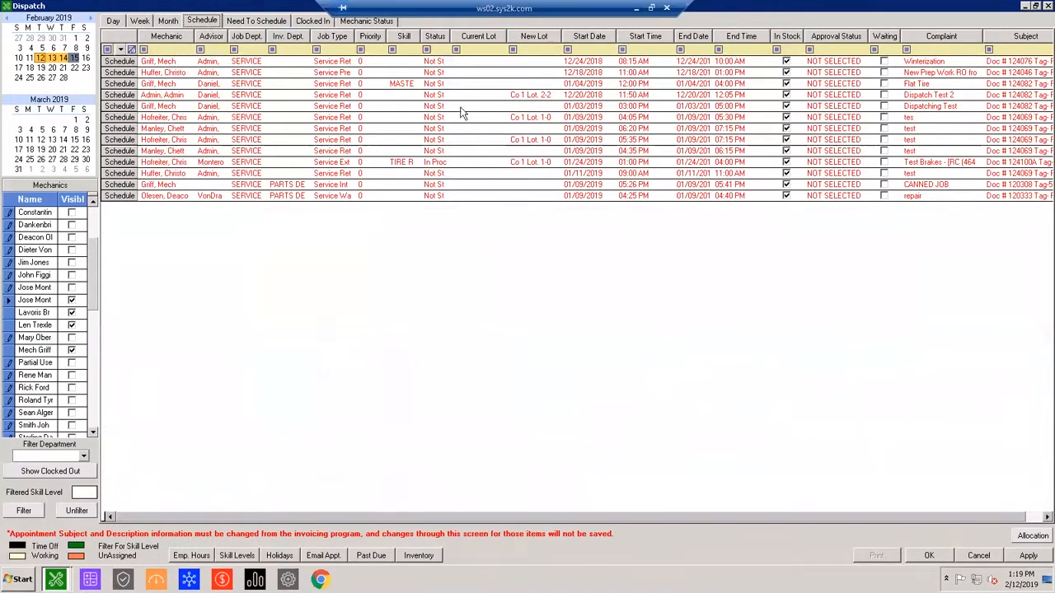
{"action": "left_click", "coordinate": [586, 36]}
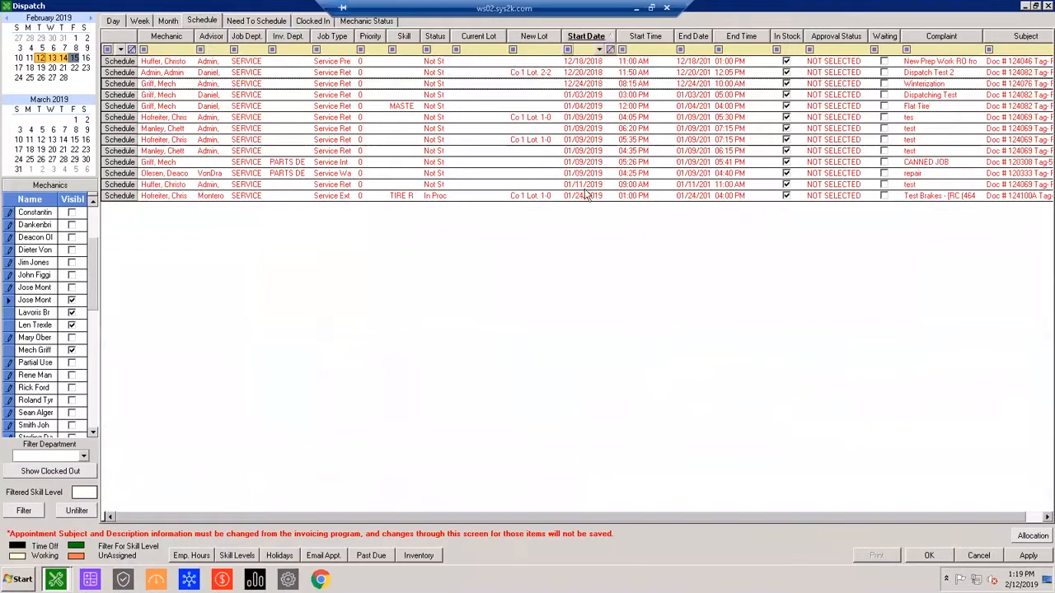
{"action": "left_click", "coordinate": [577, 37]}
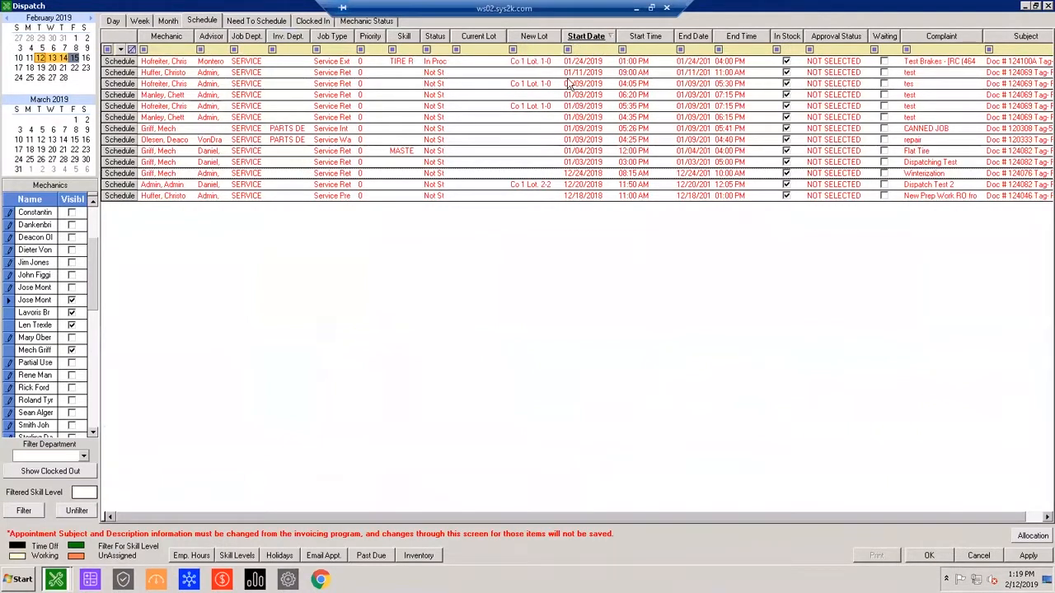
Compare the Schedule list with the Need To Schedule list, and sort the latter by Date Time In, newest first.
{"action": "left_click", "coordinate": [256, 21]}
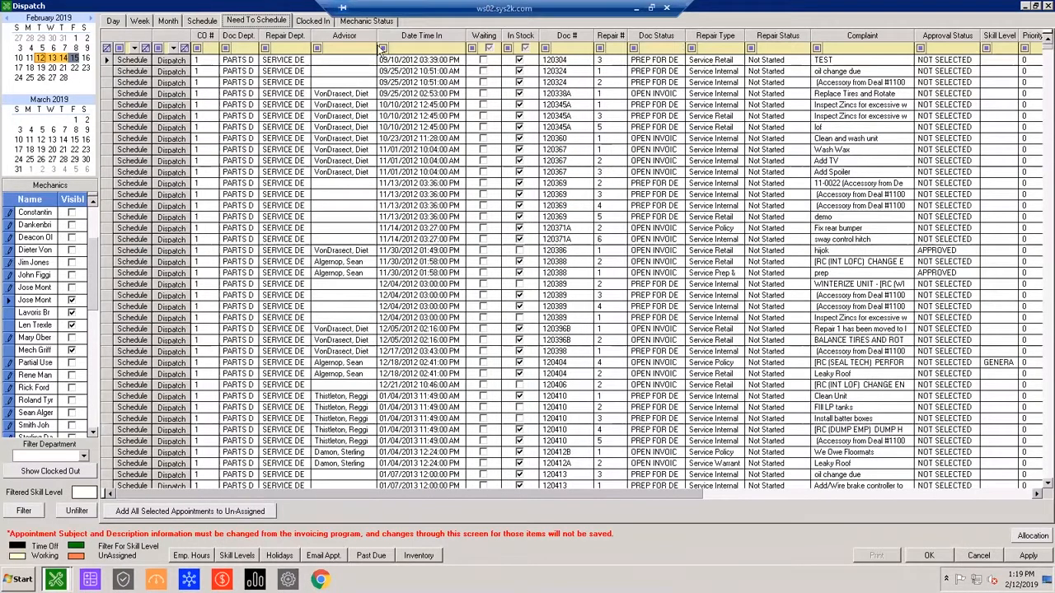
{"action": "left_click", "coordinate": [211, 25]}
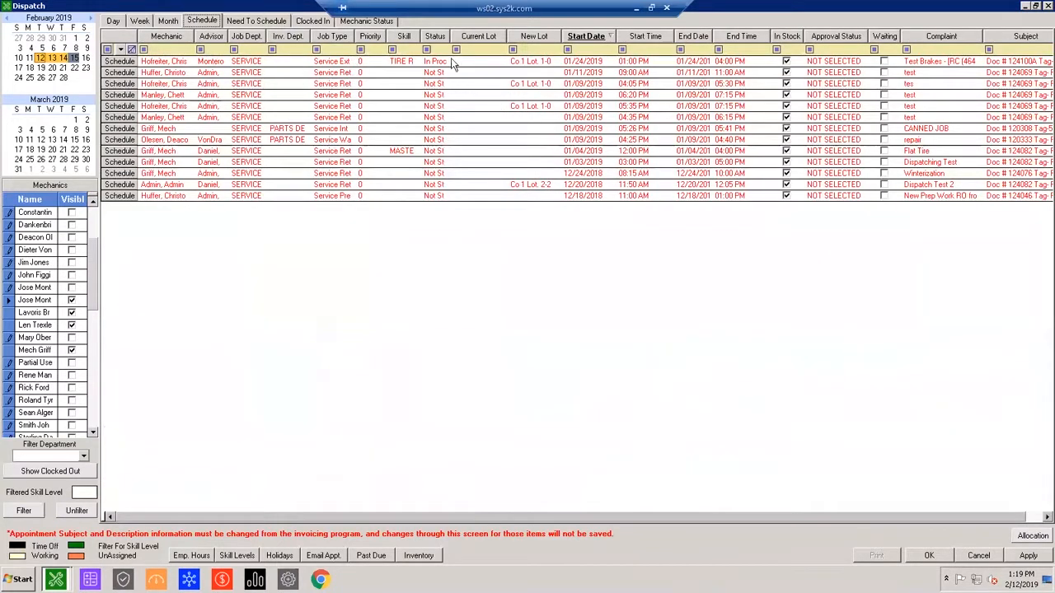
{"action": "left_click", "coordinate": [257, 22]}
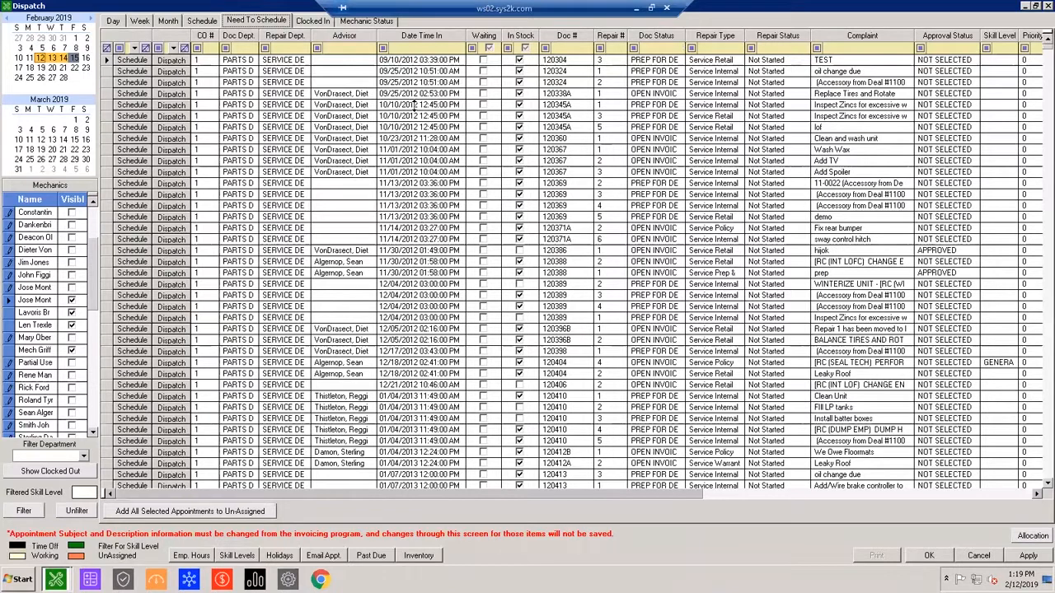
{"action": "left_click", "coordinate": [417, 36]}
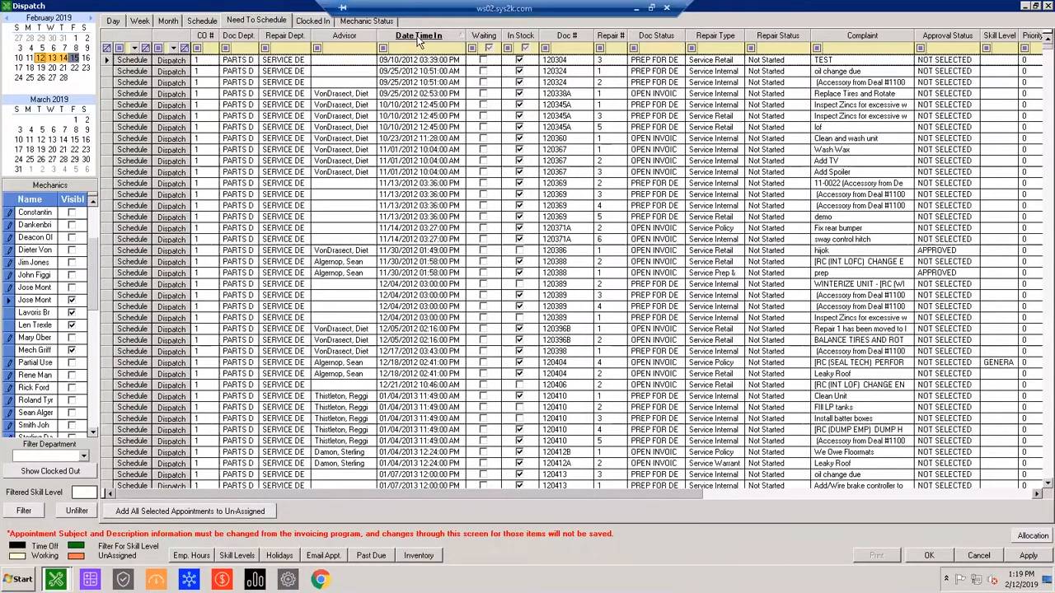
{"action": "left_click", "coordinate": [418, 38]}
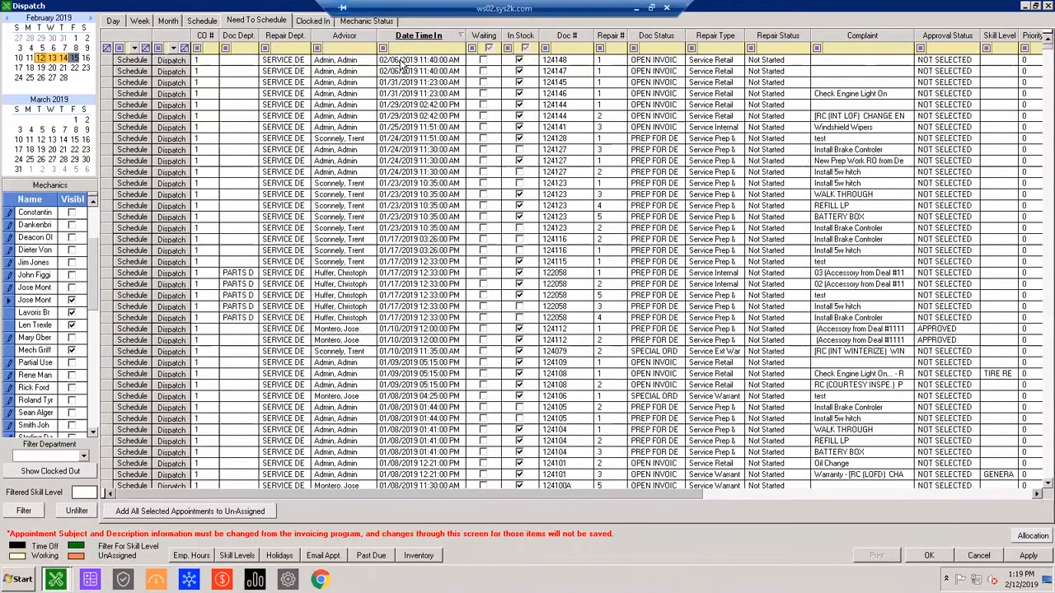
Look through the repairs that still need scheduling, from the newest entries back to late 2018, and return to the newest.
{"action": "scroll", "coordinate": [432, 306], "scroll_direction": "down", "scroll_amount": 3}
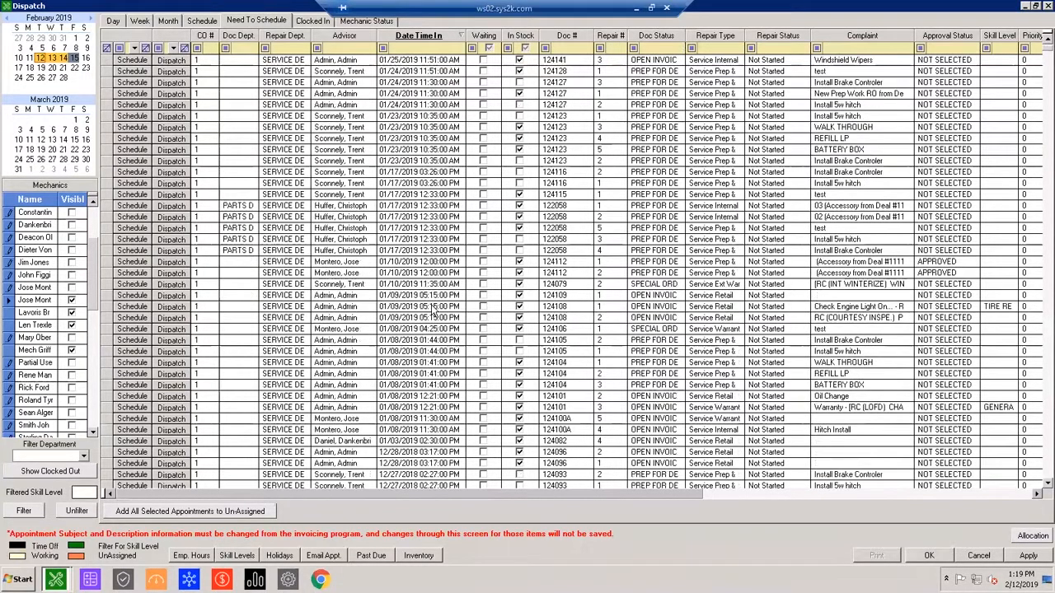
{"action": "scroll", "coordinate": [432, 306], "scroll_direction": "down", "scroll_amount": 3}
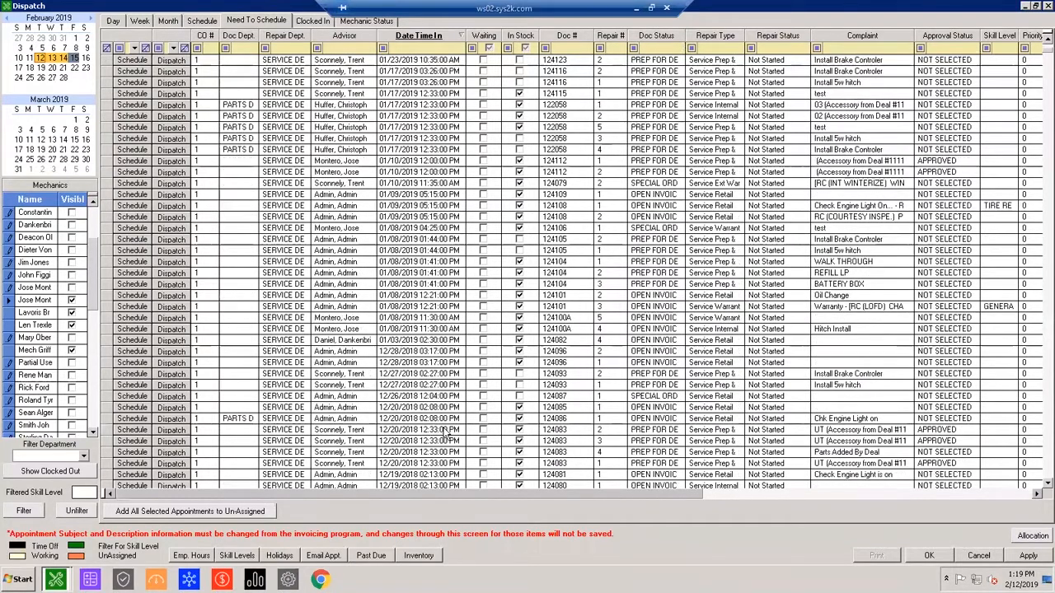
{"action": "scroll", "coordinate": [444, 434], "scroll_direction": "down", "scroll_amount": 5}
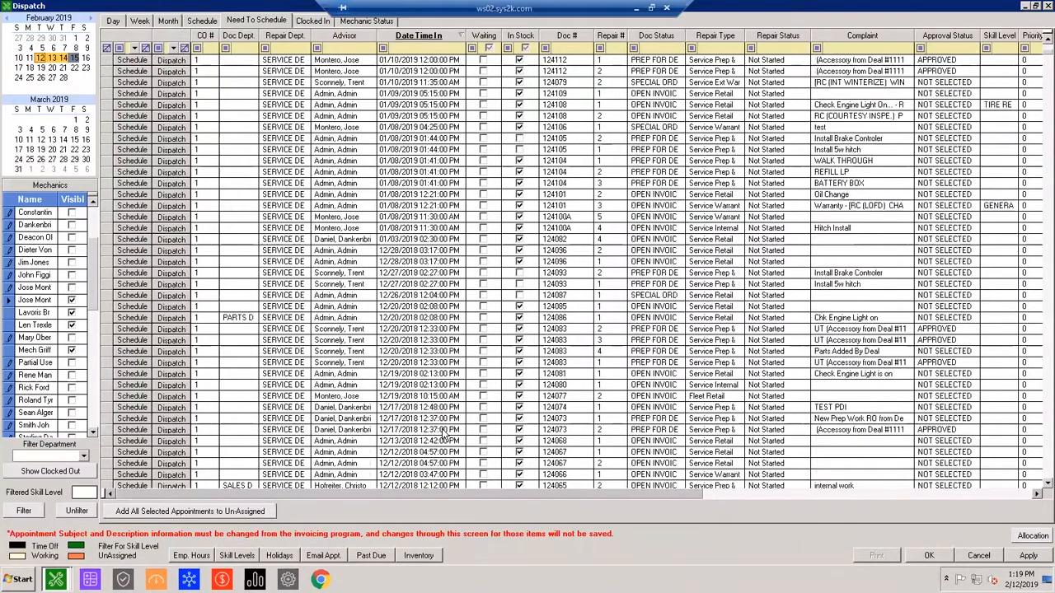
{"action": "scroll", "coordinate": [443, 434], "scroll_direction": "down", "scroll_amount": 2}
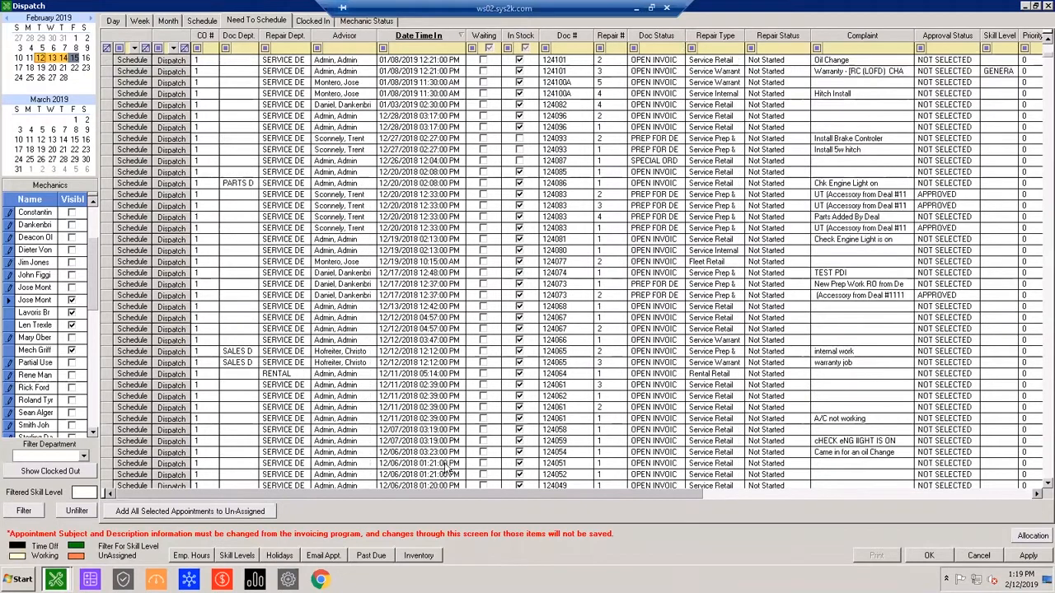
{"action": "scroll", "coordinate": [448, 467], "scroll_direction": "down", "scroll_amount": 2}
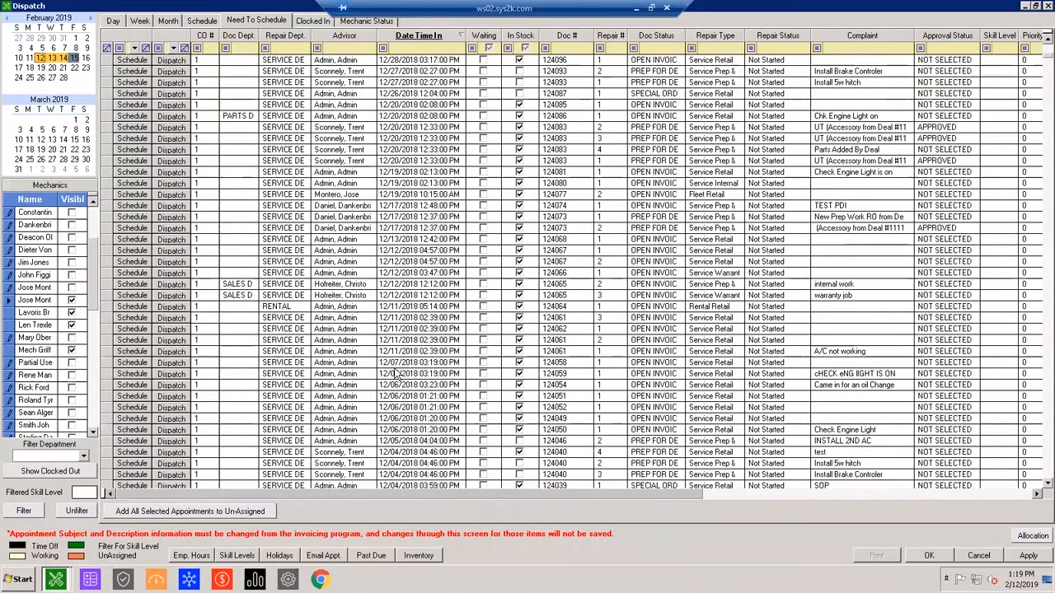
{"action": "scroll", "coordinate": [300, 297], "scroll_direction": "down", "scroll_amount": 2}
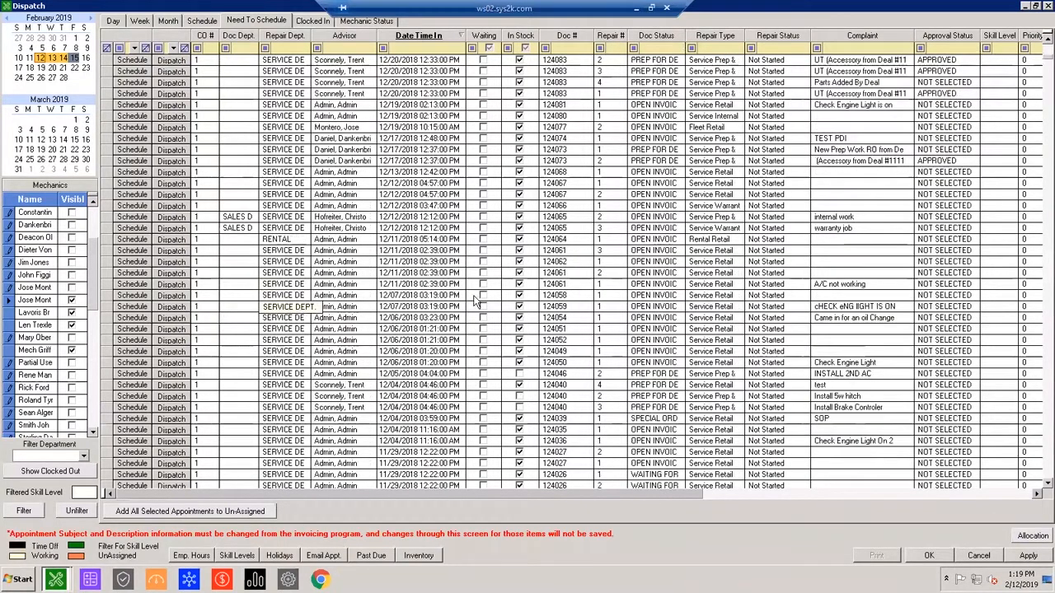
{"action": "scroll", "coordinate": [543, 325], "scroll_direction": "down", "scroll_amount": 1}
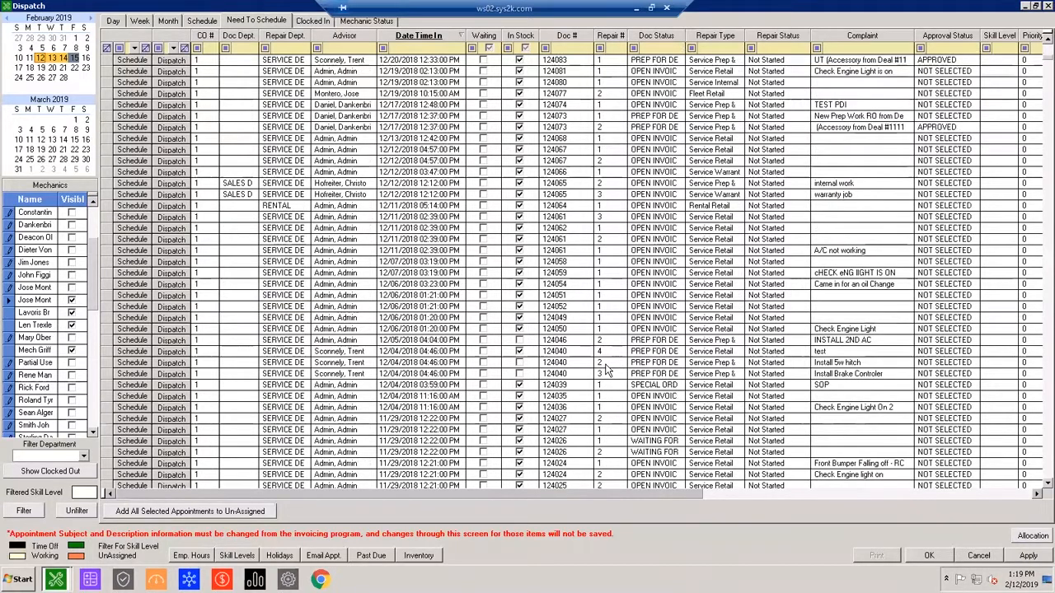
{"action": "scroll", "coordinate": [606, 371], "scroll_direction": "up", "scroll_amount": 15}
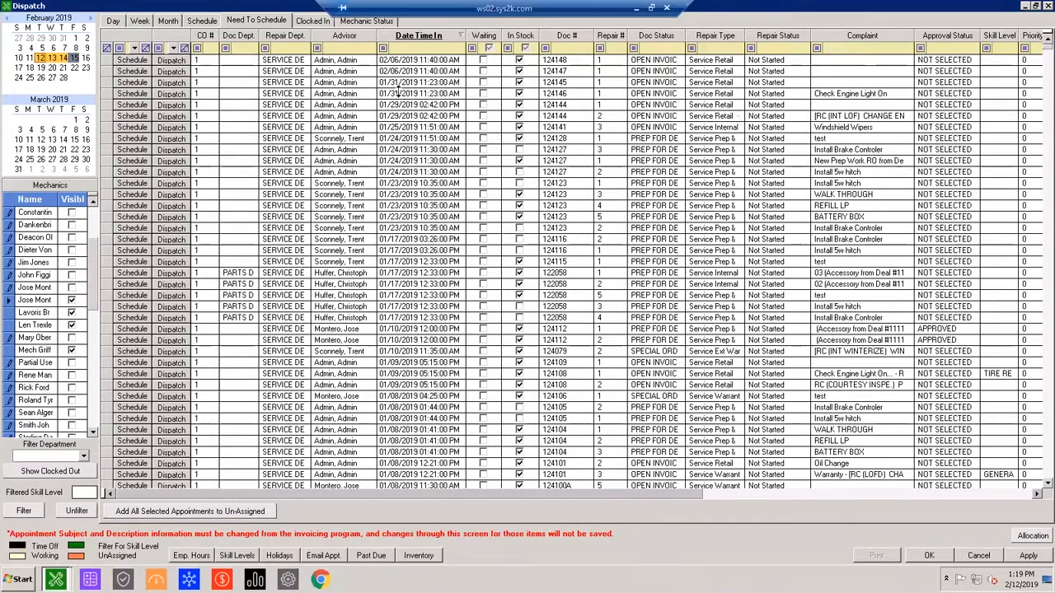
Dispatch the 01/31/2019 "Check Engine Light On" repair to the mechanic with the first open appointment matching the department.
{"action": "left_click", "coordinate": [433, 60]}
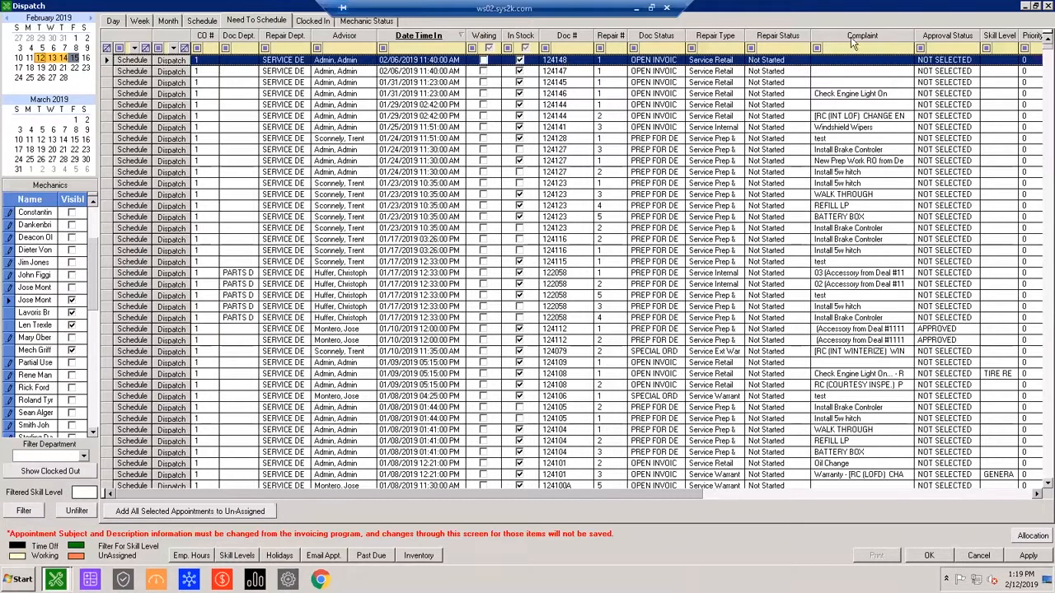
{"action": "left_click", "coordinate": [848, 95]}
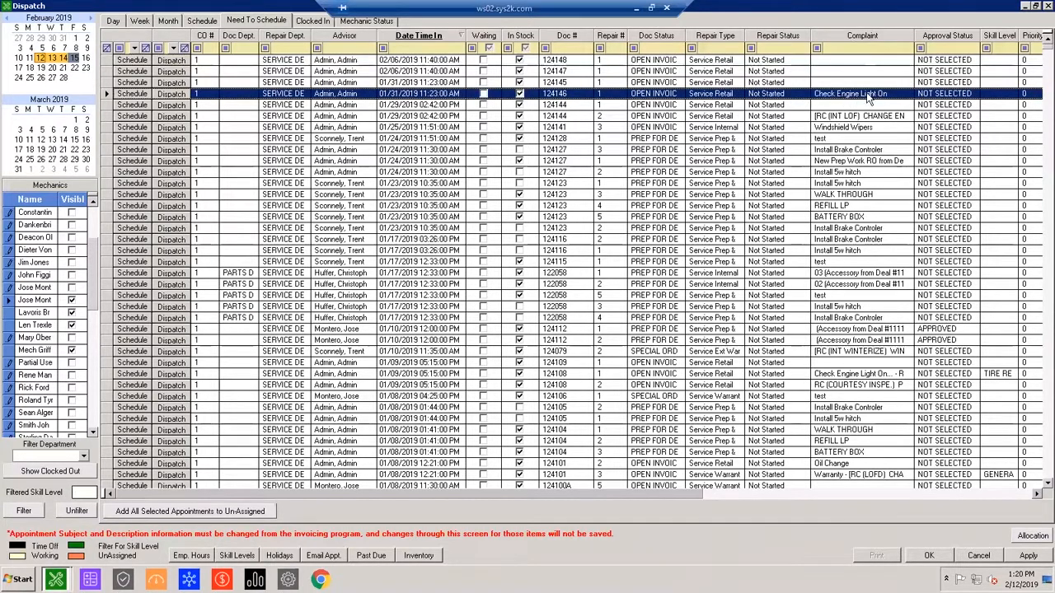
{"action": "left_click", "coordinate": [171, 96]}
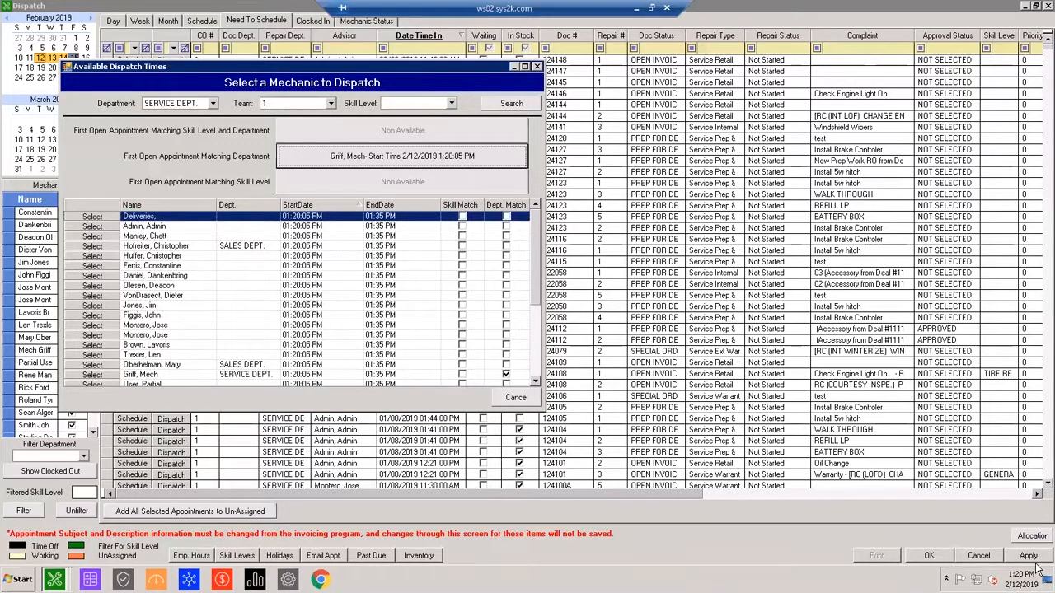
{"action": "left_click", "coordinate": [368, 159]}
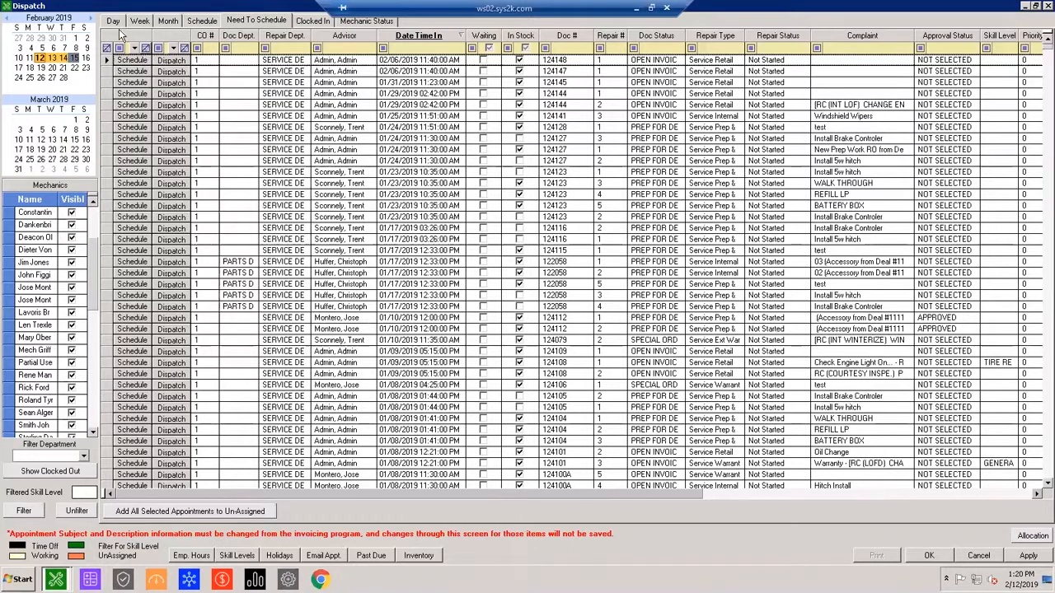
Show the dispatch calendar by day and look over the mechanics' time-off and working hours from Tuesday to Friday.
{"action": "left_click", "coordinate": [118, 22]}
{"action": "left_click", "coordinate": [536, 368]}
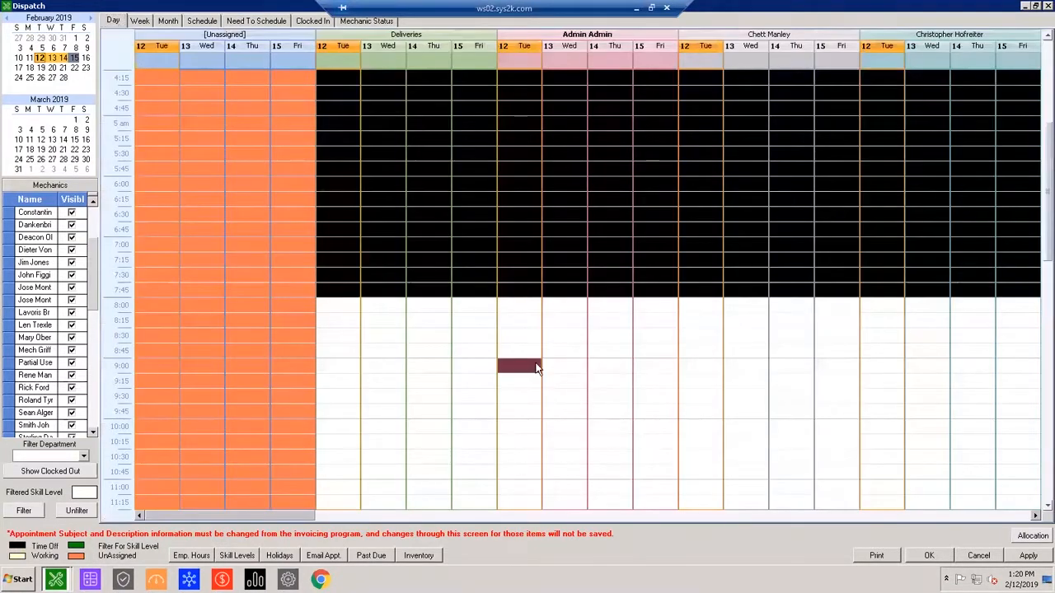
{"action": "scroll", "coordinate": [414, 299], "scroll_direction": "up", "scroll_amount": 1}
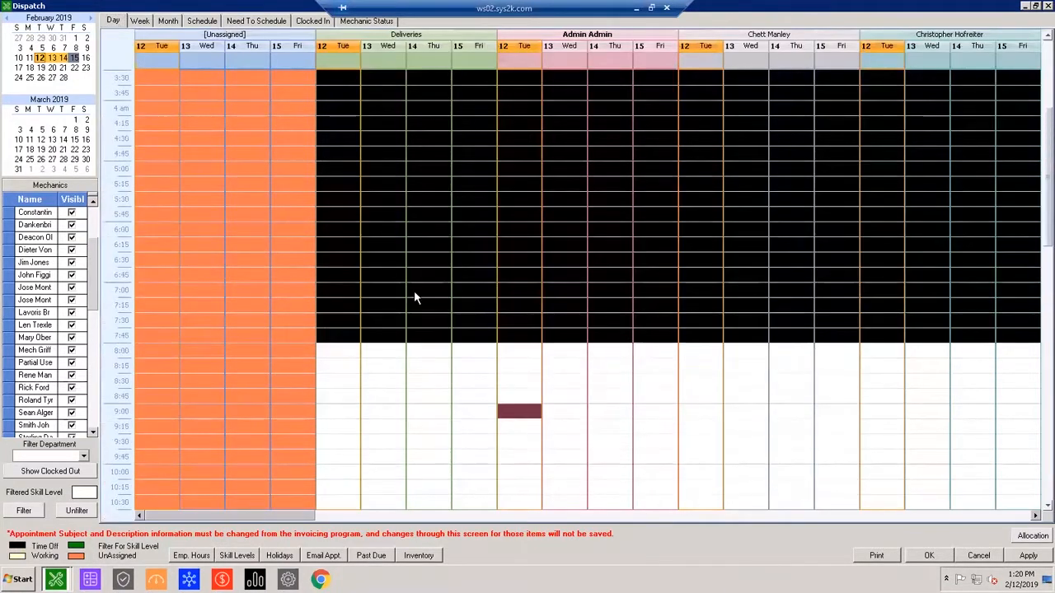
{"action": "left_click_drag", "start_coordinate": [326, 517], "coordinate": [210, 507]}
Hide the mechanics in the displayed part of the list through its end, except the one given the dispatched repair, and apply the change.
{"action": "left_click", "coordinate": [71, 213]}
{"action": "left_click", "coordinate": [72, 224]}
{"action": "left_click", "coordinate": [72, 237]}
{"action": "left_click", "coordinate": [72, 250]}
{"action": "left_click", "coordinate": [71, 262]}
{"action": "left_click", "coordinate": [71, 274]}
{"action": "left_click", "coordinate": [72, 288]}
{"action": "left_click", "coordinate": [72, 300]}
{"action": "left_click", "coordinate": [72, 325]}
{"action": "left_click", "coordinate": [72, 337]}
{"action": "left_click", "coordinate": [72, 362]}
{"action": "left_click", "coordinate": [72, 375]}
{"action": "left_click", "coordinate": [72, 312]}
{"action": "left_click", "coordinate": [72, 388]}
{"action": "left_click", "coordinate": [71, 400]}
{"action": "left_click", "coordinate": [72, 412]}
{"action": "left_click", "coordinate": [71, 425]}
{"action": "left_click", "coordinate": [74, 435]}
{"action": "left_click", "coordinate": [93, 432]}
{"action": "left_click", "coordinate": [93, 432]}
{"action": "left_click", "coordinate": [72, 399]}
{"action": "left_click", "coordinate": [72, 412]}
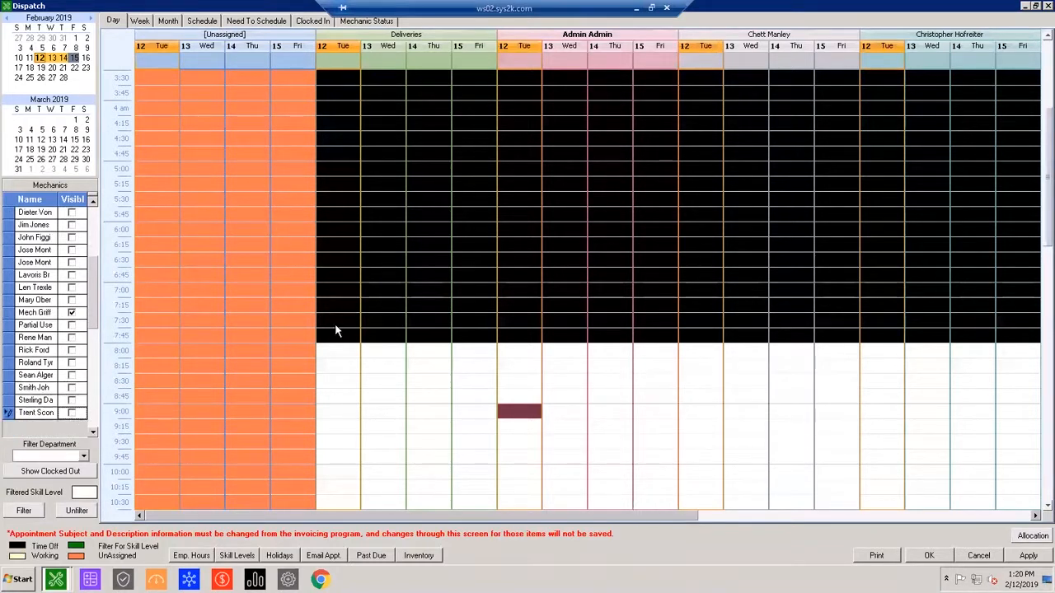
{"action": "left_click", "coordinate": [391, 325]}
{"action": "left_click", "coordinate": [1028, 557]}
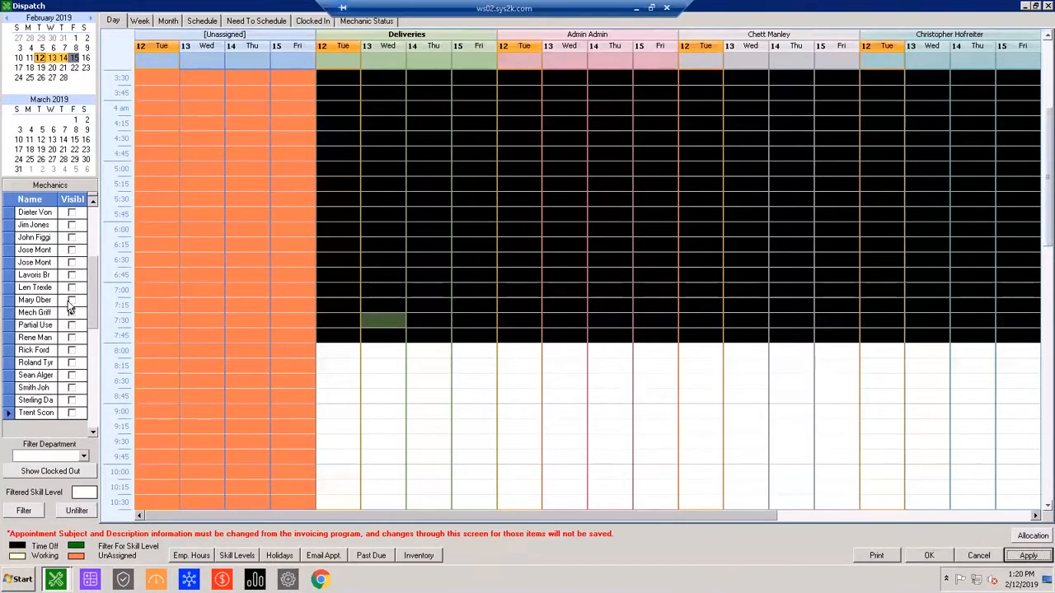
Extend the dispatched repair's appointment on Tuesday the 12th so it ends at 2:00 PM.
{"action": "left_click", "coordinate": [828, 411]}
{"action": "left_click_drag", "start_coordinate": [544, 517], "coordinate": [814, 495]}
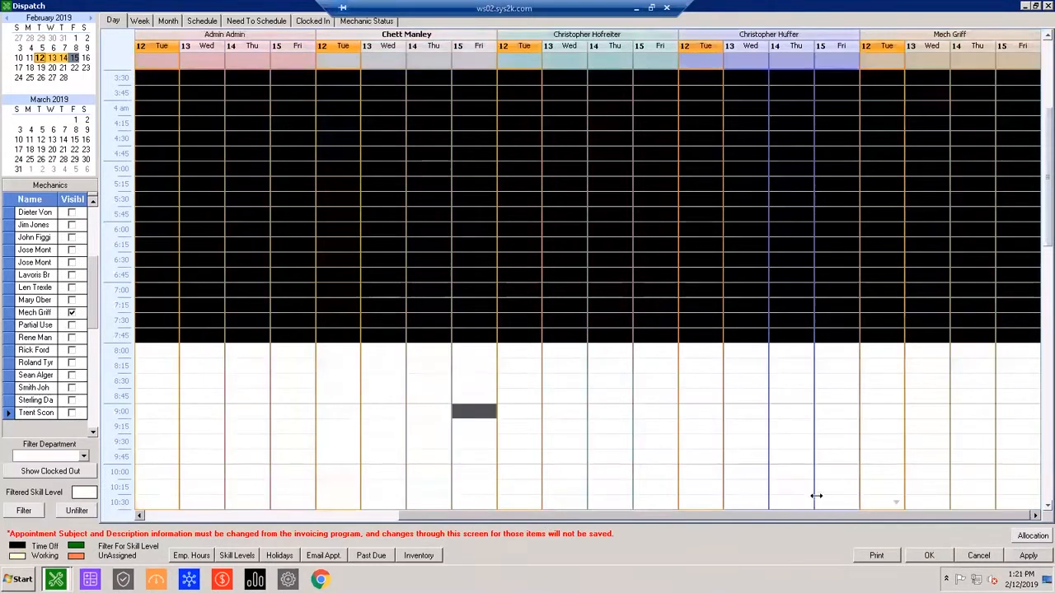
{"action": "scroll", "coordinate": [761, 432], "scroll_direction": "down", "scroll_amount": 7}
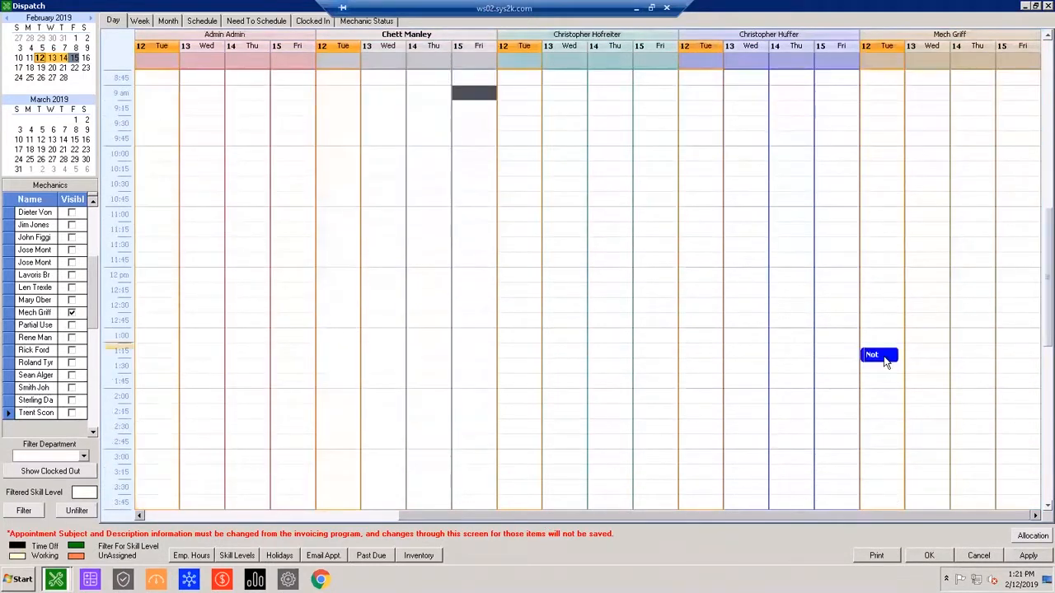
{"action": "left_click", "coordinate": [881, 361]}
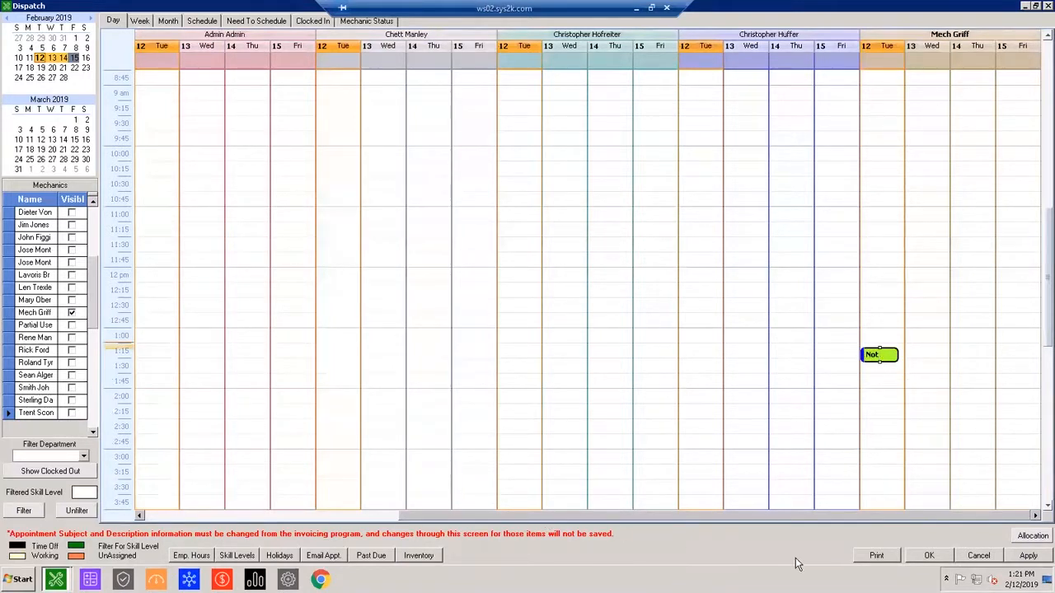
{"action": "left_click_drag", "start_coordinate": [887, 361], "coordinate": [888, 397]}
{"action": "left_click", "coordinate": [883, 371]}
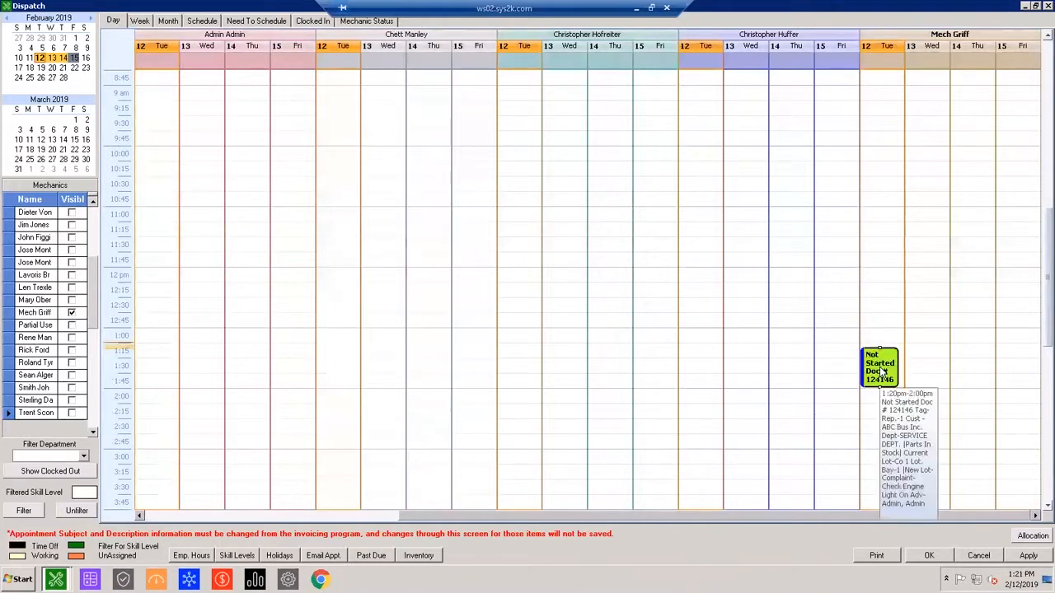
Open the "Check Engine Light On" appointment instead of its invoice, review its times and description, and close it.
{"action": "double_click", "coordinate": [882, 370]}
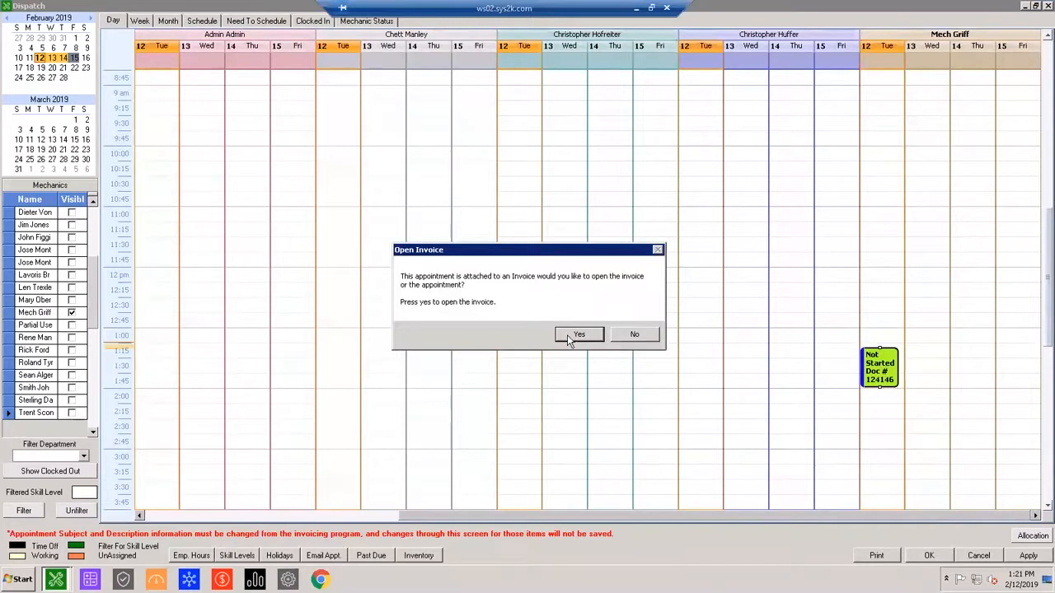
{"action": "left_click", "coordinate": [622, 334]}
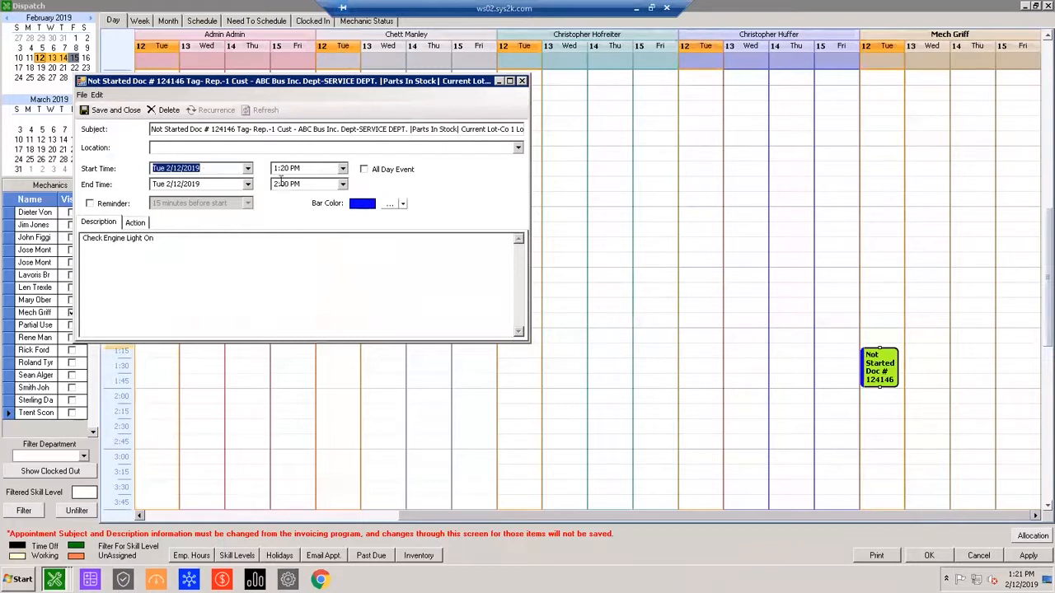
{"action": "left_click", "coordinate": [192, 255]}
{"action": "left_click", "coordinate": [521, 81]}
{"action": "left_click", "coordinate": [554, 326]}
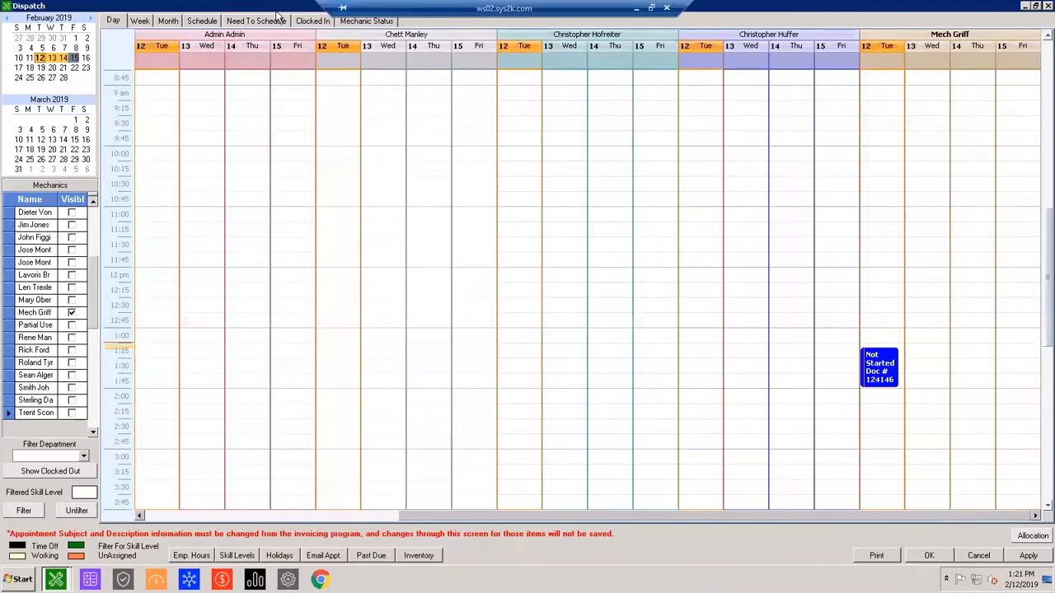
Revisit the Need To Schedule list, and examine the Date/Time In entries in the Clocked In list.
{"action": "left_click", "coordinate": [252, 21]}
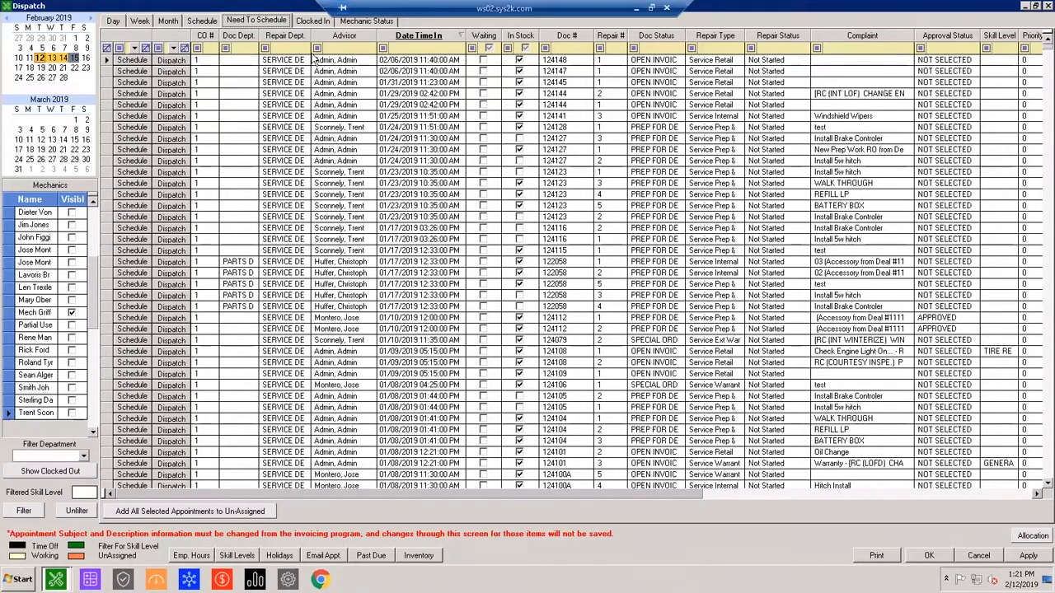
{"action": "left_click", "coordinate": [313, 22]}
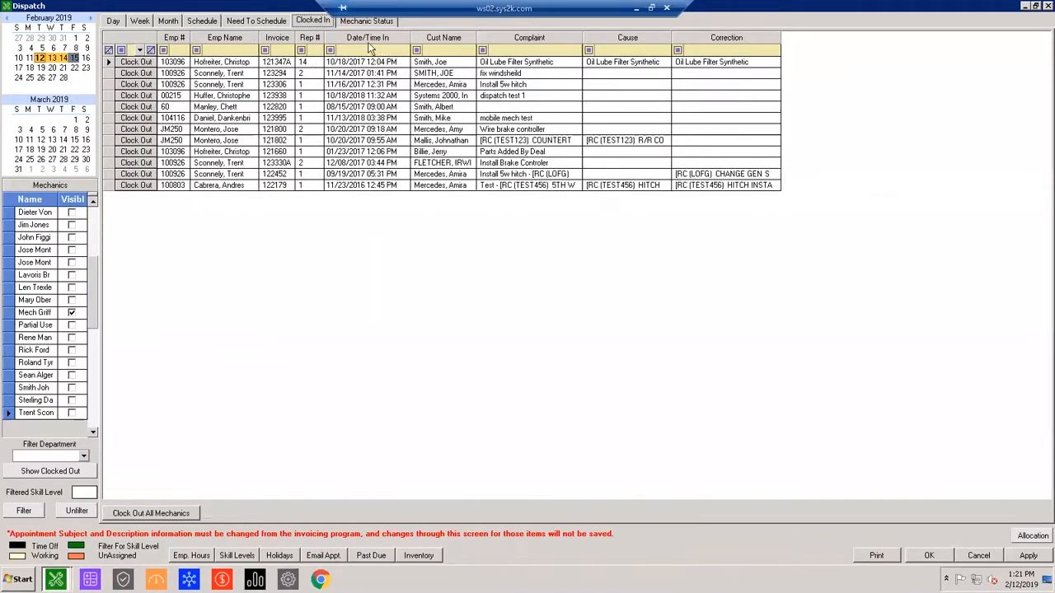
{"action": "left_click", "coordinate": [369, 38]}
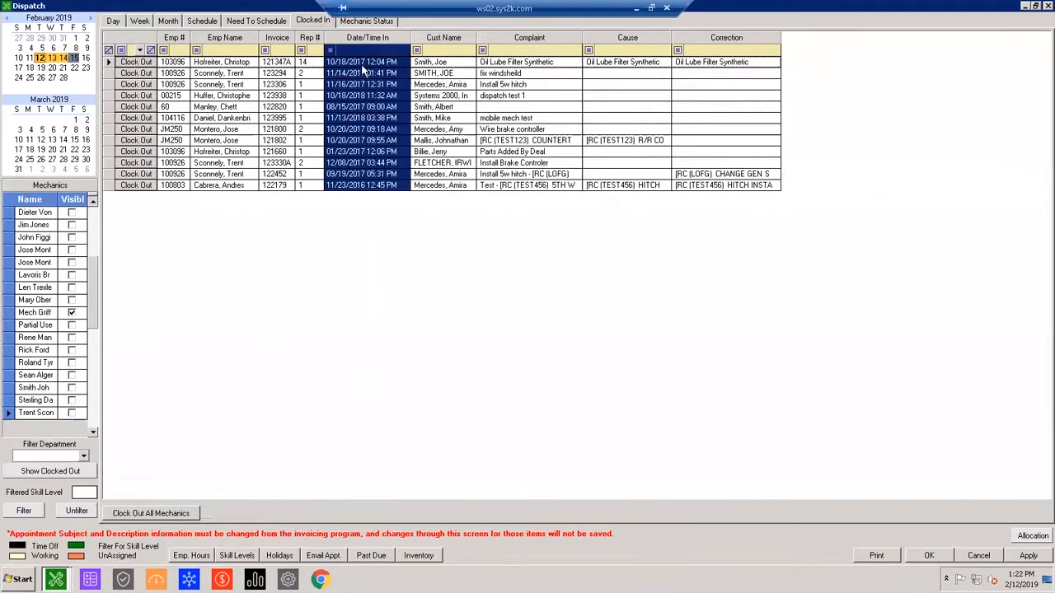
{"action": "left_click", "coordinate": [360, 63]}
{"action": "left_click", "coordinate": [365, 73]}
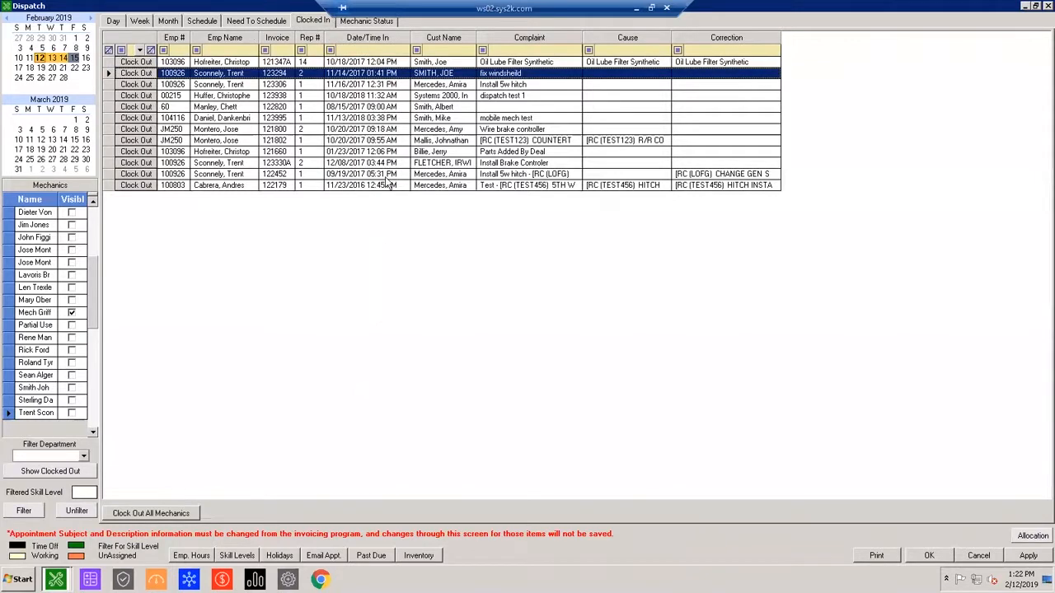
{"action": "left_click", "coordinate": [365, 185]}
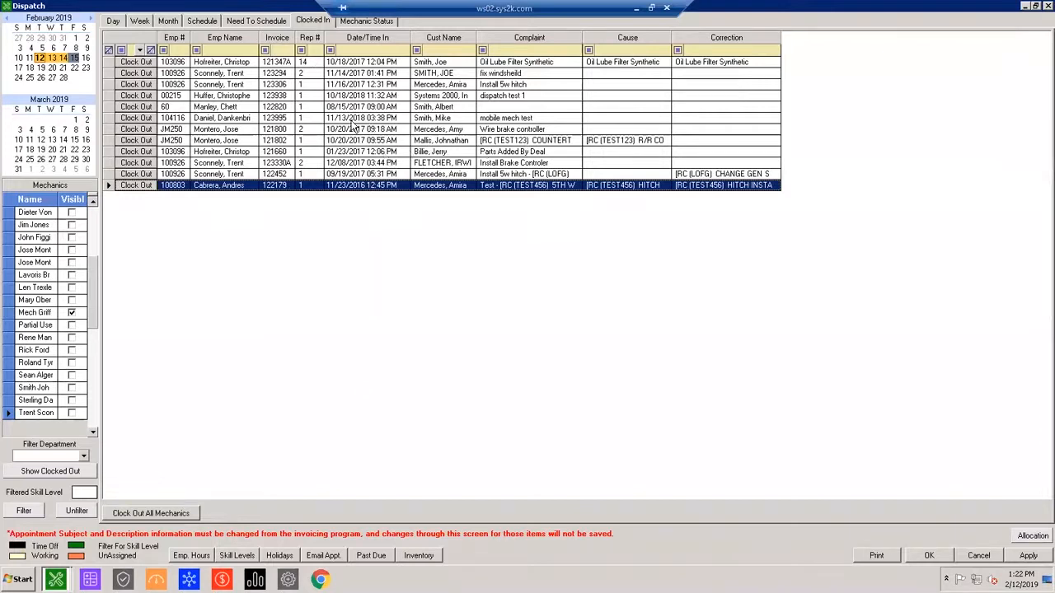
Look through the Mechanic Status list, comparing flat rates, clocked hours and overtime alerts, and return to the first entries.
{"action": "left_click", "coordinate": [384, 25]}
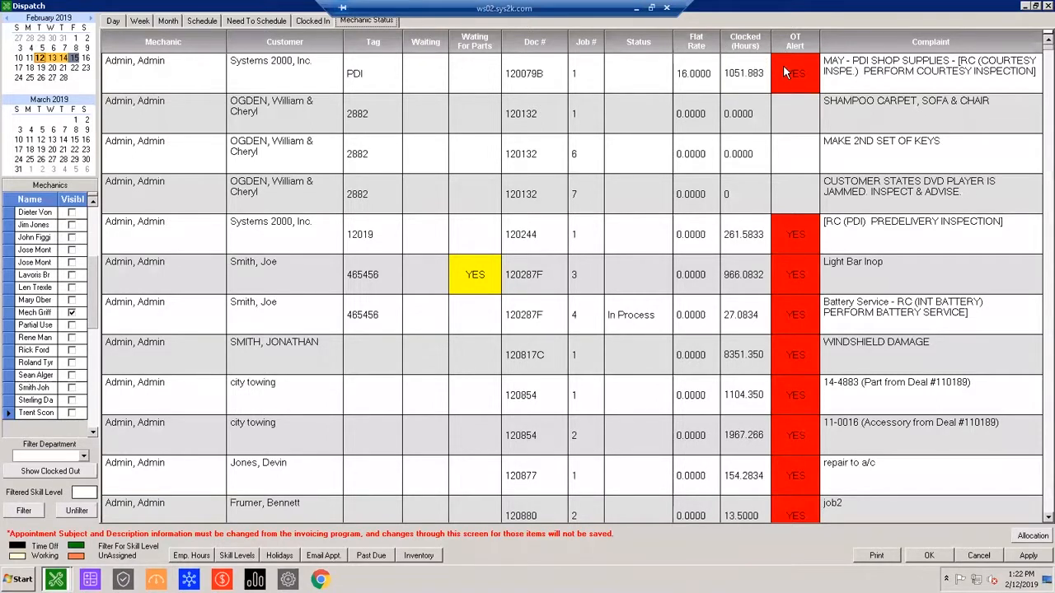
{"action": "left_click", "coordinate": [489, 315]}
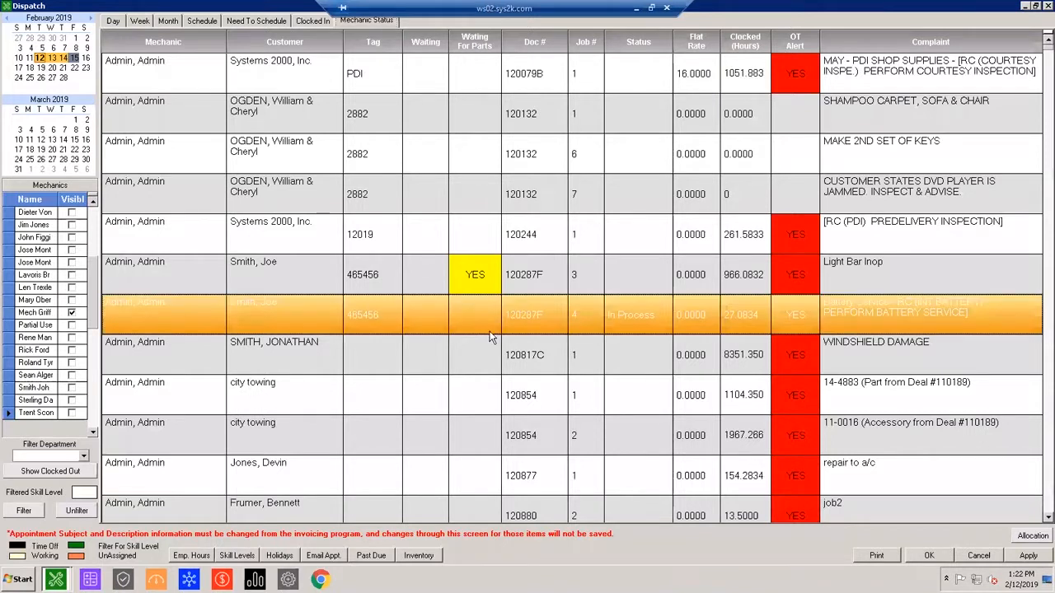
{"action": "scroll", "coordinate": [495, 346], "scroll_direction": "down", "scroll_amount": 10}
{"action": "scroll", "coordinate": [518, 503], "scroll_direction": "down", "scroll_amount": 15}
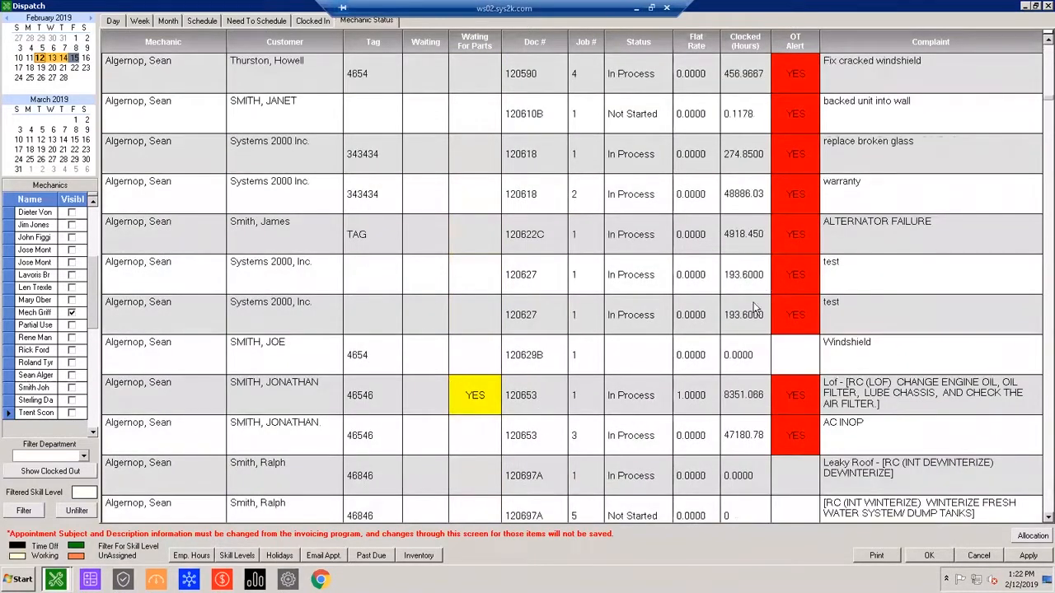
{"action": "scroll", "coordinate": [698, 366], "scroll_direction": "down", "scroll_amount": 7}
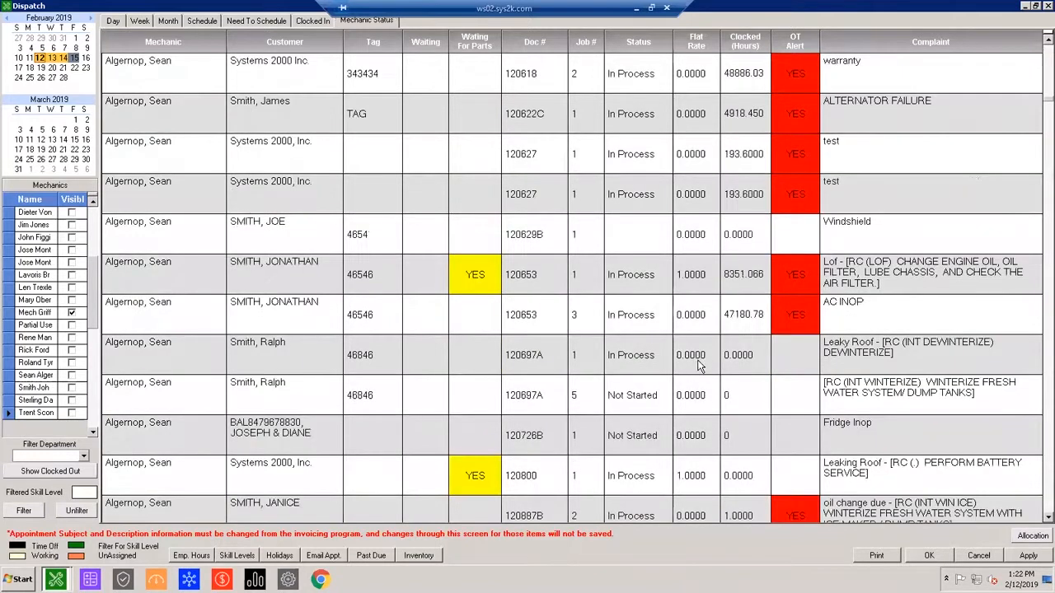
{"action": "scroll", "coordinate": [740, 360], "scroll_direction": "down", "scroll_amount": 7}
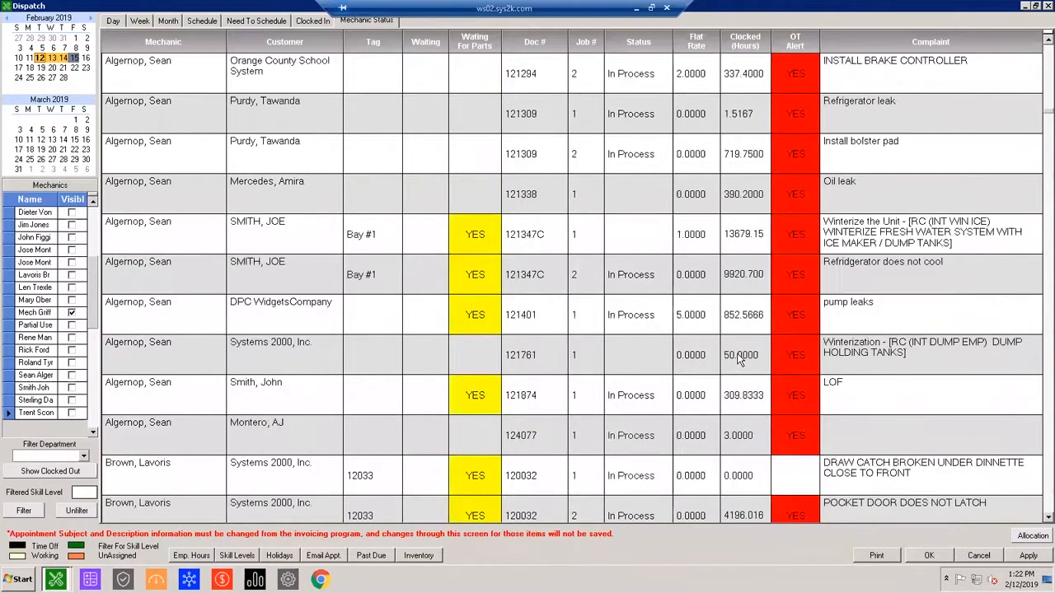
{"action": "scroll", "coordinate": [739, 360], "scroll_direction": "down", "scroll_amount": 7}
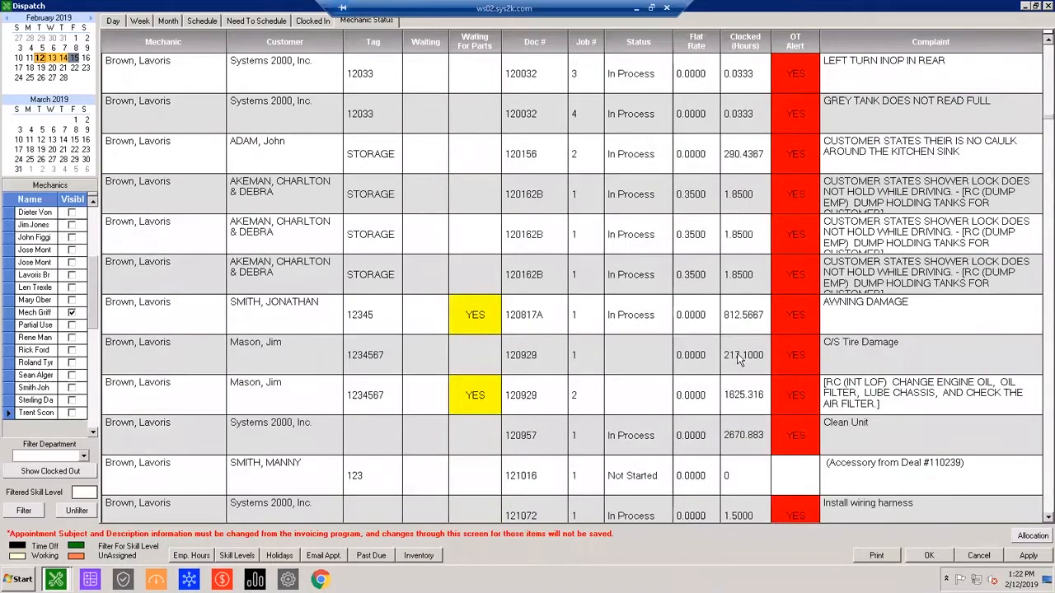
{"action": "scroll", "coordinate": [739, 359], "scroll_direction": "down", "scroll_amount": 5}
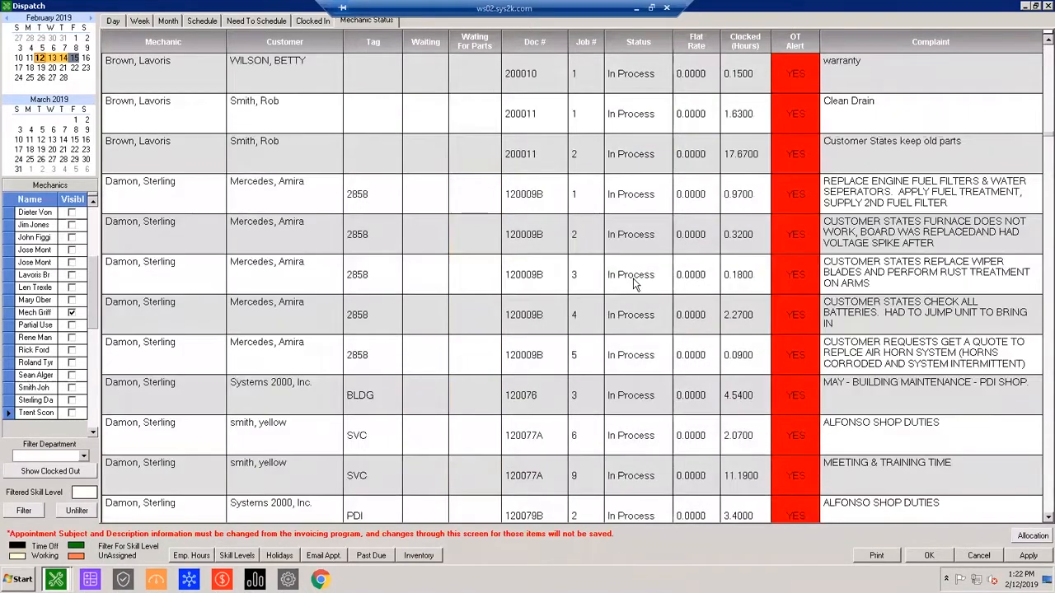
{"action": "scroll", "coordinate": [634, 284], "scroll_direction": "down", "scroll_amount": 5}
{"action": "scroll", "coordinate": [610, 262], "scroll_direction": "up", "scroll_amount": 8}
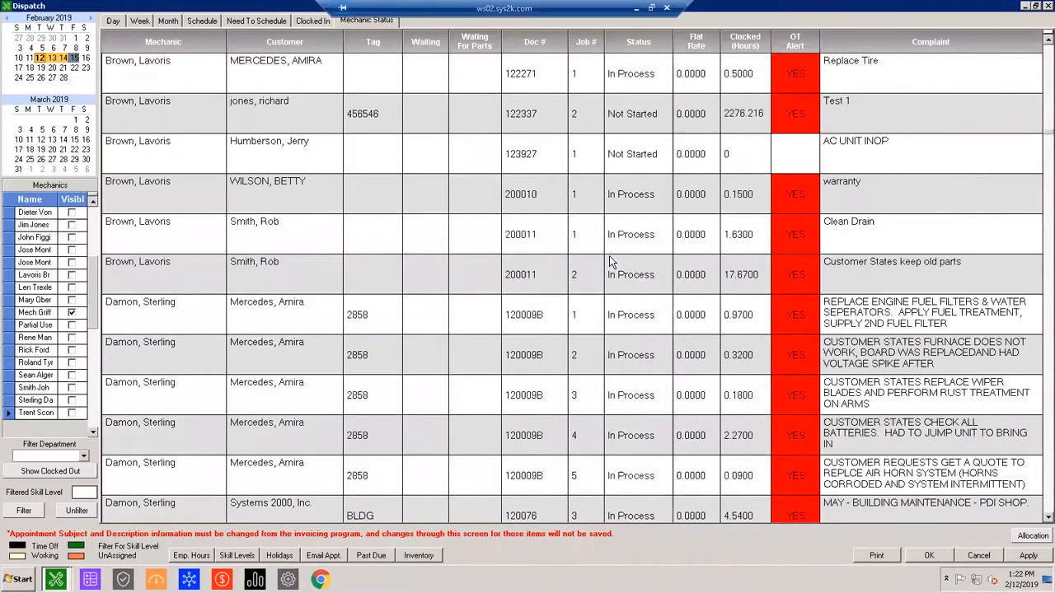
{"action": "scroll", "coordinate": [609, 255], "scroll_direction": "up", "scroll_amount": 5}
{"action": "left_click_drag", "start_coordinate": [1042, 123], "coordinate": [1045, 42]}
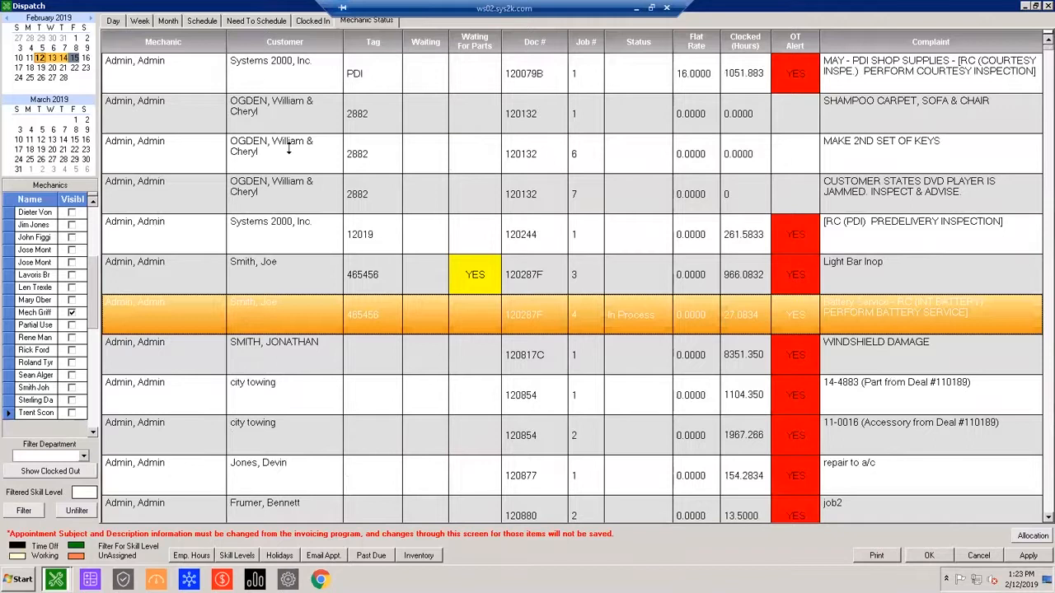
Examine the overtime alert and waiting-for-parts flags in the Mechanic Status list, including those of the "Light Bar Inop" job.
{"action": "scroll", "coordinate": [902, 162], "scroll_direction": "down", "scroll_amount": 4}
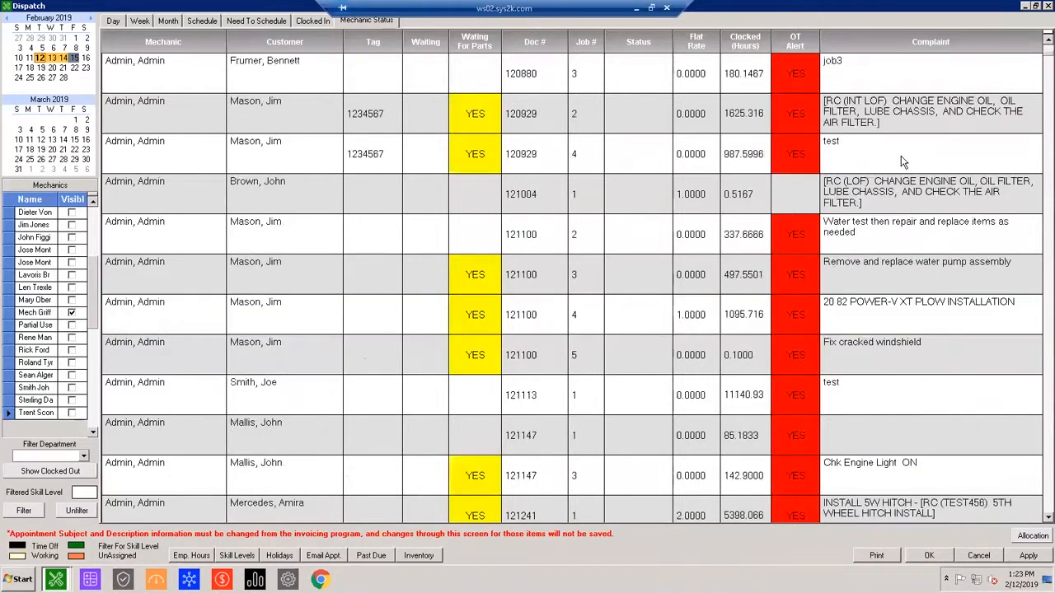
{"action": "scroll", "coordinate": [634, 248], "scroll_direction": "up", "scroll_amount": 4}
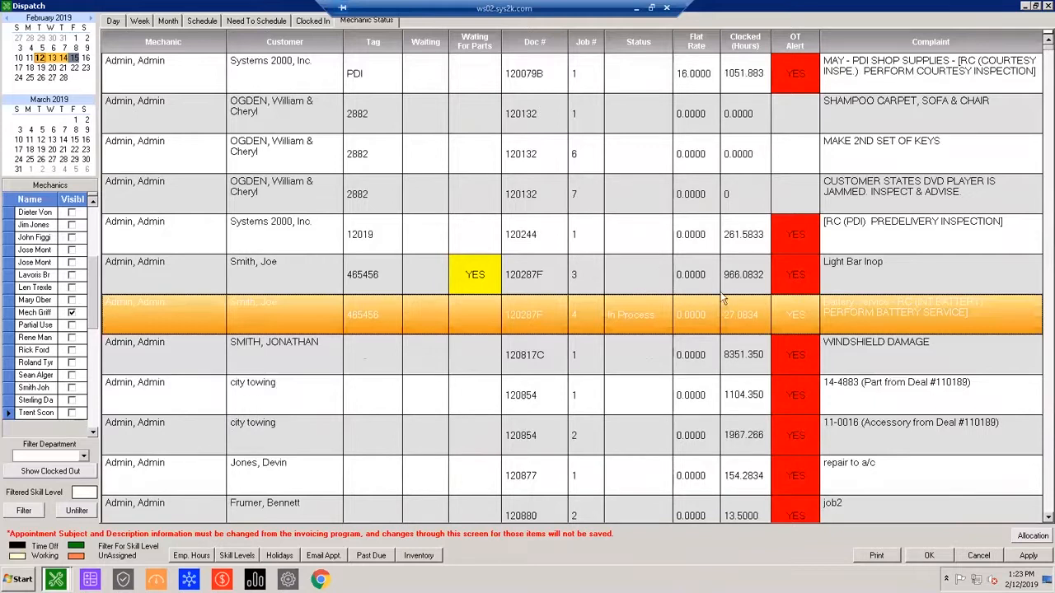
{"action": "left_click", "coordinate": [796, 276]}
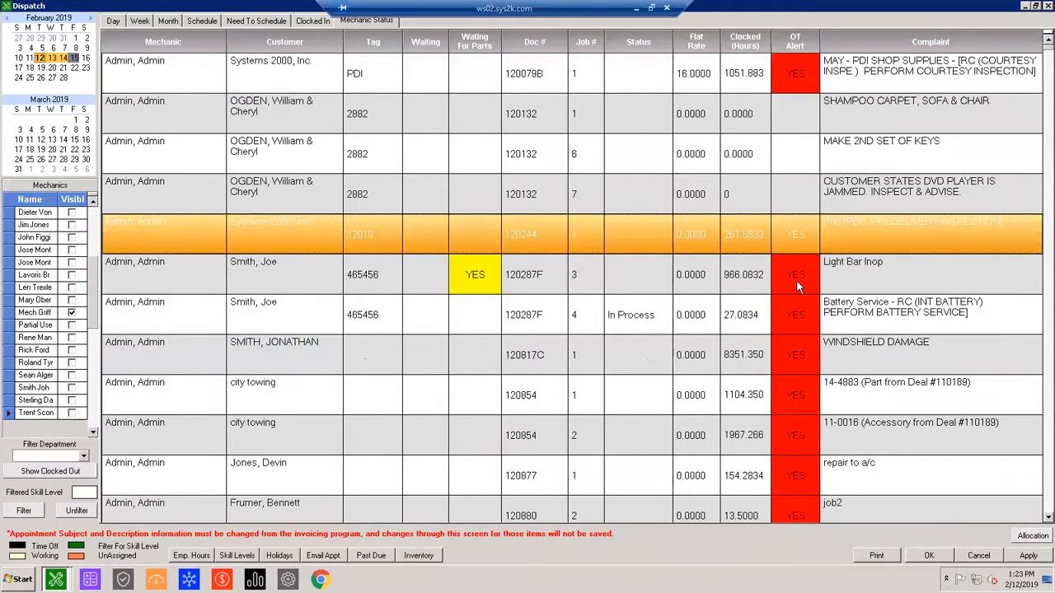
{"action": "left_click", "coordinate": [483, 261]}
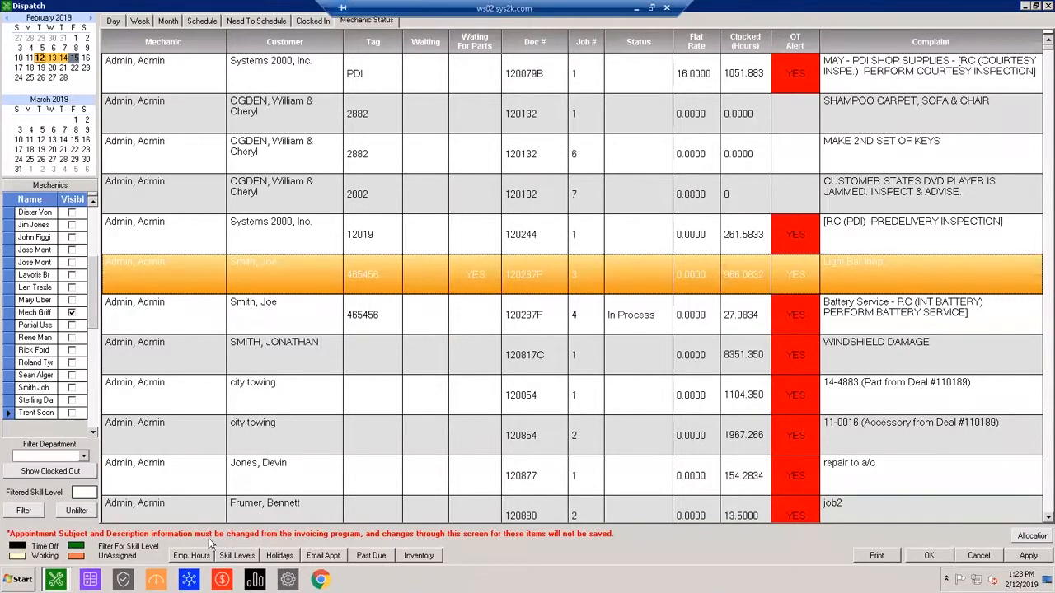
{"action": "scroll", "coordinate": [194, 564], "scroll_direction": "down", "scroll_amount": 3}
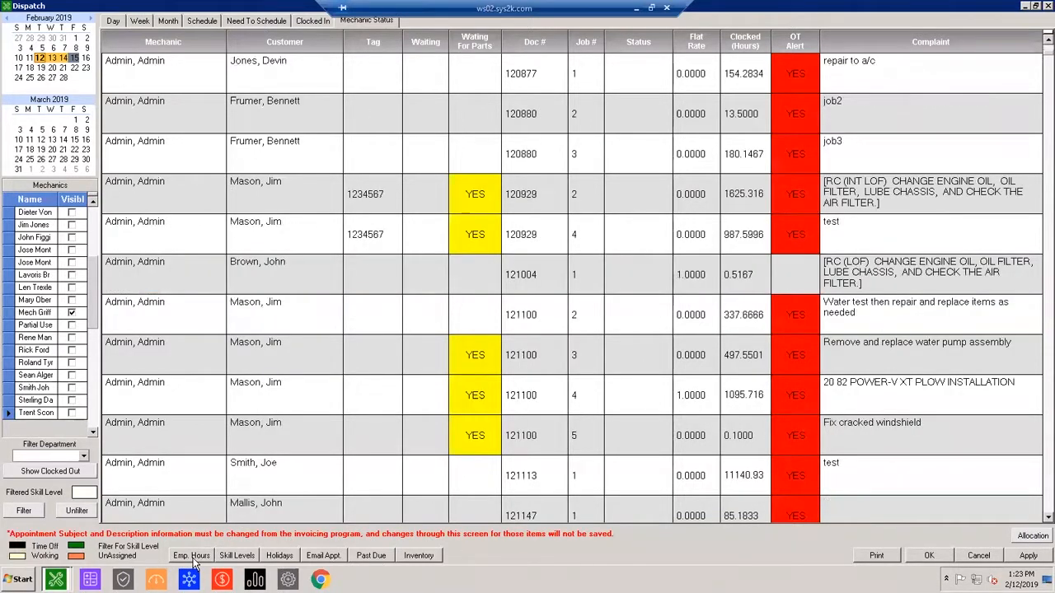
Look through the mechanic skill level assignments, comparing entries from the lower levels up to 11, and close the list.
{"action": "left_click", "coordinate": [235, 555]}
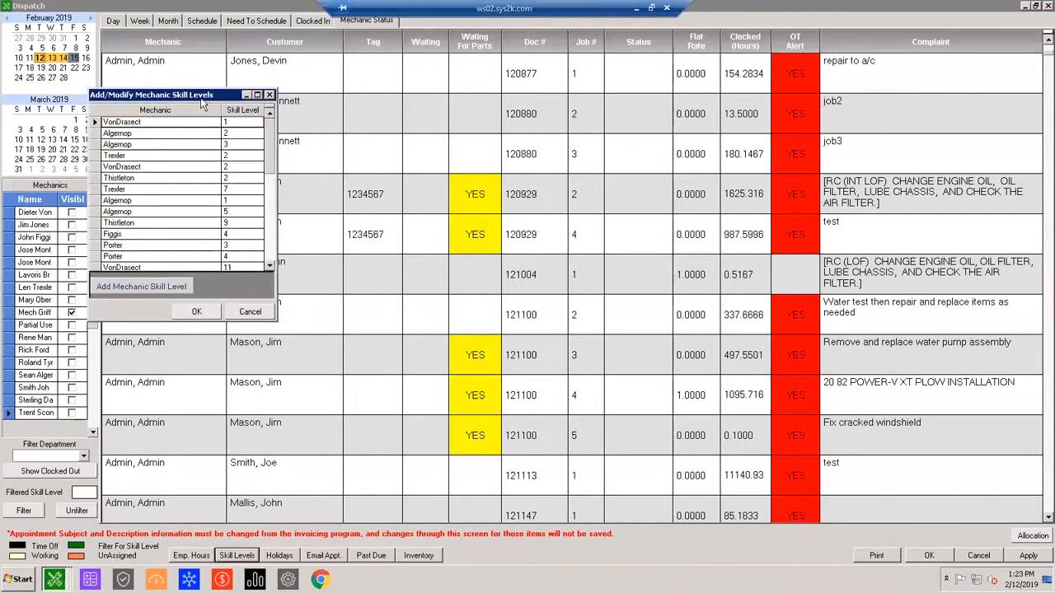
{"action": "left_click_drag", "start_coordinate": [200, 97], "coordinate": [253, 110]}
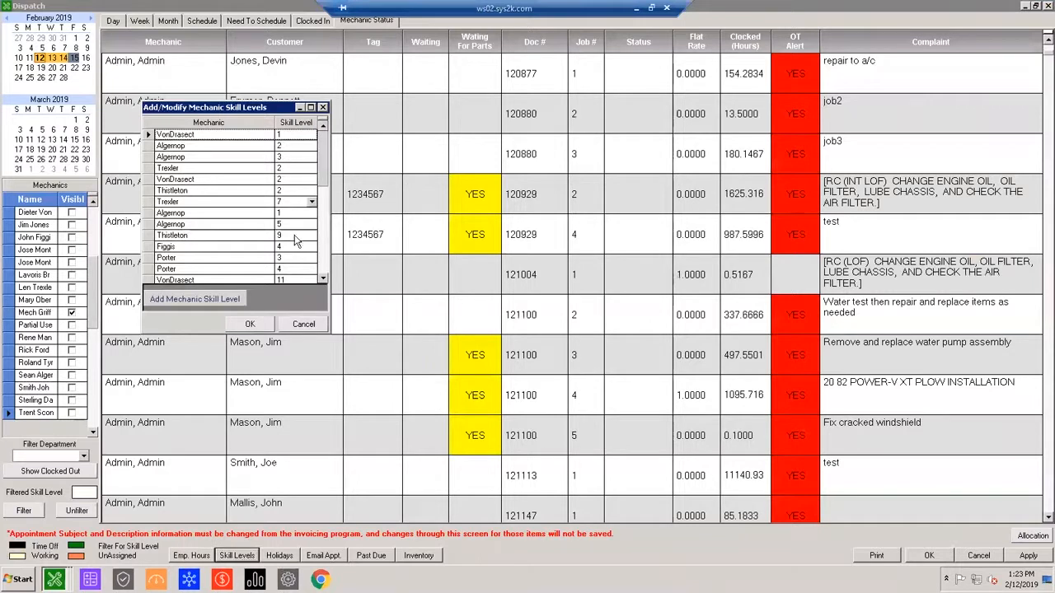
{"action": "scroll", "coordinate": [301, 224], "scroll_direction": "down", "scroll_amount": 1}
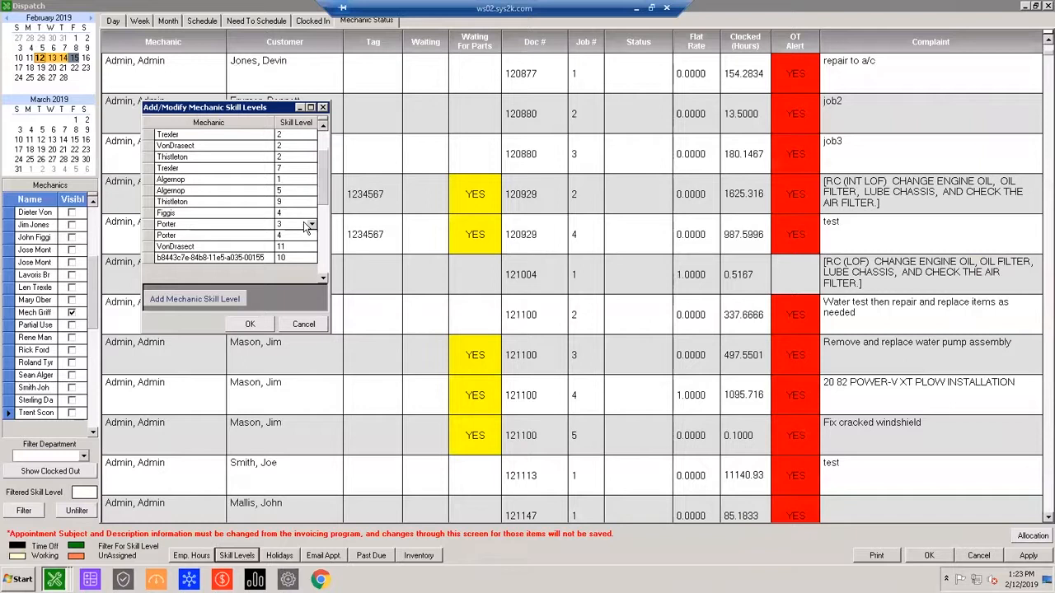
{"action": "scroll", "coordinate": [305, 228], "scroll_direction": "up", "scroll_amount": 1}
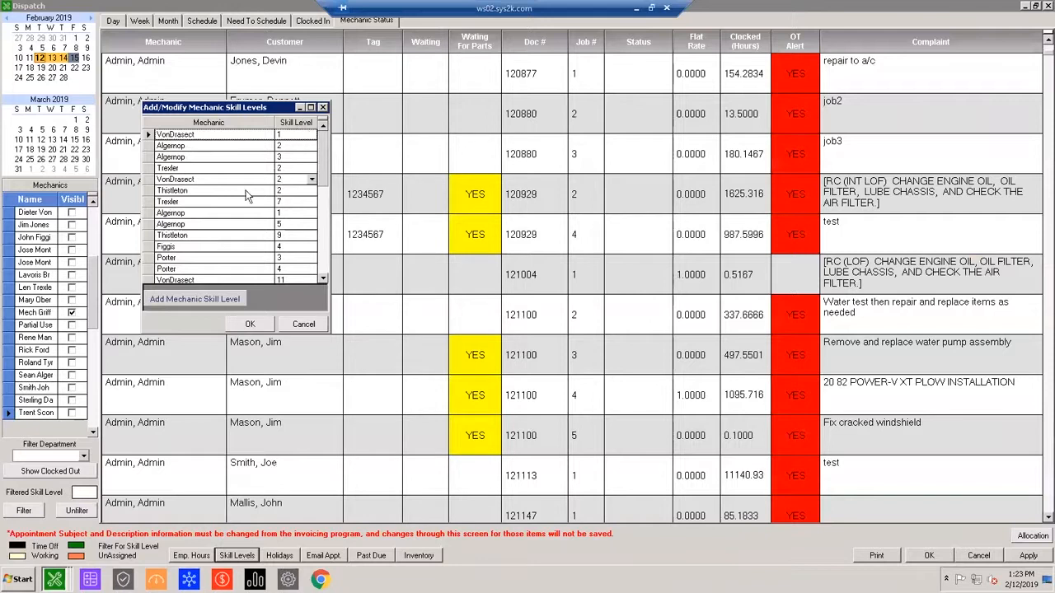
{"action": "left_click", "coordinate": [156, 238]}
{"action": "scroll", "coordinate": [155, 227], "scroll_direction": "down", "scroll_amount": 3}
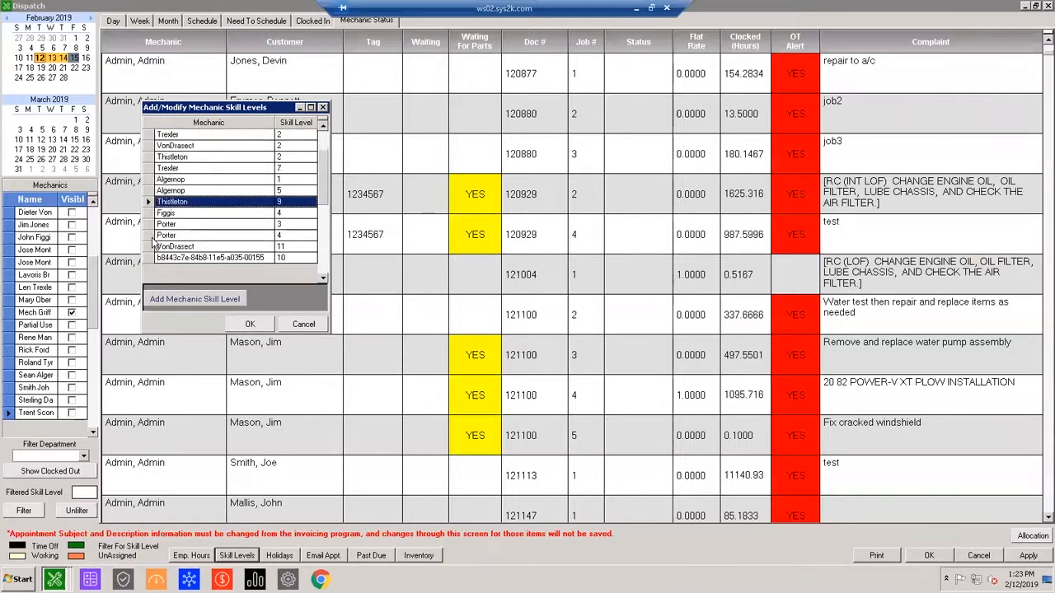
{"action": "left_click", "coordinate": [153, 213]}
{"action": "left_click", "coordinate": [152, 224]}
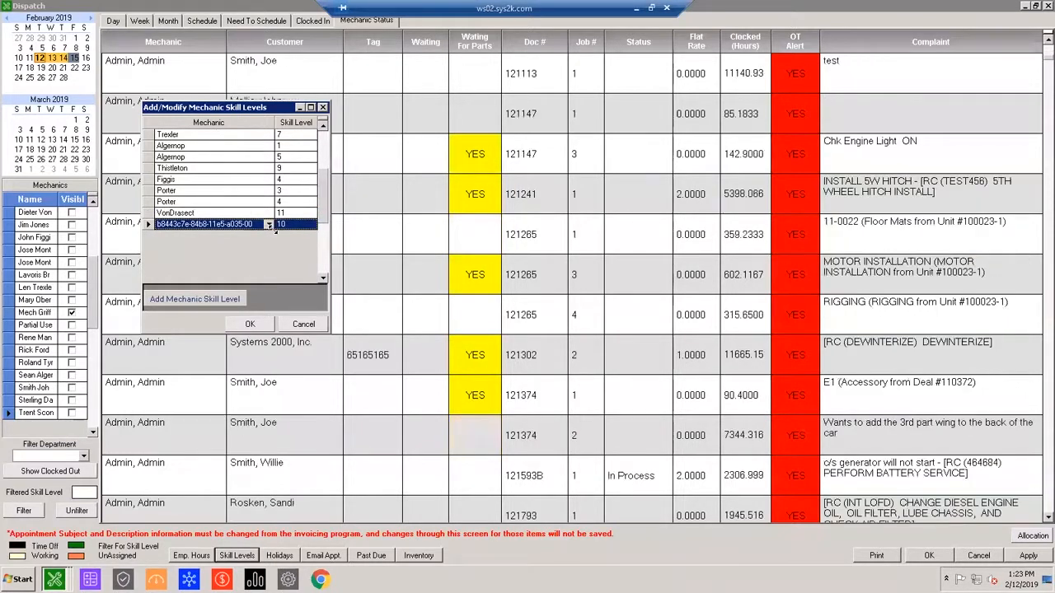
{"action": "scroll", "coordinate": [260, 242], "scroll_direction": "up", "scroll_amount": 2}
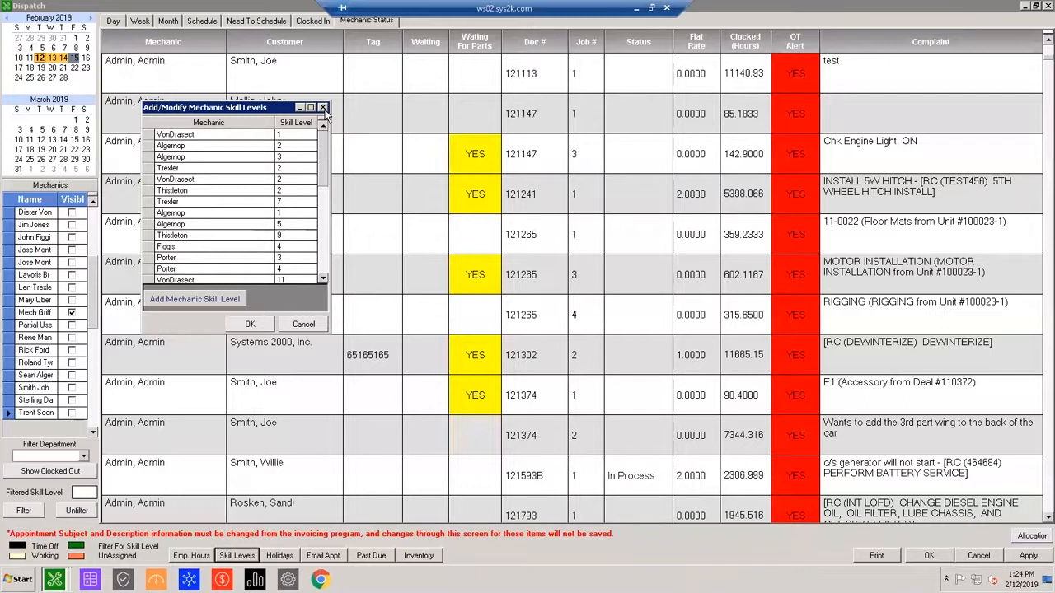
{"action": "left_click", "coordinate": [322, 108]}
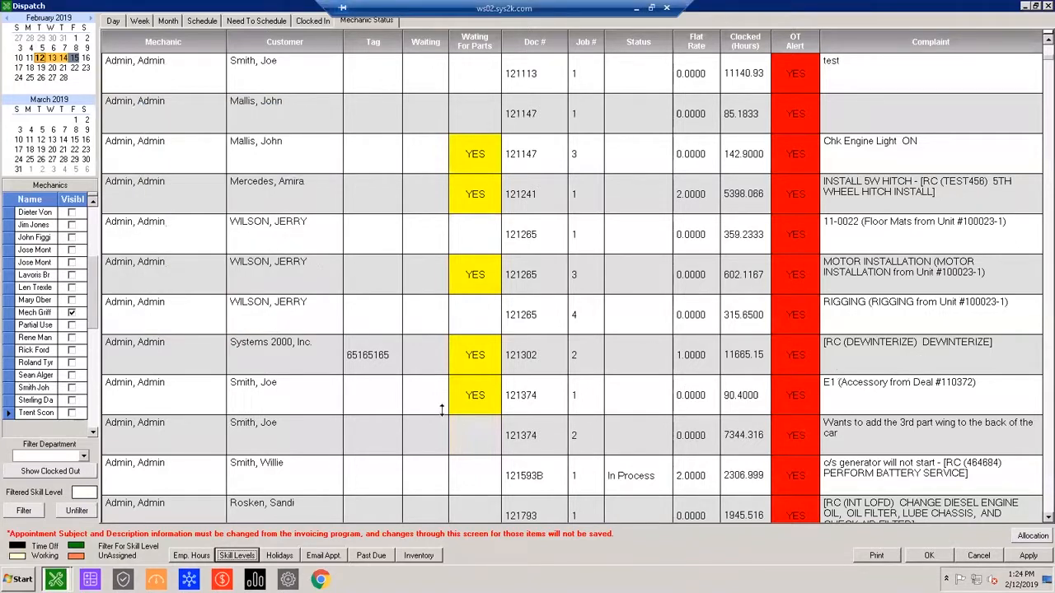
Leave the dispatch calendar and list the open service invoices sorted by creation date, newest first.
{"action": "left_click", "coordinate": [928, 555]}
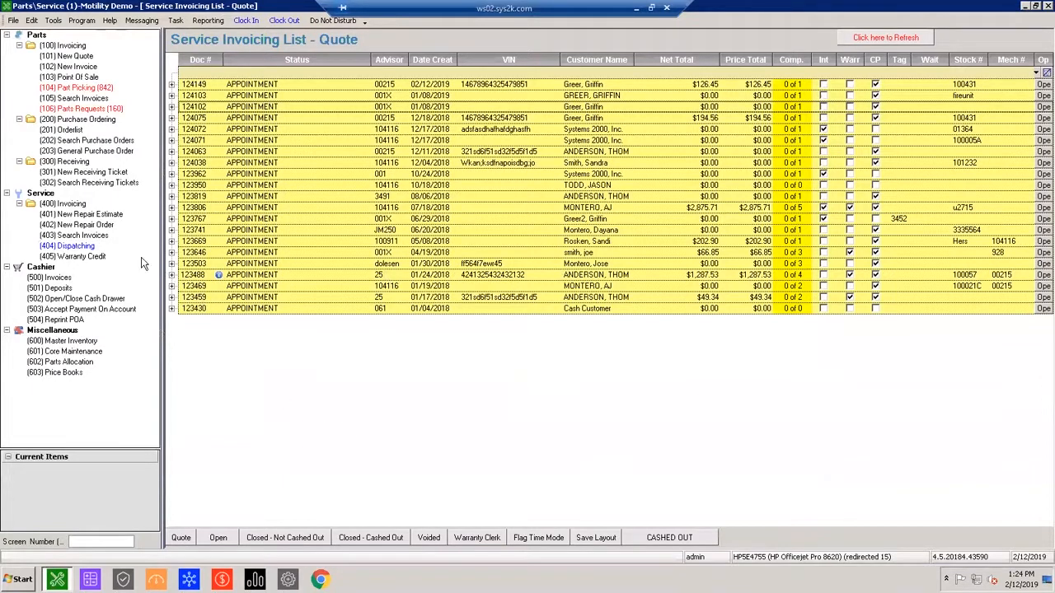
{"action": "left_click", "coordinate": [72, 206]}
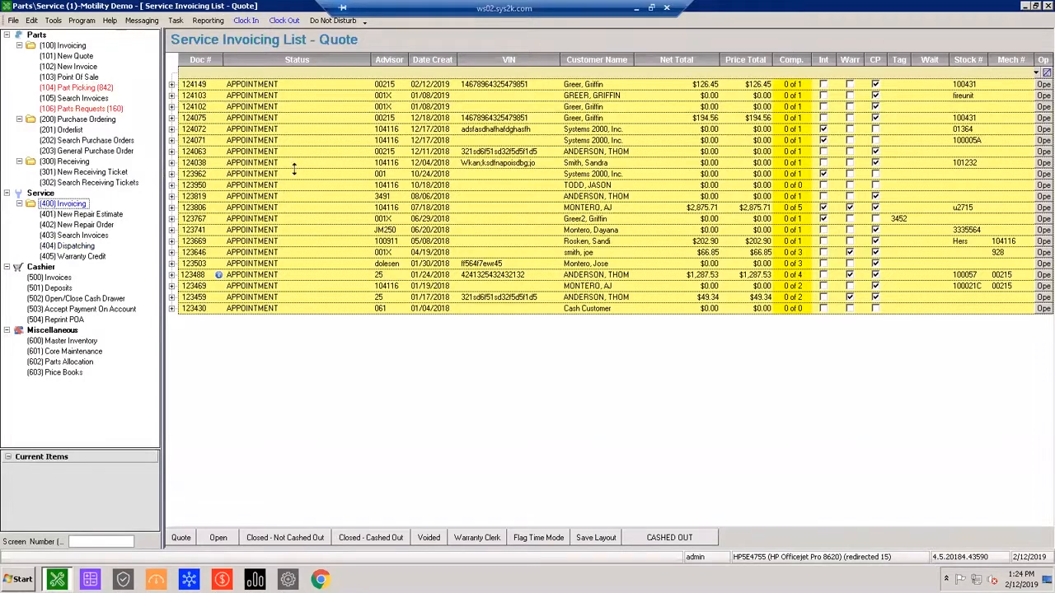
{"action": "left_click", "coordinate": [530, 392]}
{"action": "left_click", "coordinate": [213, 539]}
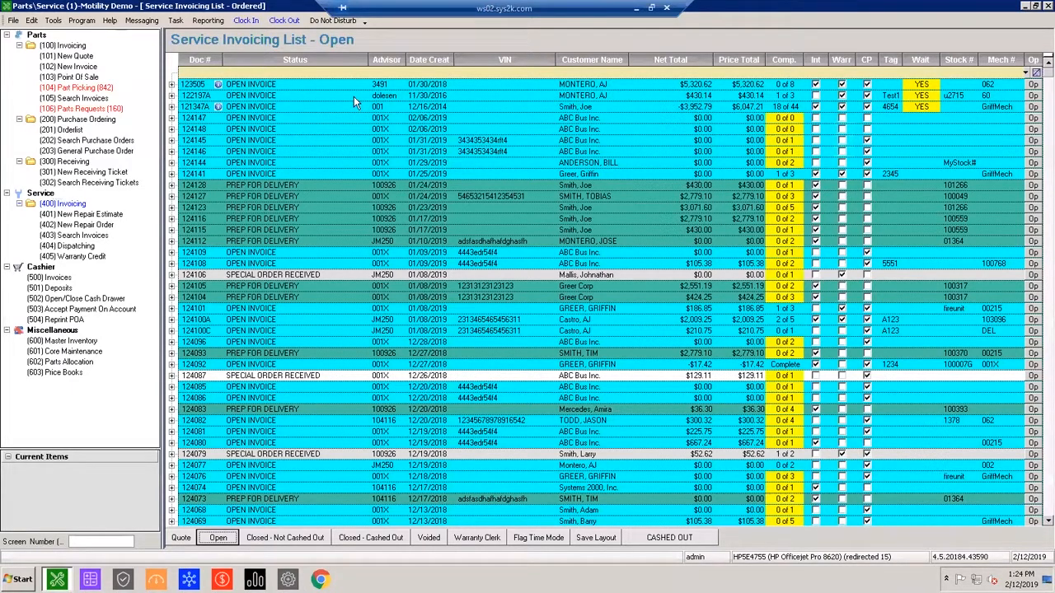
{"action": "left_click", "coordinate": [415, 62]}
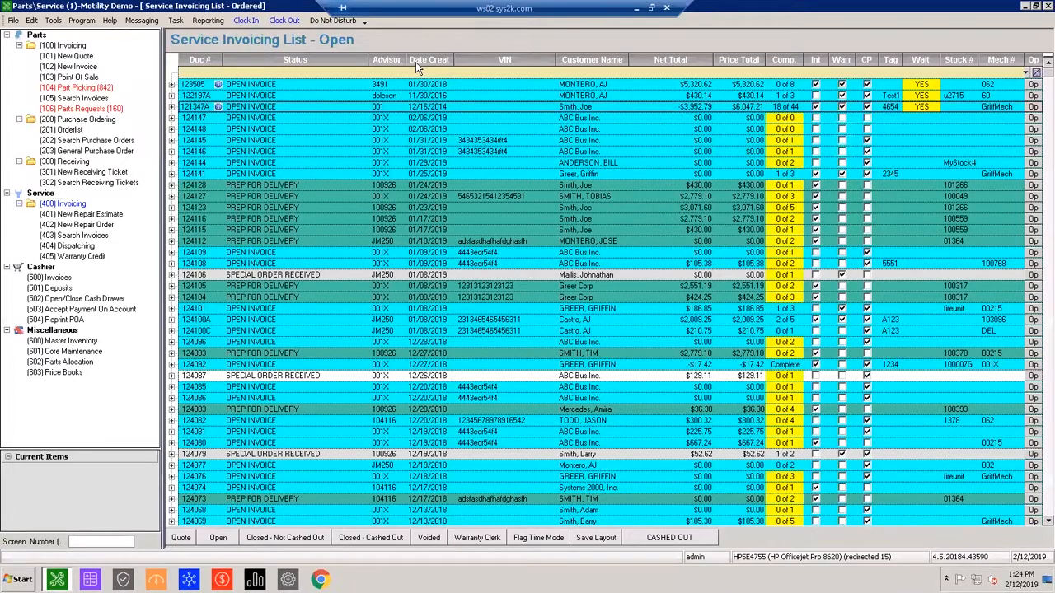
{"action": "left_click", "coordinate": [415, 62]}
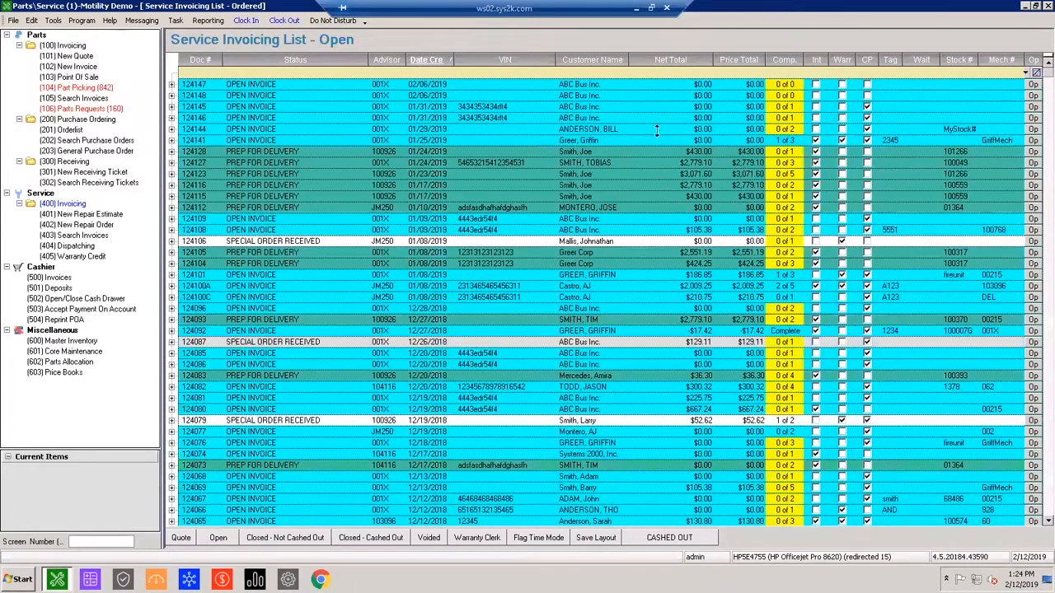
Open the scheduling details of the prep-for-delivery repair order for stock 101266 and change repair 1's complaint to "Winterization".
{"action": "double_click", "coordinate": [690, 154]}
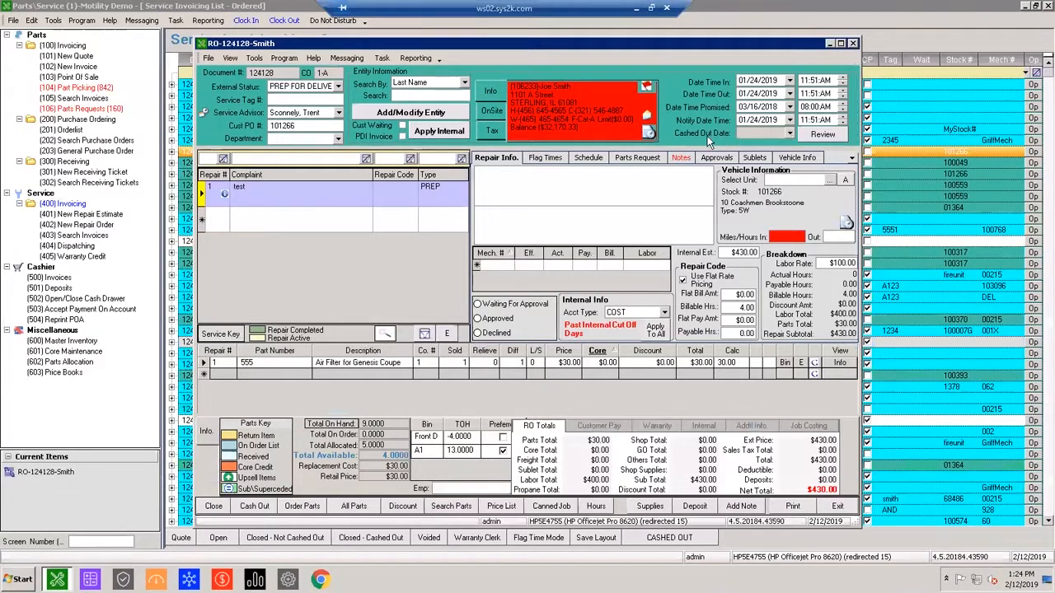
{"action": "left_click", "coordinate": [587, 158]}
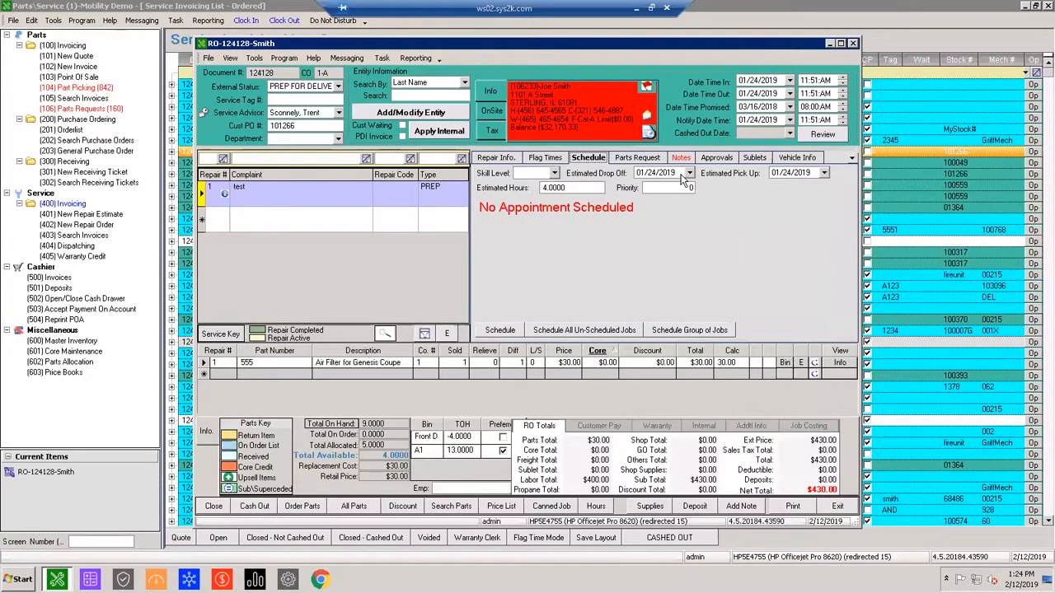
{"action": "left_click_drag", "start_coordinate": [286, 189], "coordinate": [128, 158]}
{"action": "type", "text": "Winterization"}
{"action": "key", "text": "Tab"}
{"action": "key", "text": "Tab"}
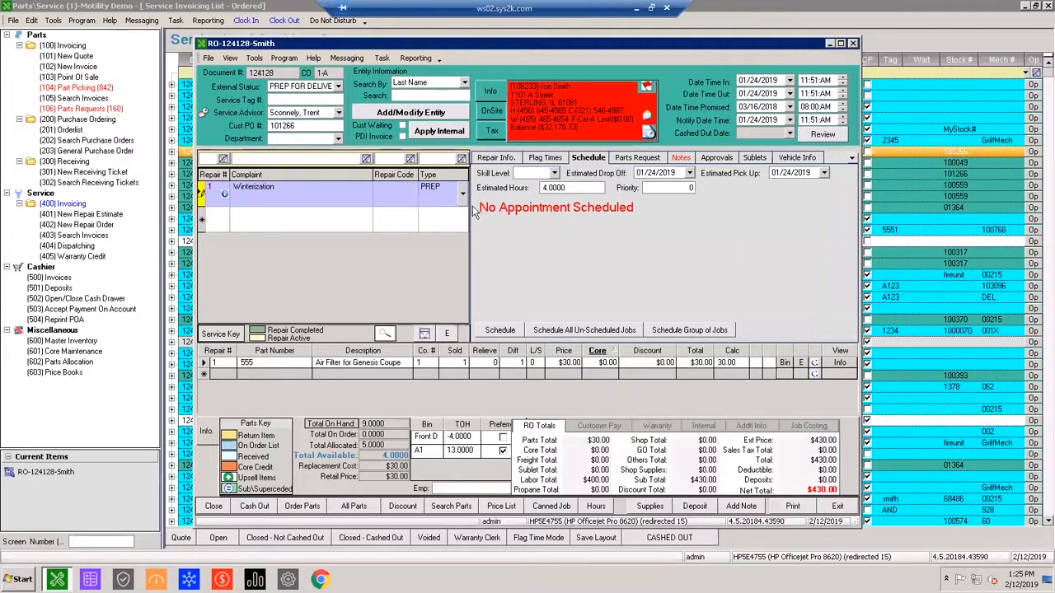
Browse the skill levels available for the winterization repair, and leave the list without choosing one.
{"action": "left_click", "coordinate": [554, 175]}
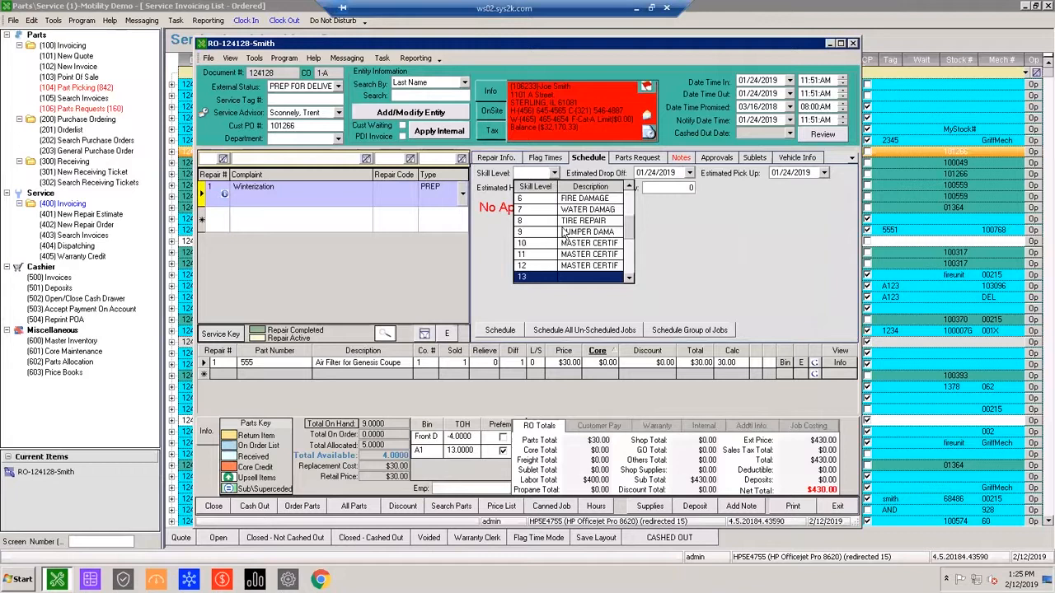
{"action": "scroll", "coordinate": [568, 223], "scroll_direction": "down", "scroll_amount": 3}
{"action": "scroll", "coordinate": [568, 223], "scroll_direction": "up", "scroll_amount": 3}
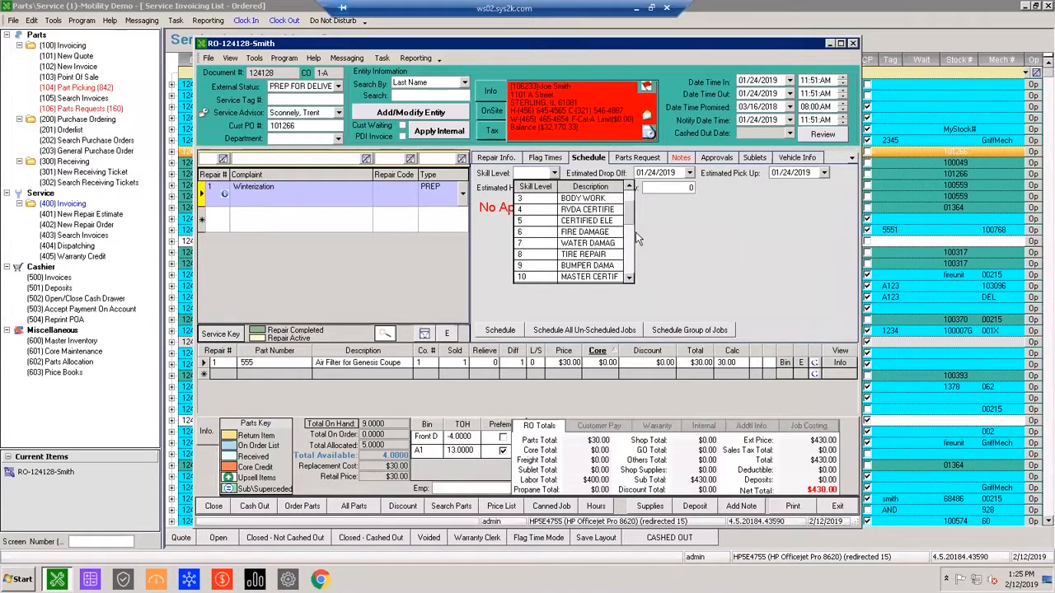
{"action": "left_click", "coordinate": [662, 245]}
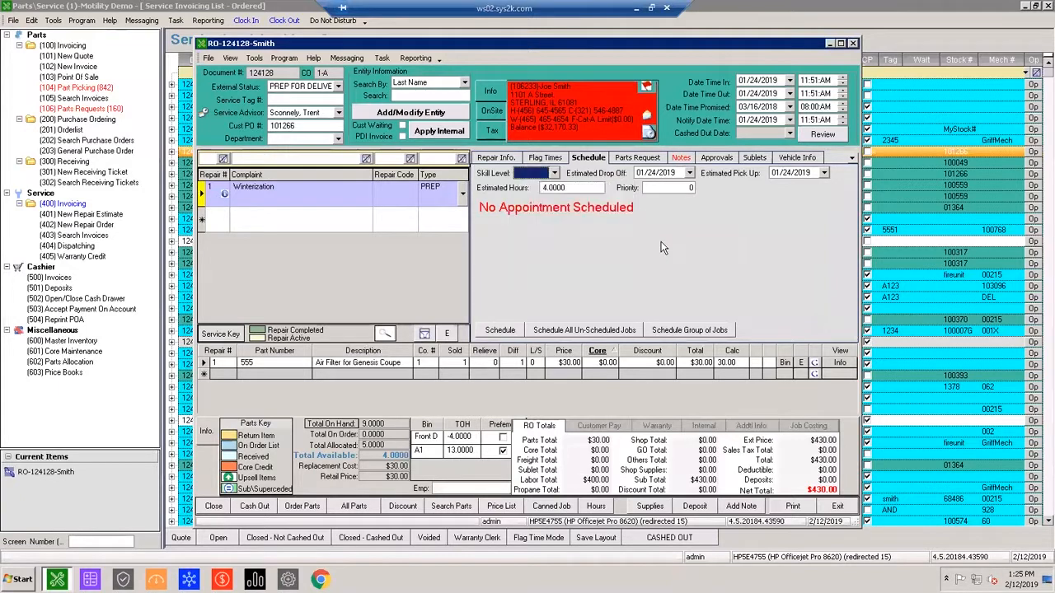
Set the repair's estimated drop-off to 02/12/2019 and its estimated pick-up to 02/15/2019.
{"action": "key", "text": "Tab"}
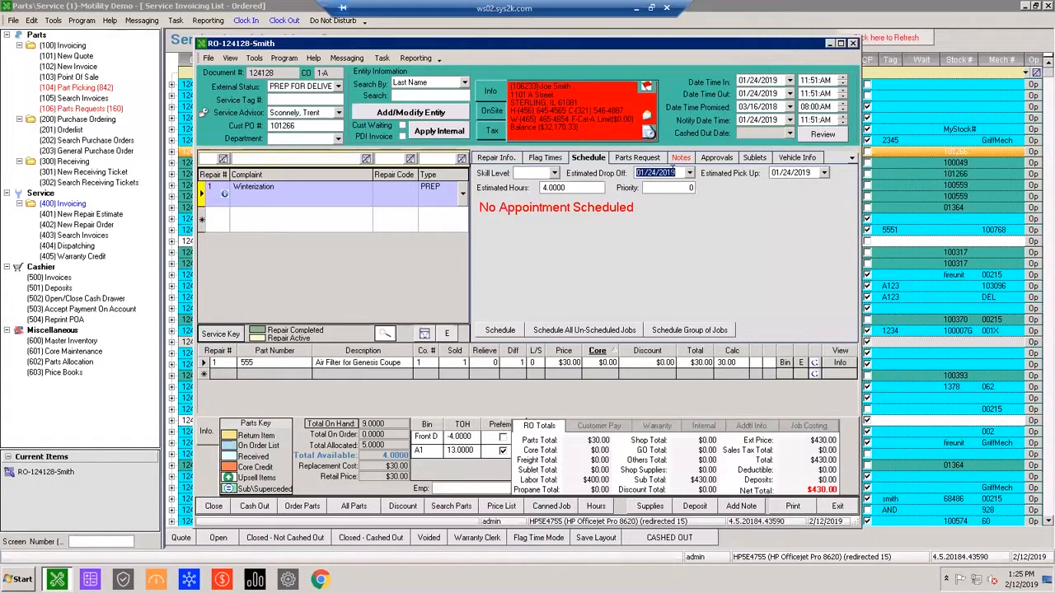
{"action": "left_click", "coordinate": [690, 173]}
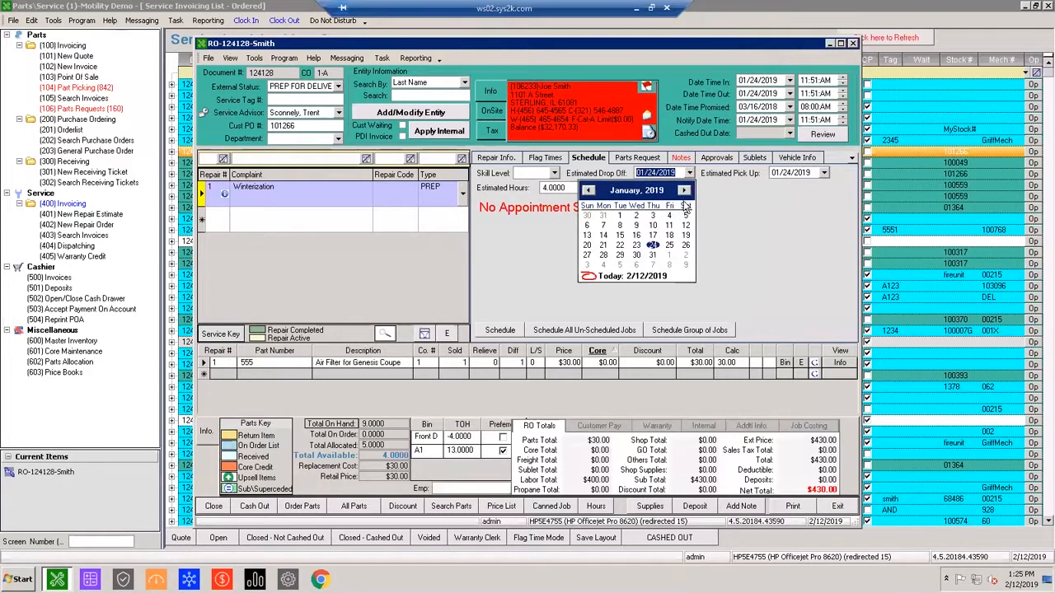
{"action": "left_click", "coordinate": [595, 276]}
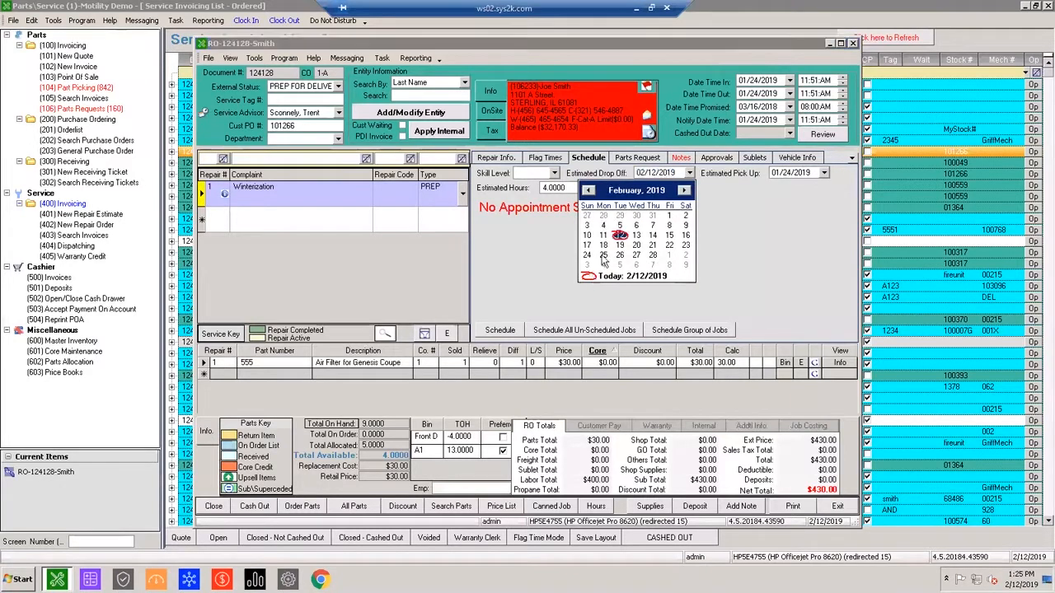
{"action": "left_click", "coordinate": [823, 173]}
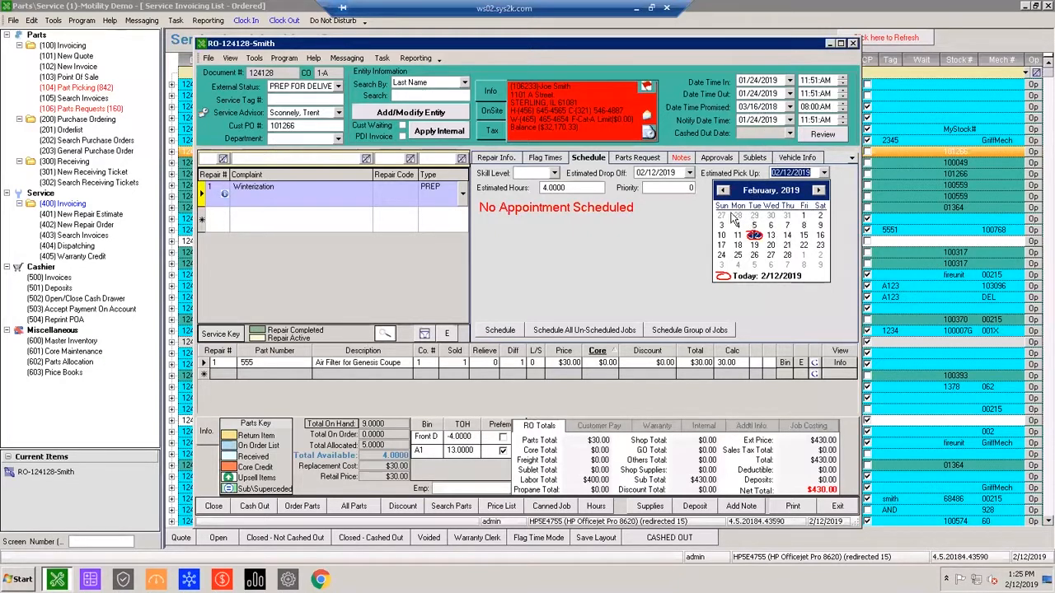
{"action": "left_click", "coordinate": [755, 236]}
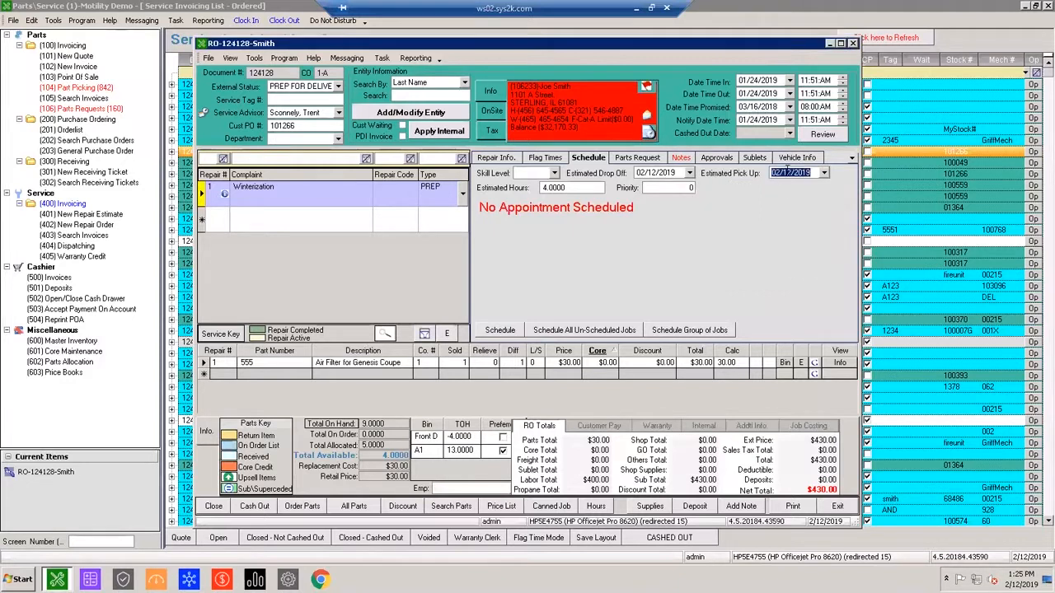
{"action": "left_click", "coordinate": [823, 173]}
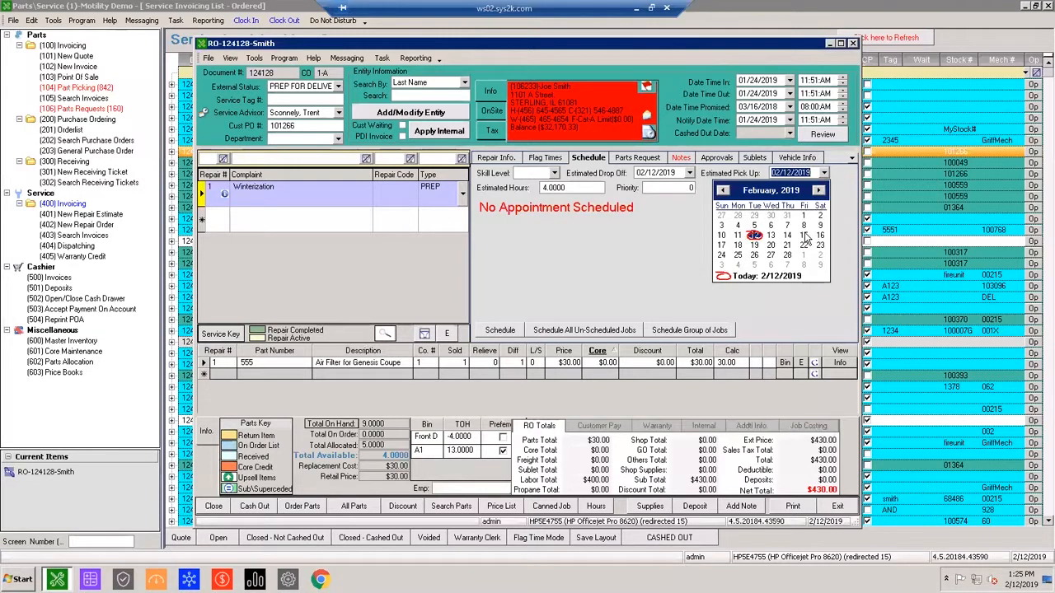
{"action": "left_click", "coordinate": [804, 235]}
Set the winterization repair's estimated hours to 2.
{"action": "key", "text": "Tab"}
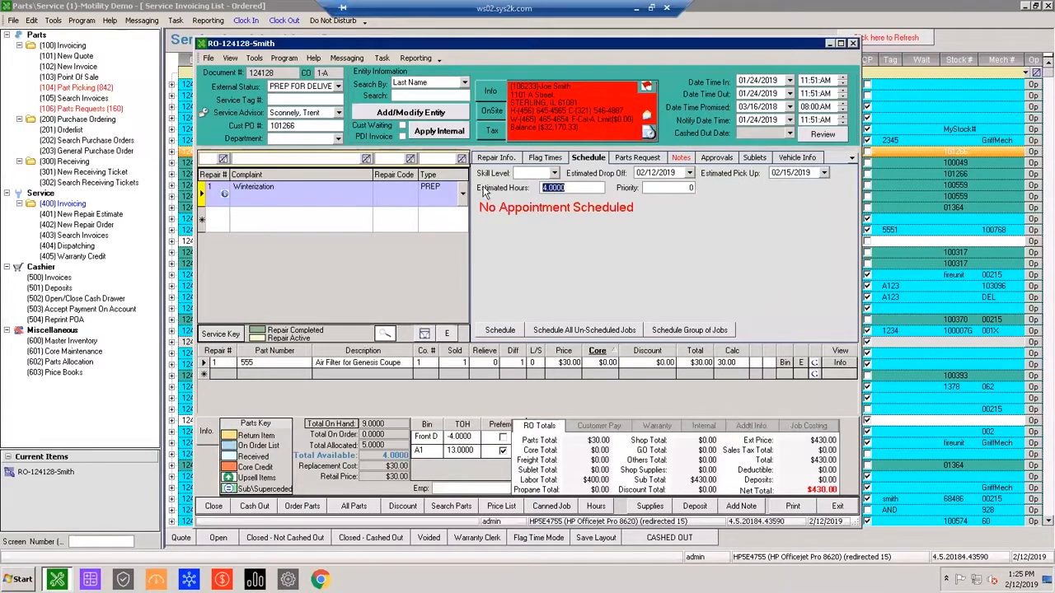
{"action": "left_click", "coordinate": [578, 187]}
{"action": "key", "text": "shift+Home"}
{"action": "type", "text": "2"}
{"action": "key", "text": "Tab"}
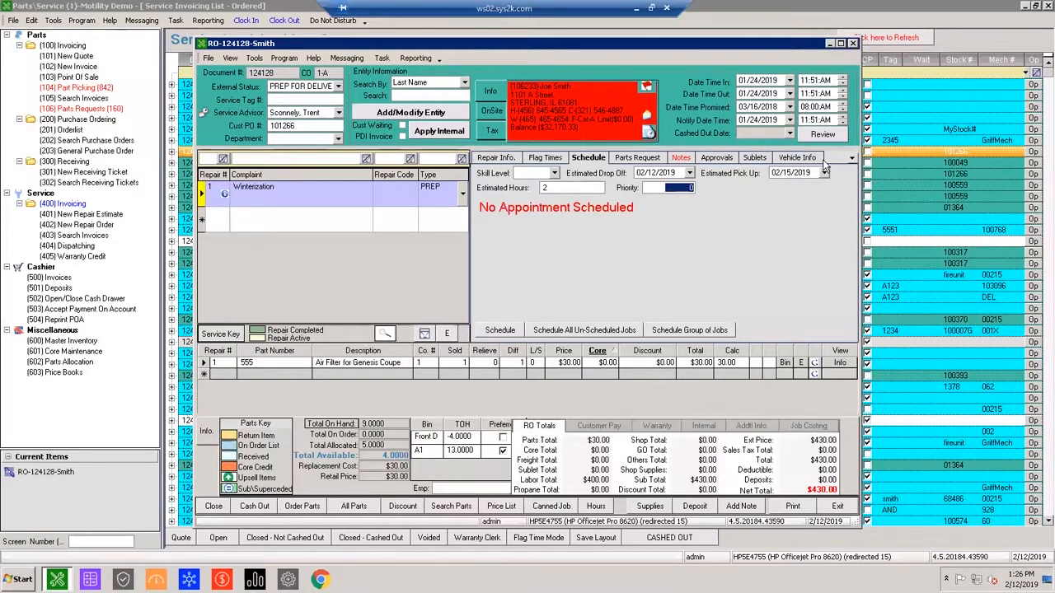
Try a priority of 10 for the winterization repair, and clear the entry again.
{"action": "type", "text": "10"}
{"action": "left_click_drag", "start_coordinate": [671, 190], "coordinate": [824, 198]}
{"action": "key", "text": "BackSpace"}
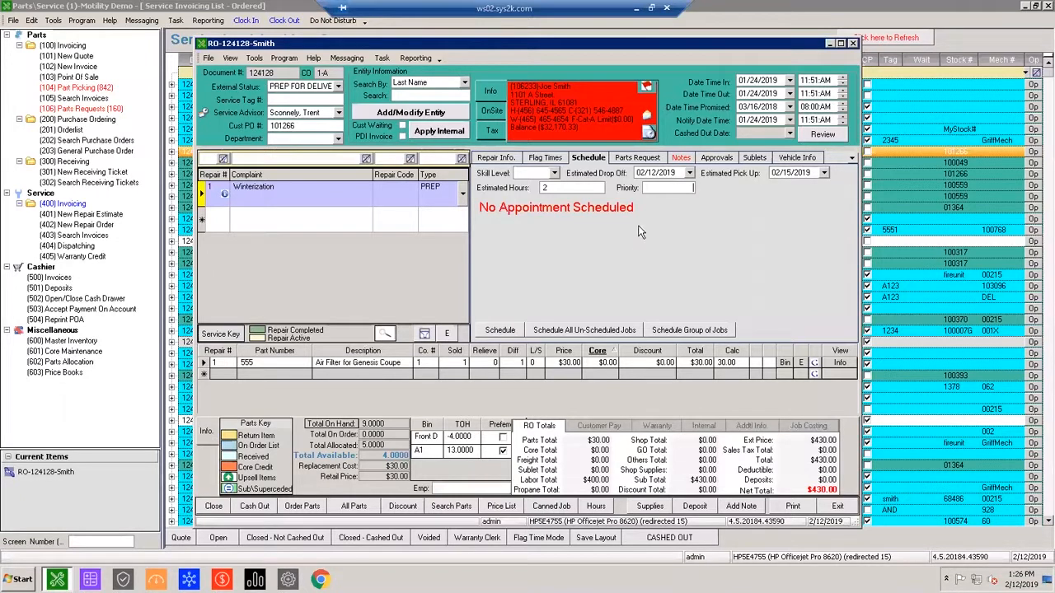
{"action": "key", "text": "Tab"}
{"action": "left_click", "coordinate": [688, 189]}
Schedule the winterization repair and assign it to the displayed mechanic from 3:00 PM to 5:00 PM on 02/12/2019.
{"action": "left_click", "coordinate": [491, 333]}
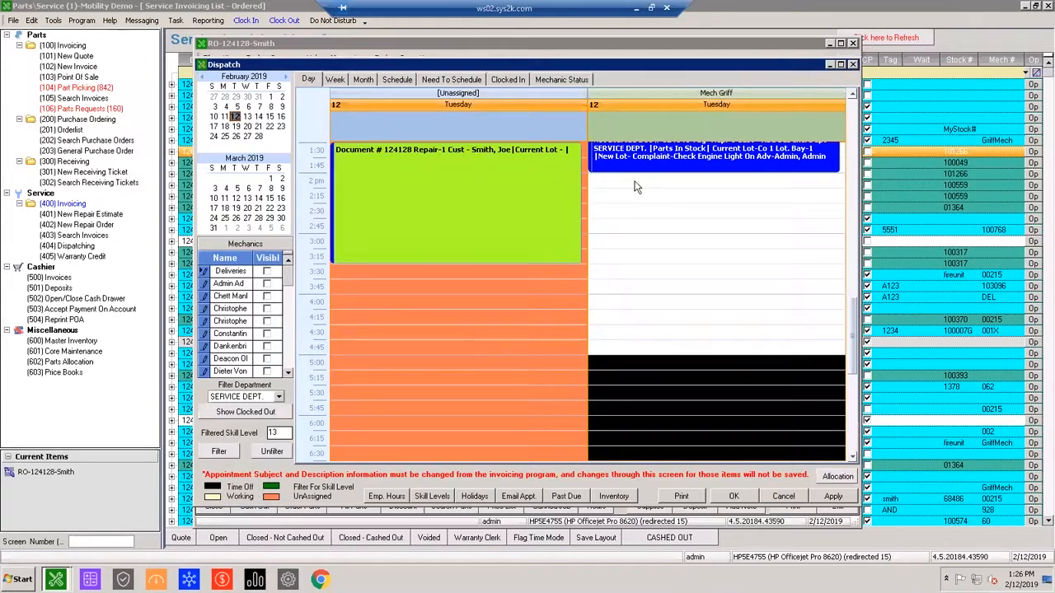
{"action": "left_click_drag", "start_coordinate": [472, 217], "coordinate": [650, 300]}
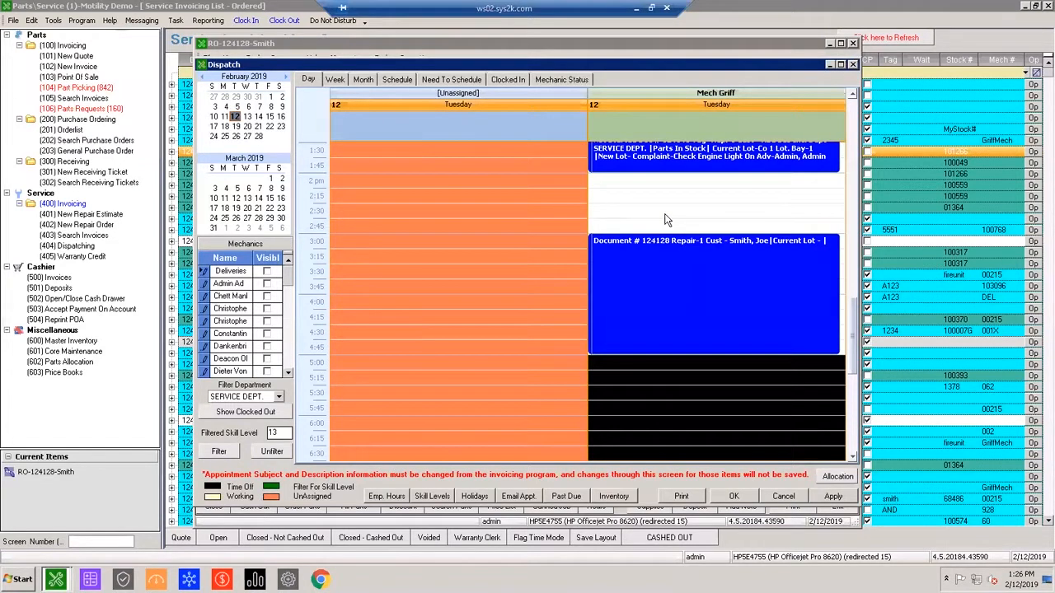
{"action": "left_click", "coordinate": [673, 297]}
Open the winterization appointment's details from the dispatch calendar, examine its subject, and close it without saving.
{"action": "double_click", "coordinate": [696, 261]}
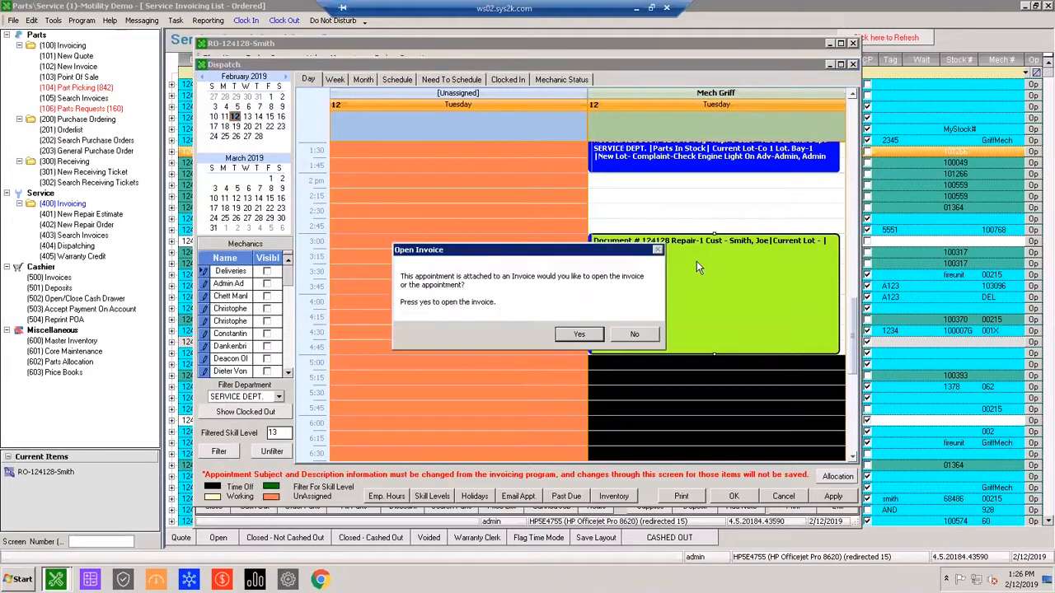
{"action": "left_click", "coordinate": [626, 339]}
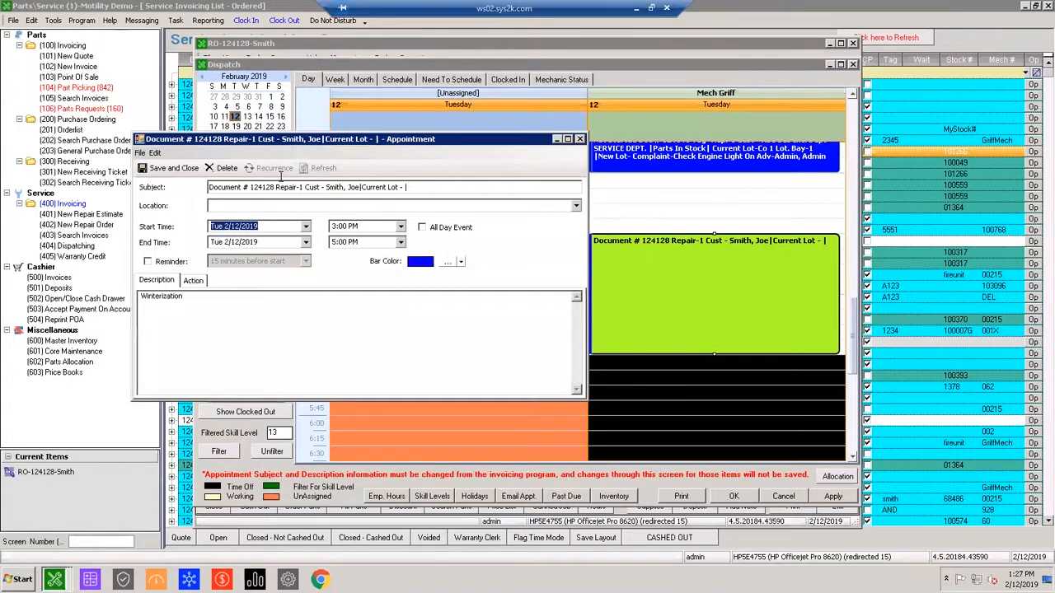
{"action": "left_click_drag", "start_coordinate": [407, 187], "coordinate": [221, 197]}
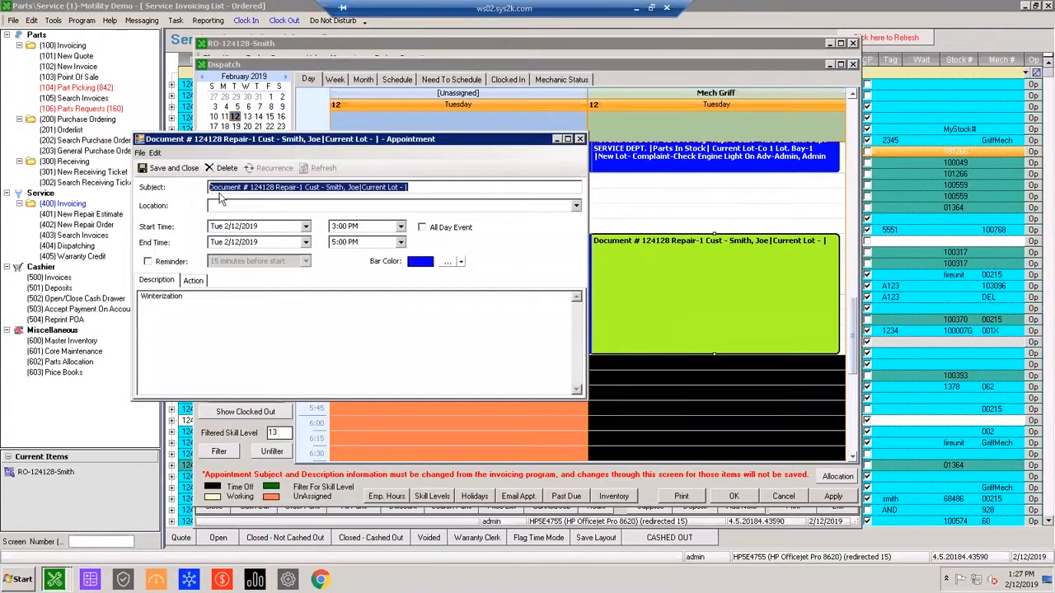
{"action": "left_click", "coordinate": [432, 187]}
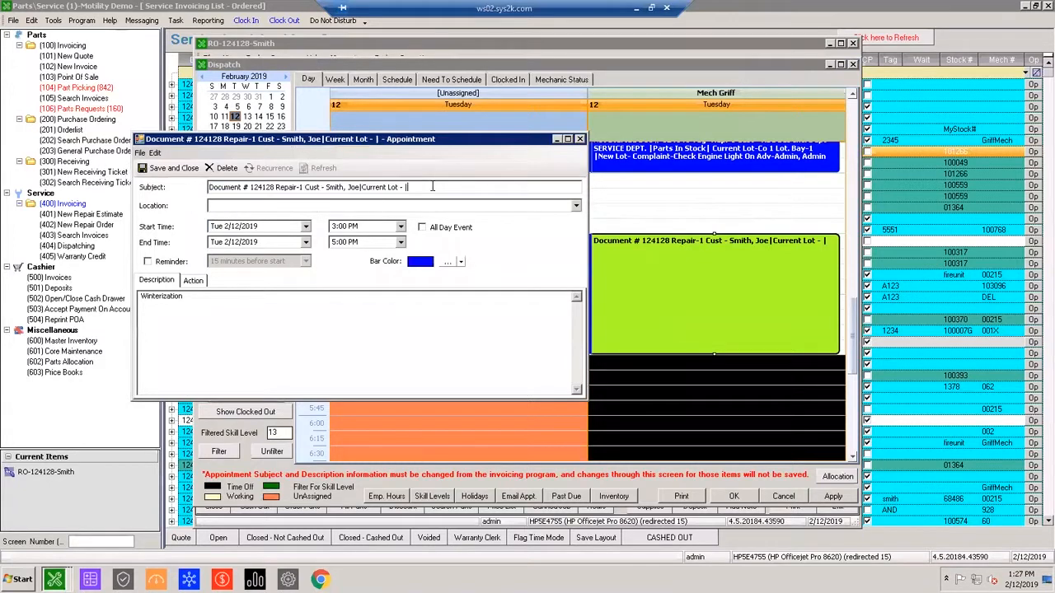
{"action": "left_click", "coordinate": [580, 138]}
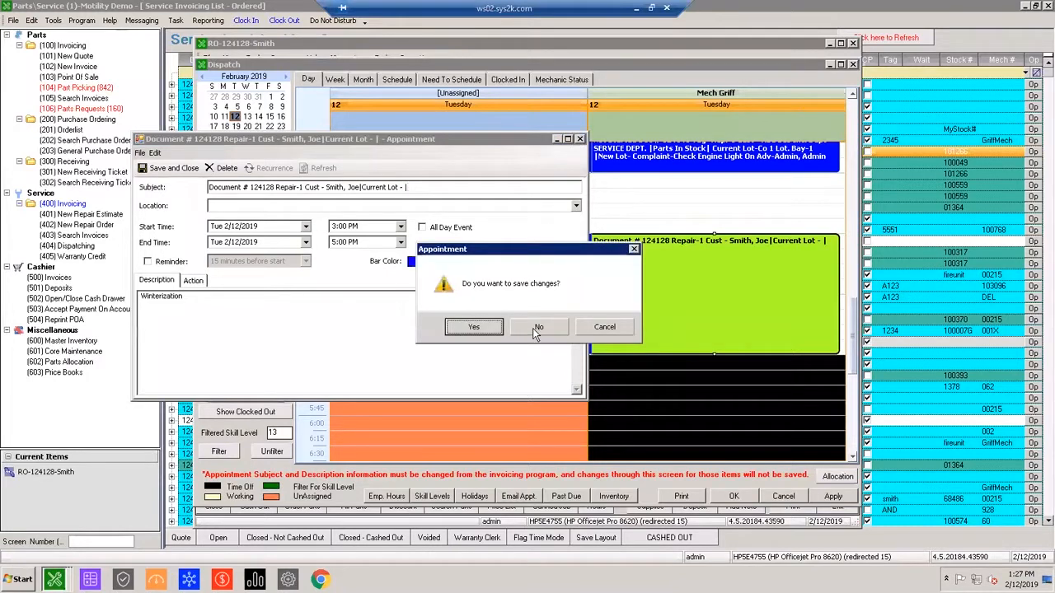
{"action": "left_click", "coordinate": [539, 328]}
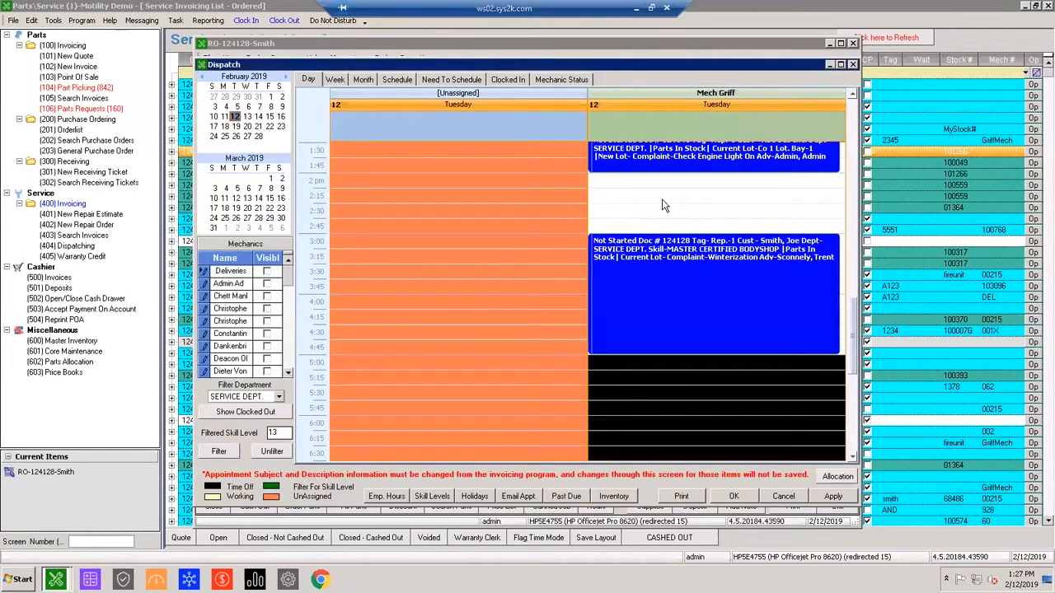
Reopen the 3:00 PM winterization appointment, read through its full subject text, and discard any changes on closing.
{"action": "left_click", "coordinate": [662, 201]}
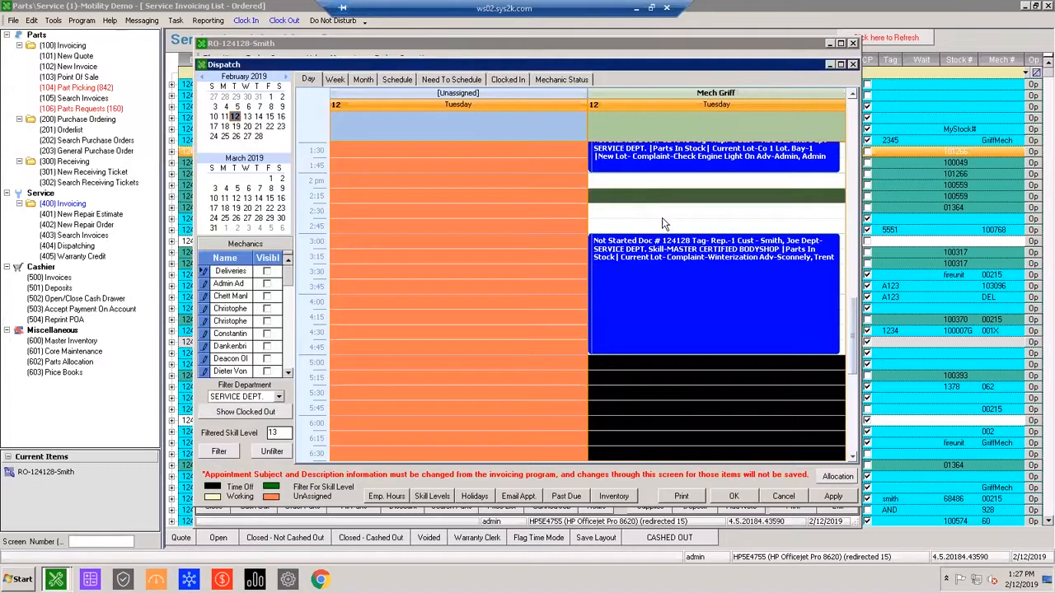
{"action": "left_click", "coordinate": [673, 299]}
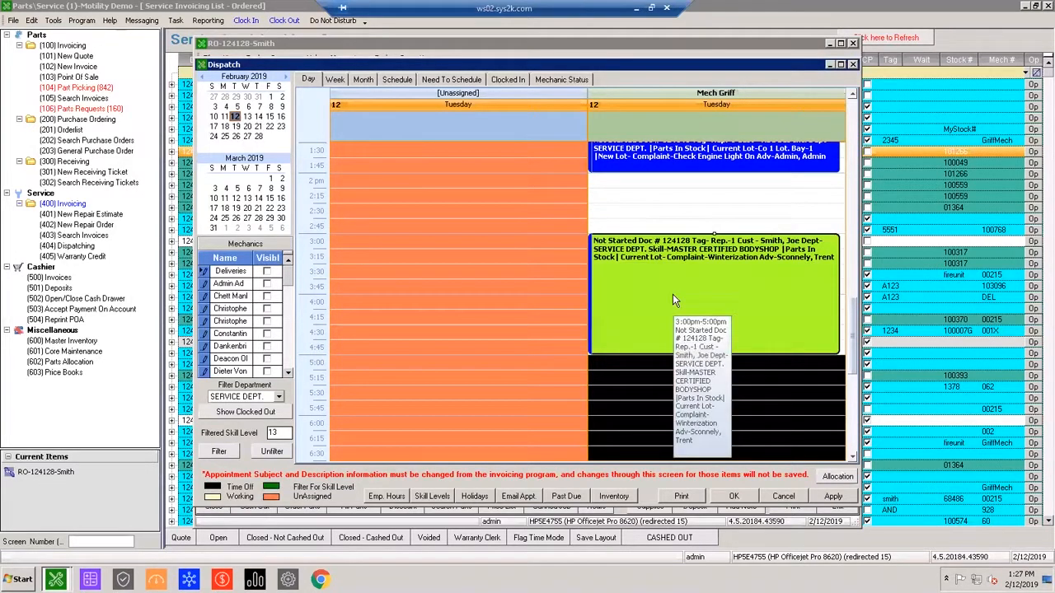
{"action": "double_click", "coordinate": [672, 294]}
{"action": "left_click", "coordinate": [633, 332]}
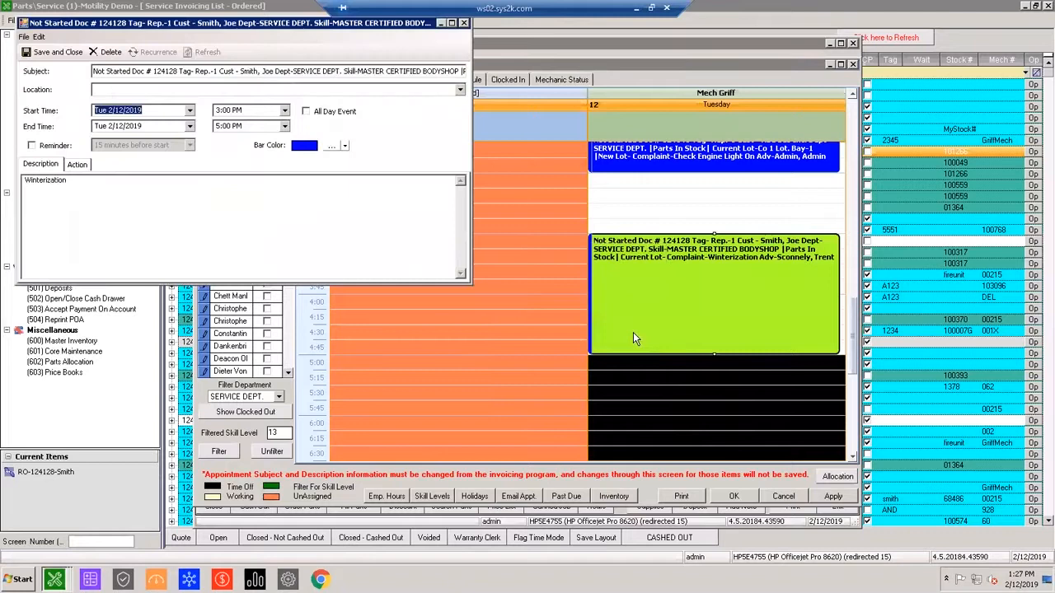
{"action": "left_click_drag", "start_coordinate": [257, 72], "coordinate": [467, 78]}
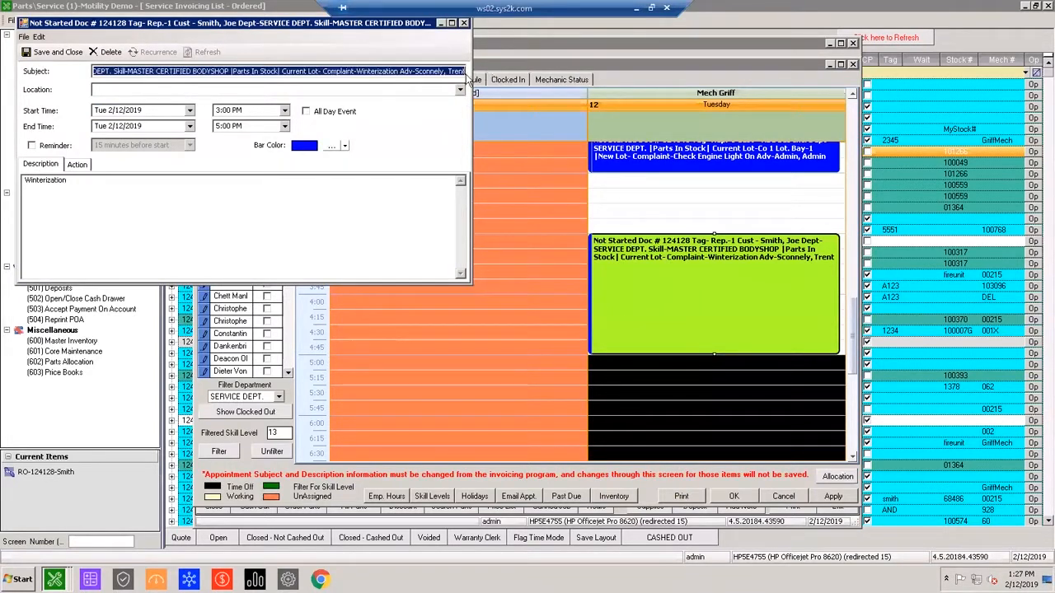
{"action": "left_click", "coordinate": [353, 71]}
{"action": "left_click_drag", "start_coordinate": [333, 71], "coordinate": [572, 82]}
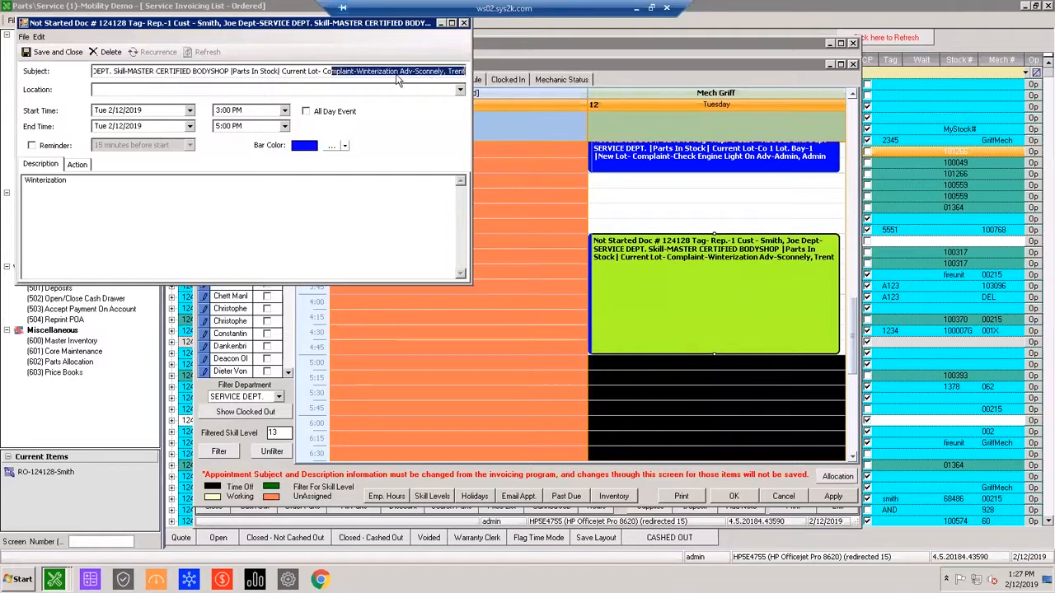
{"action": "left_click", "coordinate": [464, 24]}
{"action": "left_click", "coordinate": [539, 327]}
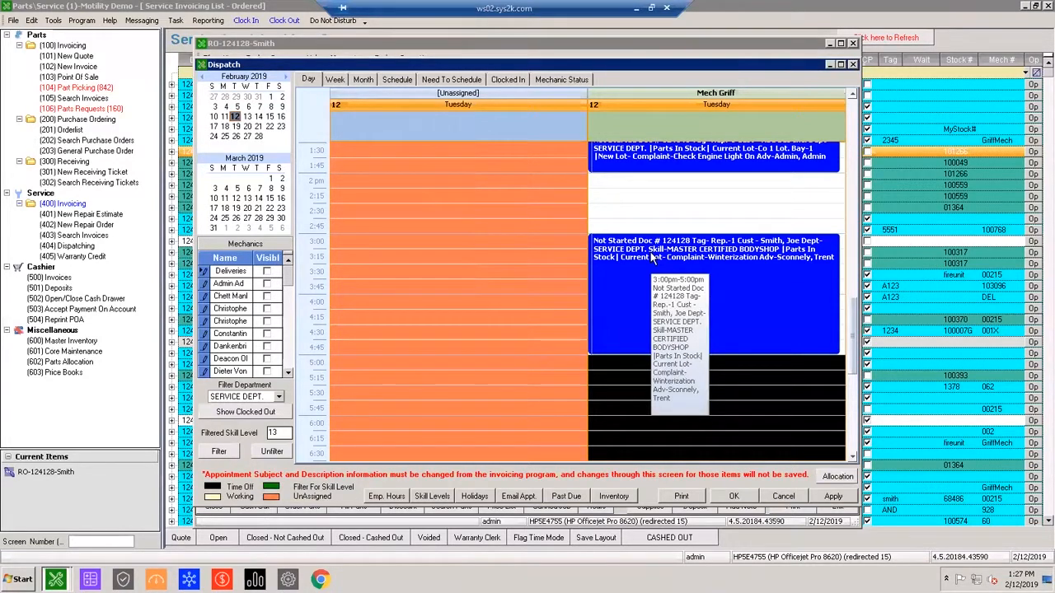
Review the mechanic's Tuesday afternoon appointments and accept the dispatch schedule to return to the repair order.
{"action": "scroll", "coordinate": [651, 258], "scroll_direction": "up", "scroll_amount": 2}
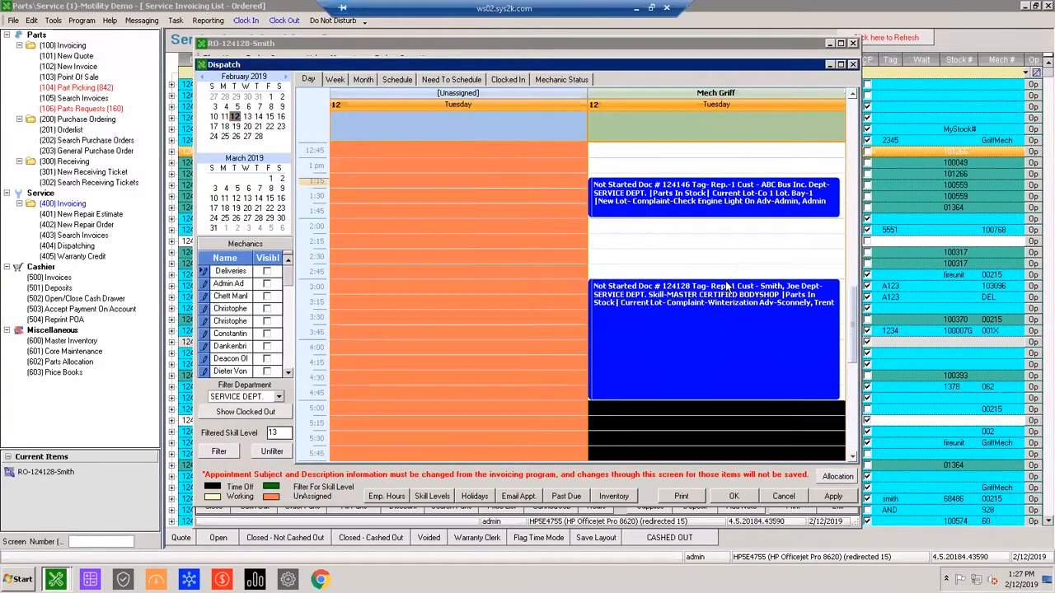
{"action": "scroll", "coordinate": [725, 290], "scroll_direction": "down", "scroll_amount": 2}
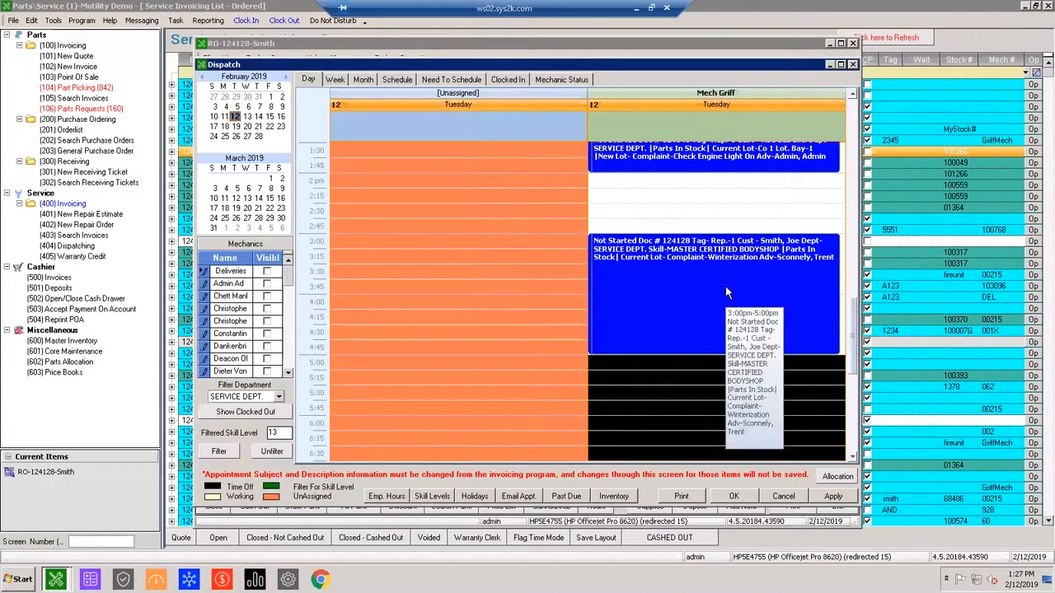
{"action": "scroll", "coordinate": [725, 288], "scroll_direction": "up", "scroll_amount": 1}
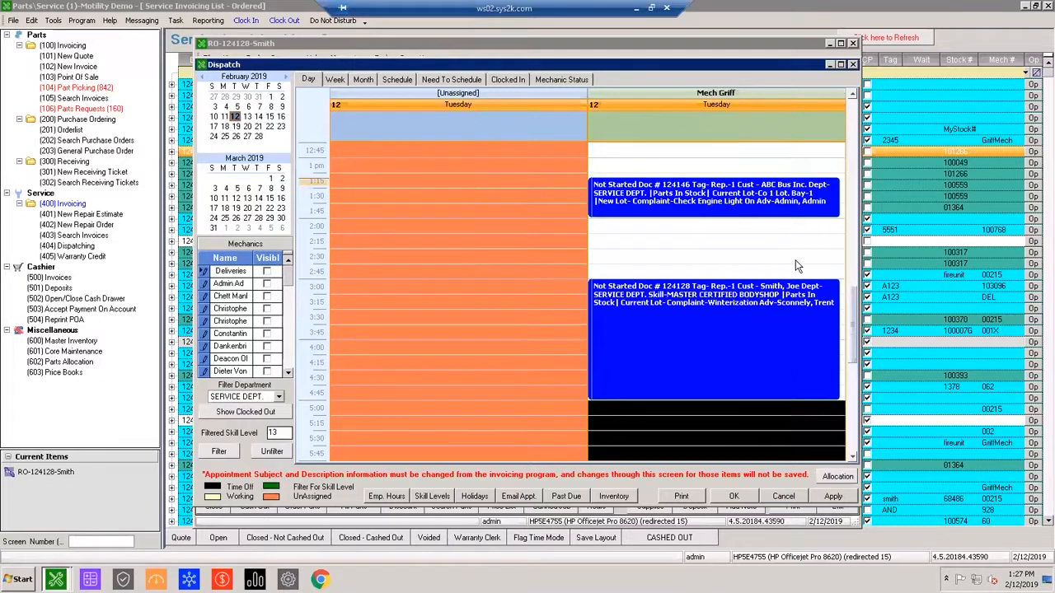
{"action": "scroll", "coordinate": [796, 259], "scroll_direction": "down", "scroll_amount": 1}
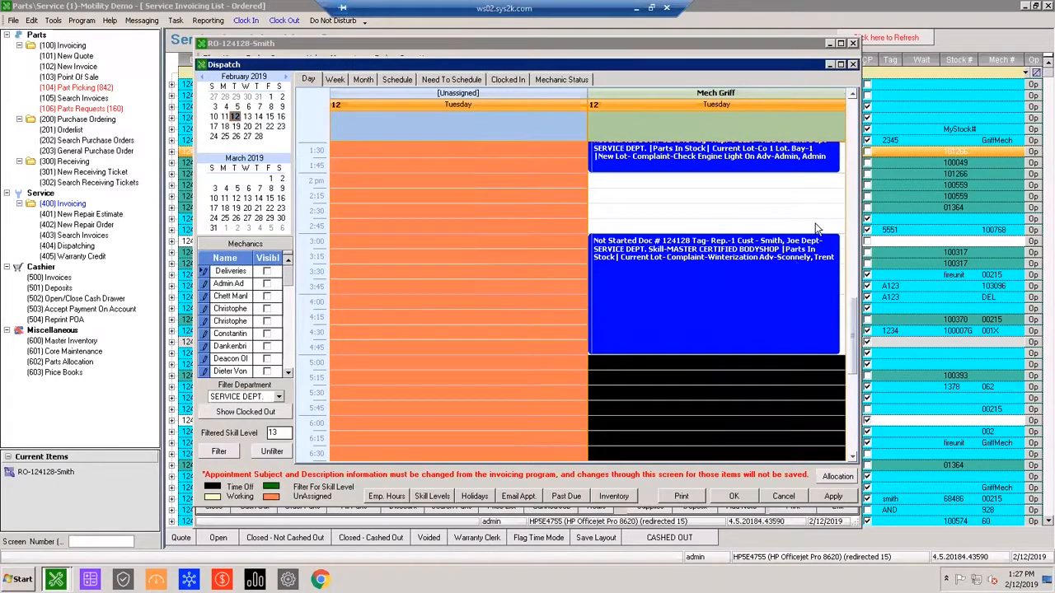
{"action": "scroll", "coordinate": [813, 236], "scroll_direction": "up", "scroll_amount": 1}
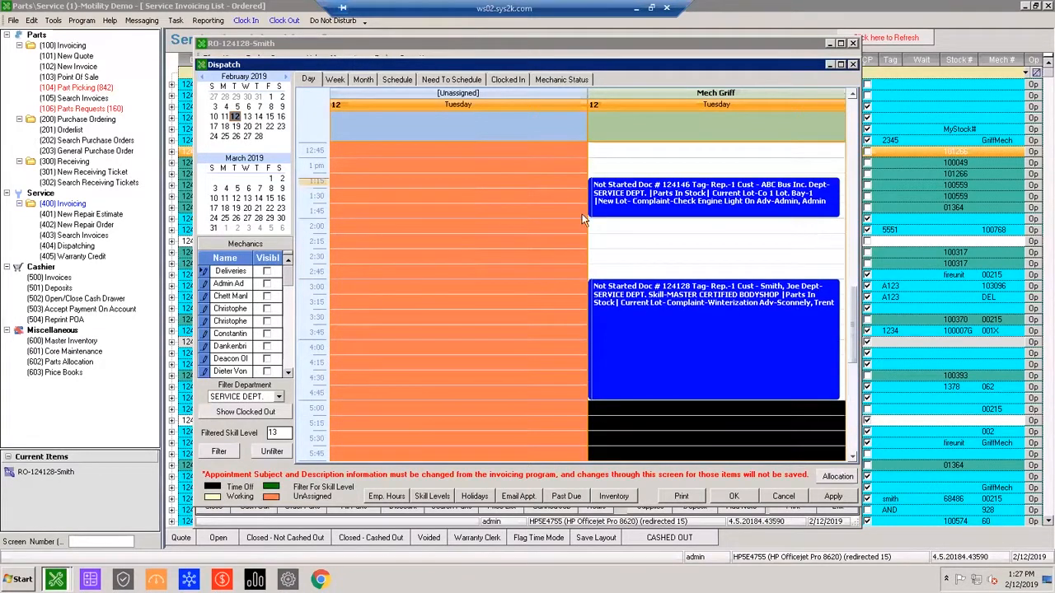
{"action": "left_click", "coordinate": [735, 497]}
Add a second repair to the repair order with the complaint "Rotate Tires".
{"action": "left_click", "coordinate": [335, 220]}
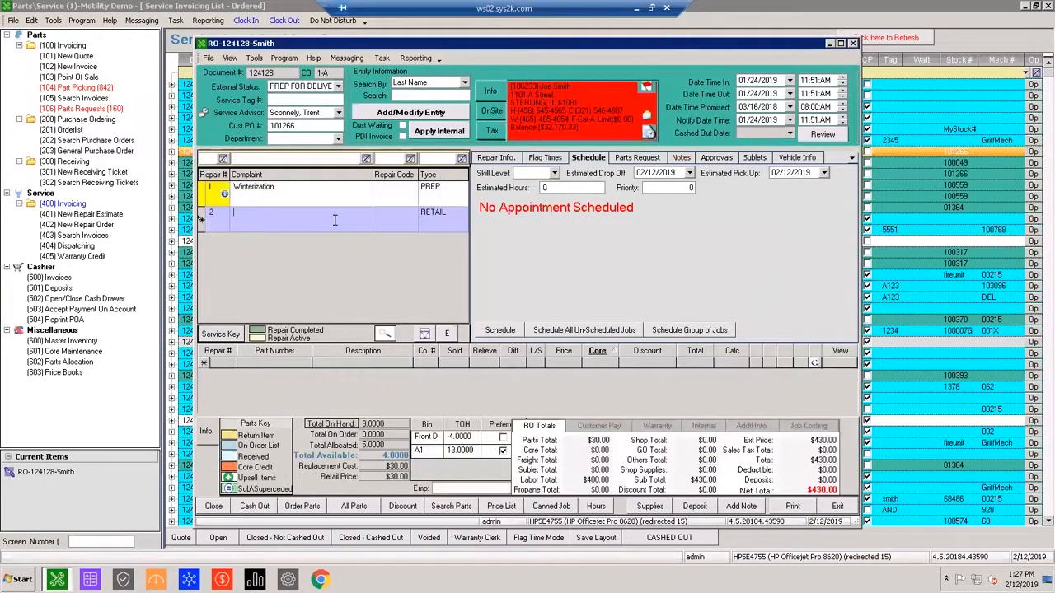
{"action": "left_click", "coordinate": [336, 203]}
{"action": "left_click", "coordinate": [333, 218]}
{"action": "type", "text": "Rotate Tires"}
{"action": "key", "text": "Tab"}
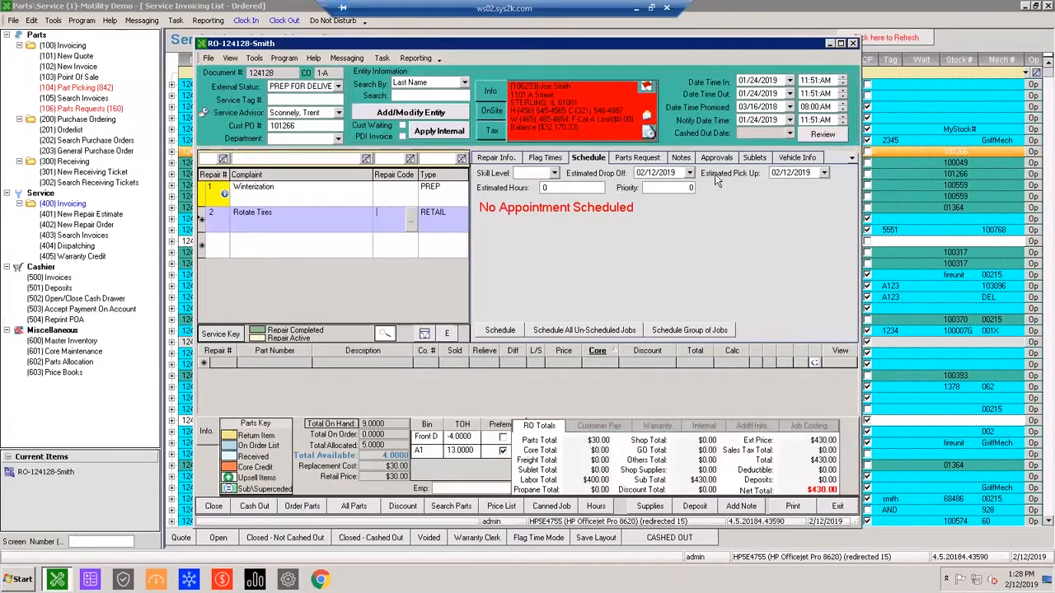
Set the Rotate Tires repair's estimated pick-up to 02/15/2019 and its estimated hours to 1.
{"action": "left_click", "coordinate": [825, 173]}
{"action": "left_click", "coordinate": [807, 238]}
{"action": "left_click", "coordinate": [672, 188]}
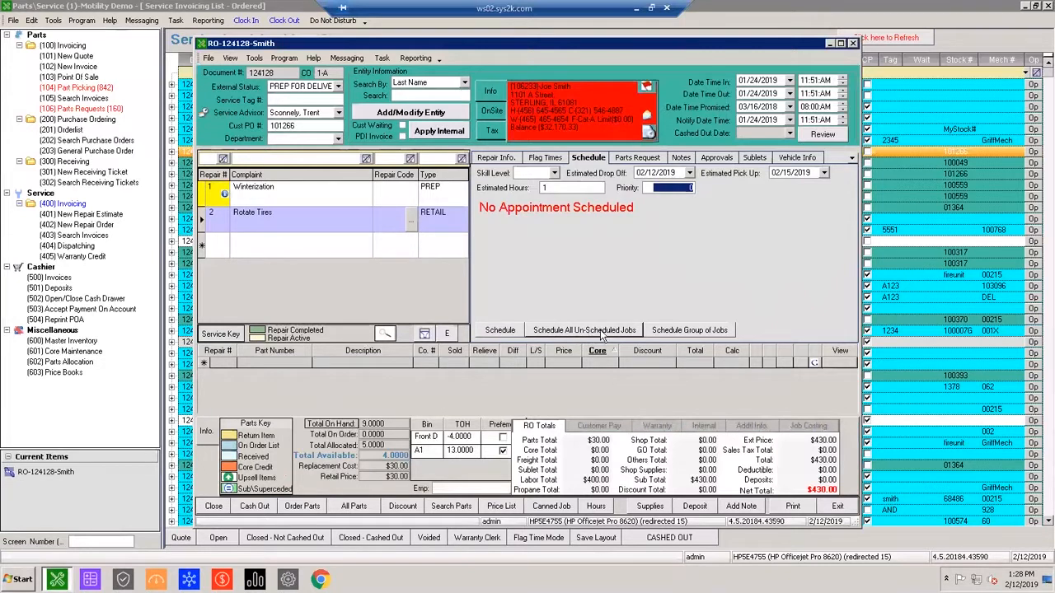
Add a third repair with the complaint "Inspect/QC" and show its repair information.
{"action": "left_click", "coordinate": [266, 242]}
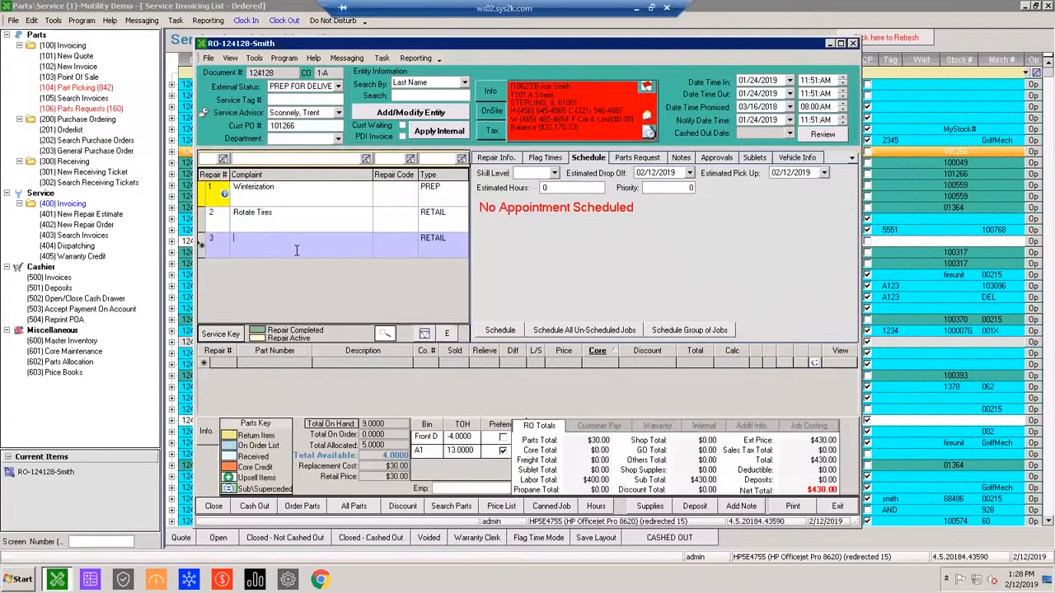
{"action": "type", "text": "Inspect/QC"}
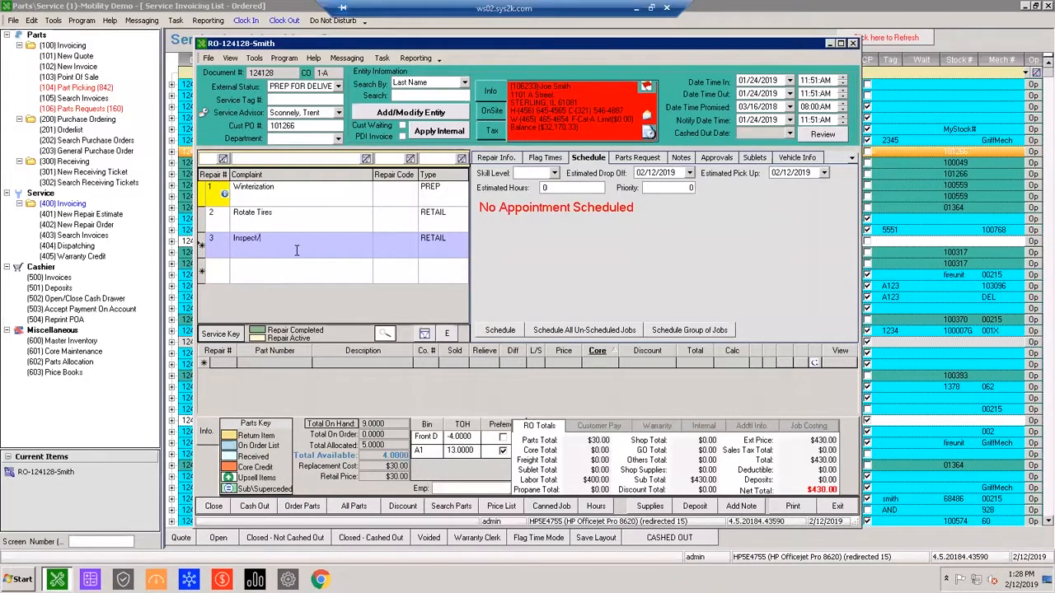
{"action": "left_click", "coordinate": [493, 158]}
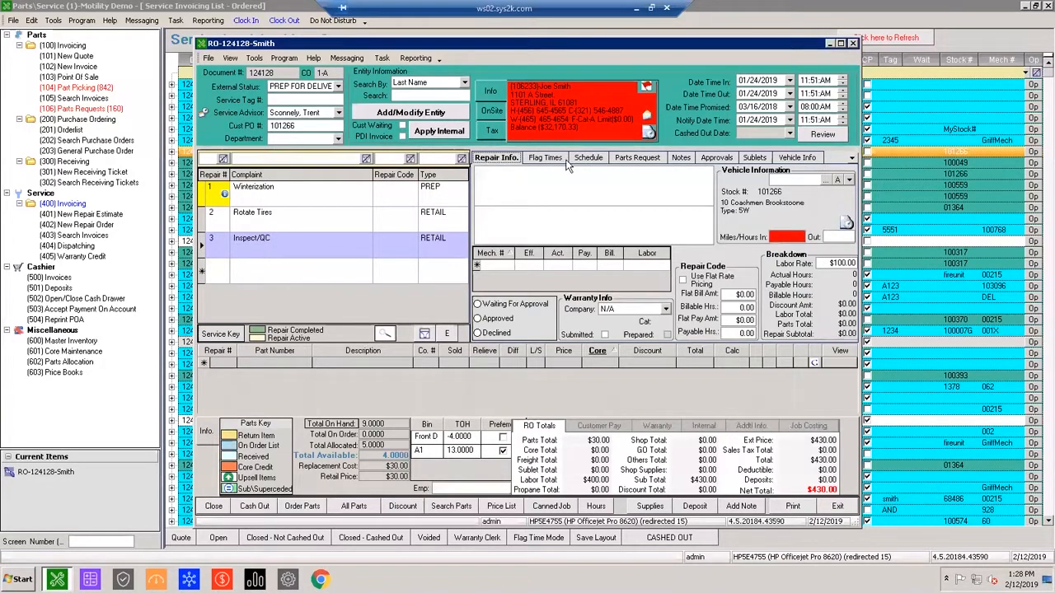
Start scheduling the Rotate Tires and Inspect/QC repairs together as one group of jobs, leaving out the winterization repair.
{"action": "left_click", "coordinate": [326, 215]}
{"action": "type", "text": "Rotate Tires"}
{"action": "left_click", "coordinate": [590, 158]}
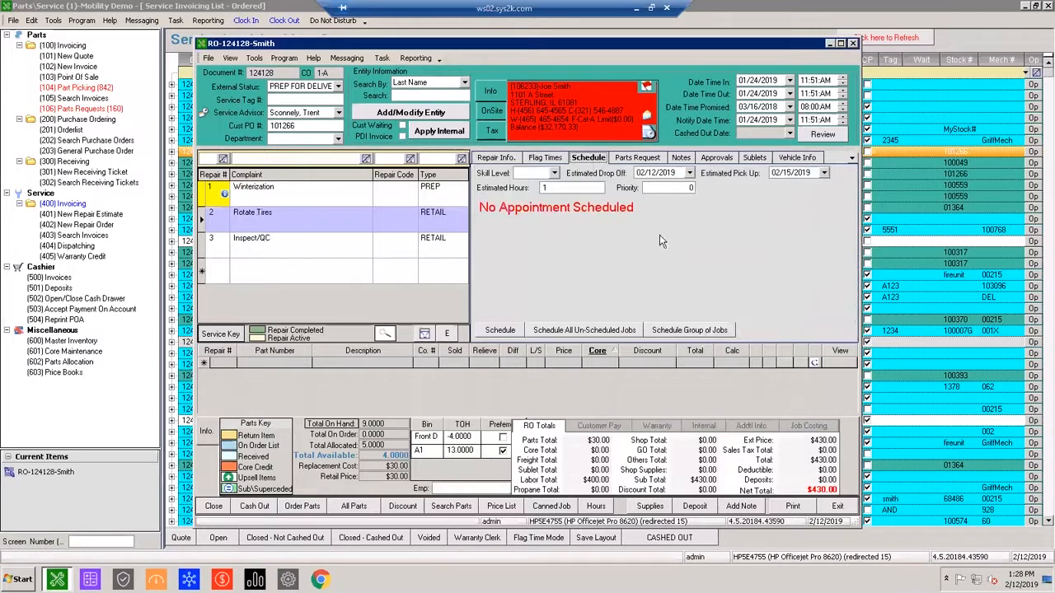
{"action": "left_click", "coordinate": [580, 187]}
{"action": "left_click", "coordinate": [655, 328]}
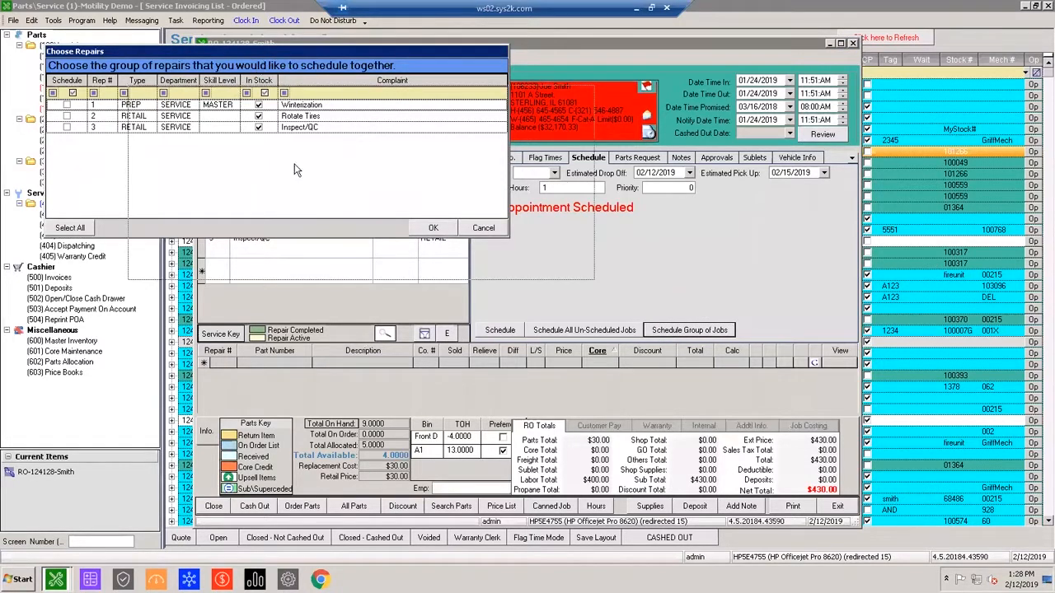
{"action": "left_click_drag", "start_coordinate": [270, 61], "coordinate": [371, 133]}
{"action": "left_click", "coordinate": [167, 187]}
{"action": "left_click", "coordinate": [166, 198]}
{"action": "left_click", "coordinate": [533, 298]}
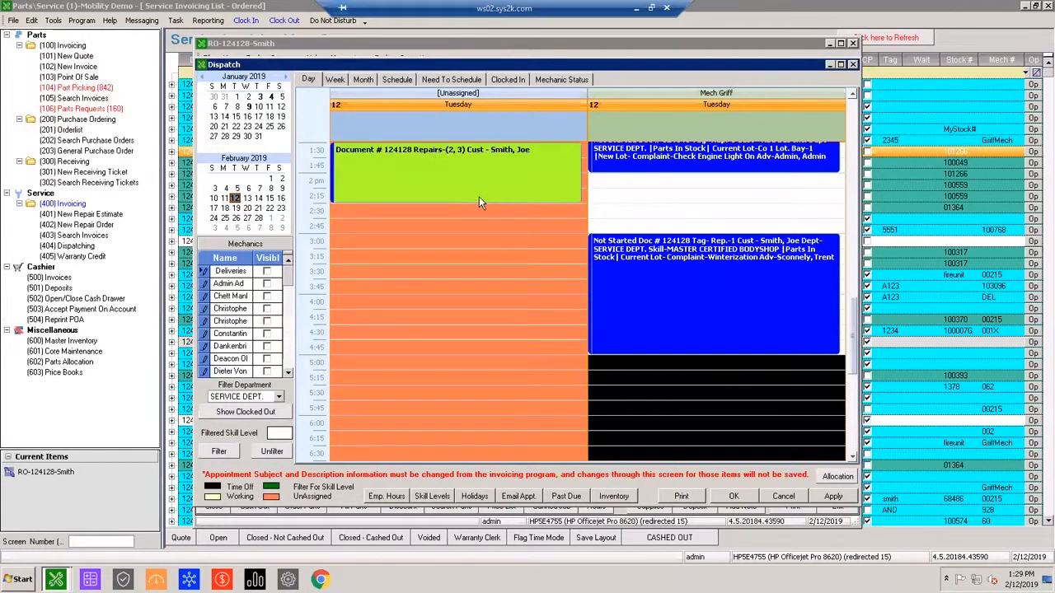
Maximize the dispatch calendar and display February 12 and 13, 2019 side by side.
{"action": "scroll", "coordinate": [708, 302], "scroll_direction": "up", "scroll_amount": 1}
{"action": "scroll", "coordinate": [708, 302], "scroll_direction": "up", "scroll_amount": 1}
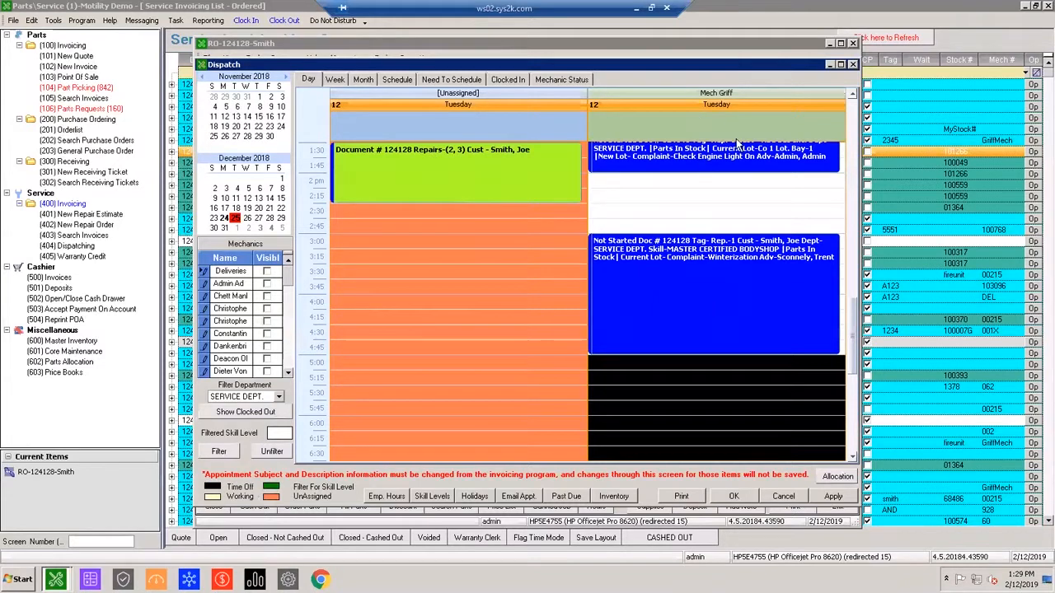
{"action": "left_click", "coordinate": [841, 64]}
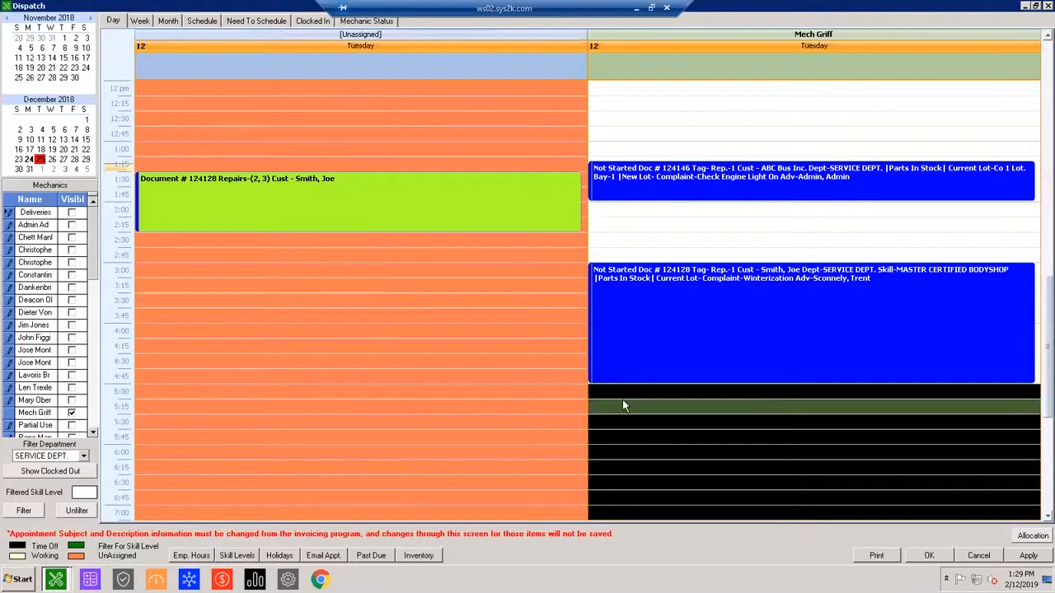
{"action": "scroll", "coordinate": [626, 395], "scroll_direction": "up", "scroll_amount": 3}
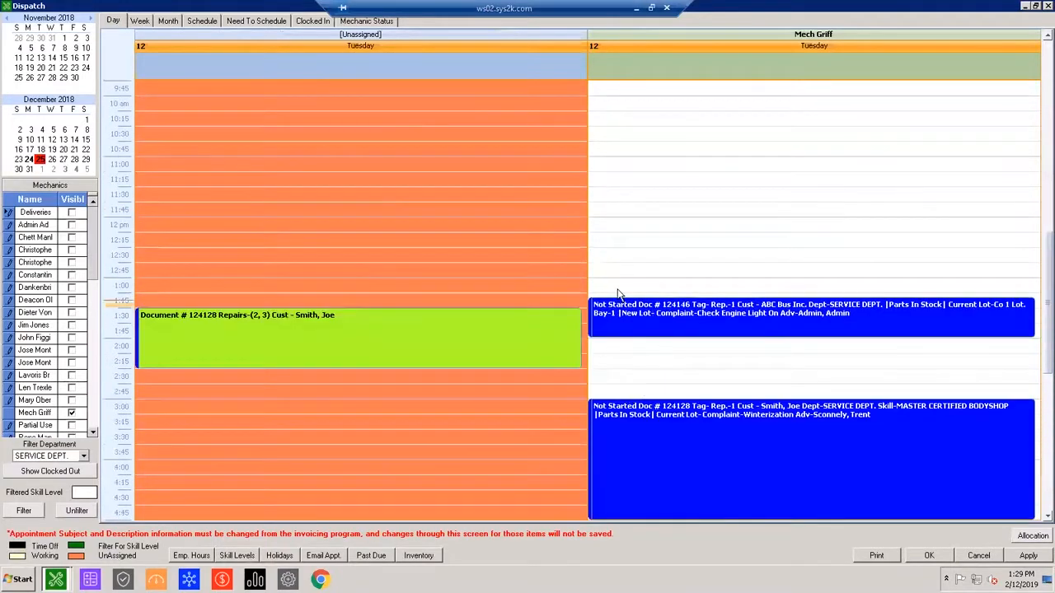
{"action": "scroll", "coordinate": [577, 281], "scroll_direction": "down", "scroll_amount": 1}
{"action": "left_click_drag", "start_coordinate": [38, 160], "coordinate": [52, 160]}
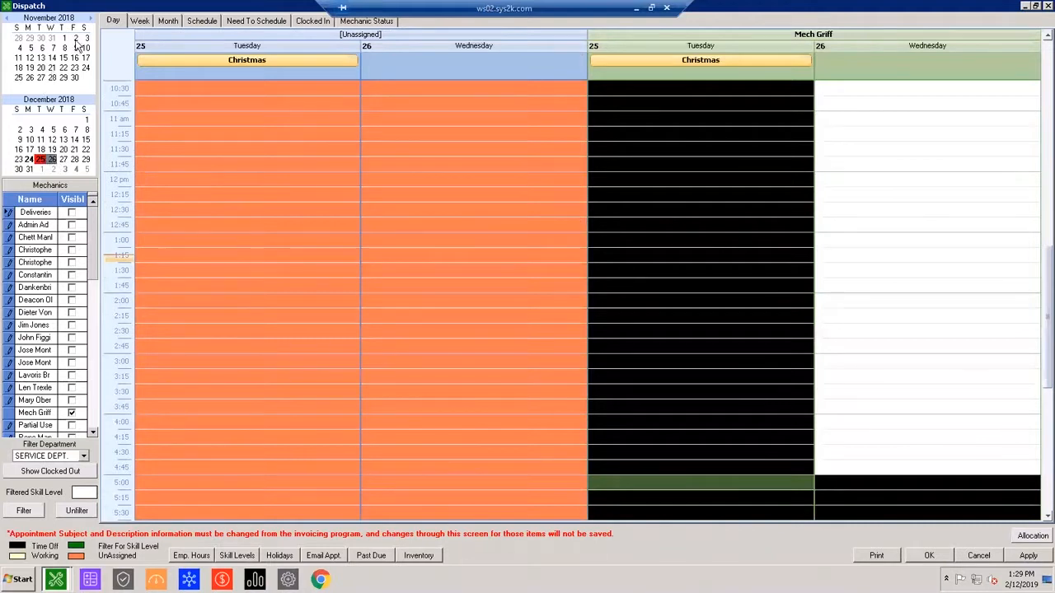
{"action": "left_click", "coordinate": [92, 20]}
{"action": "left_click", "coordinate": [91, 20]}
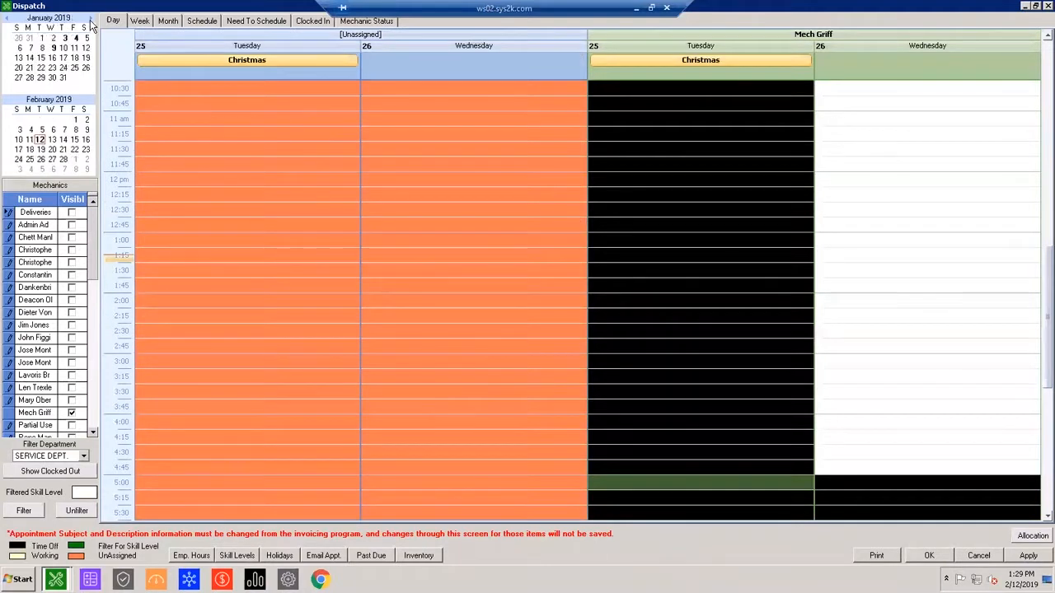
{"action": "left_click_drag", "start_coordinate": [40, 140], "coordinate": [53, 140]}
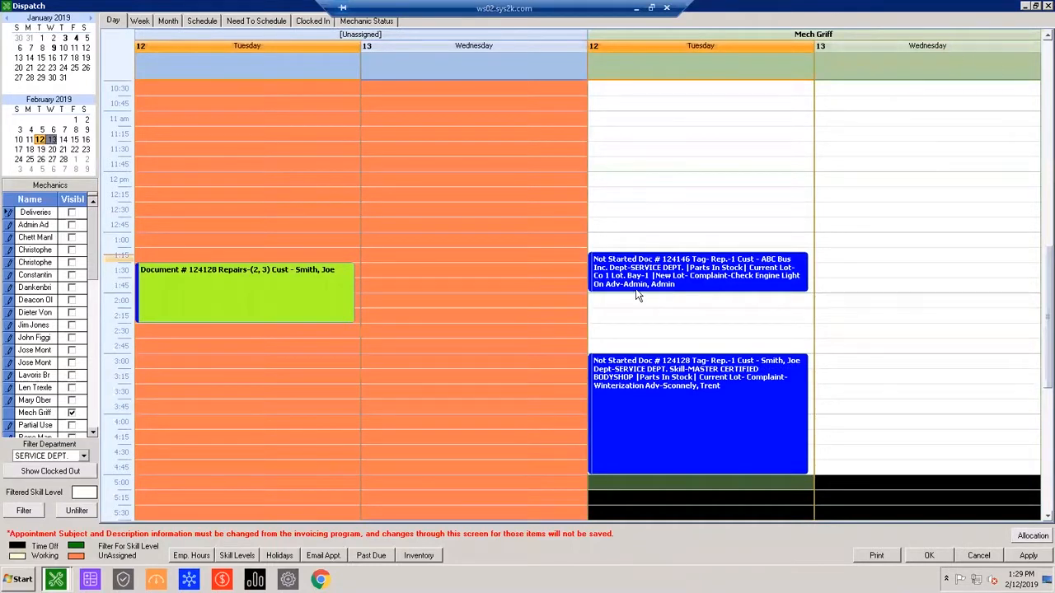
Assign the grouped appointment to the displayed mechanic from 8:15 AM to 9:15 AM on 02/13/2019 and save the dispatch schedule.
{"action": "left_click_drag", "start_coordinate": [299, 290], "coordinate": [978, 183]}
{"action": "left_click_drag", "start_coordinate": [852, 106], "coordinate": [865, 188]}
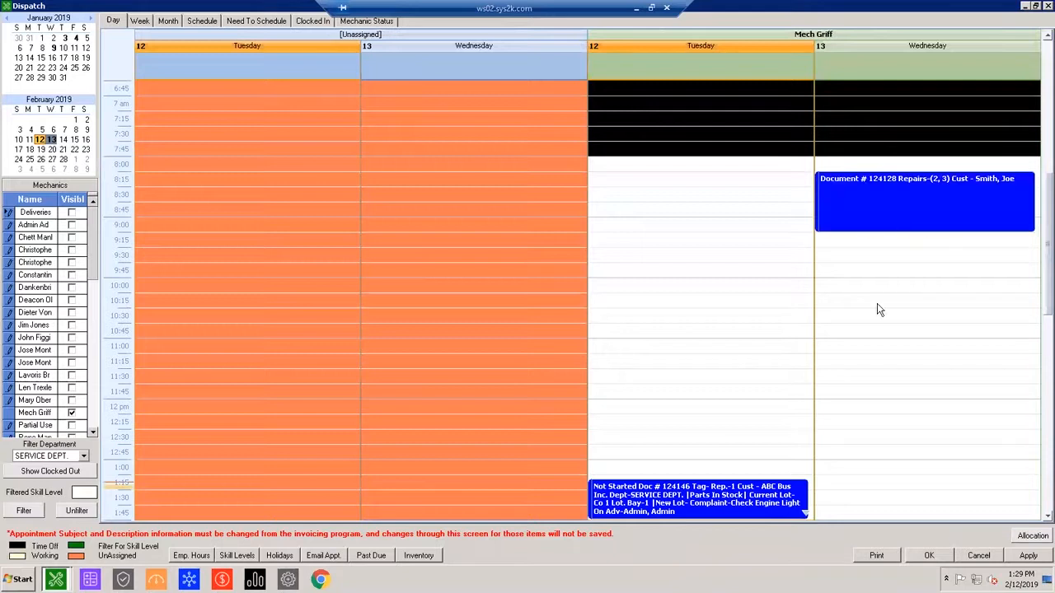
{"action": "left_click", "coordinate": [881, 310]}
{"action": "left_click", "coordinate": [1022, 556]}
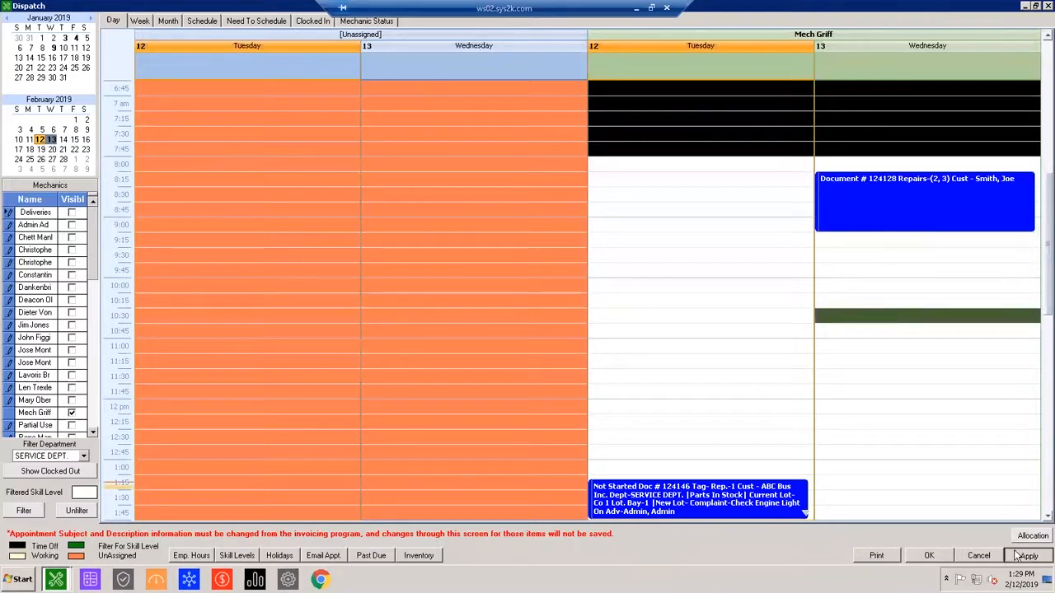
{"action": "left_click", "coordinate": [946, 560]}
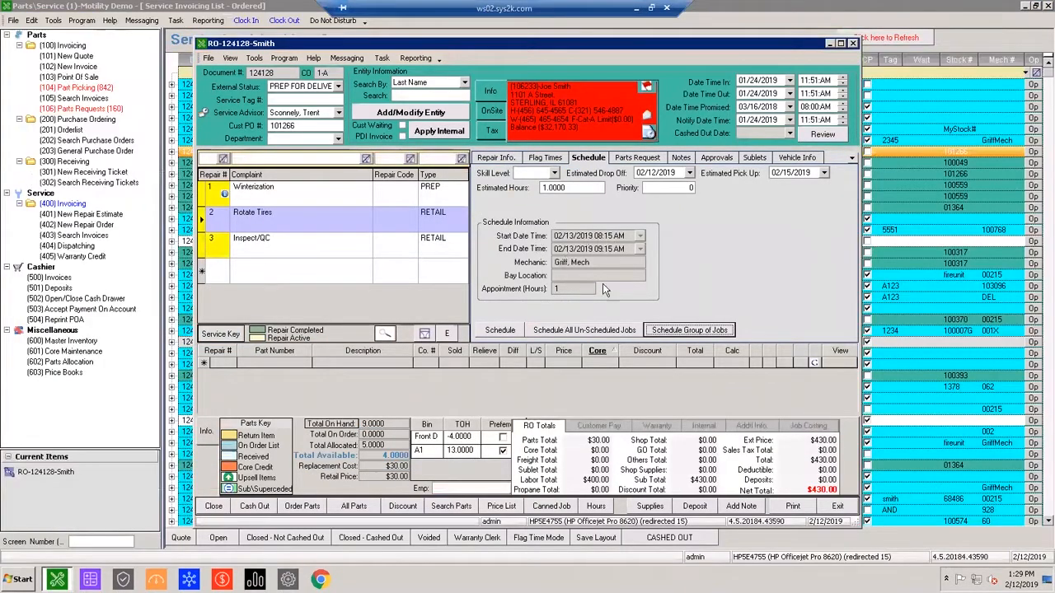
Review the schedule information of the Rotate Tires repair and check how the grouped Inspect/QC repair's appointment is handled.
{"action": "left_click", "coordinate": [574, 237]}
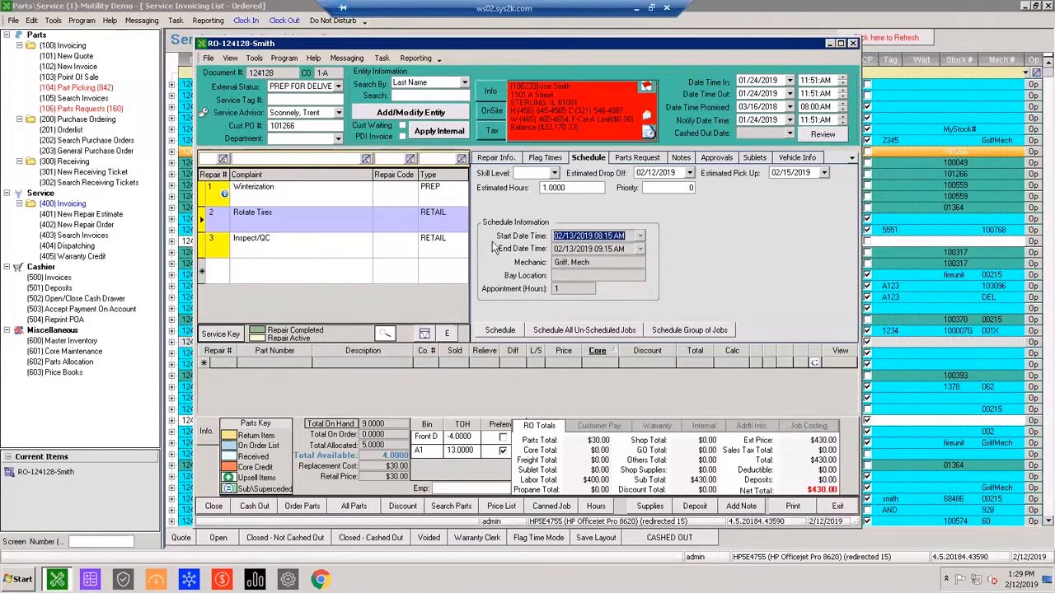
{"action": "left_click", "coordinate": [618, 249]}
{"action": "left_click", "coordinate": [602, 265]}
{"action": "left_click", "coordinate": [601, 275]}
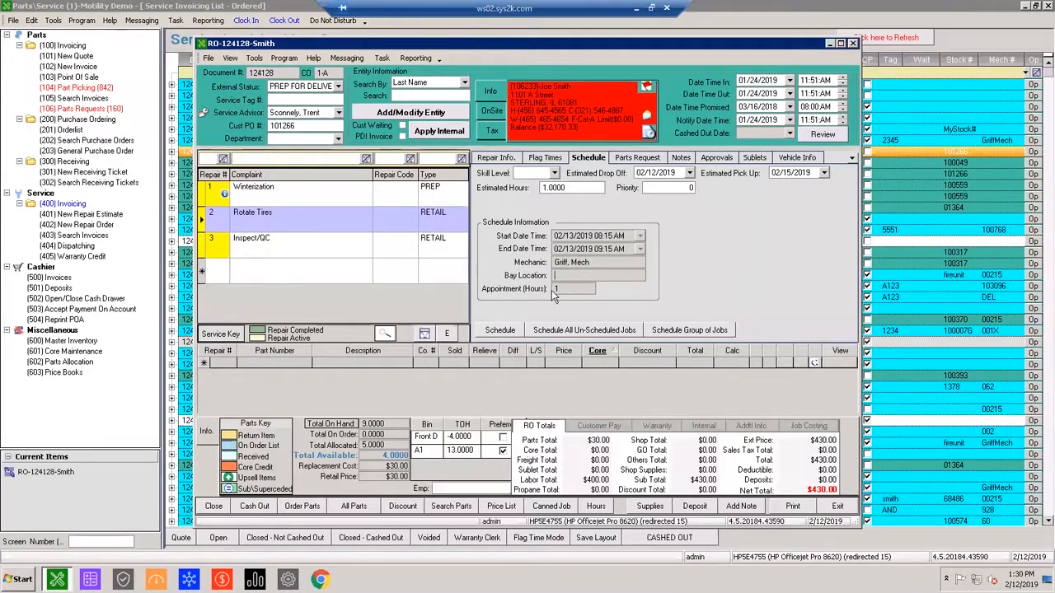
{"action": "left_click", "coordinate": [229, 251]}
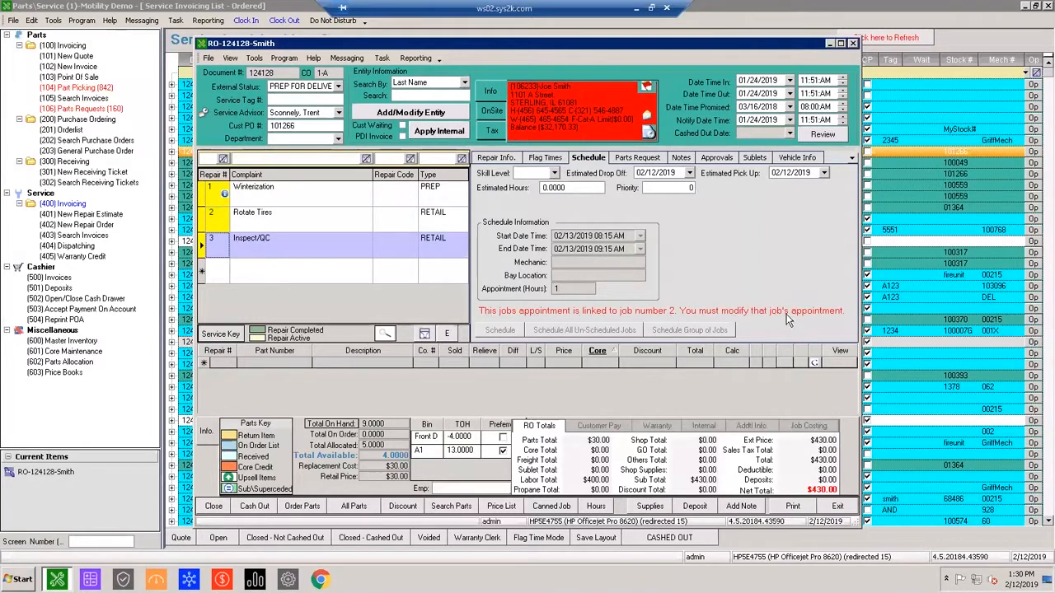
{"action": "left_click", "coordinate": [316, 216]}
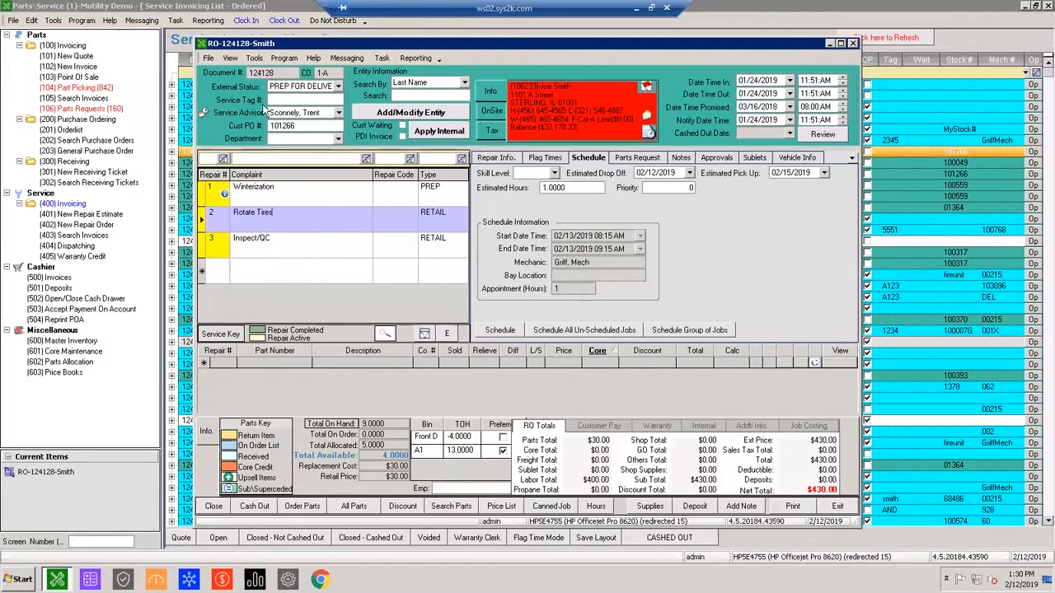
Open the dispatch calendar and display February 12 through 14, 2019 side by side for the visible mechanic.
{"action": "left_click", "coordinate": [54, 20]}
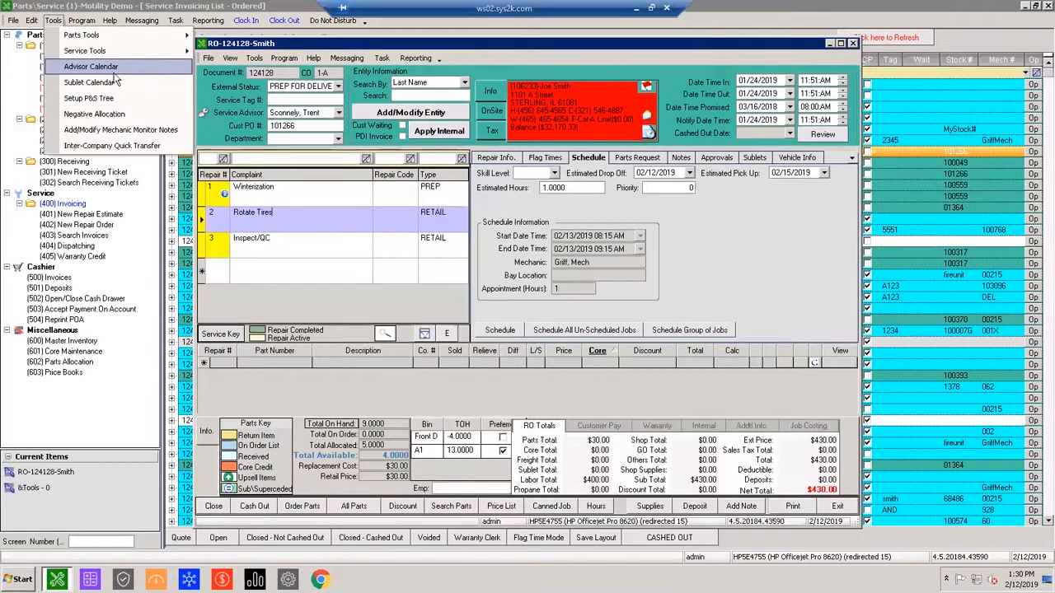
{"action": "left_click", "coordinate": [55, 21]}
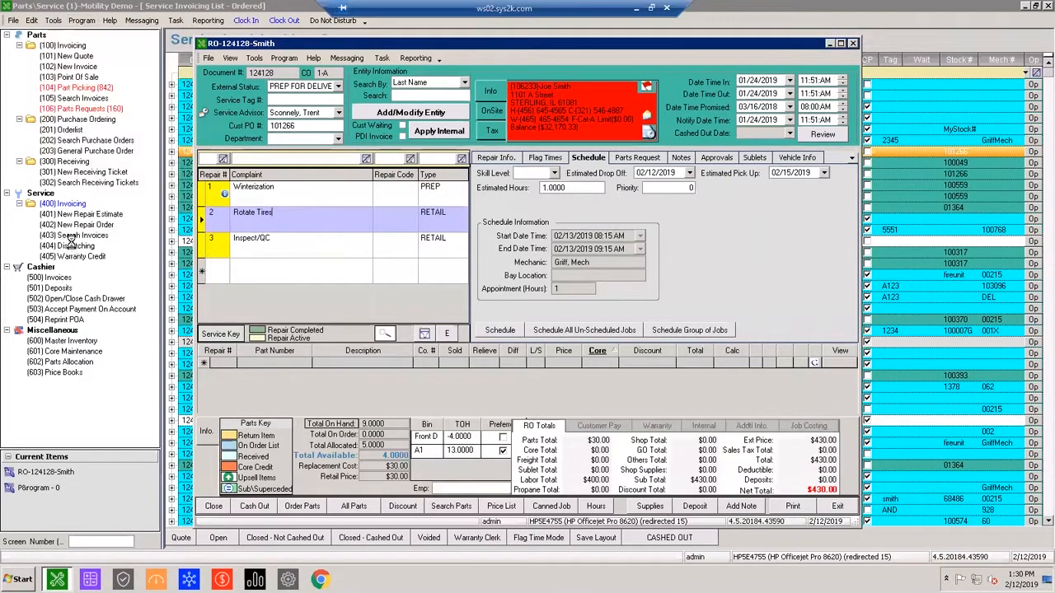
{"action": "left_click", "coordinate": [74, 245]}
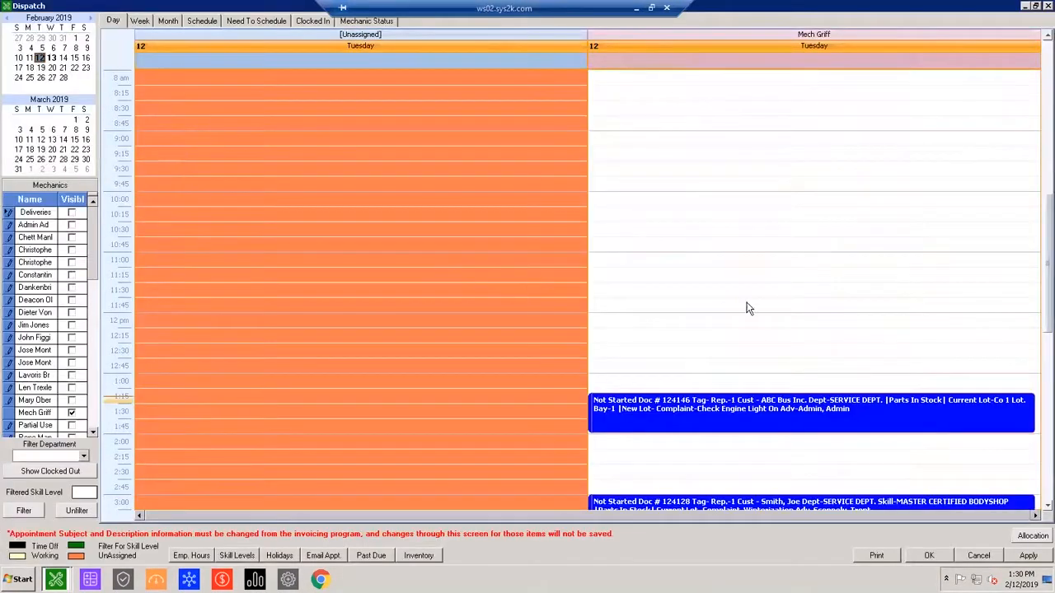
{"action": "scroll", "coordinate": [699, 351], "scroll_direction": "down", "scroll_amount": 4}
{"action": "left_click_drag", "start_coordinate": [694, 369], "coordinate": [689, 342]}
{"action": "left_click_drag", "start_coordinate": [40, 58], "coordinate": [63, 57]}
{"action": "left_click", "coordinate": [843, 322]}
Move the mechanic's Winterization appointment to 10:00 AM and the grouped Rotate Tires appointment to 12:00 PM on February 13, and save the schedule.
{"action": "left_click_drag", "start_coordinate": [712, 340], "coordinate": [795, 295]}
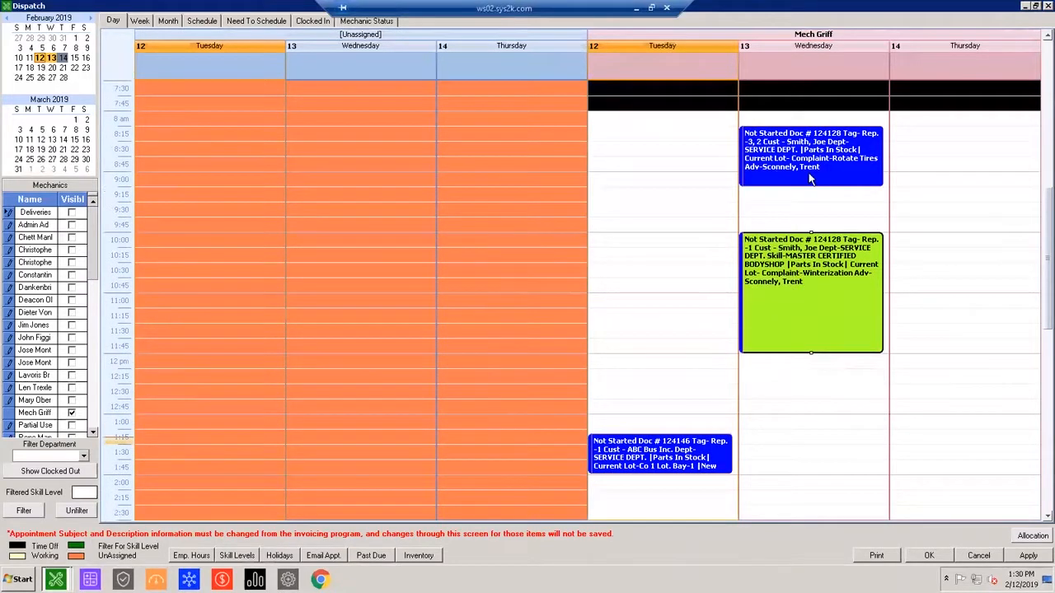
{"action": "left_click_drag", "start_coordinate": [810, 179], "coordinate": [758, 393]}
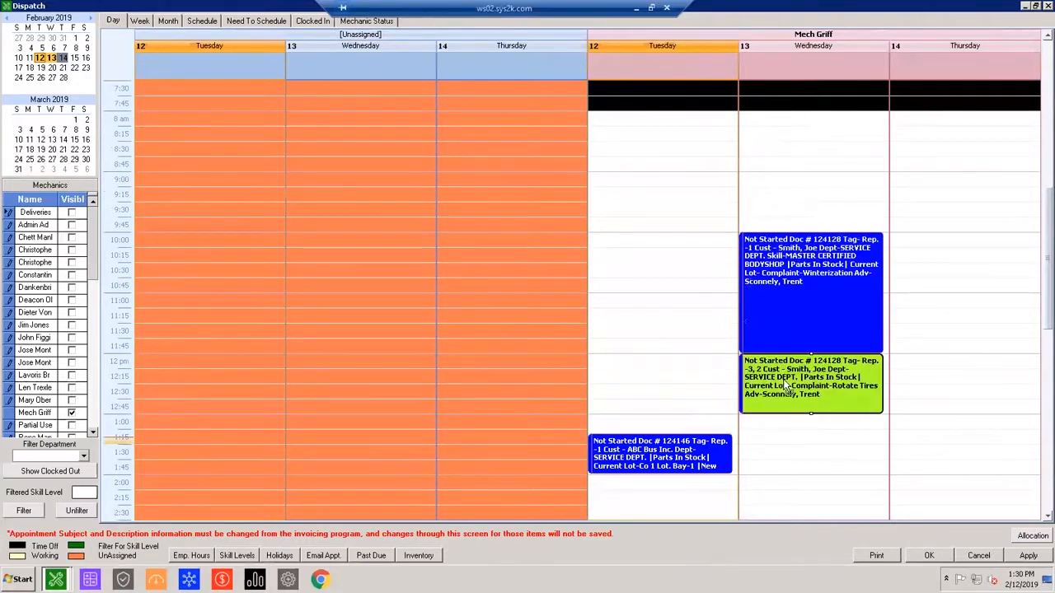
{"action": "left_click", "coordinate": [993, 335]}
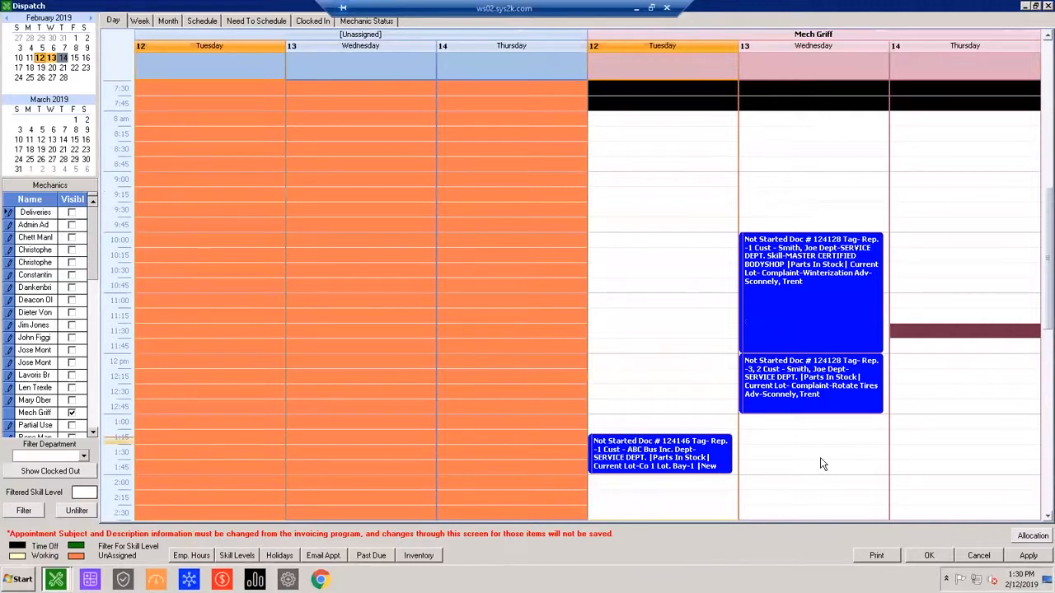
{"action": "left_click", "coordinate": [927, 557]}
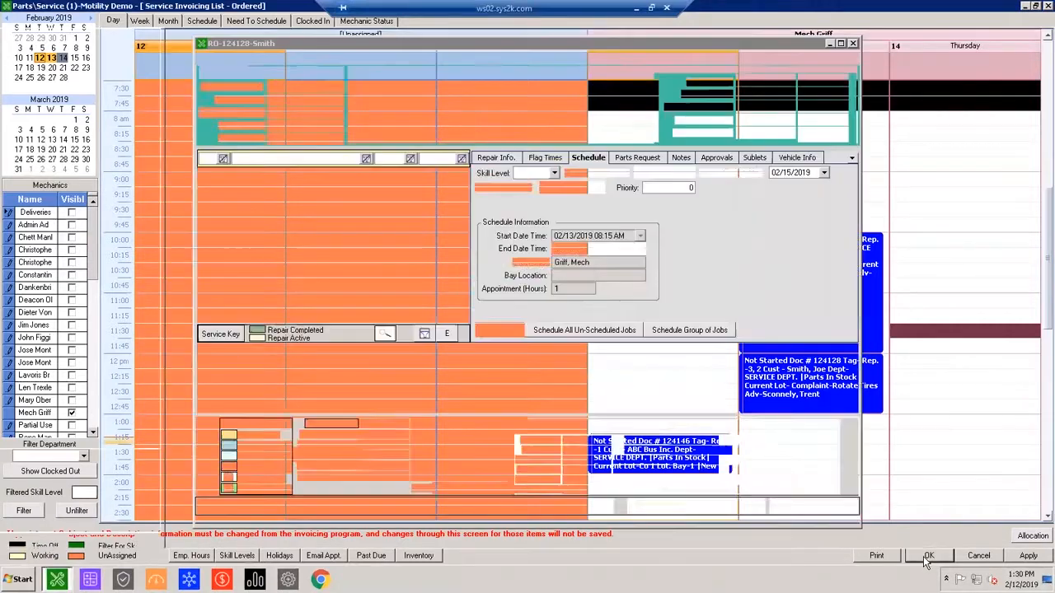
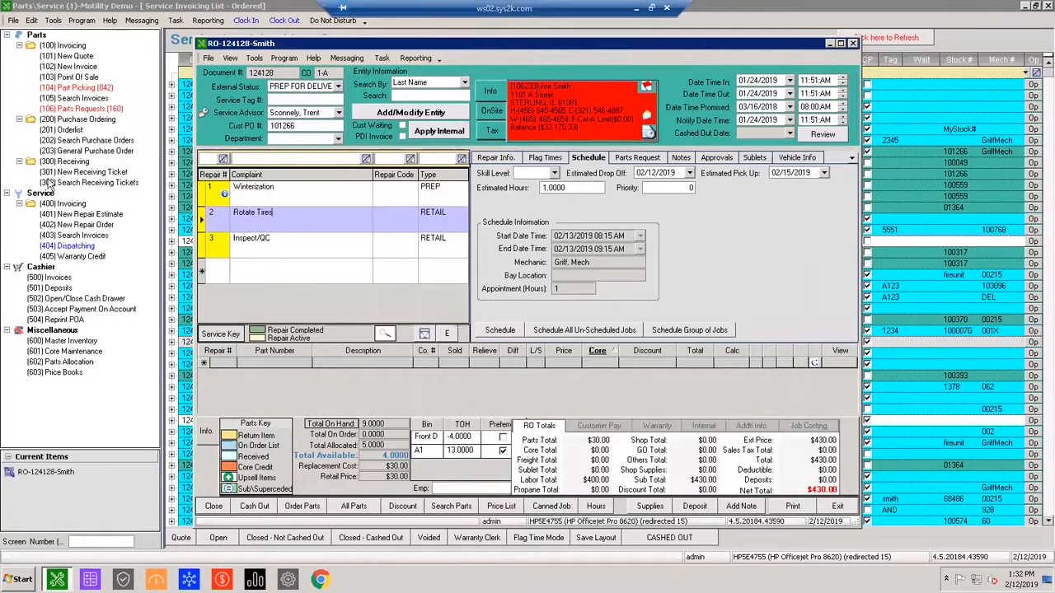
Open the dispatch calendar and display February 11 through 15, 2019 side by side for the visible mechanic.
{"action": "left_click", "coordinate": [79, 244]}
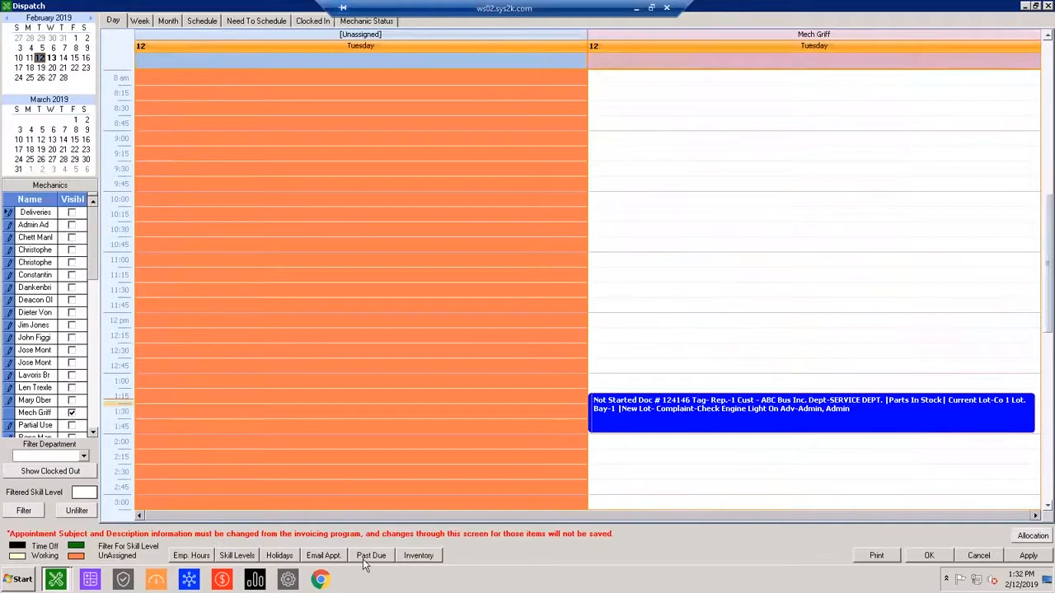
{"action": "left_click", "coordinate": [616, 336]}
{"action": "scroll", "coordinate": [196, 166], "scroll_direction": "up", "scroll_amount": 1}
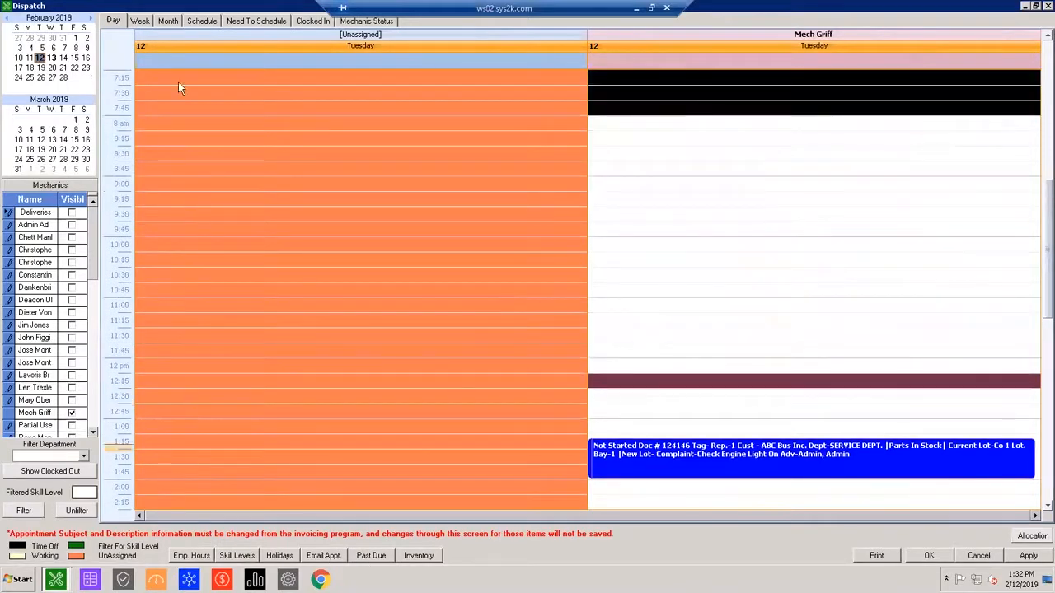
{"action": "left_click_drag", "start_coordinate": [29, 58], "coordinate": [74, 59]}
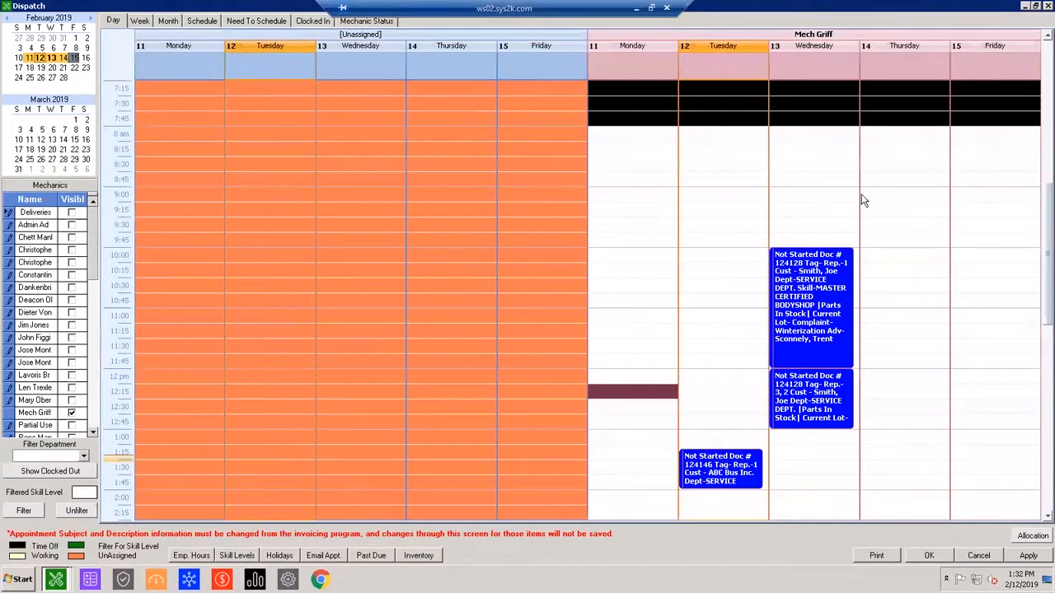
{"action": "left_click", "coordinate": [863, 200]}
{"action": "scroll", "coordinate": [852, 251], "scroll_direction": "down", "scroll_amount": 1}
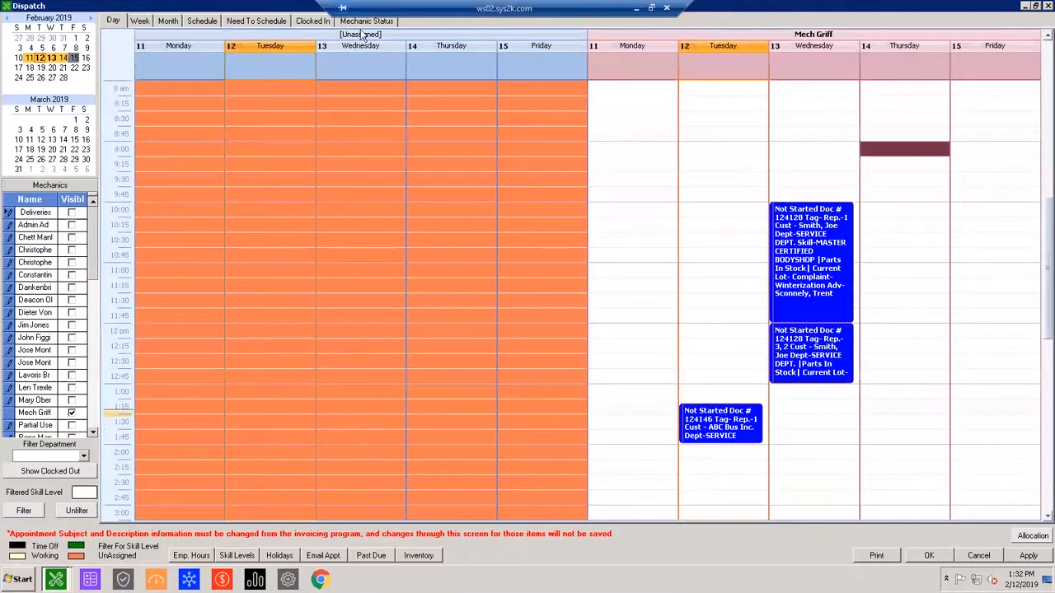
Review the mechanic's appointments in the weekly view, check the preceding week, and minimize the dispatch calendar.
{"action": "left_click", "coordinate": [141, 20]}
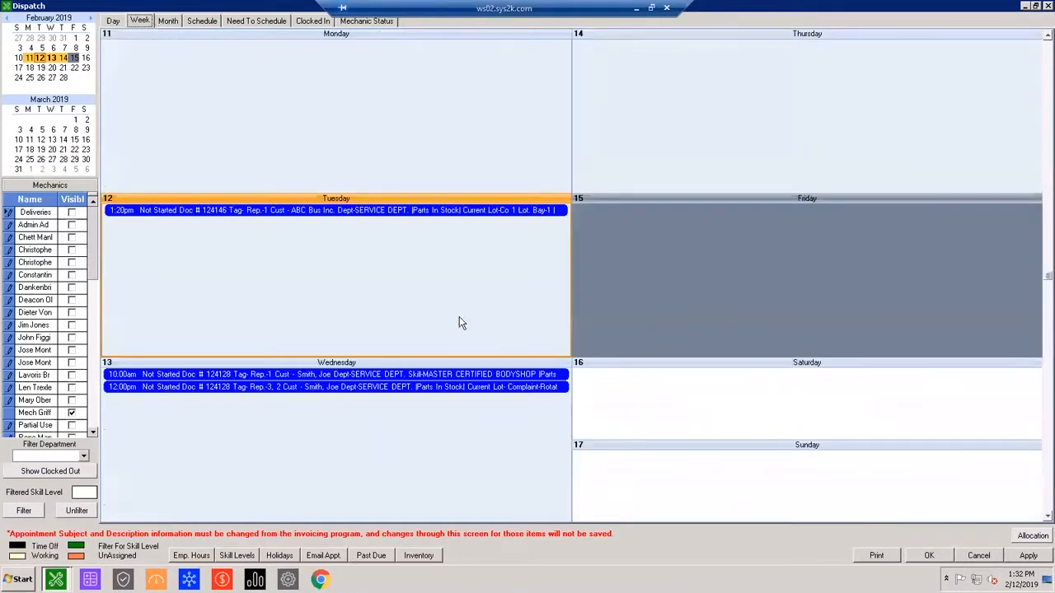
{"action": "scroll", "coordinate": [459, 318], "scroll_direction": "up", "scroll_amount": 1}
{"action": "scroll", "coordinate": [287, 287], "scroll_direction": "down", "scroll_amount": 1}
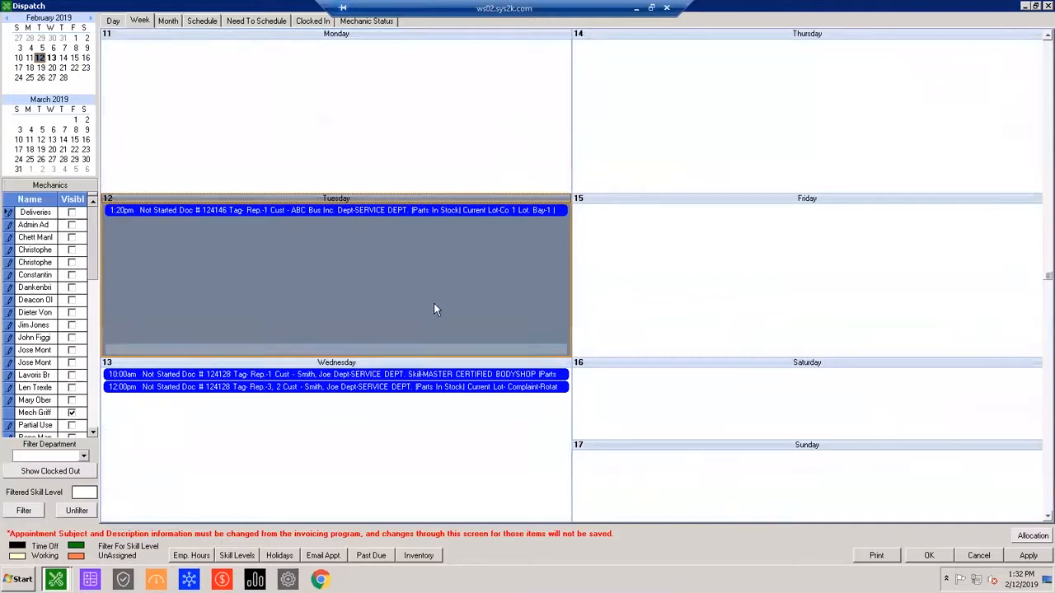
{"action": "scroll", "coordinate": [409, 309], "scroll_direction": "up", "scroll_amount": 1}
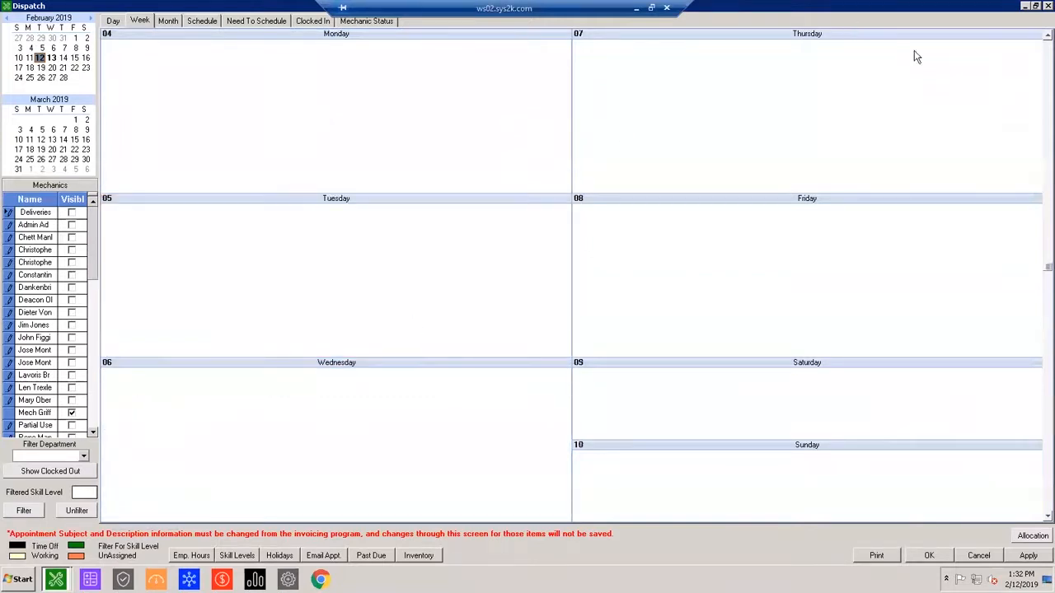
{"action": "left_click", "coordinate": [1025, 7]}
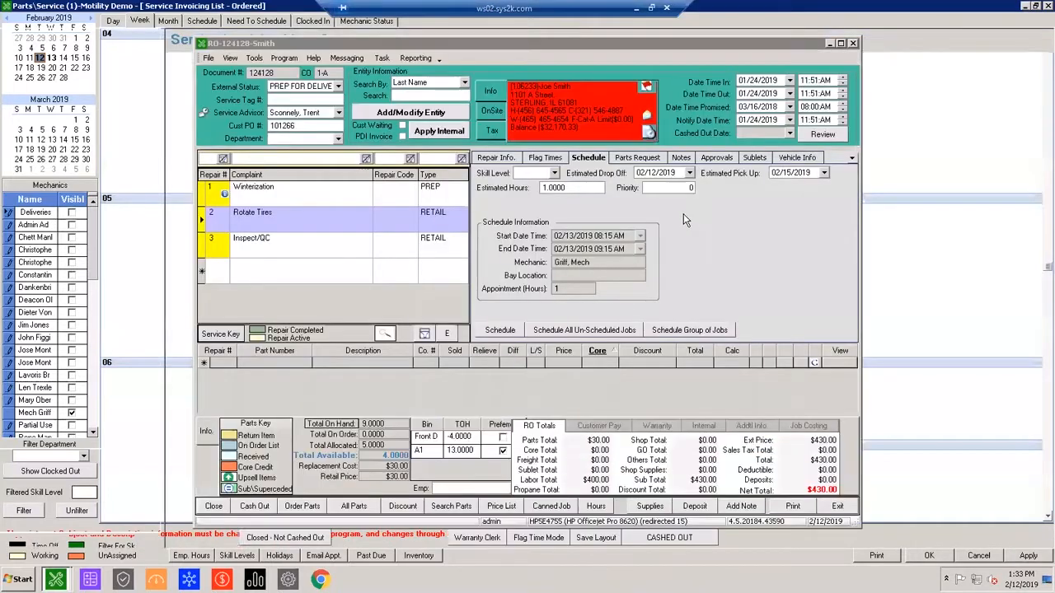
Set the repair status of the Inspect/QC and Rotate Tires repairs to Completed.
{"action": "left_click", "coordinate": [315, 255]}
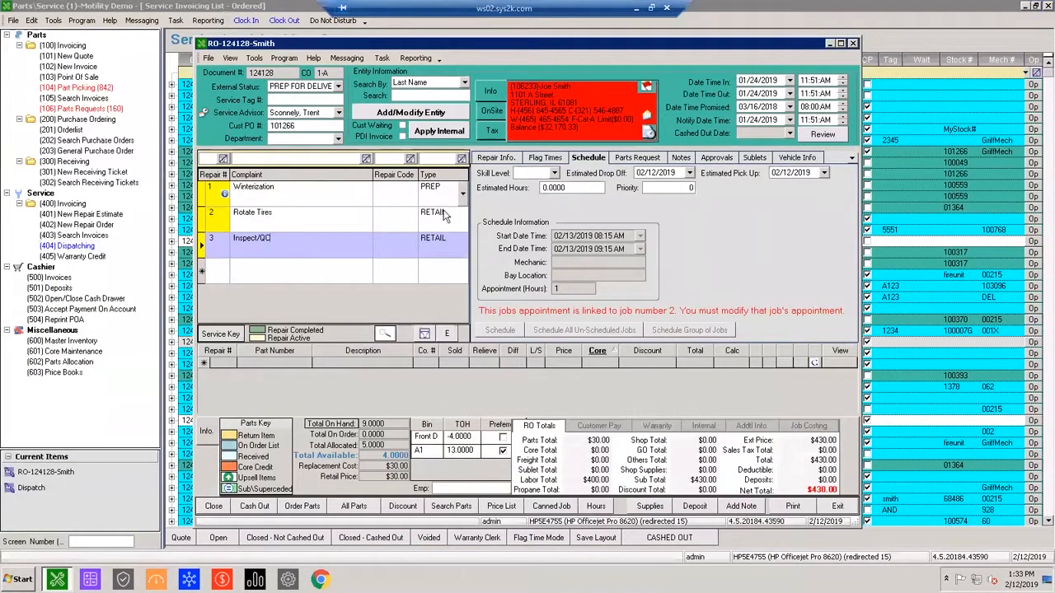
{"action": "left_click", "coordinate": [546, 159]}
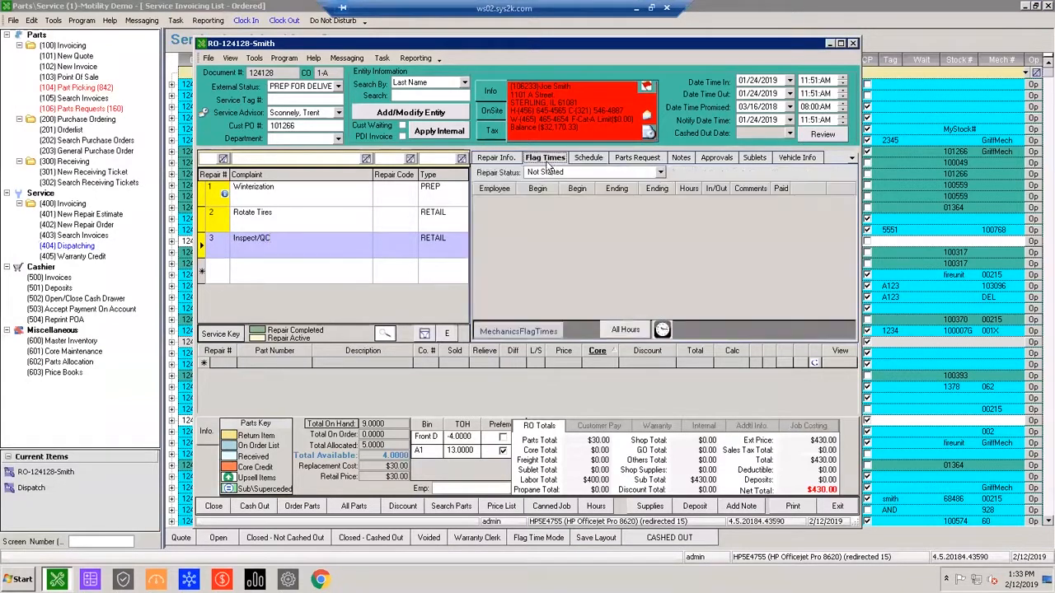
{"action": "left_click", "coordinate": [660, 173]}
{"action": "left_click", "coordinate": [543, 243]}
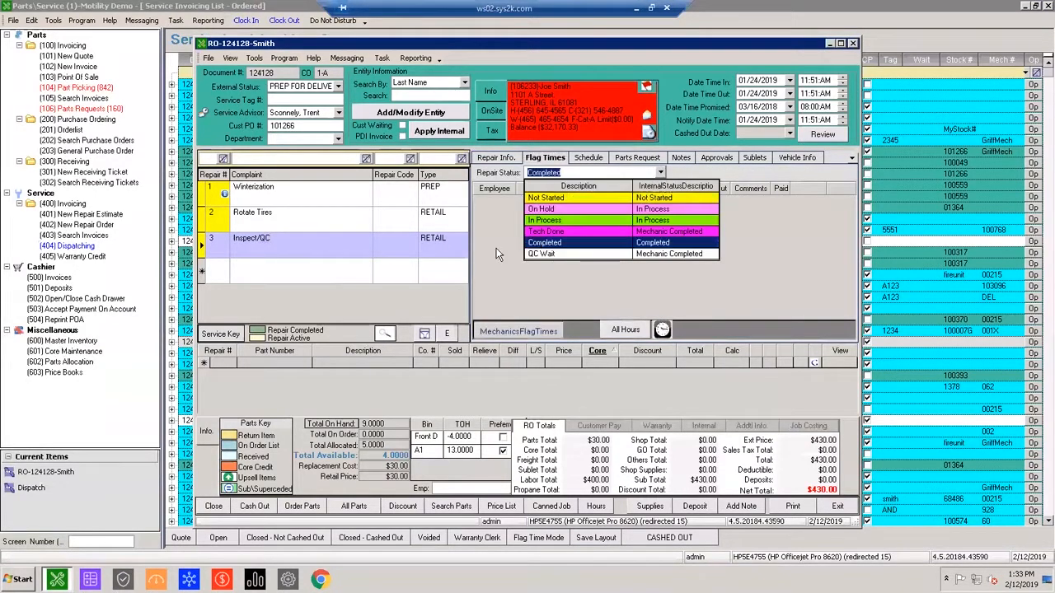
{"action": "left_click", "coordinate": [361, 217]}
{"action": "left_click", "coordinate": [660, 173]}
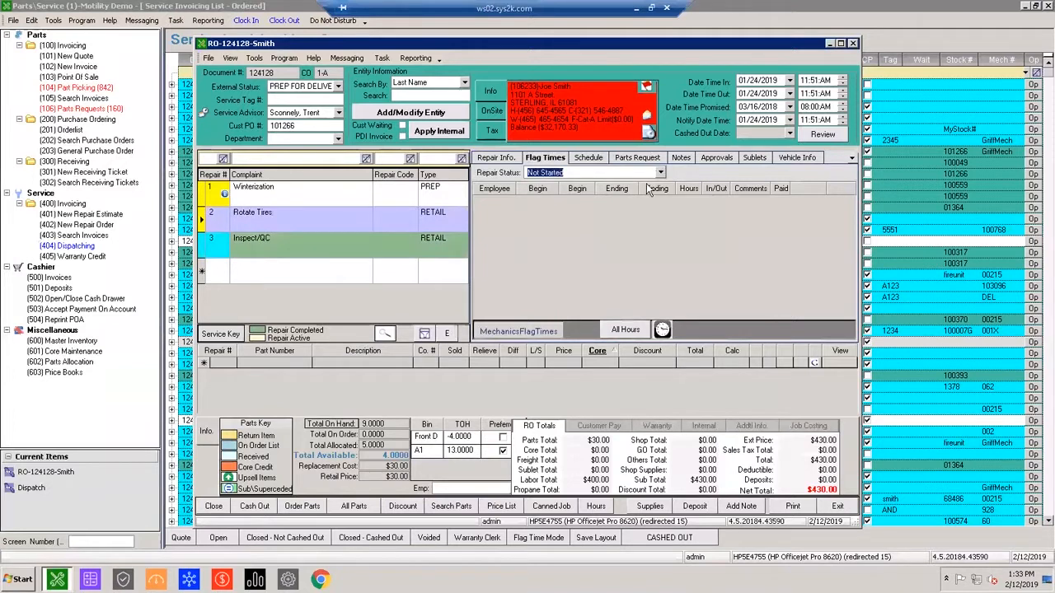
{"action": "left_click", "coordinate": [557, 245]}
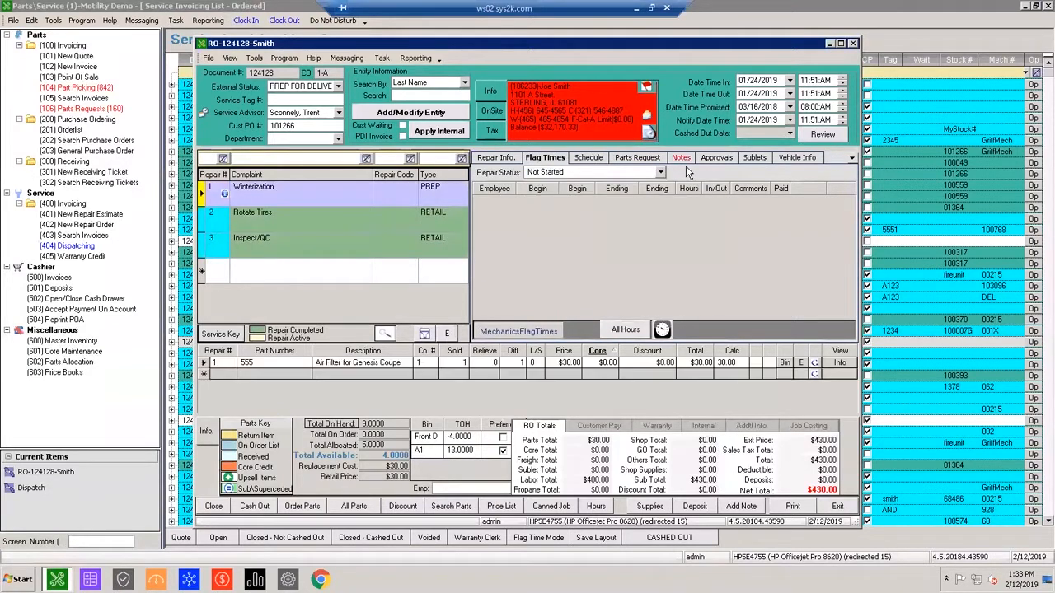
Try to set the Winterization repair's status to Completed.
{"action": "left_click", "coordinate": [660, 173]}
{"action": "left_click", "coordinate": [565, 243]}
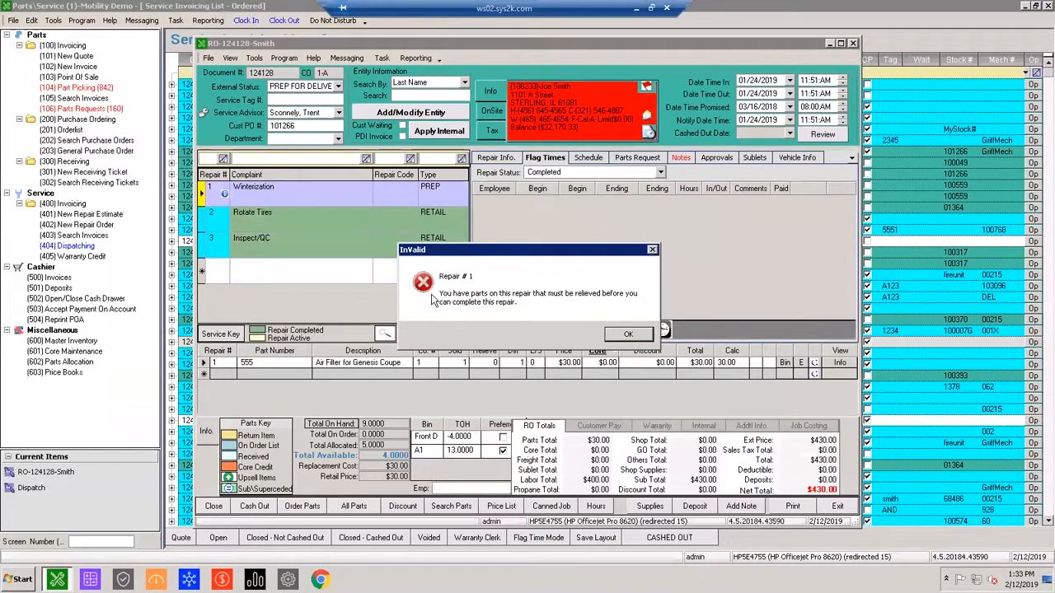
{"action": "left_click", "coordinate": [627, 334]}
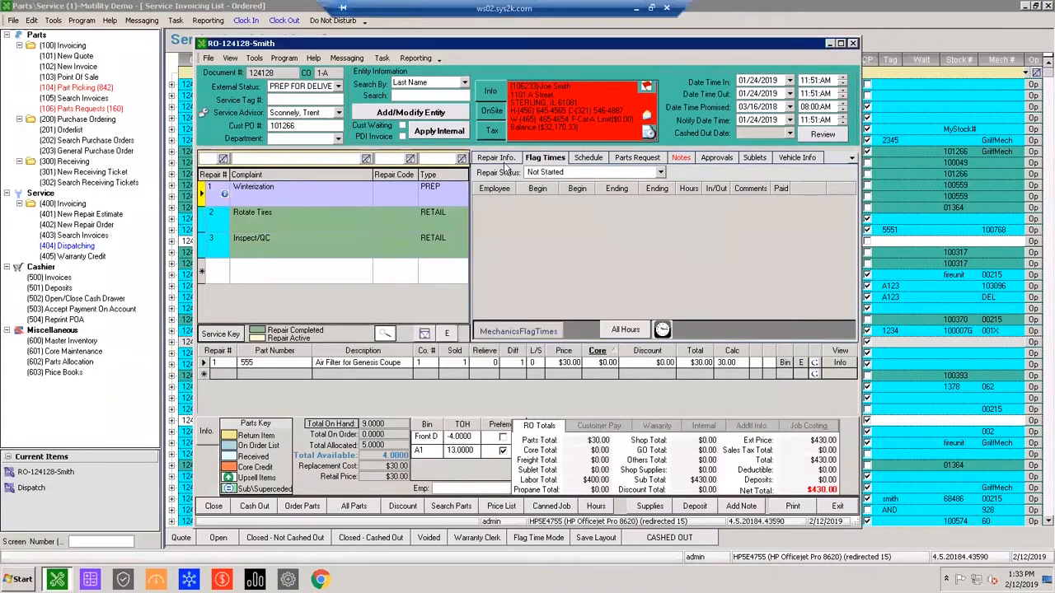
Relieve a quantity of 1 for the Air Filter part on the Winterization repair.
{"action": "left_click", "coordinate": [503, 160]}
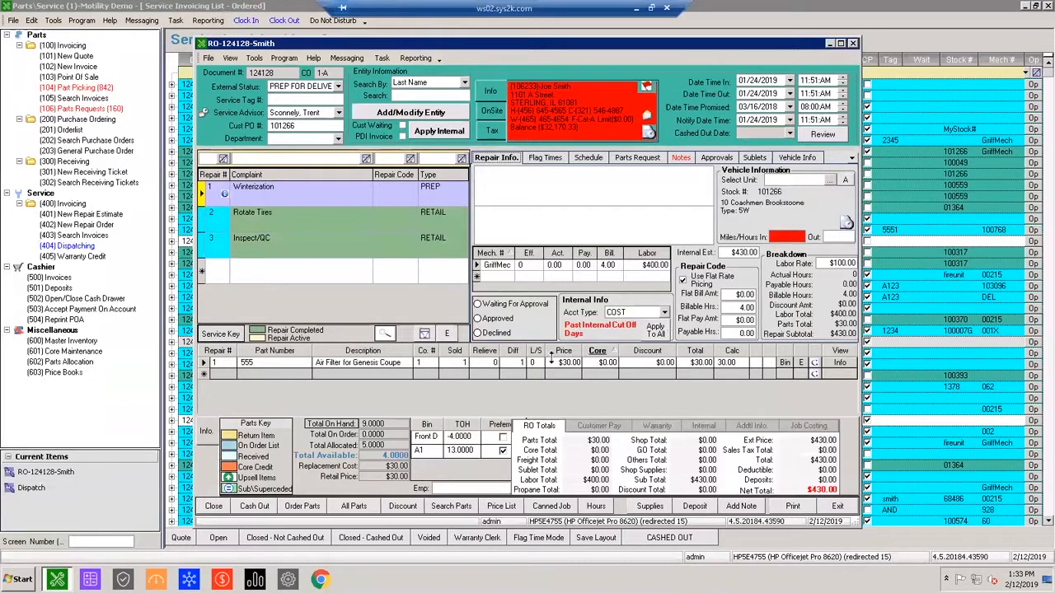
{"action": "left_click", "coordinate": [495, 363]}
{"action": "type", "text": "1"}
{"action": "key", "text": "Tab"}
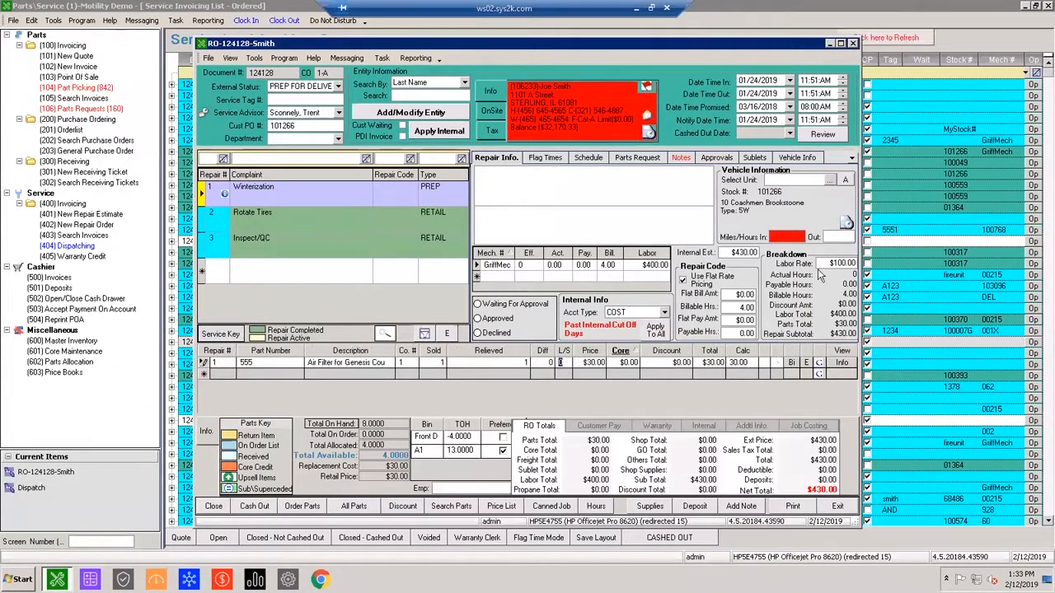
Set the Winterization repair's status to Completed, checking its schedule information first.
{"action": "left_click", "coordinate": [588, 157]}
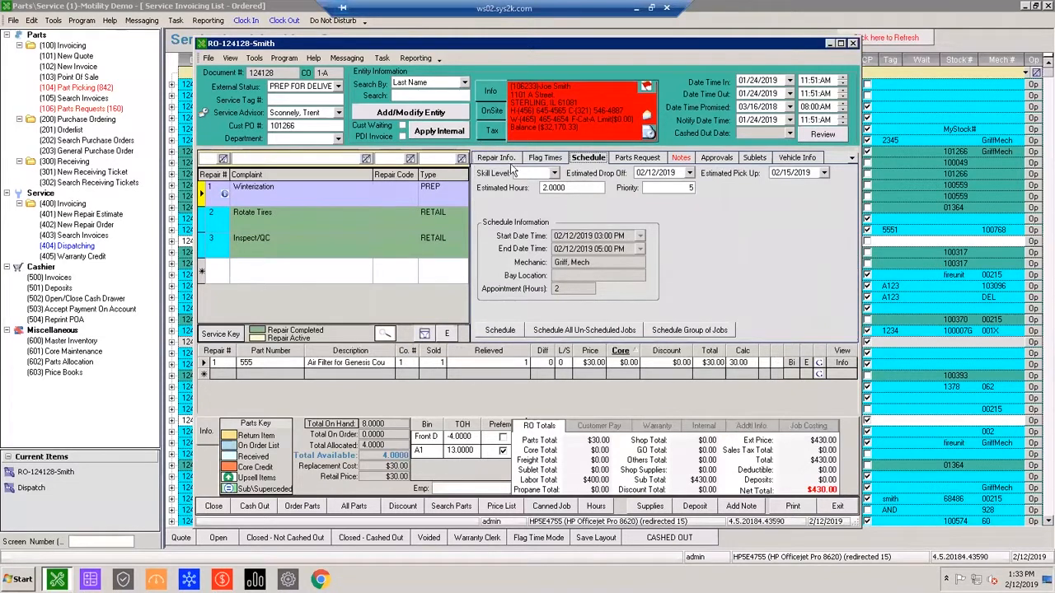
{"action": "left_click", "coordinate": [539, 160]}
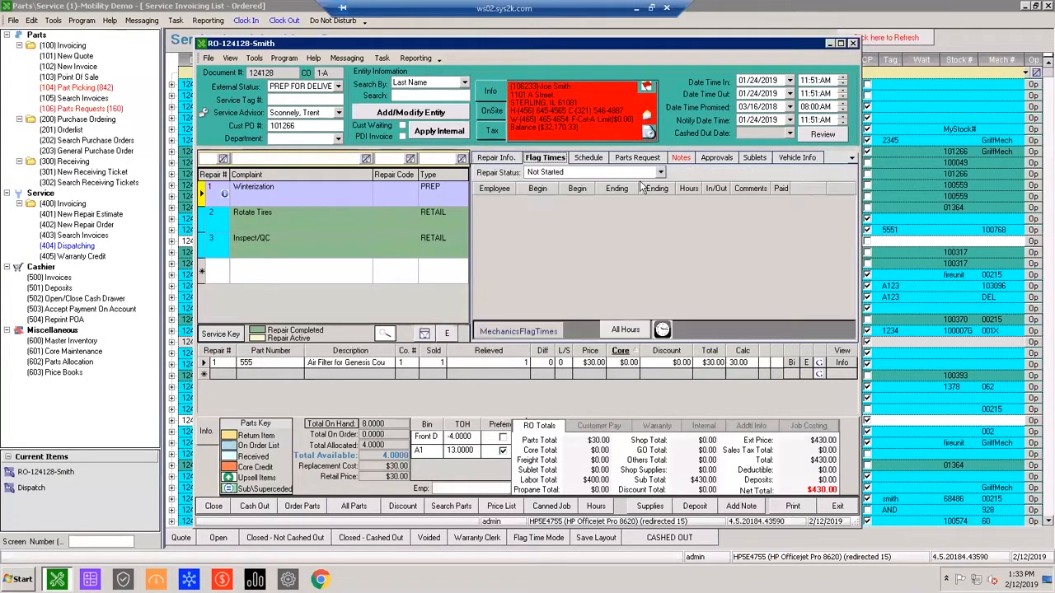
{"action": "left_click", "coordinate": [659, 173]}
{"action": "left_click", "coordinate": [575, 244]}
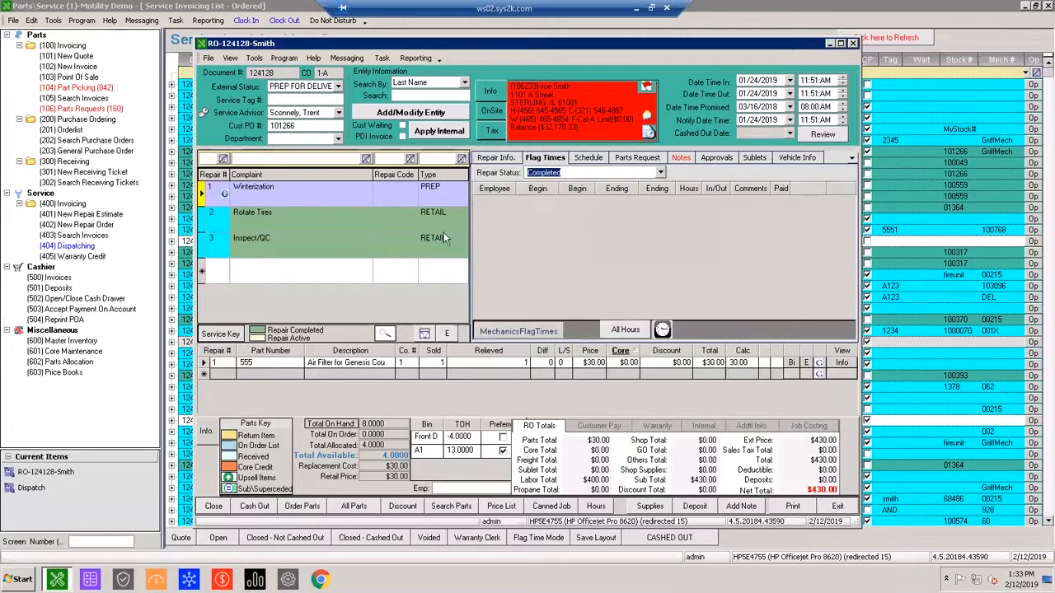
{"action": "left_click", "coordinate": [443, 236]}
{"action": "left_click", "coordinate": [326, 216]}
{"action": "left_click", "coordinate": [326, 196]}
Cash out the repair order, continuing without fixing the missing payable hours on repair 1.
{"action": "left_click", "coordinate": [247, 506]}
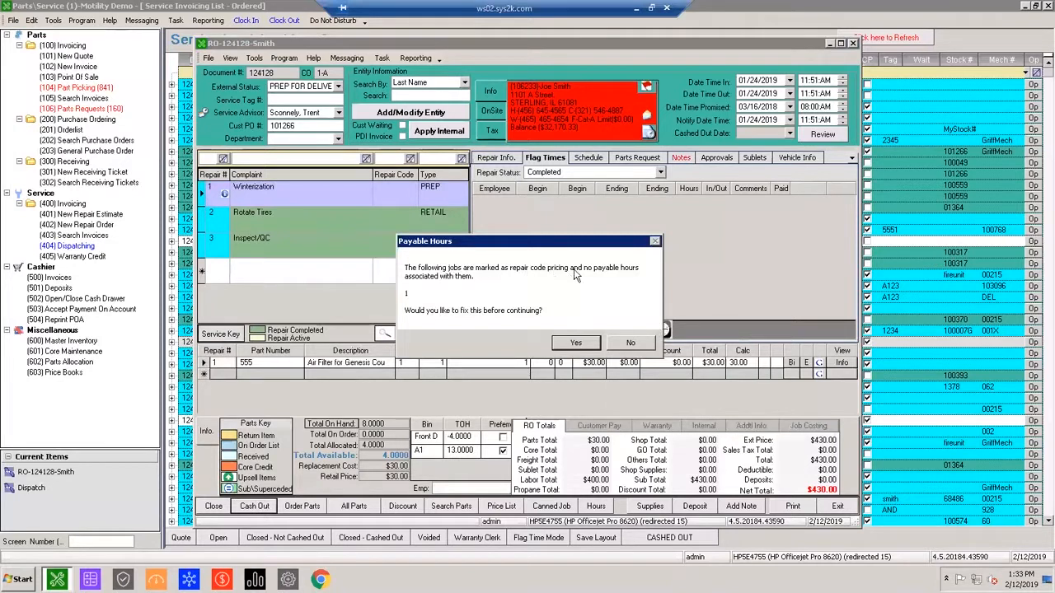
{"action": "left_click", "coordinate": [631, 343]}
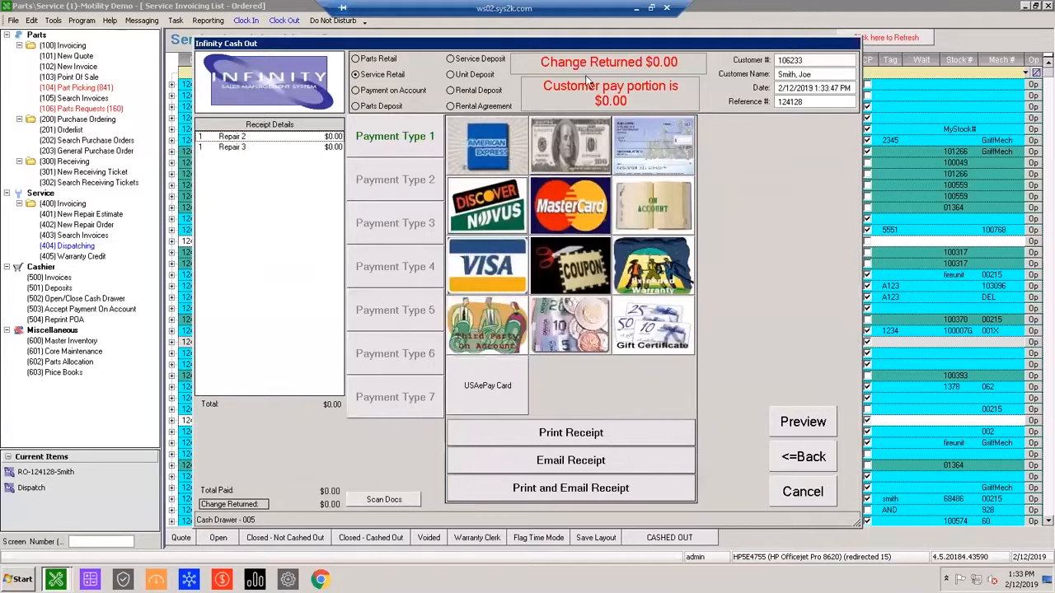
{"action": "left_click", "coordinate": [667, 62]}
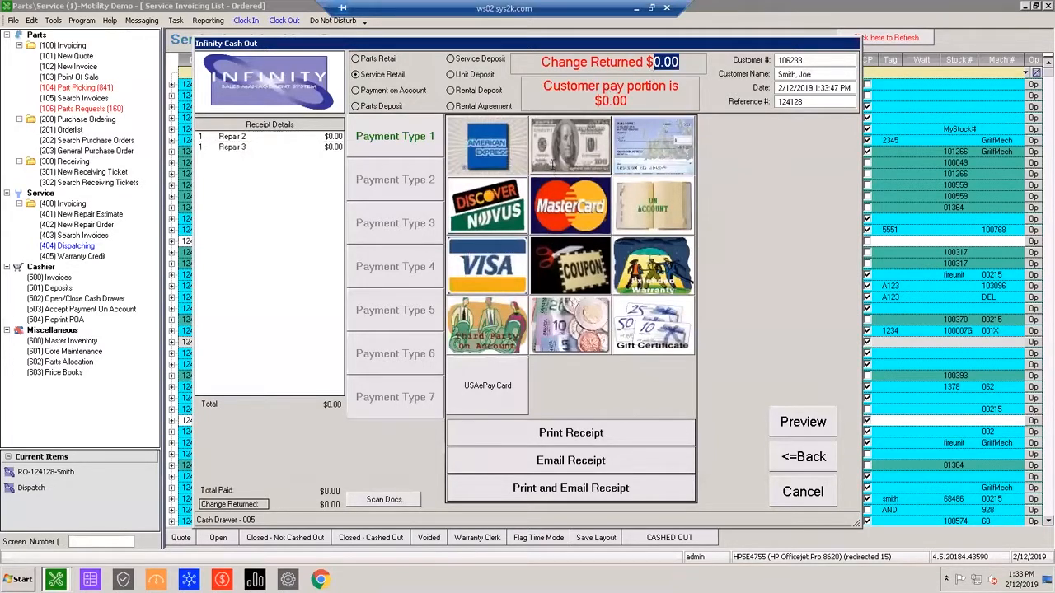
Finish the cash-out with an emailed receipt and discard the prepared message without saving it to drafts.
{"action": "left_click", "coordinate": [551, 162]}
{"action": "left_click", "coordinate": [579, 364]}
{"action": "left_click", "coordinate": [582, 416]}
{"action": "left_click", "coordinate": [568, 462]}
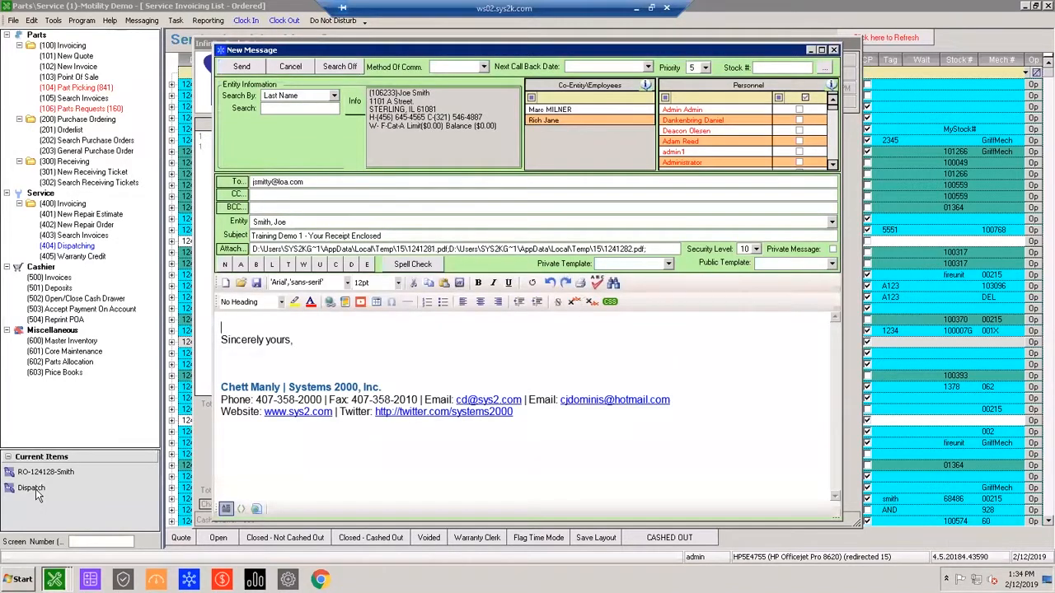
{"action": "left_click", "coordinate": [834, 50]}
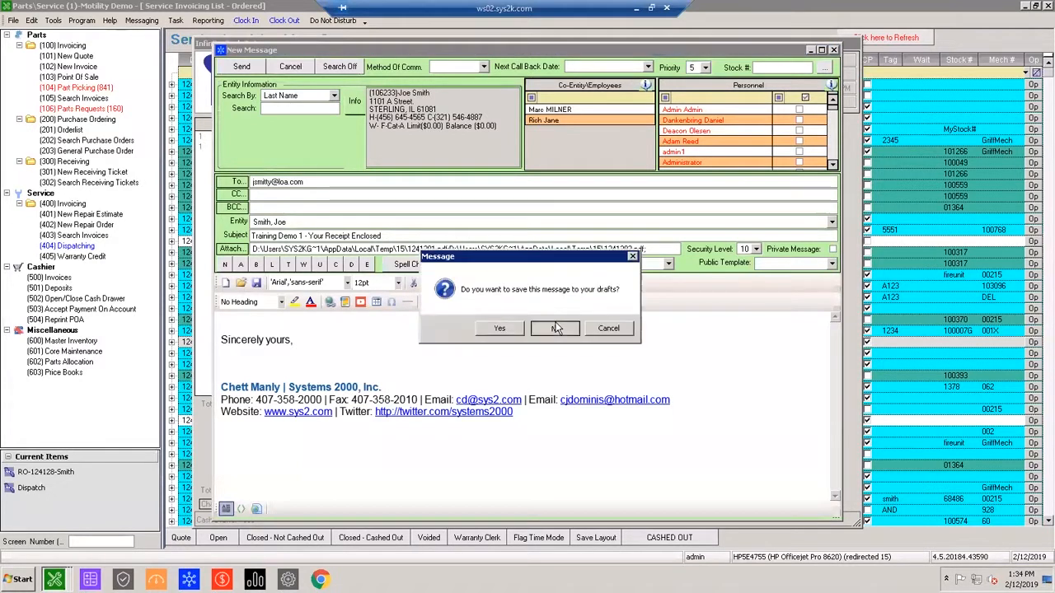
{"action": "left_click", "coordinate": [551, 327]}
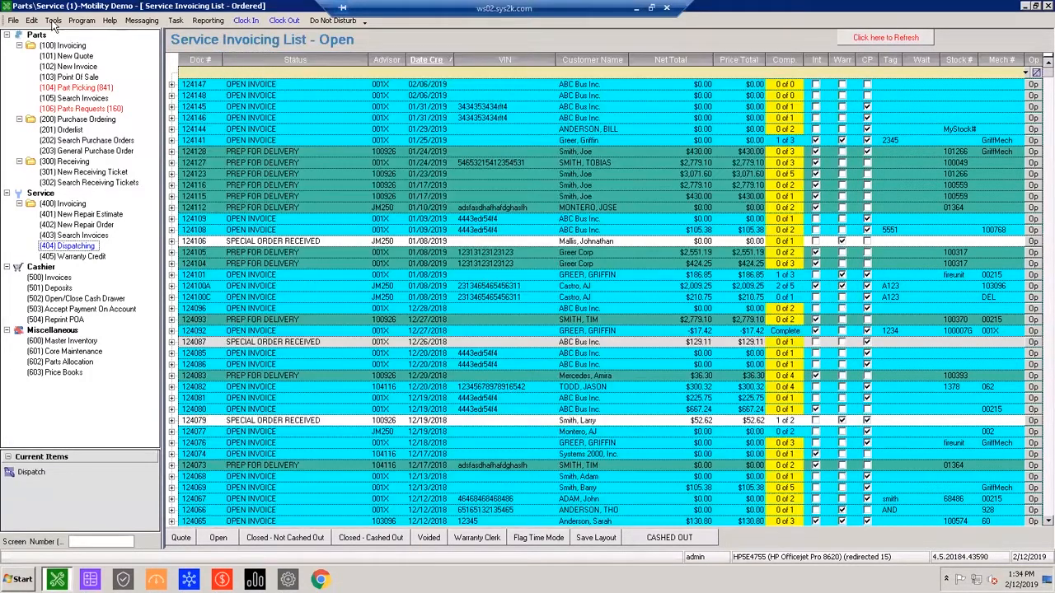
Open the advisor calendar and view the visible advisor's appointments for December 19 and 20, 2018.
{"action": "left_click", "coordinate": [53, 20]}
{"action": "left_click", "coordinate": [78, 69]}
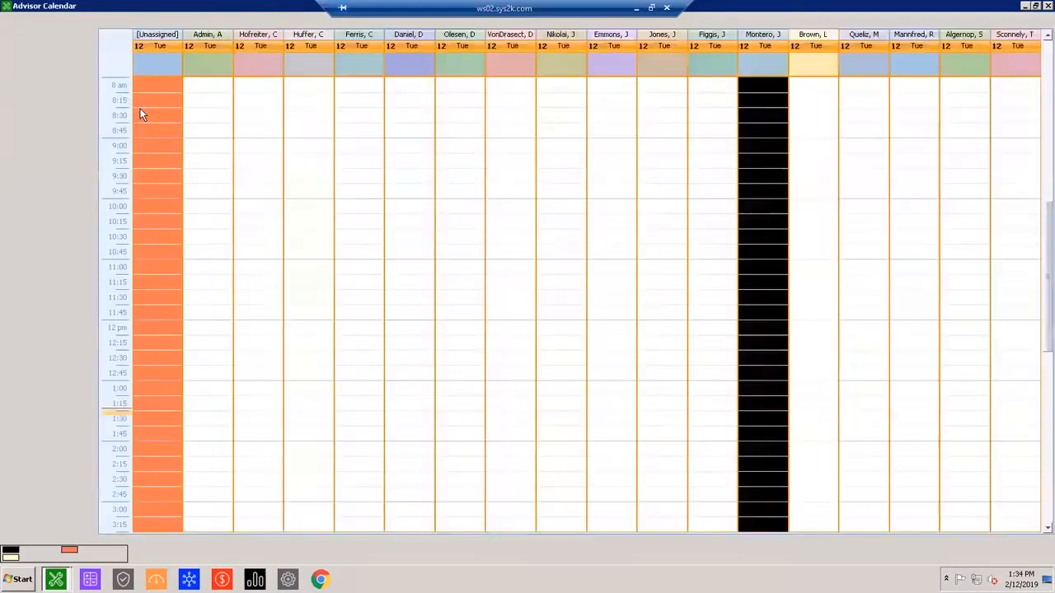
{"action": "left_click", "coordinate": [7, 18]}
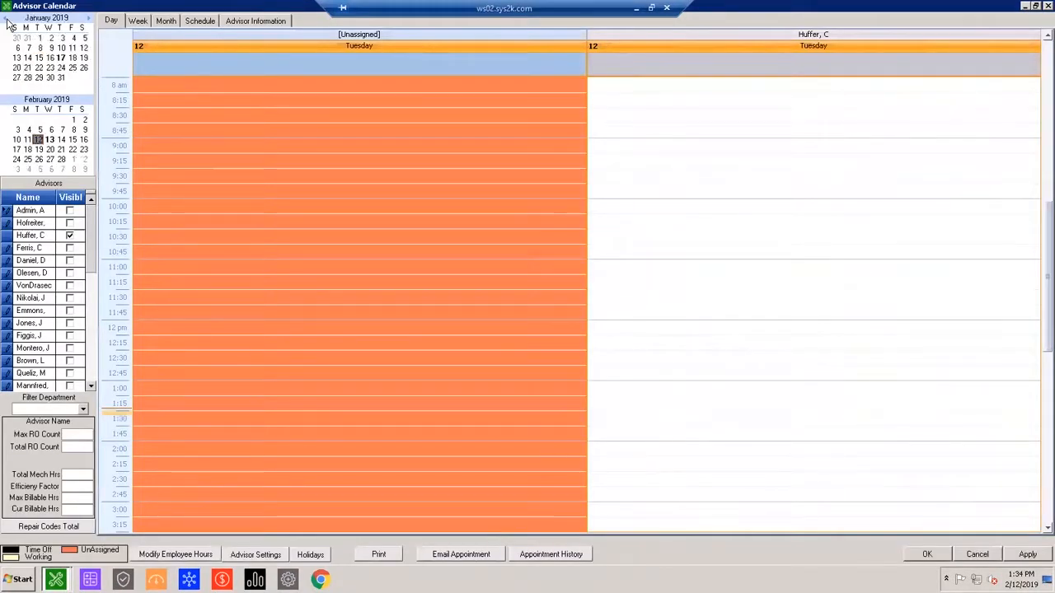
{"action": "left_click", "coordinate": [7, 18]}
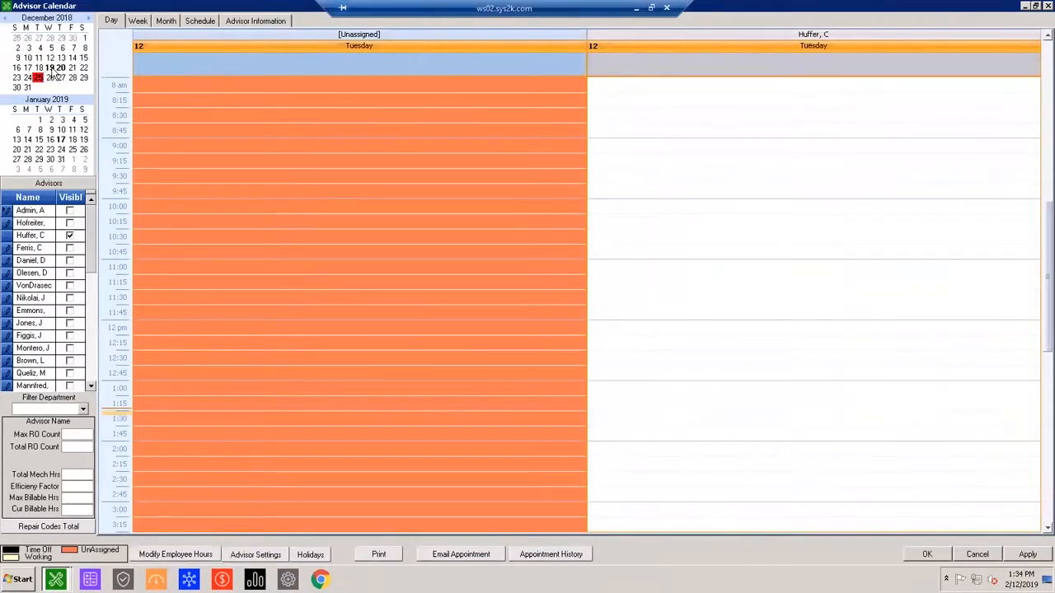
{"action": "left_click", "coordinate": [50, 69]}
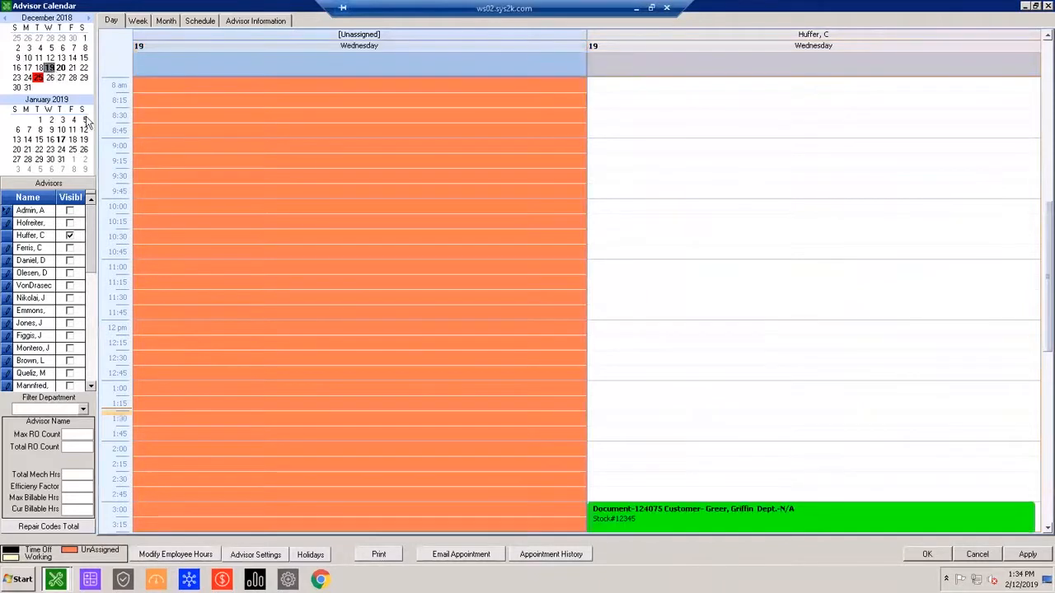
{"action": "scroll", "coordinate": [648, 460], "scroll_direction": "down", "scroll_amount": 2}
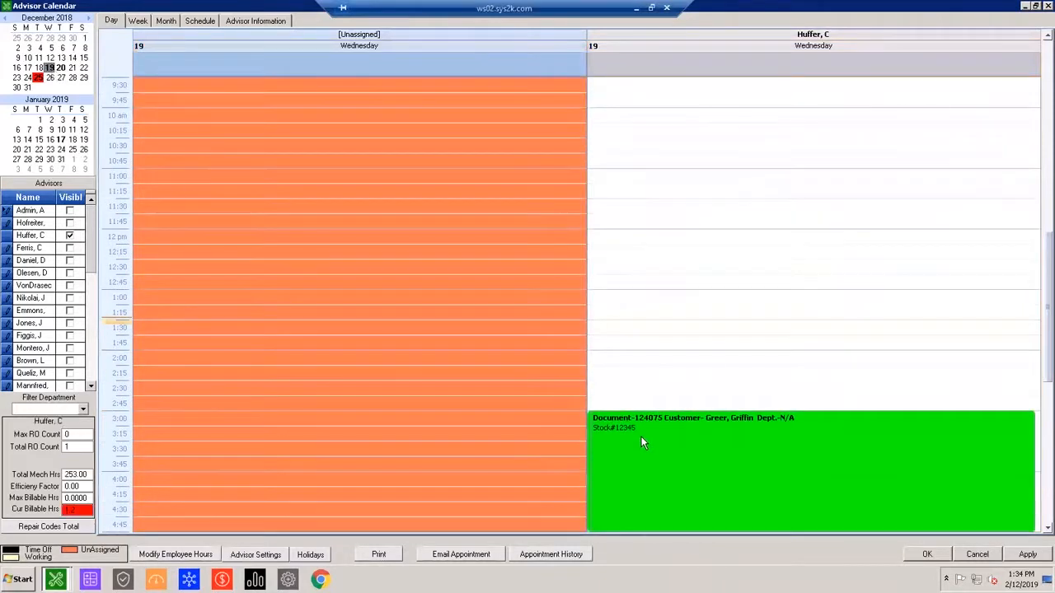
{"action": "left_click", "coordinate": [61, 68]}
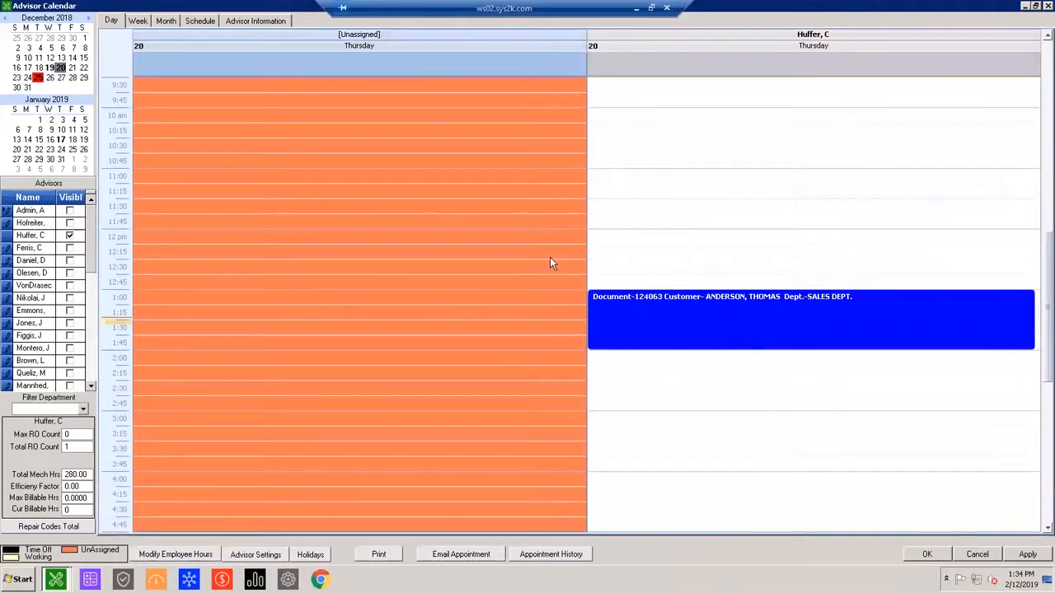
Browse the advisor calendar's month navigator back to September 2018, then forward to October 2018.
{"action": "left_click", "coordinate": [6, 17]}
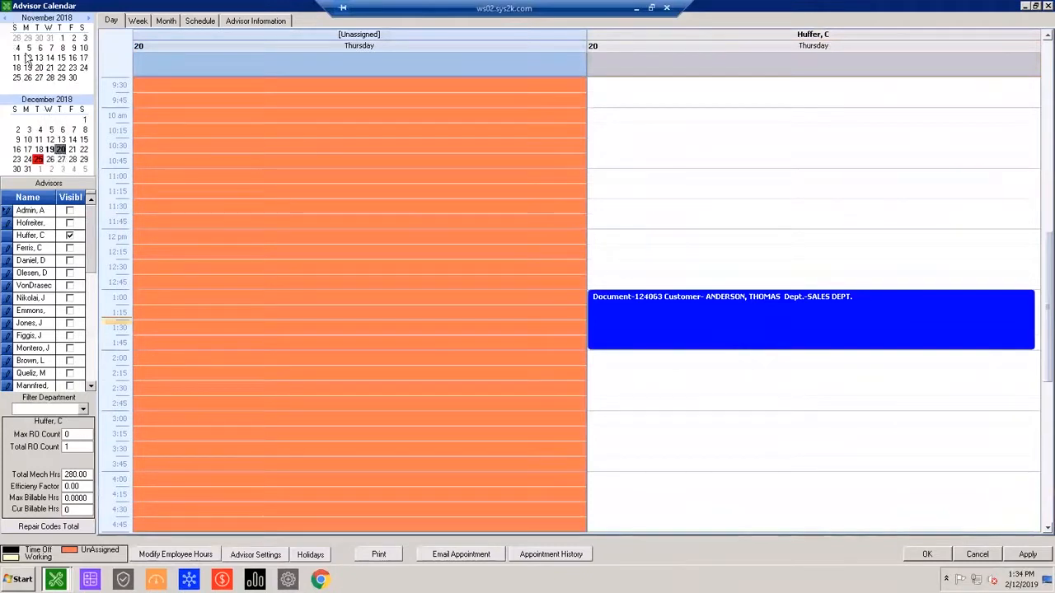
{"action": "left_click", "coordinate": [7, 18]}
{"action": "left_click", "coordinate": [7, 18]}
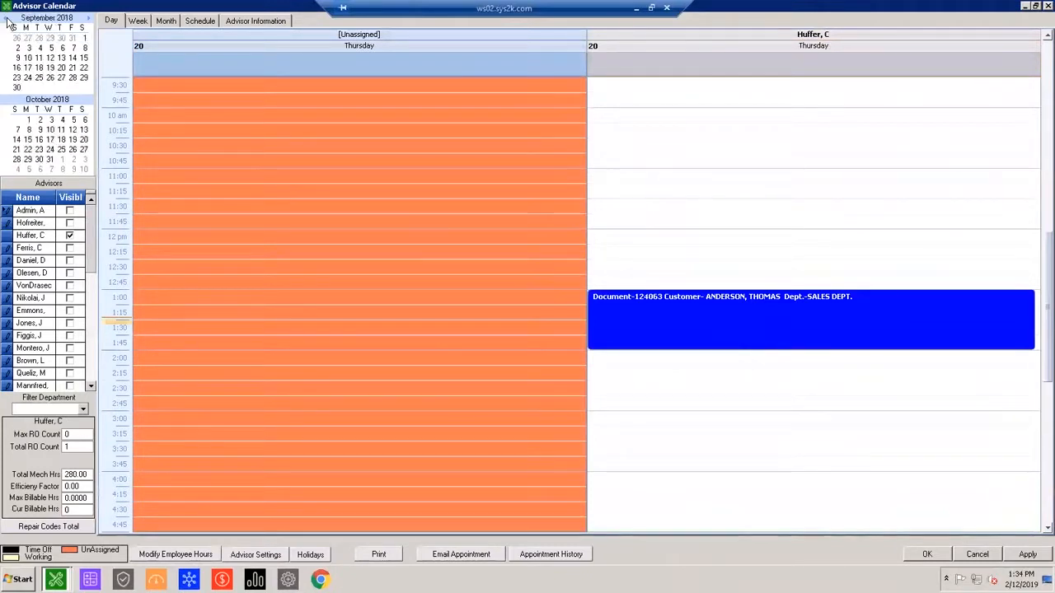
{"action": "left_click", "coordinate": [90, 18]}
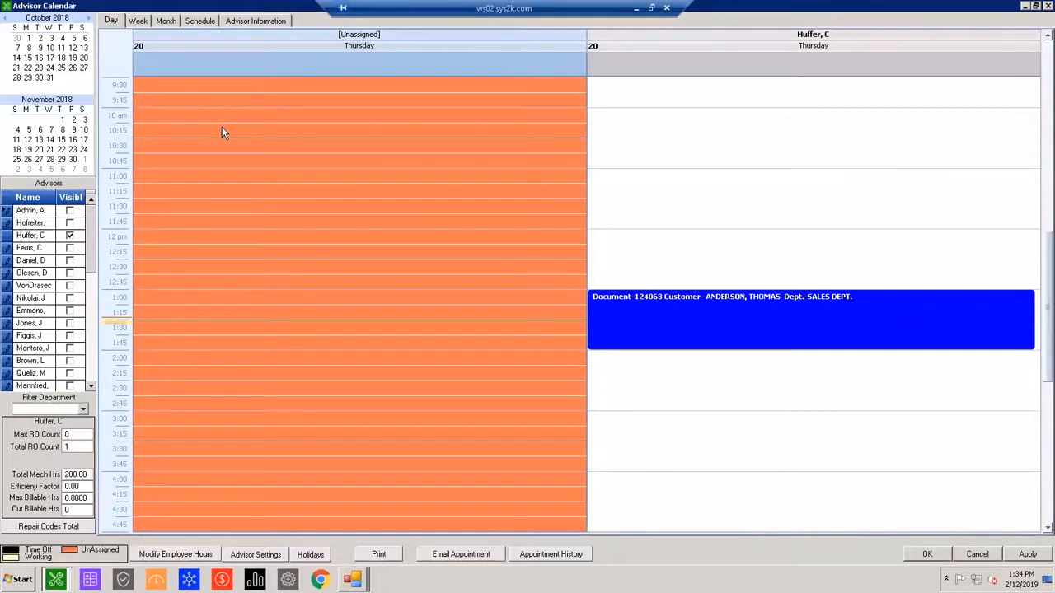
Switch the advisor calendar to the month view and check the appointments on December 19 and 20, 2018.
{"action": "left_click", "coordinate": [166, 20]}
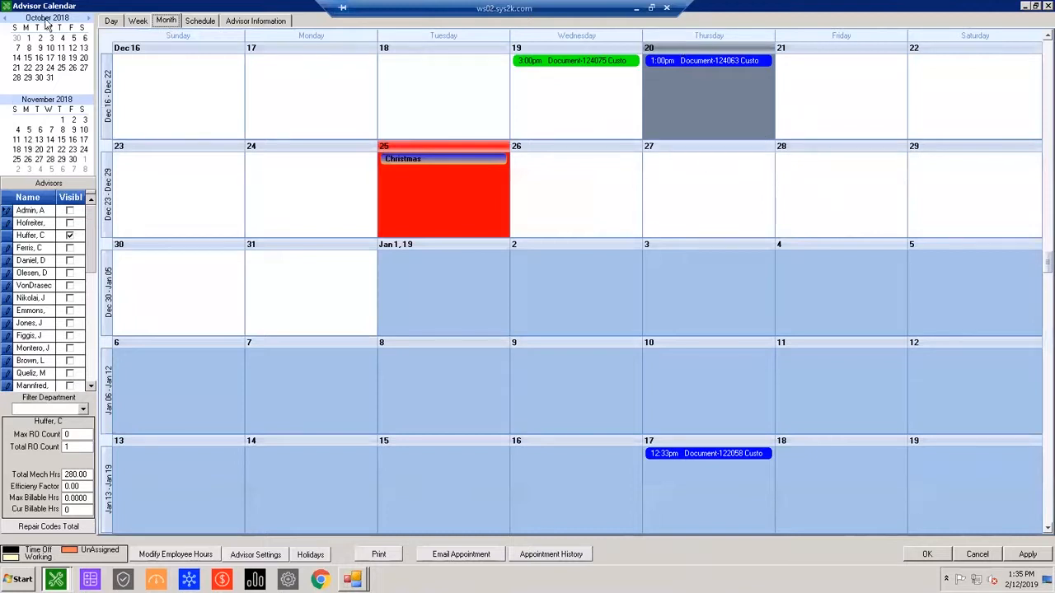
{"action": "left_click", "coordinate": [88, 19]}
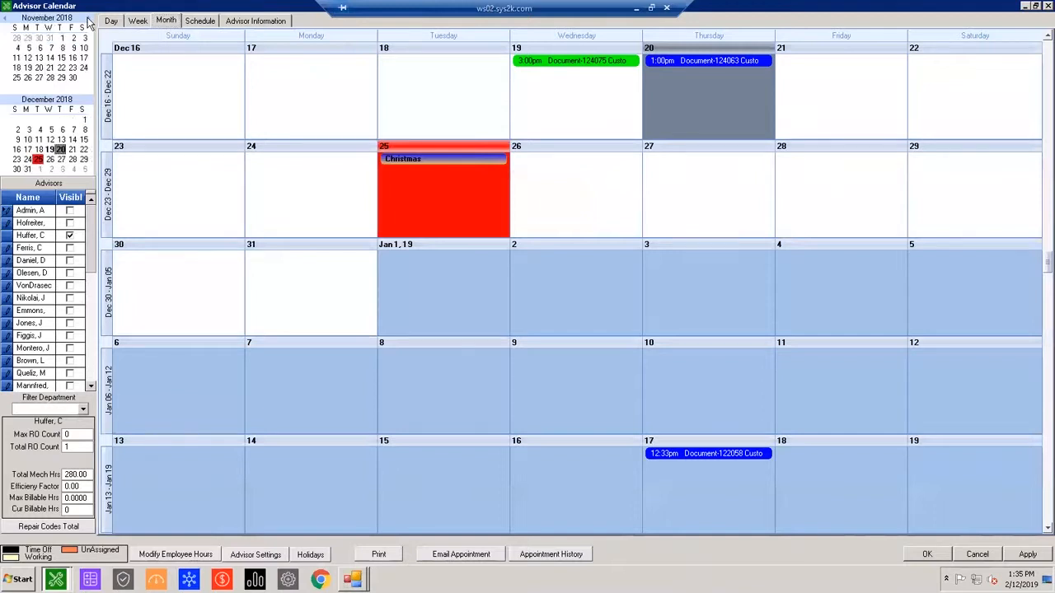
{"action": "left_click", "coordinate": [51, 150]}
{"action": "left_click", "coordinate": [61, 150]}
{"action": "left_click", "coordinate": [51, 150]}
{"action": "left_click", "coordinate": [61, 150]}
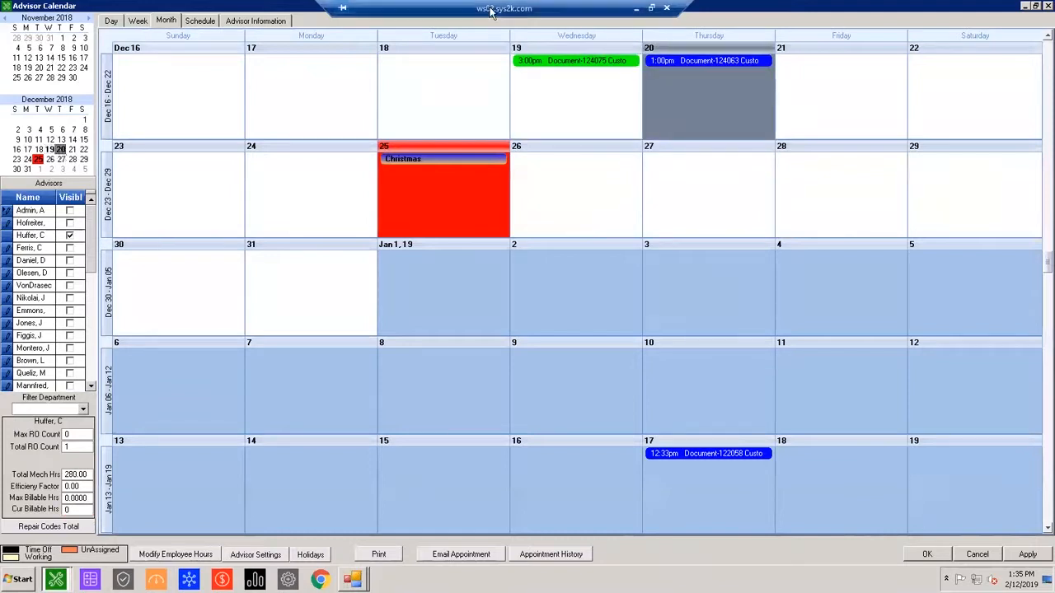
{"action": "mouse_move", "coordinate": [583, 56]}
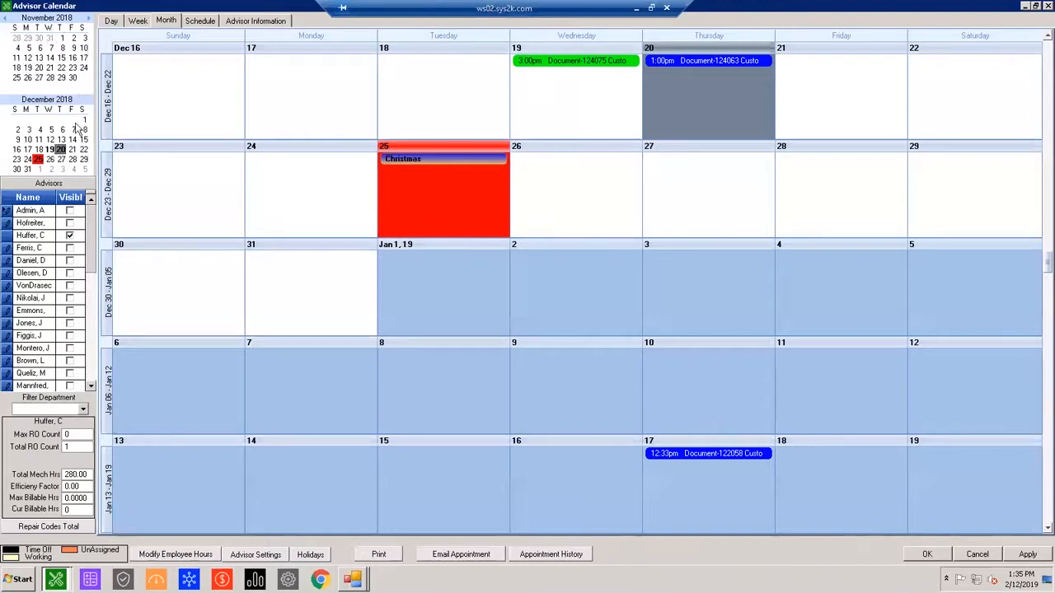
Browse the advisor calendar forward through January 17 and 24 to February 13, 2019, viewing each date's appointments.
{"action": "left_click", "coordinate": [90, 18]}
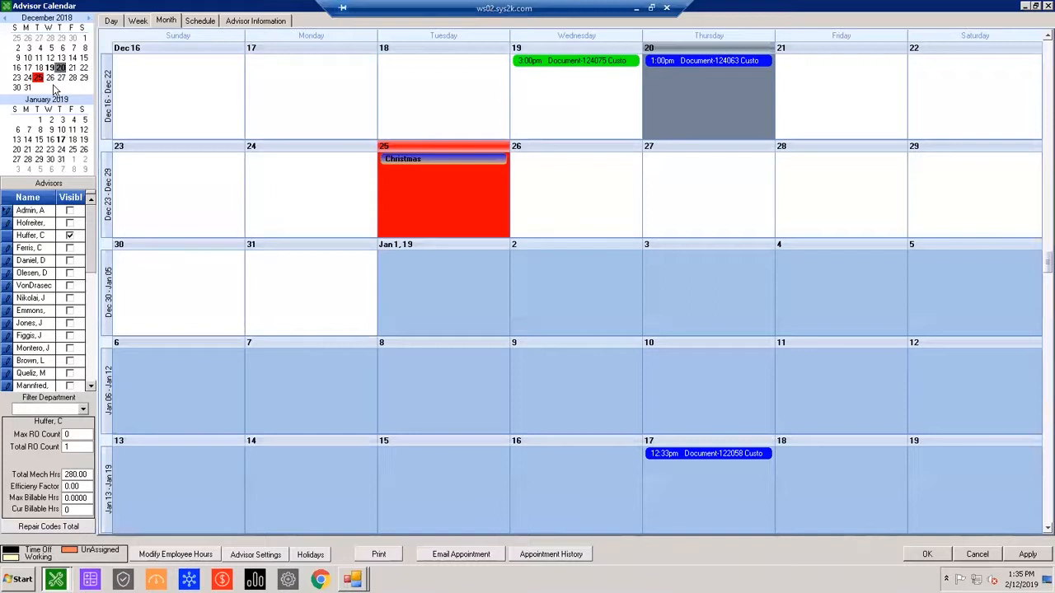
{"action": "left_click", "coordinate": [61, 139]}
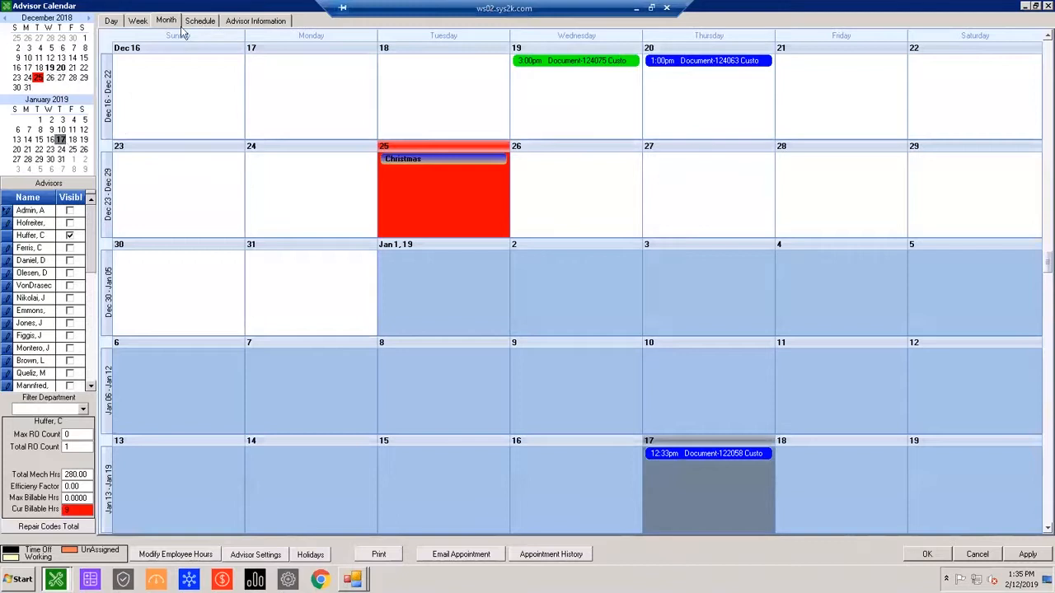
{"action": "left_click", "coordinate": [89, 17]}
{"action": "left_click", "coordinate": [61, 69]}
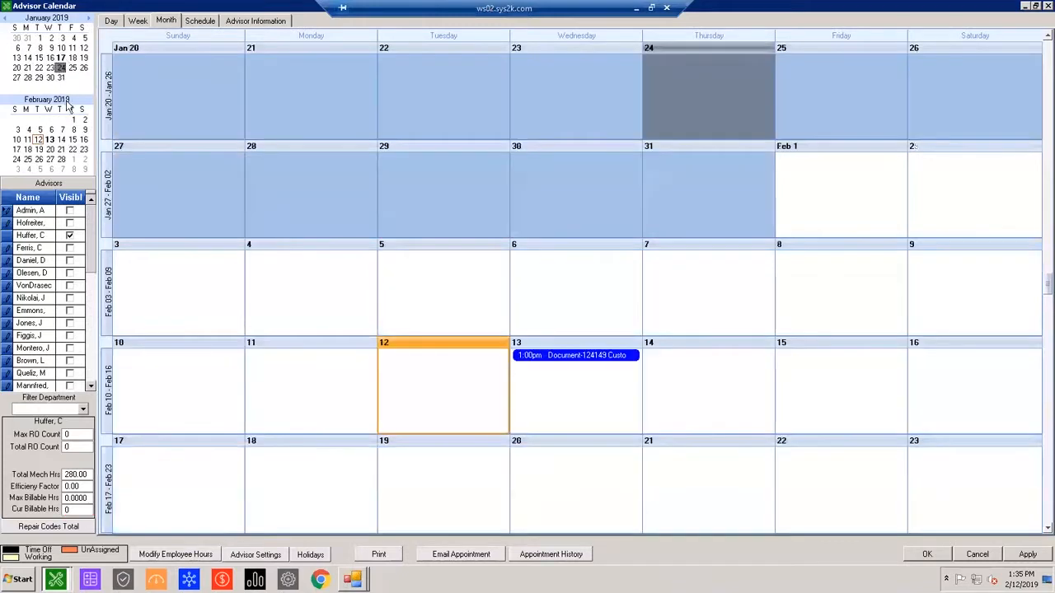
{"action": "left_click", "coordinate": [61, 130]}
{"action": "left_click", "coordinate": [50, 140]}
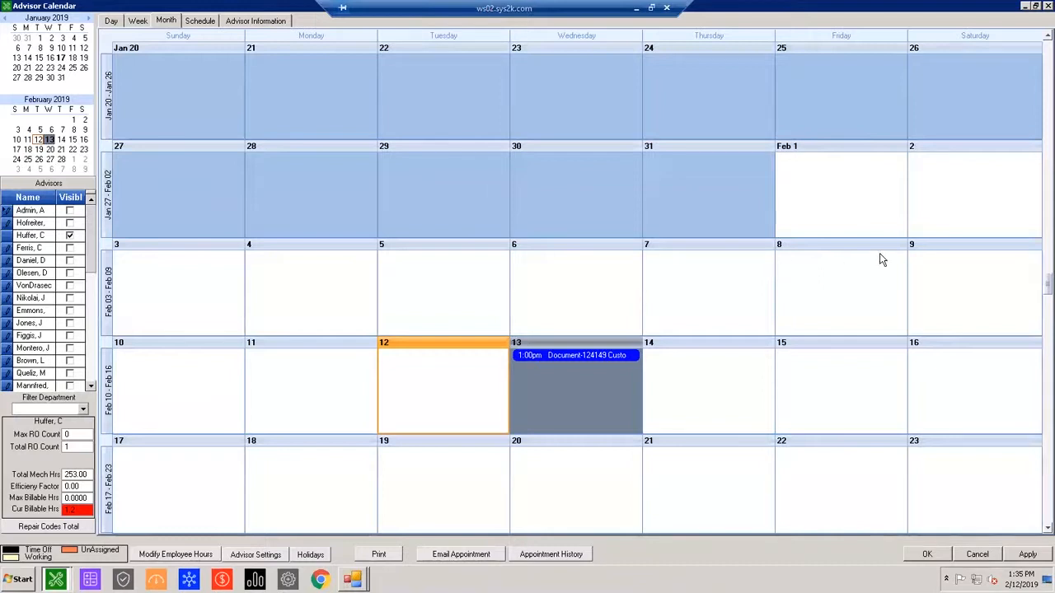
Look over the February 2019 month view, selecting February 7, January 31 and February 14.
{"action": "scroll", "coordinate": [838, 276], "scroll_direction": "down", "scroll_amount": 3}
{"action": "scroll", "coordinate": [103, 128], "scroll_direction": "up", "scroll_amount": 2}
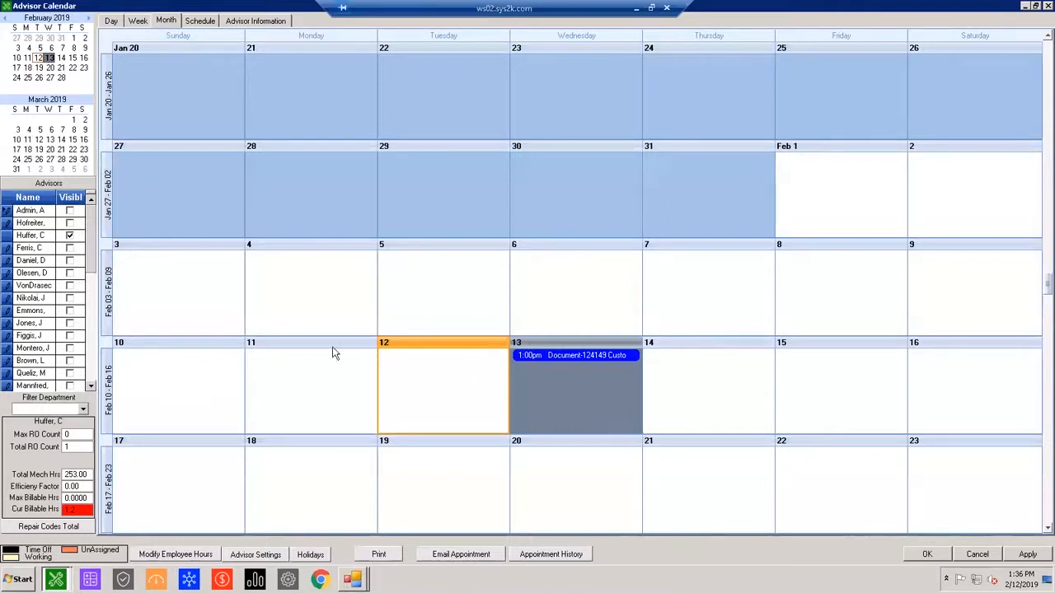
{"action": "left_click", "coordinate": [708, 325]}
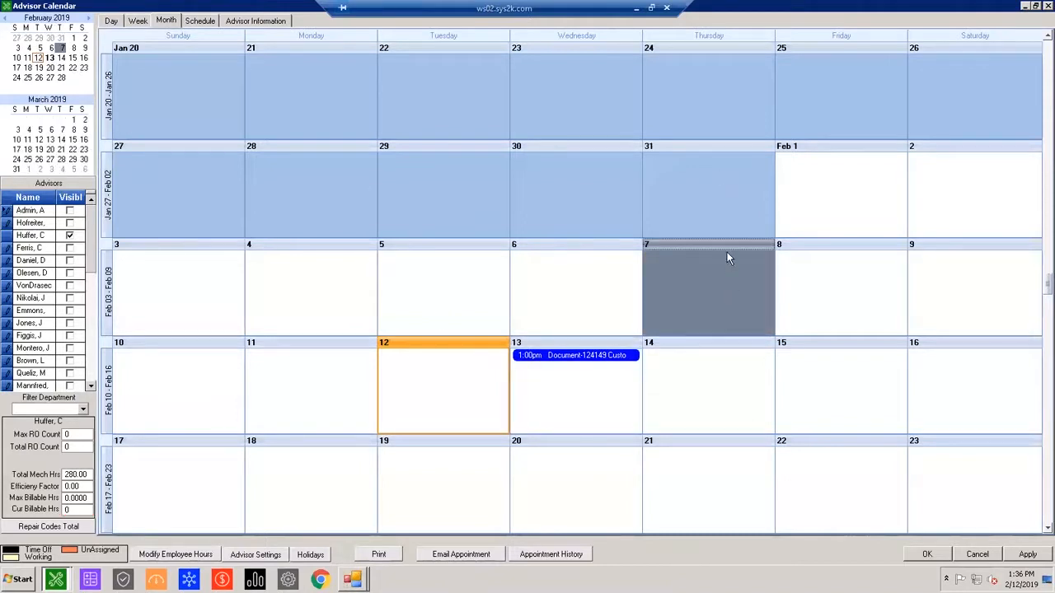
{"action": "left_click", "coordinate": [713, 216]}
{"action": "scroll", "coordinate": [714, 216], "scroll_direction": "down", "scroll_amount": 1}
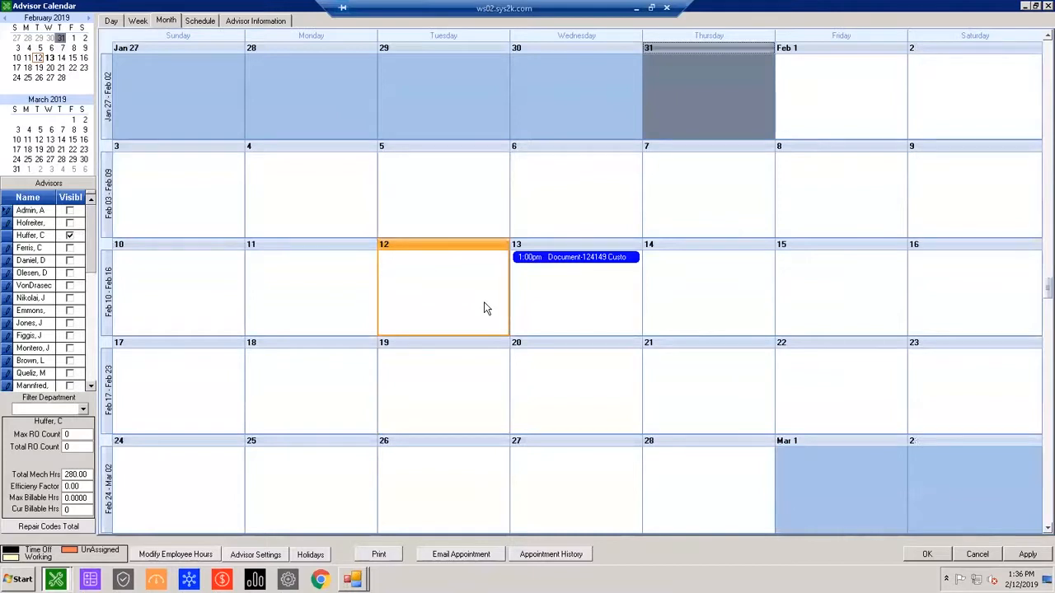
{"action": "left_click", "coordinate": [594, 395]}
{"action": "left_click", "coordinate": [669, 333]}
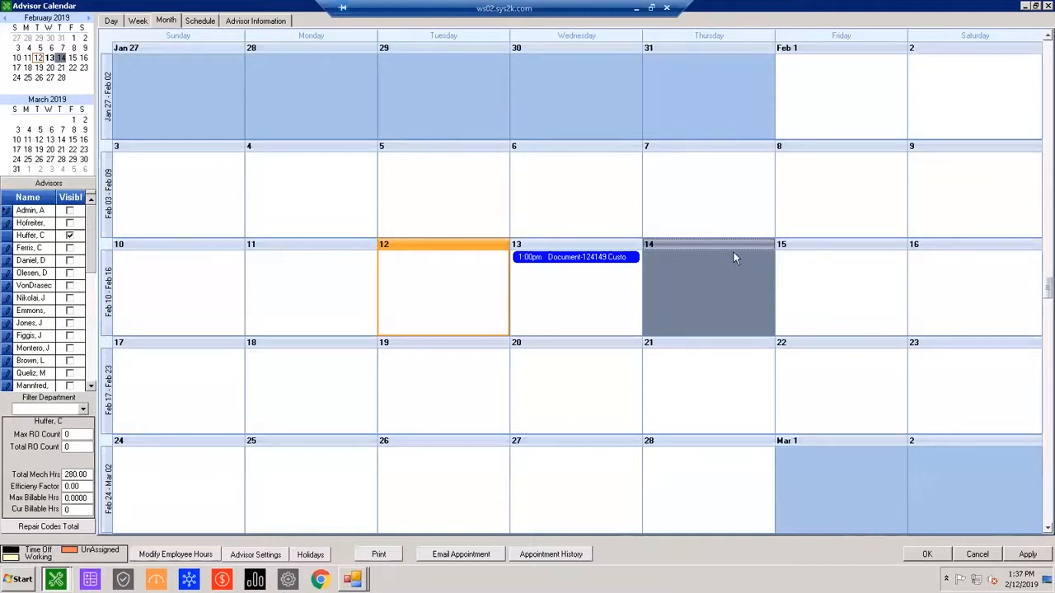
Show February 14, 2019 in the day view, look through the advisor list, and close the advisor calendar with its changes accepted.
{"action": "left_click", "coordinate": [114, 22]}
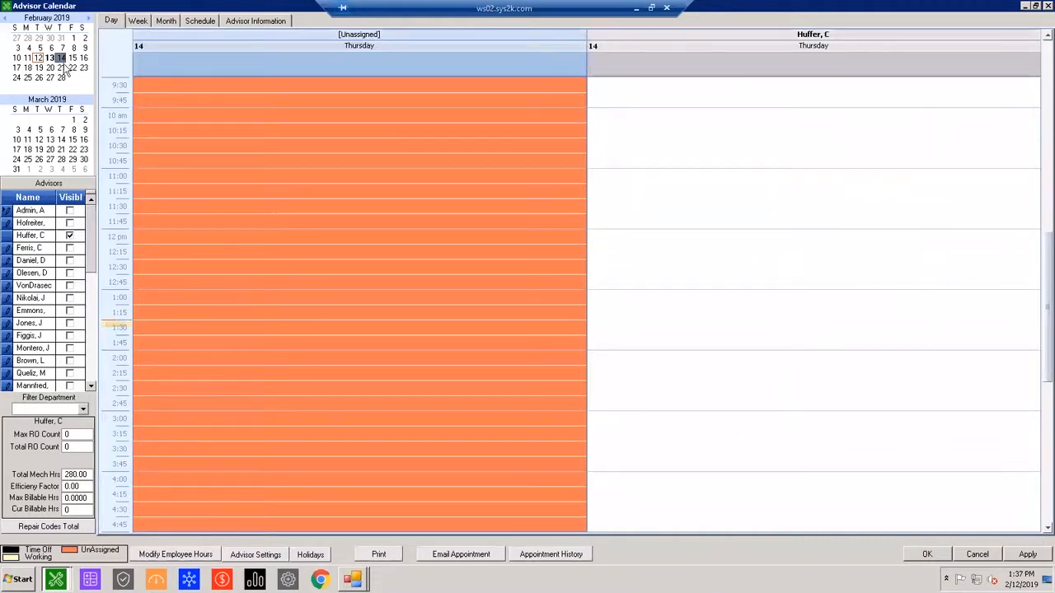
{"action": "left_click", "coordinate": [91, 387]}
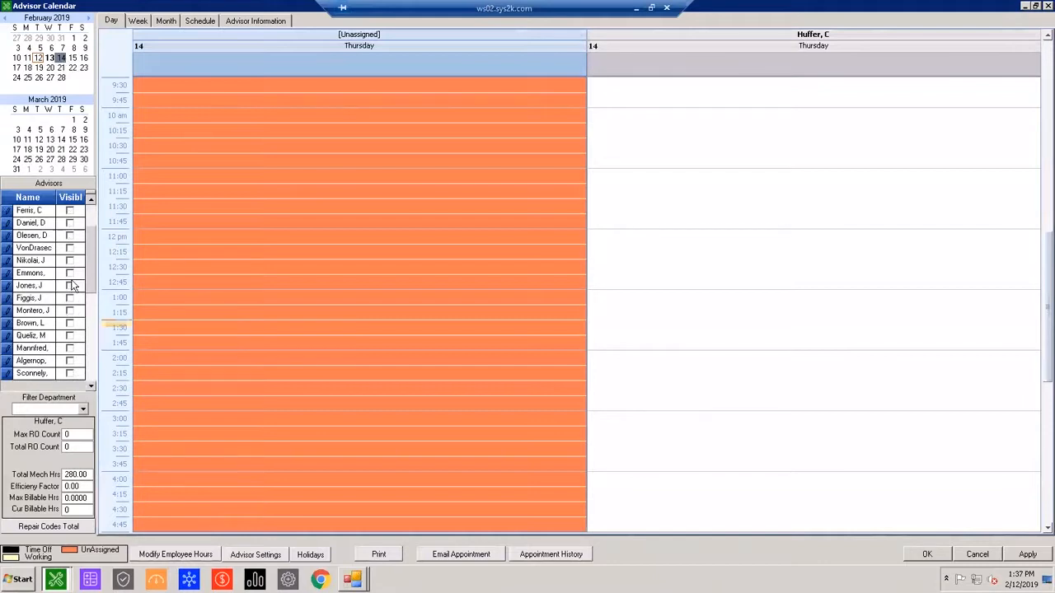
{"action": "scroll", "coordinate": [91, 264], "scroll_direction": "up", "scroll_amount": 1}
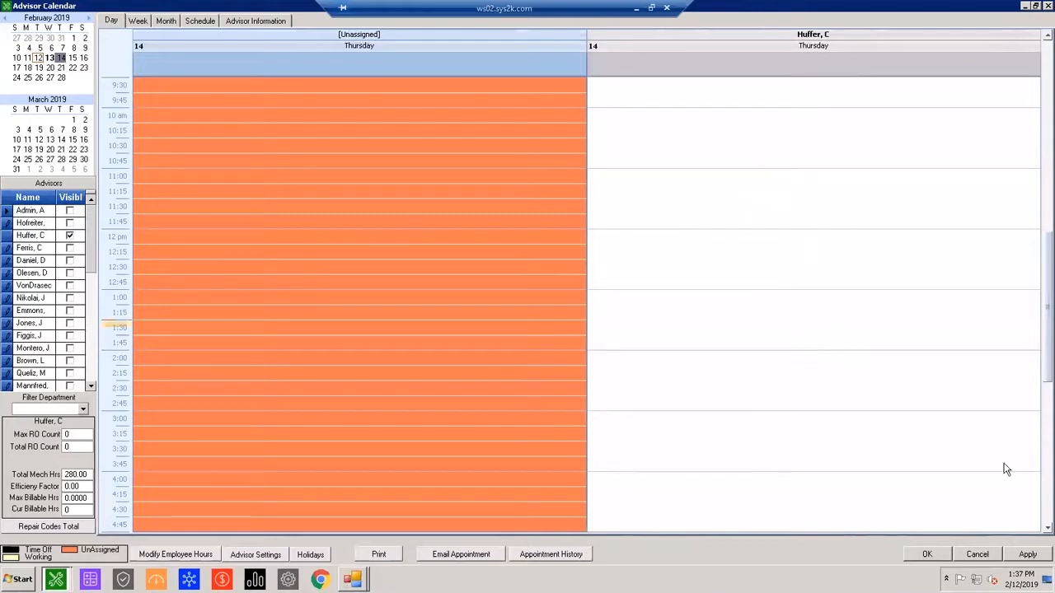
{"action": "left_click", "coordinate": [927, 553]}
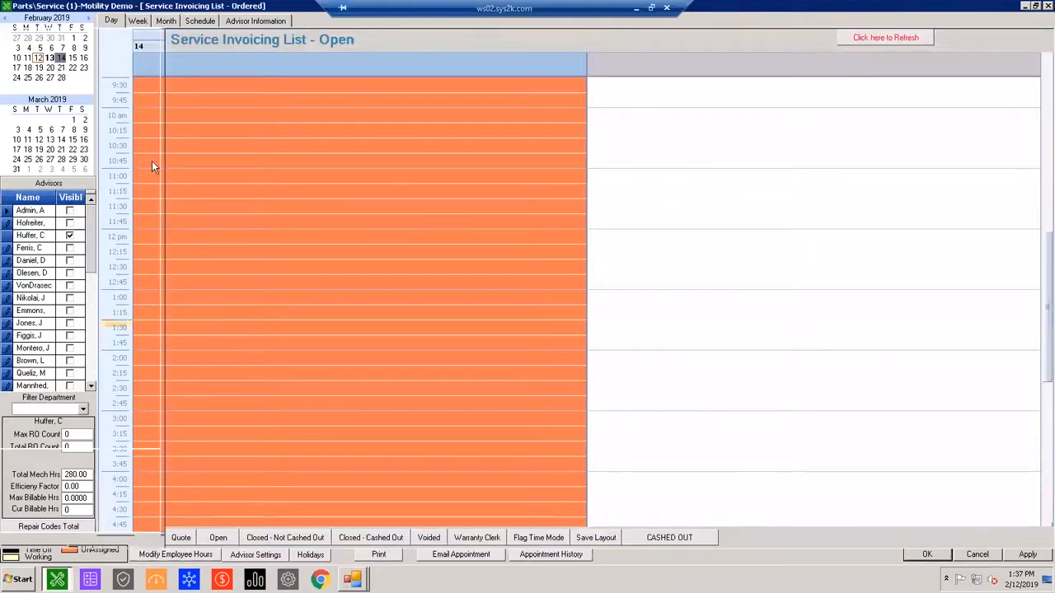
Open the dispatch calendar and examine the visible mechanic's schedule for December 24, 2018, including the hours from 5 am.
{"action": "left_click", "coordinate": [60, 247]}
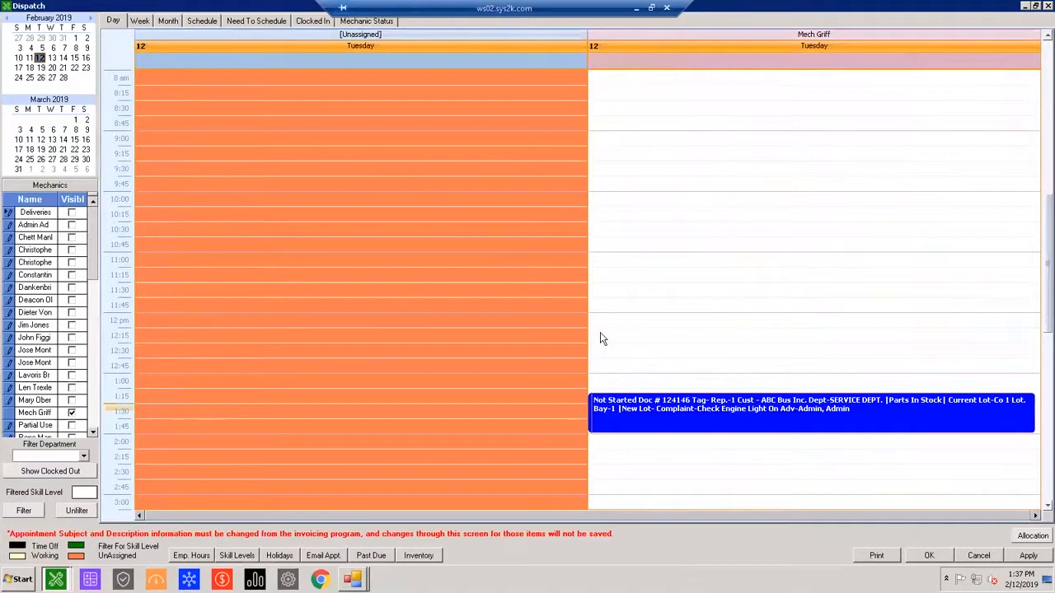
{"action": "left_click", "coordinate": [710, 417]}
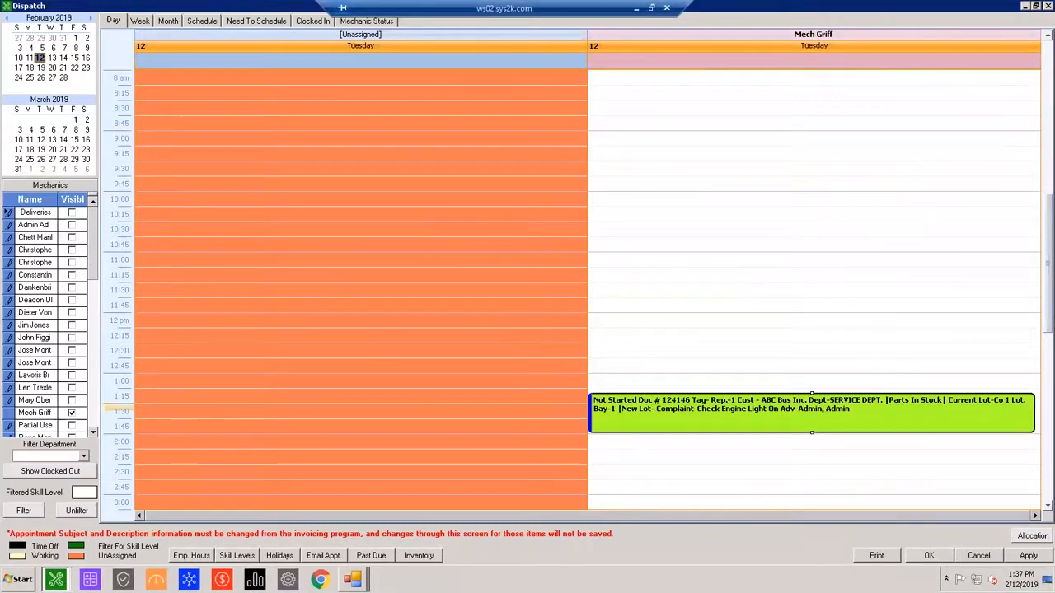
{"action": "left_click", "coordinate": [8, 18]}
{"action": "left_click", "coordinate": [8, 18]}
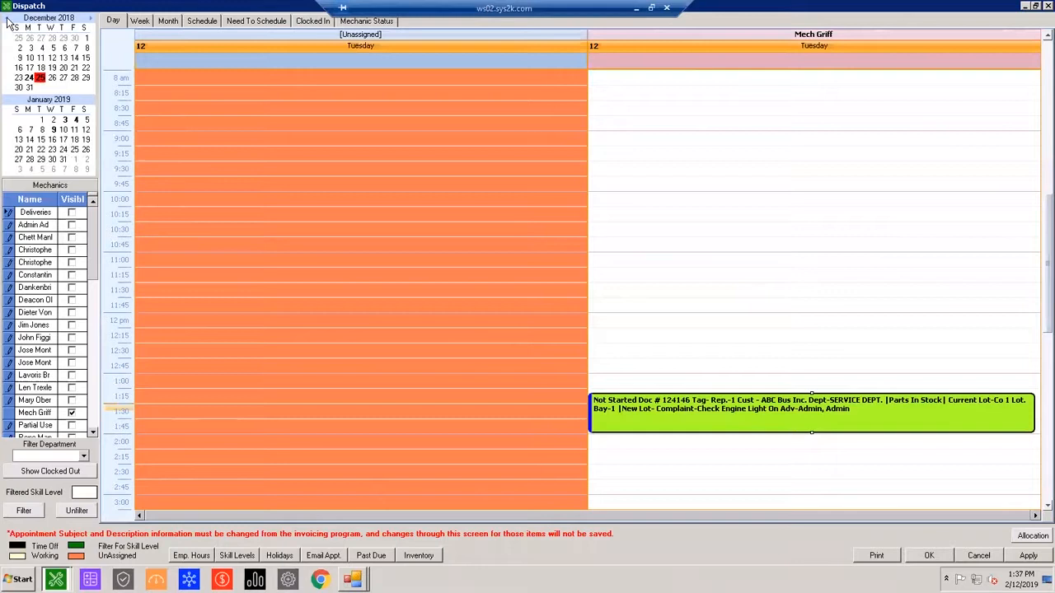
{"action": "left_click", "coordinate": [29, 77]}
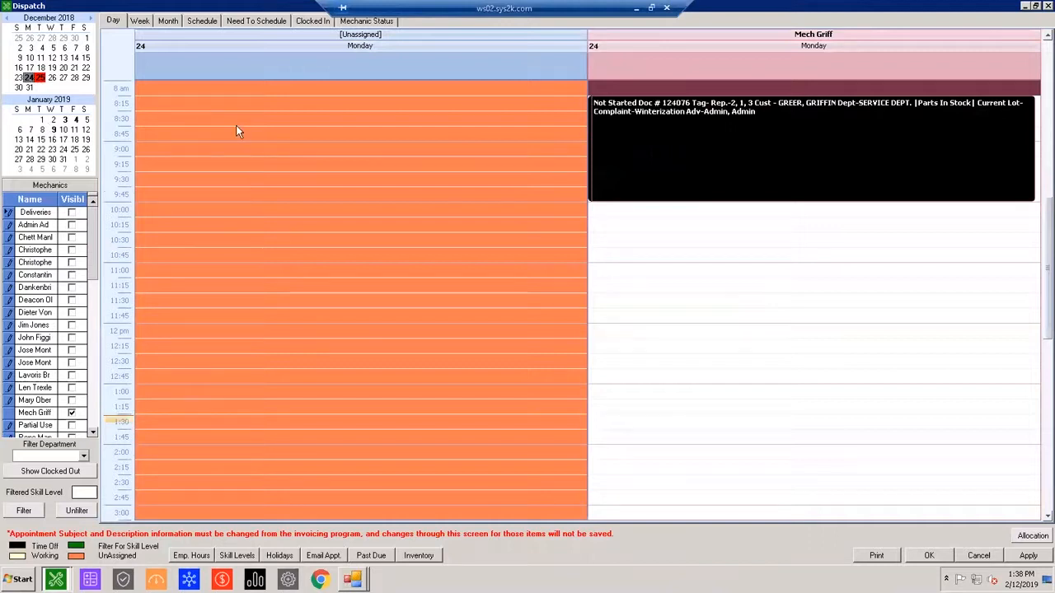
{"action": "left_click", "coordinate": [305, 178]}
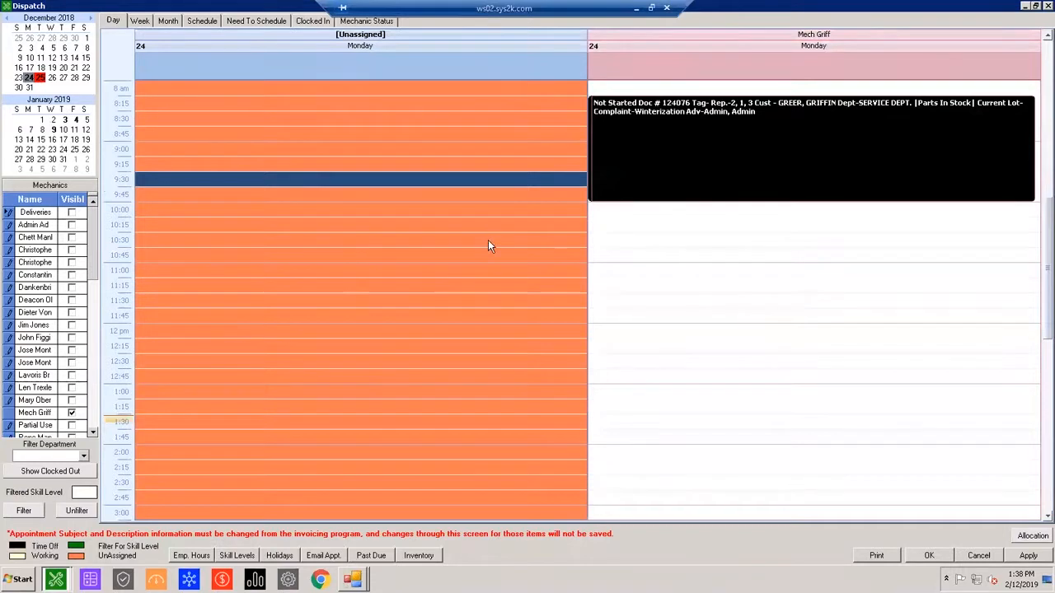
{"action": "scroll", "coordinate": [784, 128], "scroll_direction": "up", "scroll_amount": 1}
{"action": "scroll", "coordinate": [700, 173], "scroll_direction": "up", "scroll_amount": 3}
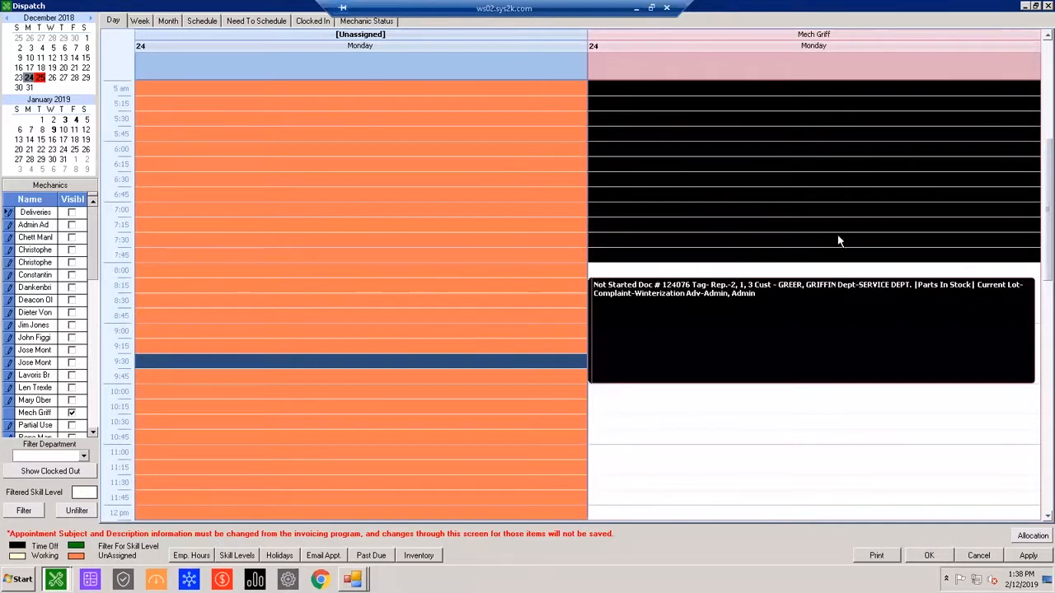
Restore the dispatch calendar to a smaller window and reposition it over the service invoicing list.
{"action": "left_click", "coordinate": [1035, 6]}
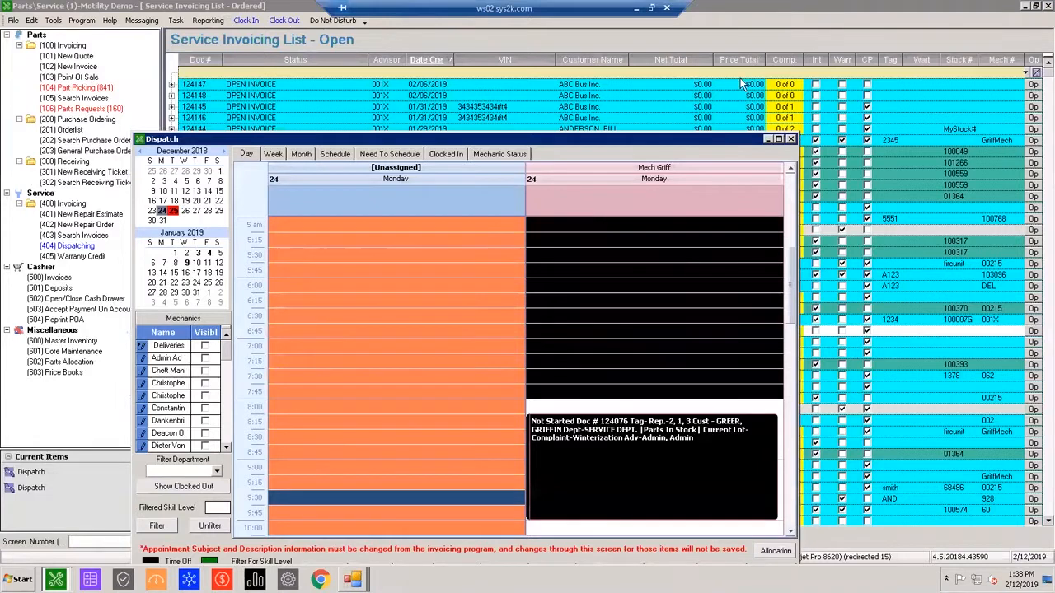
{"action": "left_click_drag", "start_coordinate": [362, 139], "coordinate": [384, 69]}
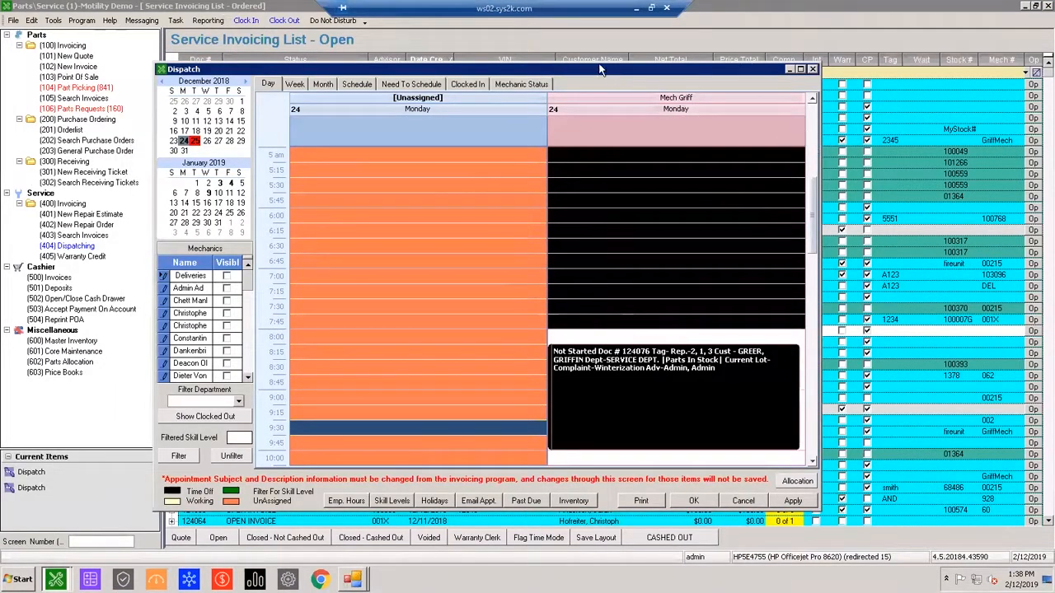
{"action": "left_click_drag", "start_coordinate": [610, 69], "coordinate": [520, 36]}
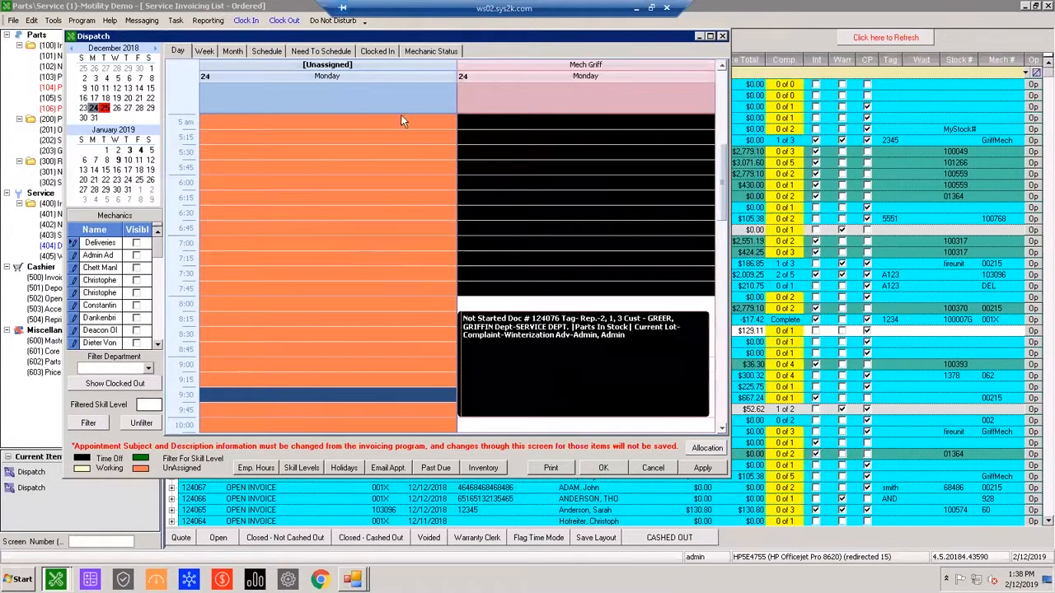
Maximize the dispatch calendar, select the mechanic's 10:15 slot on December 24, and close the calendar.
{"action": "left_click", "coordinate": [709, 36]}
{"action": "left_click", "coordinate": [748, 400]}
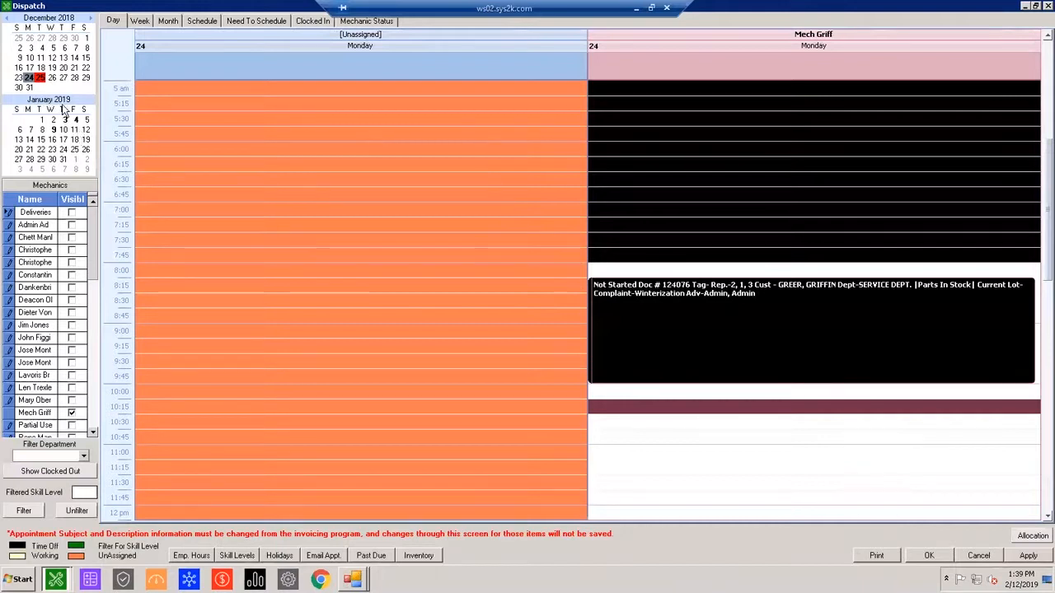
{"action": "left_click", "coordinate": [1048, 6]}
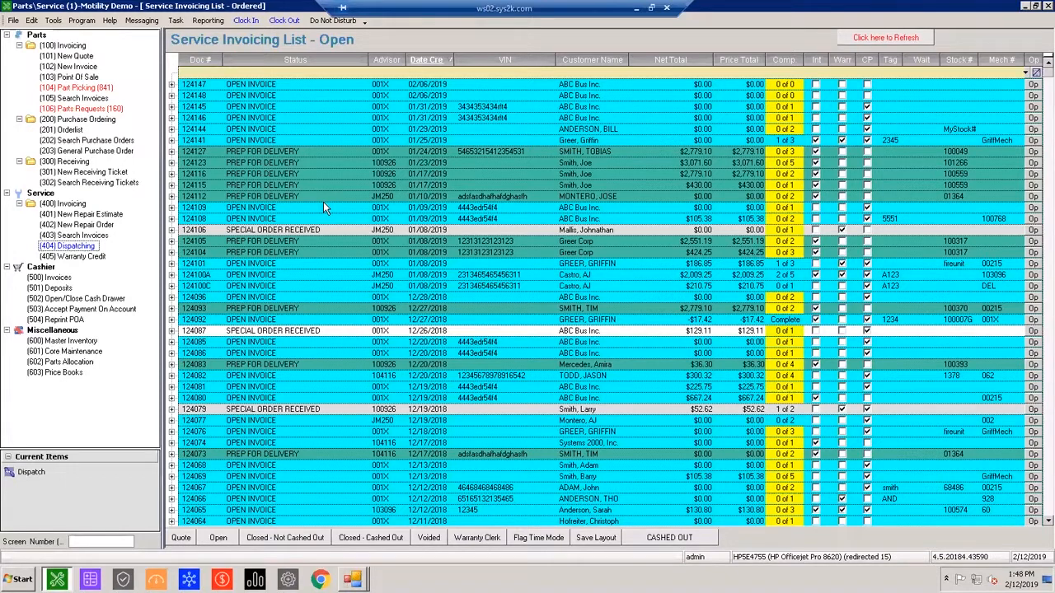
Open the open-invoice repair order created on 12/27/2018 from the service invoicing list.
{"action": "left_click", "coordinate": [262, 320]}
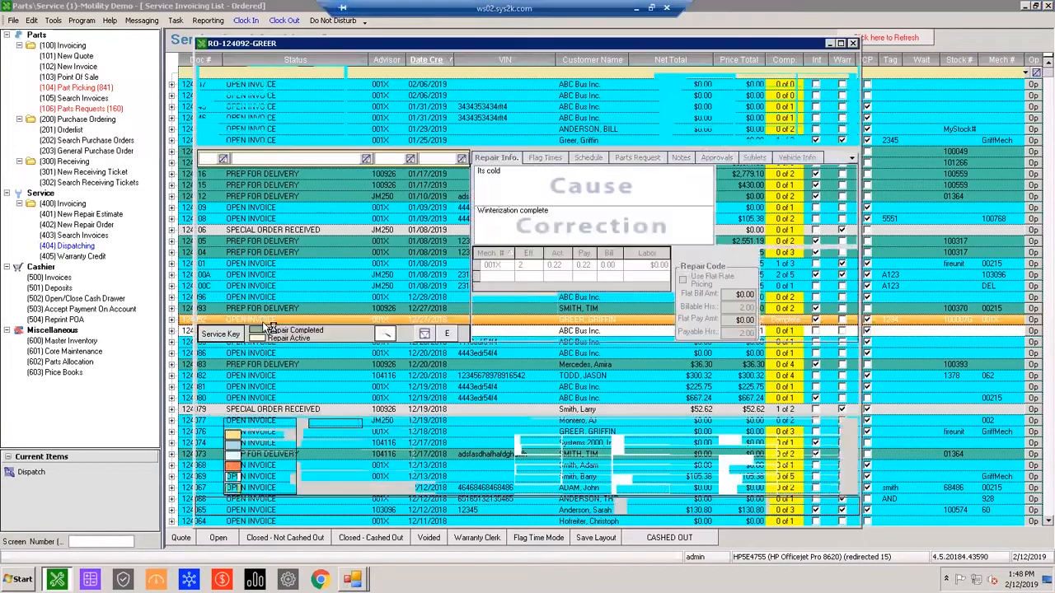
{"action": "left_click", "coordinate": [280, 397]}
{"action": "type", "text": "LATES"}
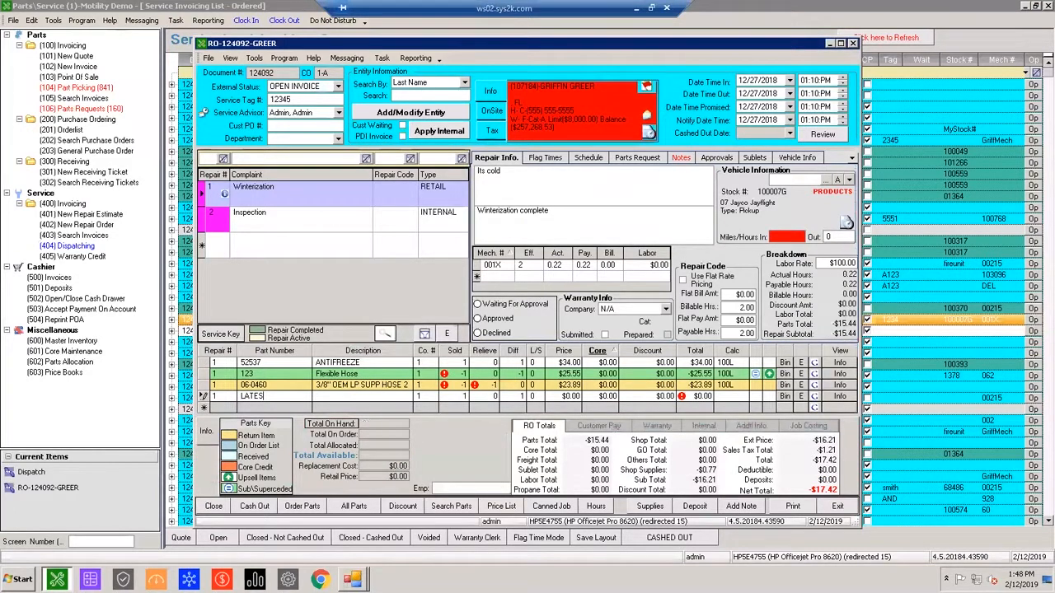
{"action": "key", "text": "Tab"}
{"action": "left_click", "coordinate": [568, 320]}
{"action": "left_click", "coordinate": [280, 397]}
{"action": "type", "text": "F"}
{"action": "key", "text": "Tab"}
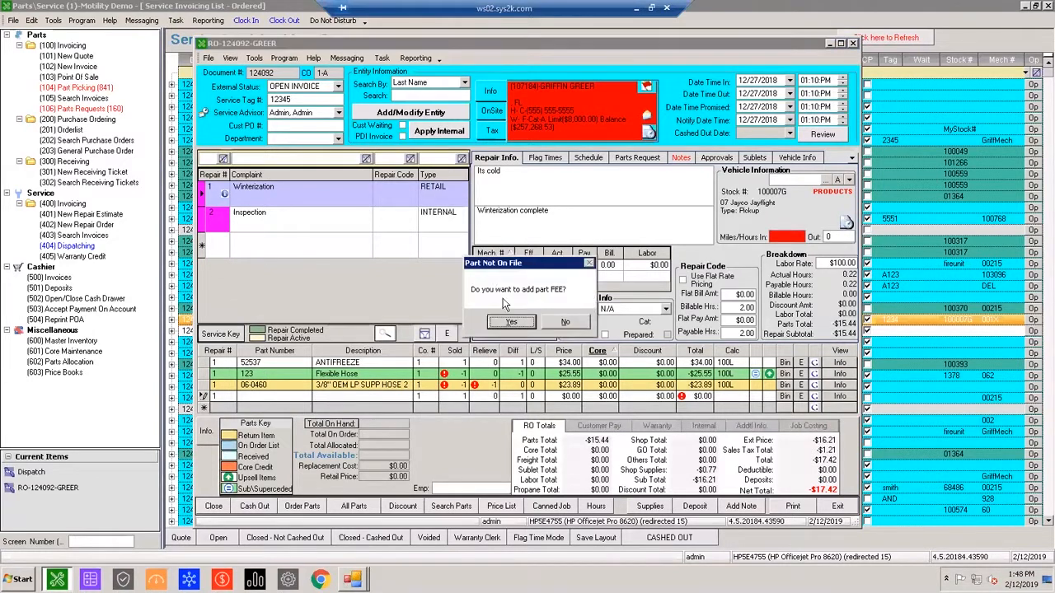
{"action": "left_click", "coordinate": [553, 320]}
Add the part STORAGE to the Winterization repair and set its price to $50.00.
{"action": "left_click", "coordinate": [237, 399]}
{"action": "type", "text": "STORAGE"}
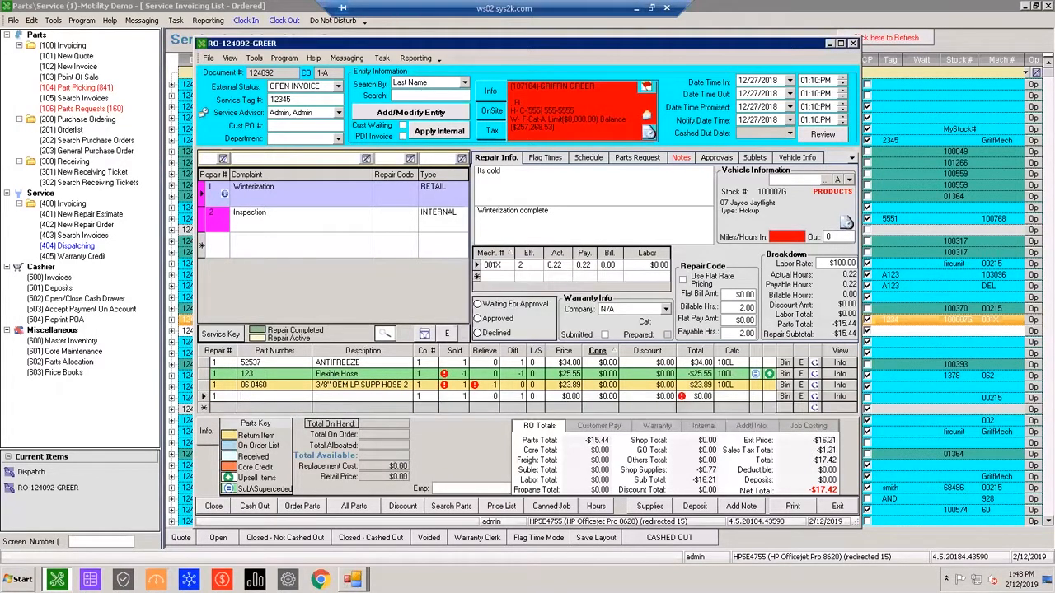
{"action": "key", "text": "Tab"}
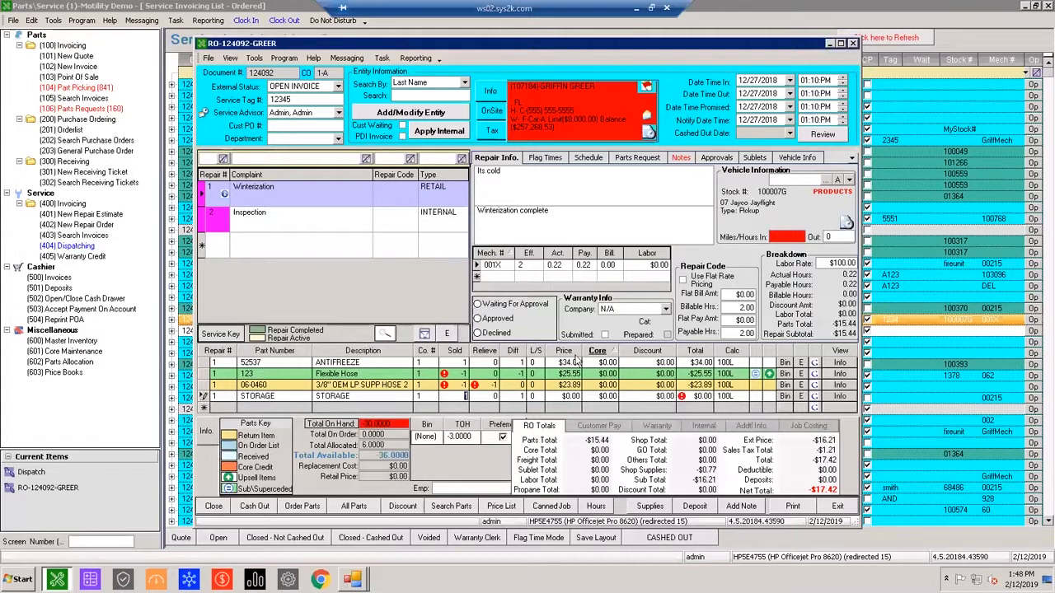
{"action": "left_click", "coordinate": [232, 398]}
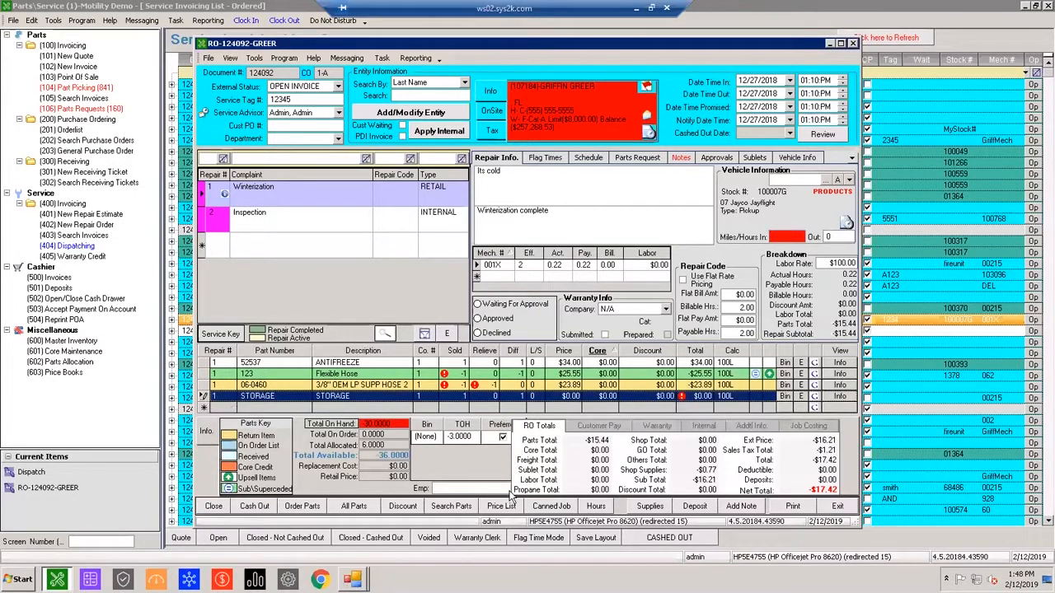
{"action": "left_click", "coordinate": [460, 399]}
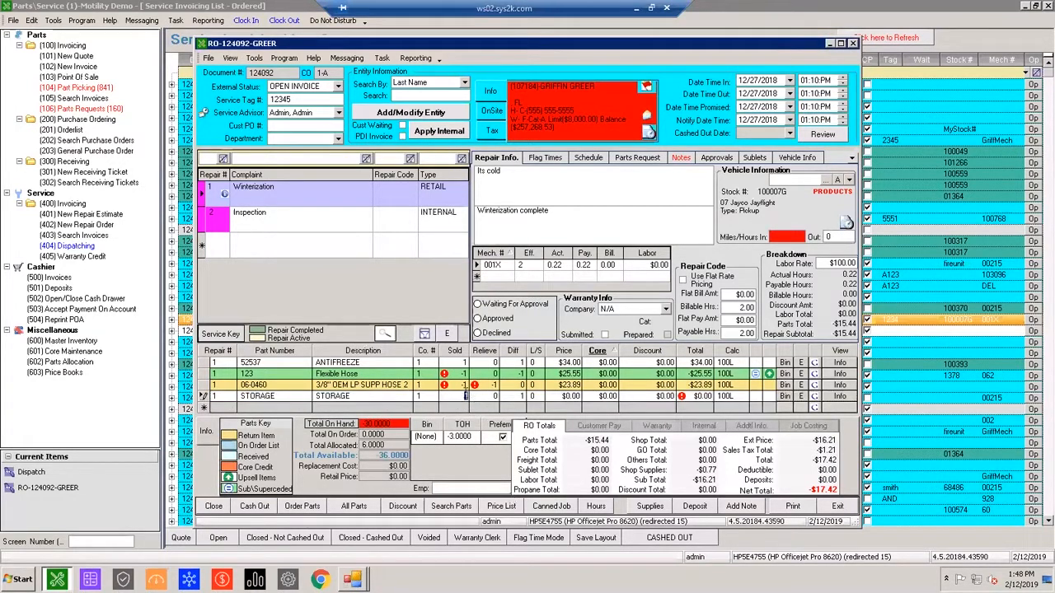
{"action": "left_click", "coordinate": [569, 397]}
{"action": "type", "text": "50"}
{"action": "key", "text": "Tab"}
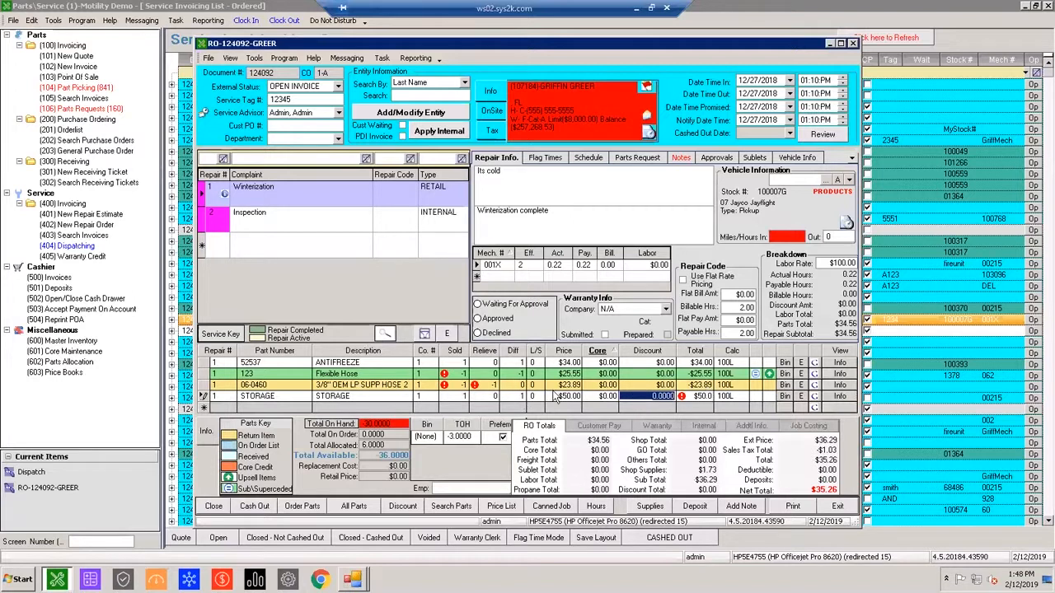
Review the STORAGE part's master inventory record from its line on the repair order, and close the record.
{"action": "left_click", "coordinate": [554, 395]}
{"action": "left_click", "coordinate": [205, 397]}
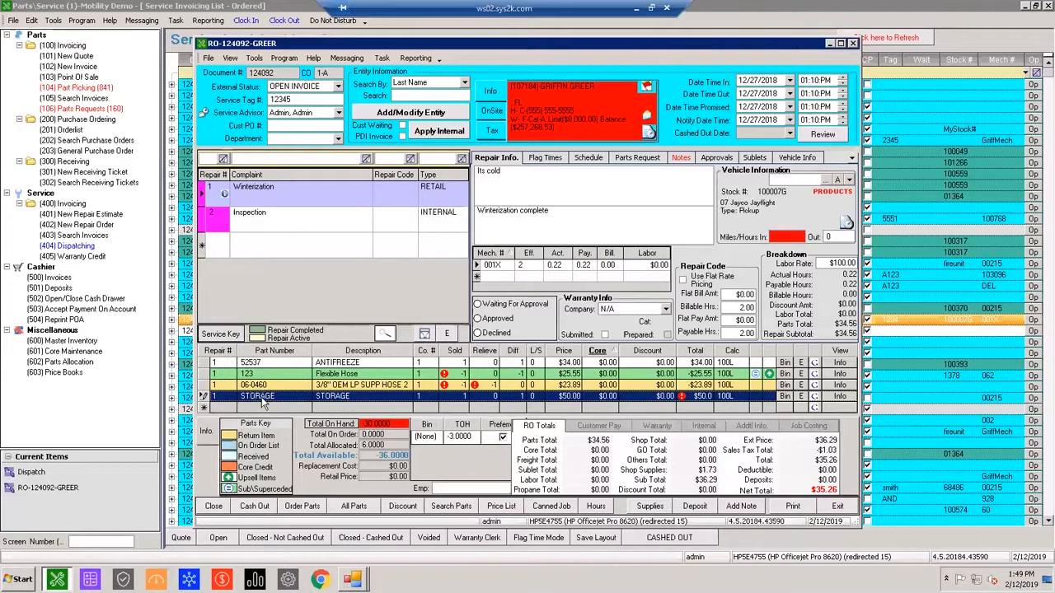
{"action": "left_click", "coordinate": [837, 398]}
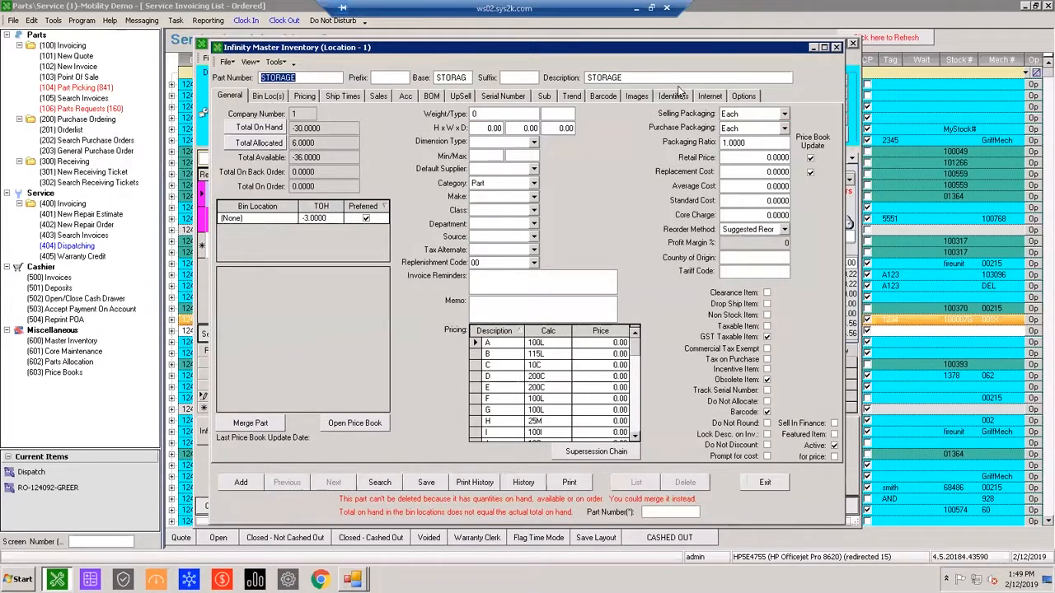
{"action": "left_click", "coordinate": [837, 48]}
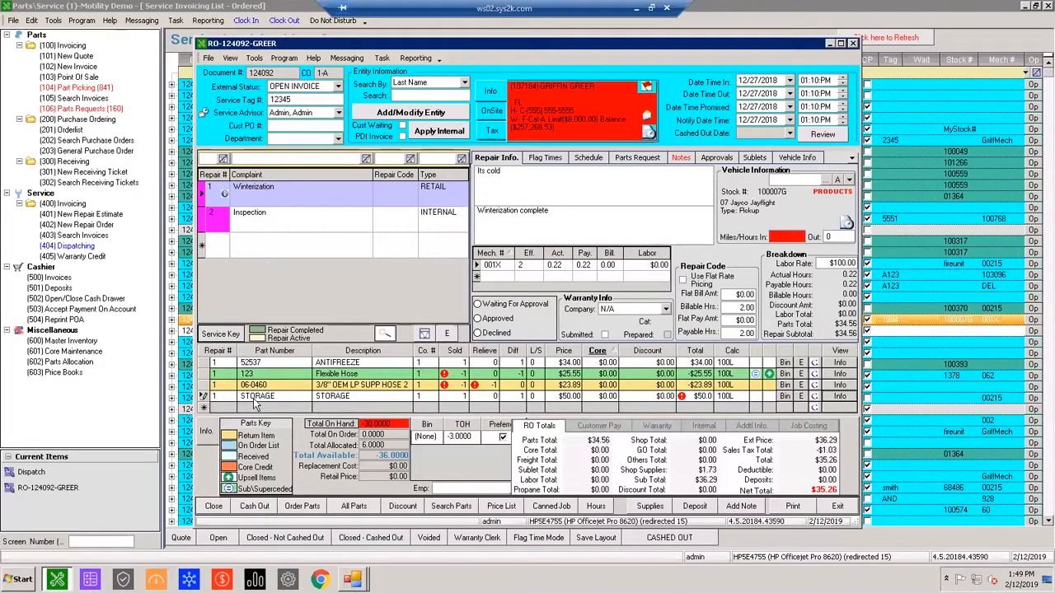
{"action": "left_click", "coordinate": [257, 399]}
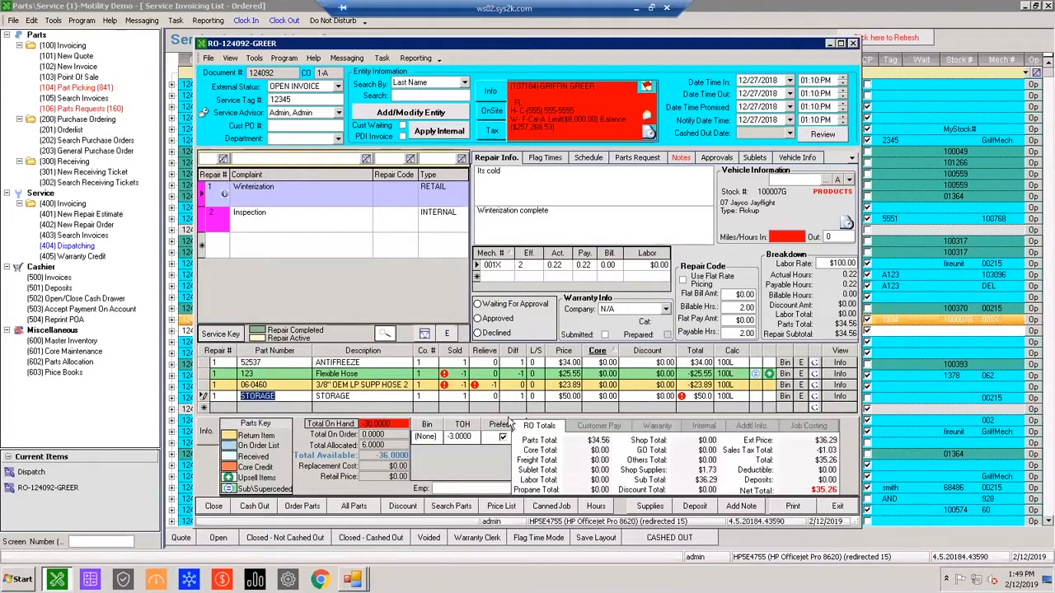
{"action": "key", "text": "Tab"}
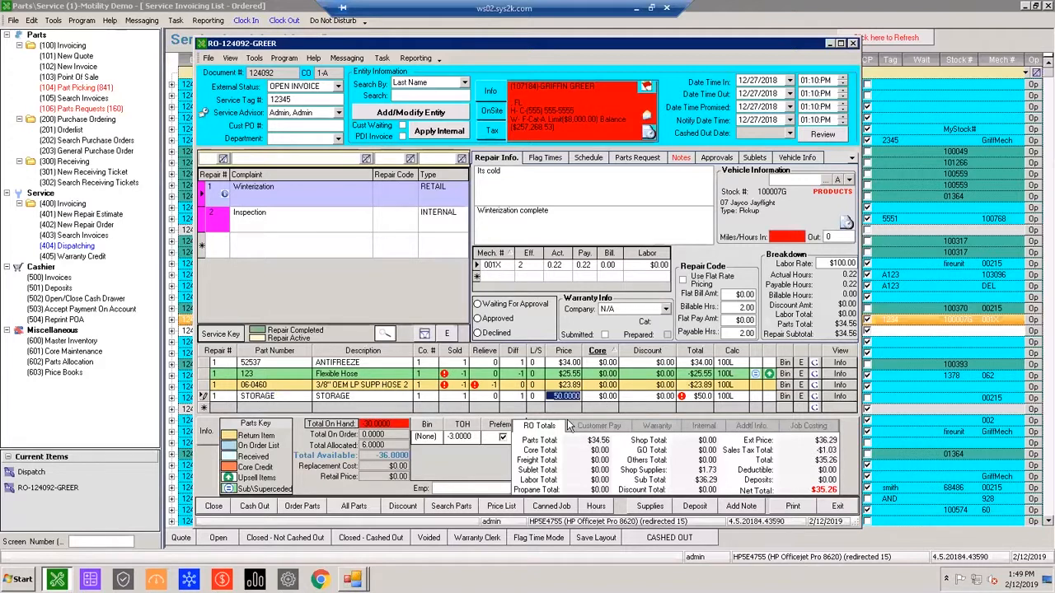
{"action": "left_click", "coordinate": [264, 399]}
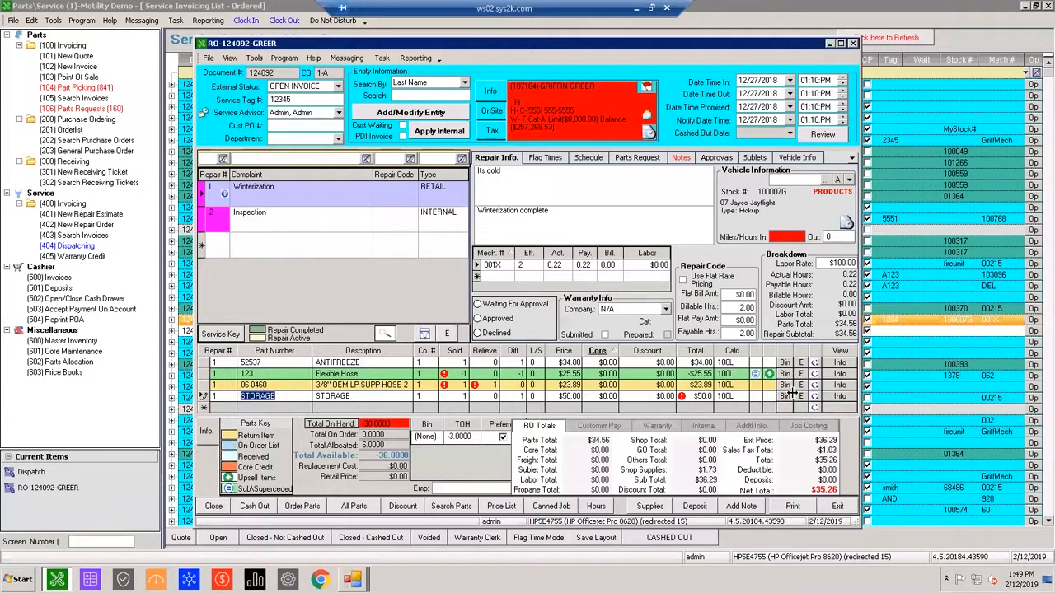
{"action": "left_click", "coordinate": [204, 398]}
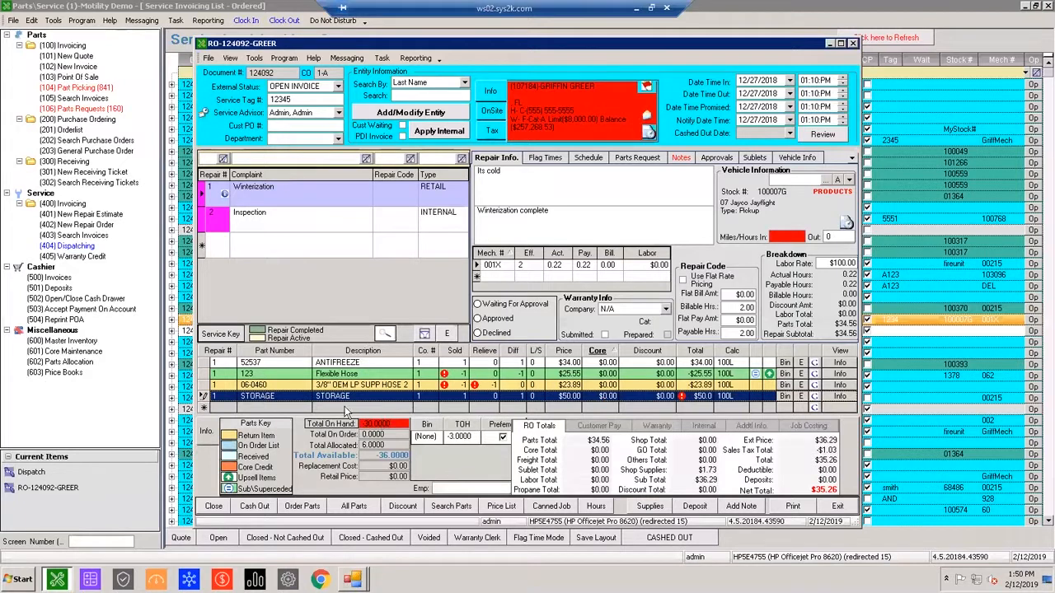
Try the STORAGE\SLIP R category in the STORAGE part's inventory record and exit without saving the changes.
{"action": "left_click", "coordinate": [257, 398]}
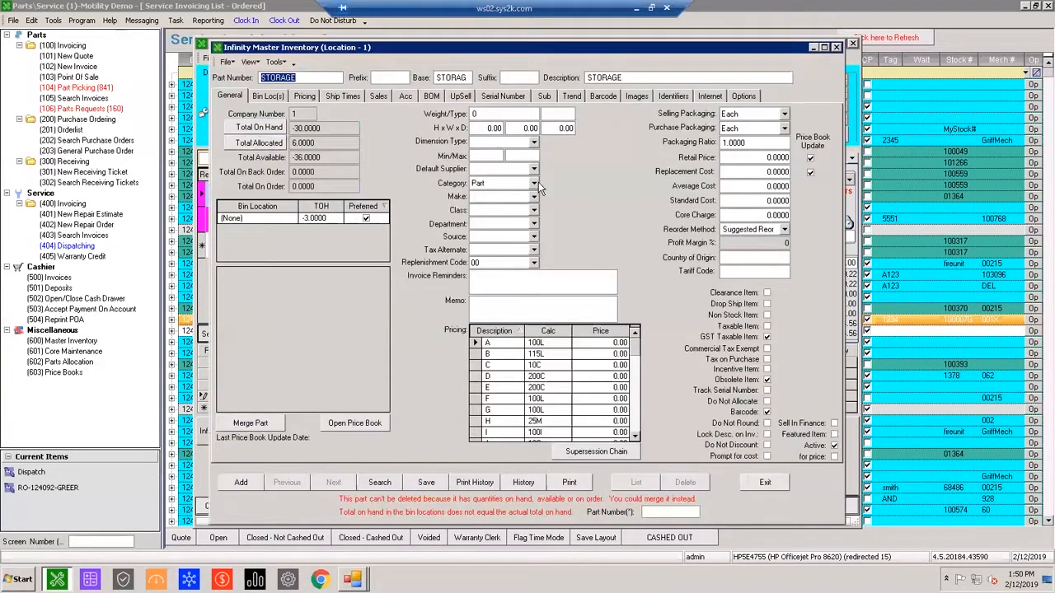
{"action": "left_click", "coordinate": [534, 183]}
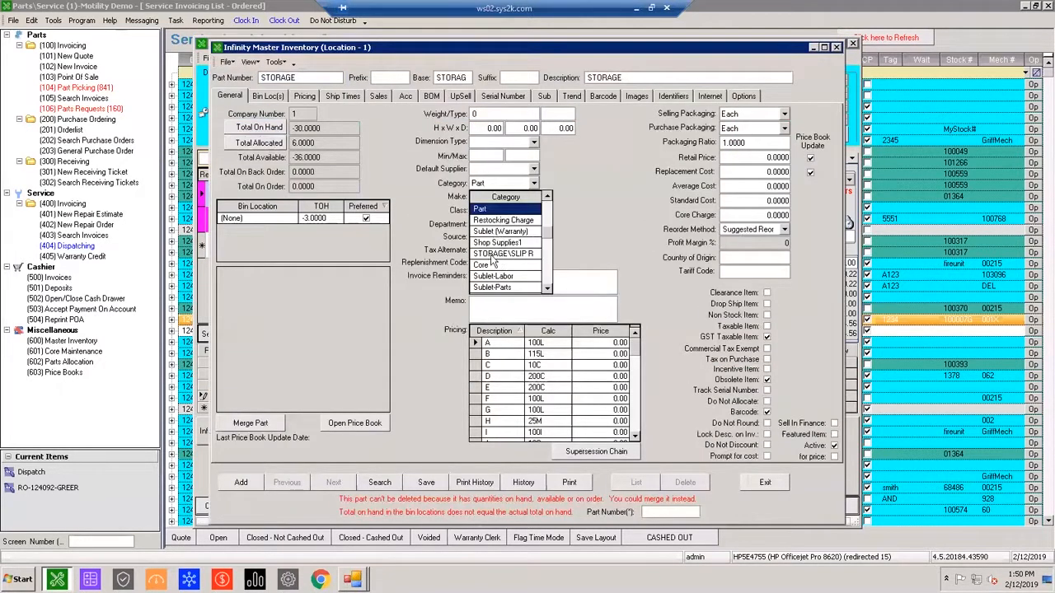
{"action": "left_click", "coordinate": [497, 253]}
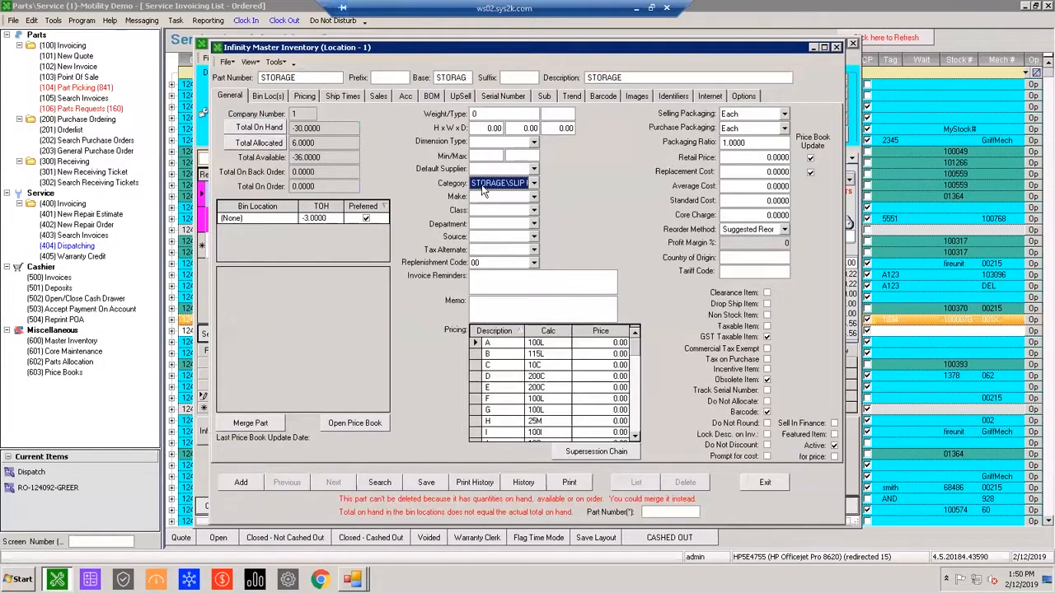
{"action": "key", "text": "Tab"}
{"action": "left_click", "coordinate": [534, 182]}
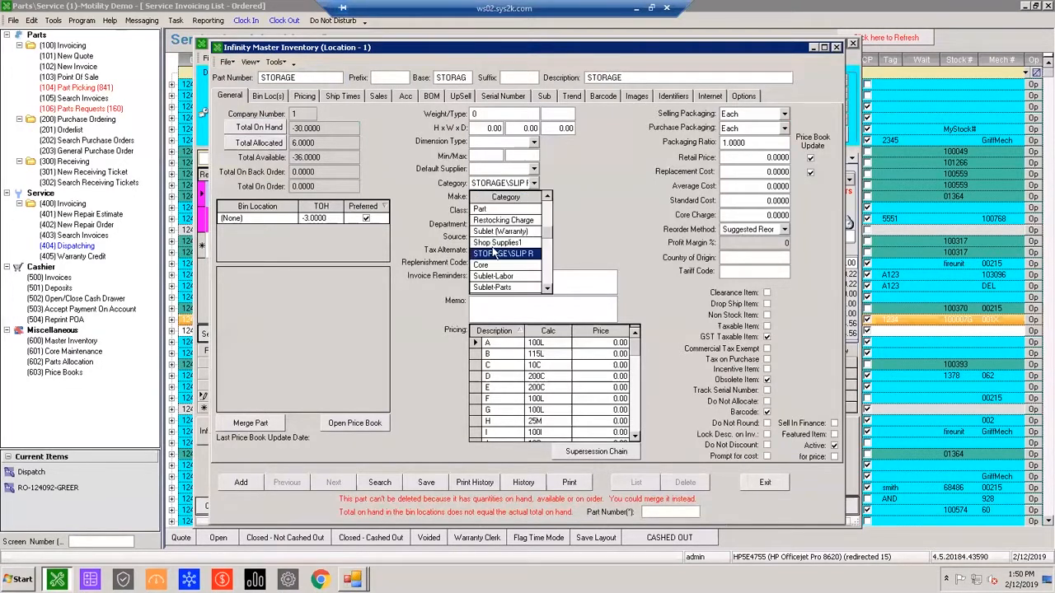
{"action": "scroll", "coordinate": [497, 259], "scroll_direction": "down", "scroll_amount": 3}
{"action": "scroll", "coordinate": [499, 262], "scroll_direction": "down", "scroll_amount": 1}
{"action": "scroll", "coordinate": [510, 273], "scroll_direction": "up", "scroll_amount": 4}
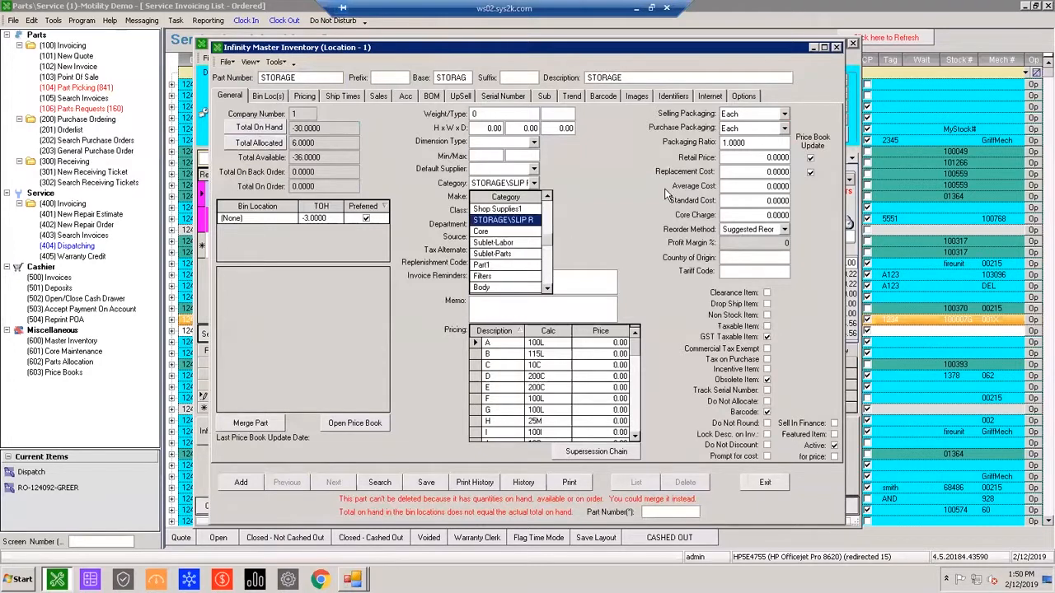
{"action": "left_click", "coordinate": [662, 196]}
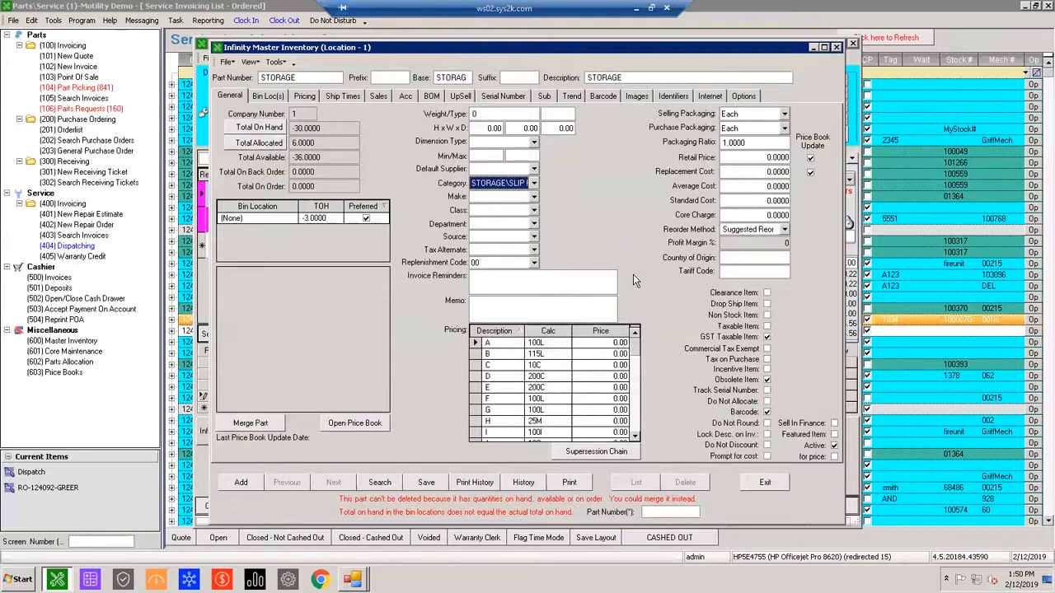
{"action": "left_click", "coordinate": [765, 484]}
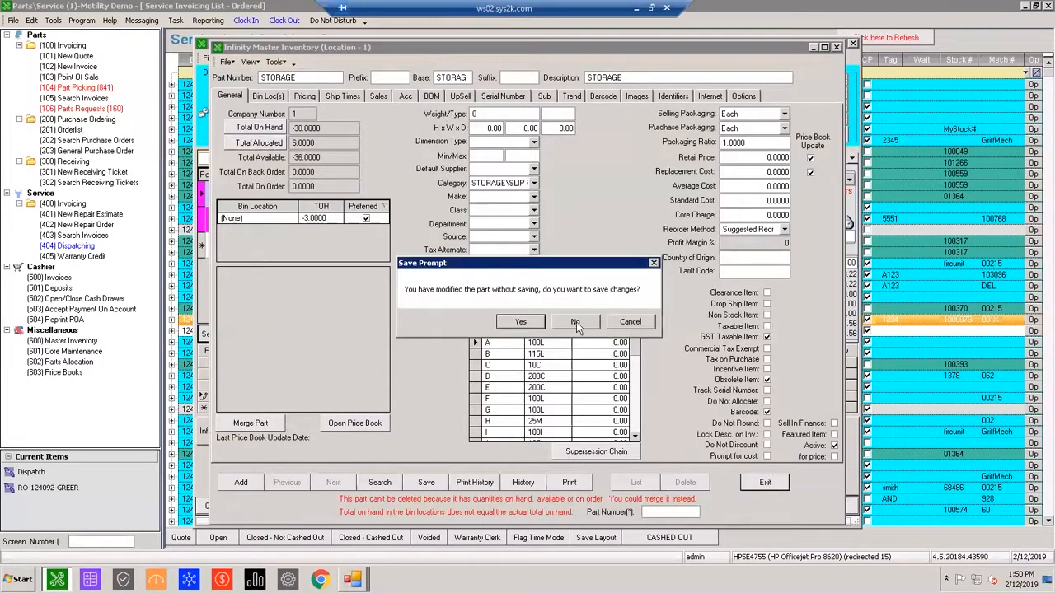
{"action": "left_click", "coordinate": [576, 321]}
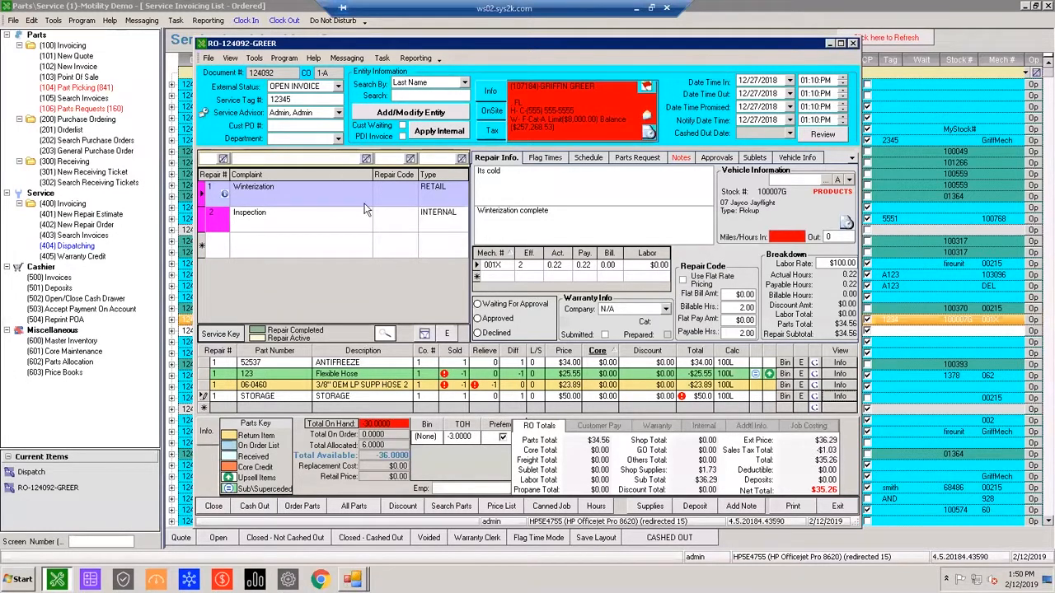
Add a third repair to the repair order using the DEWINTERIZE repair code.
{"action": "left_click", "coordinate": [397, 193]}
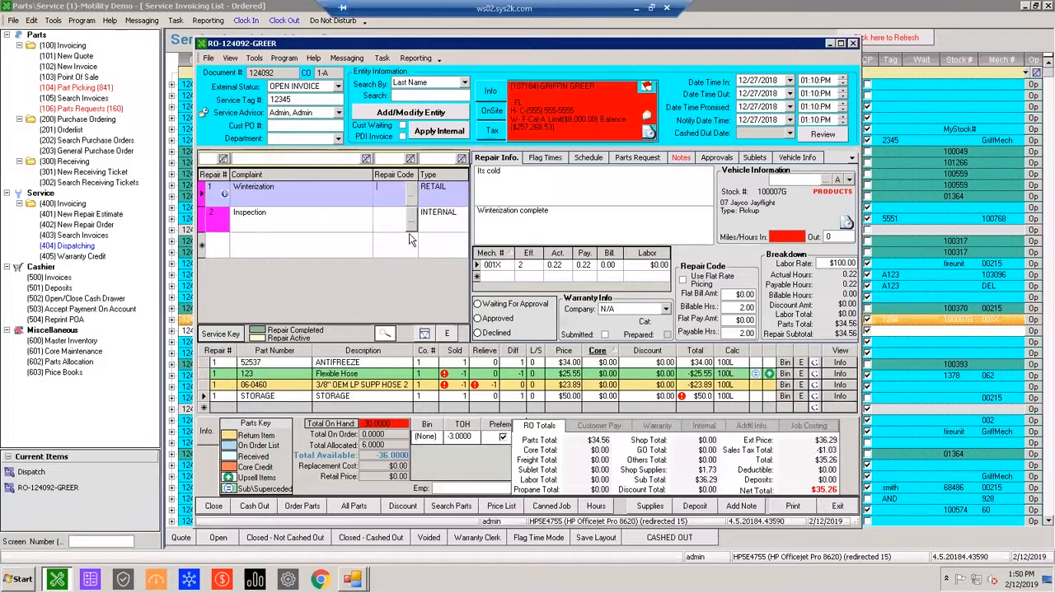
{"action": "left_click", "coordinate": [31, 19]}
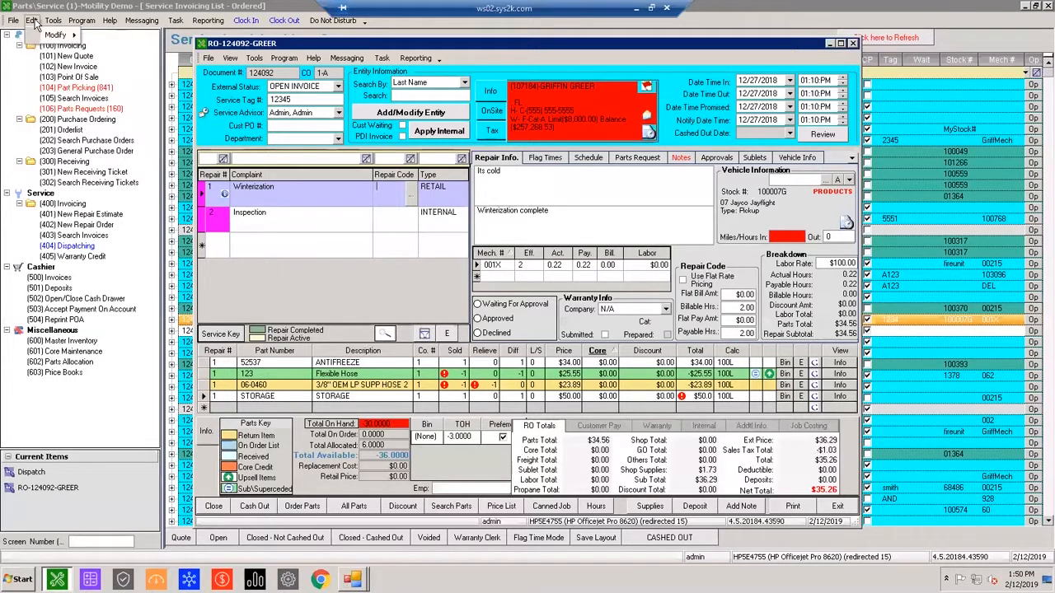
{"action": "mouse_move", "coordinate": [55, 34]}
{"action": "left_click", "coordinate": [414, 243]}
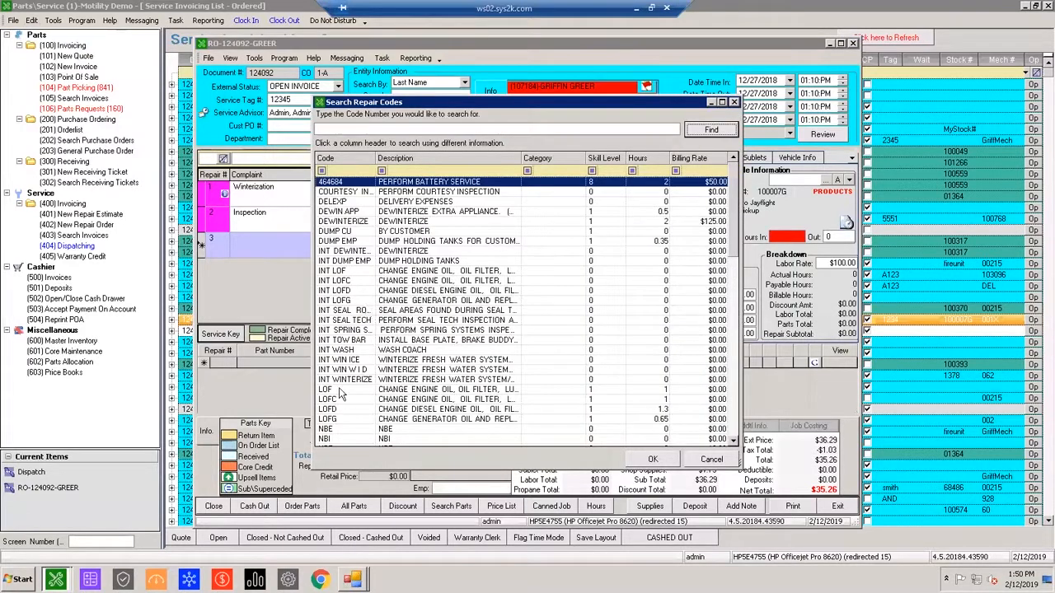
{"action": "double_click", "coordinate": [349, 222]}
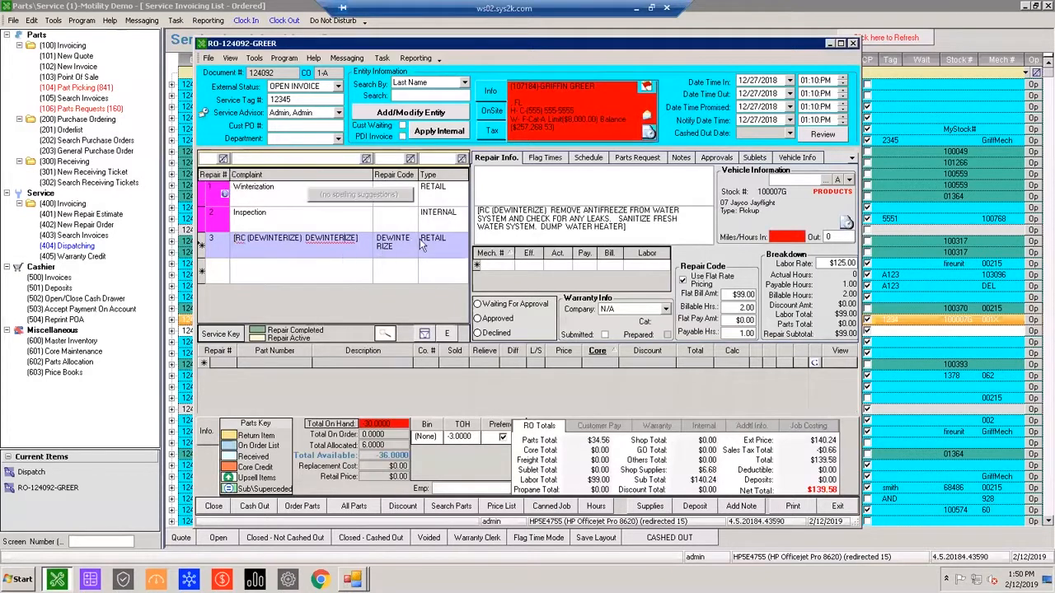
Check the DEWINTERIZE repair's flag times and its complaint, cause and correction texts.
{"action": "left_click", "coordinate": [549, 163]}
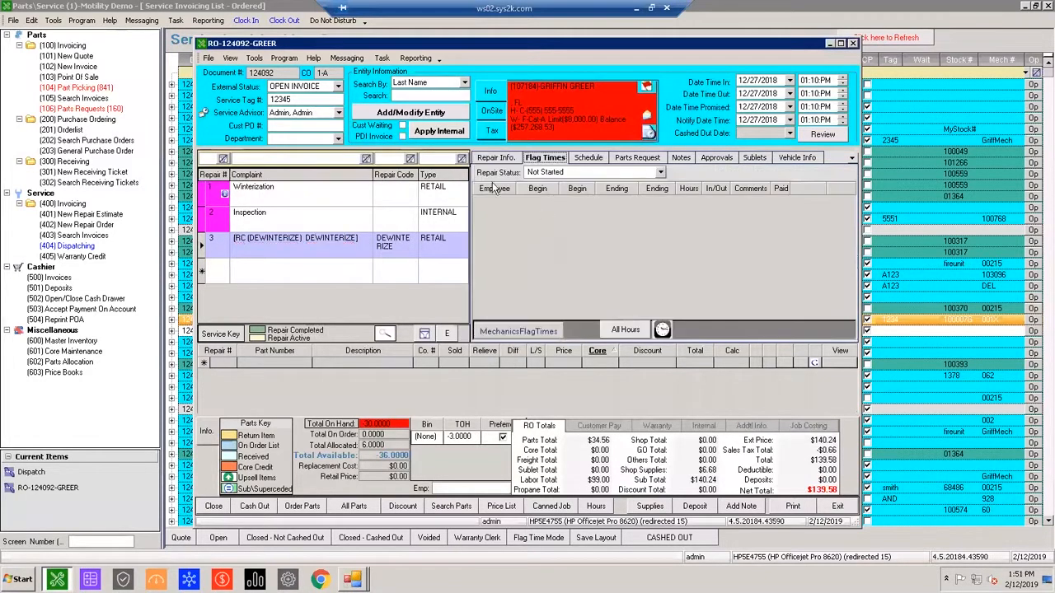
{"action": "left_click", "coordinate": [499, 159]}
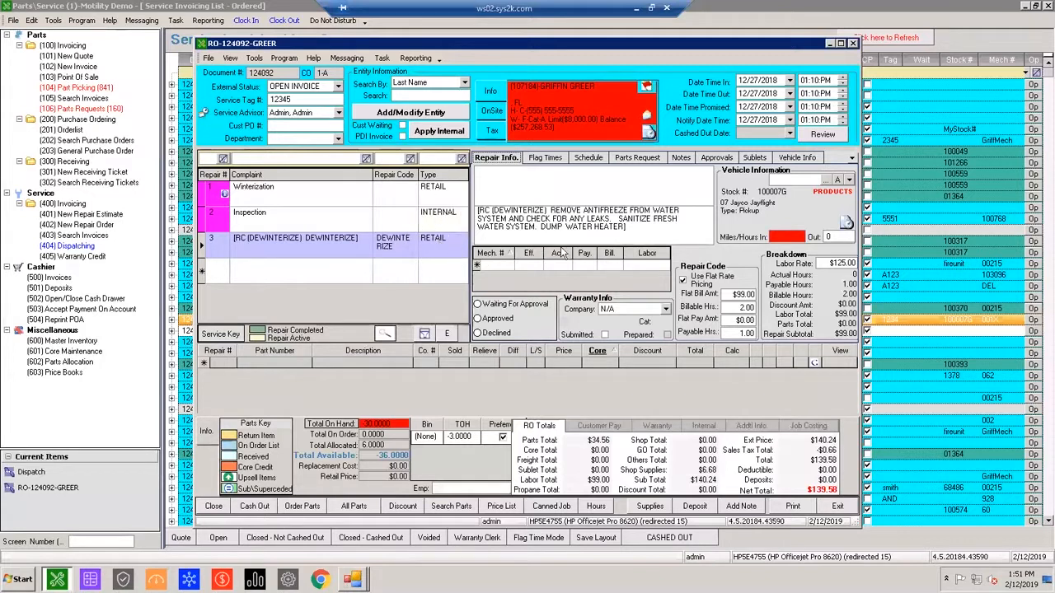
{"action": "left_click", "coordinate": [281, 248]}
{"action": "left_click", "coordinate": [545, 178]}
{"action": "left_click", "coordinate": [537, 219]}
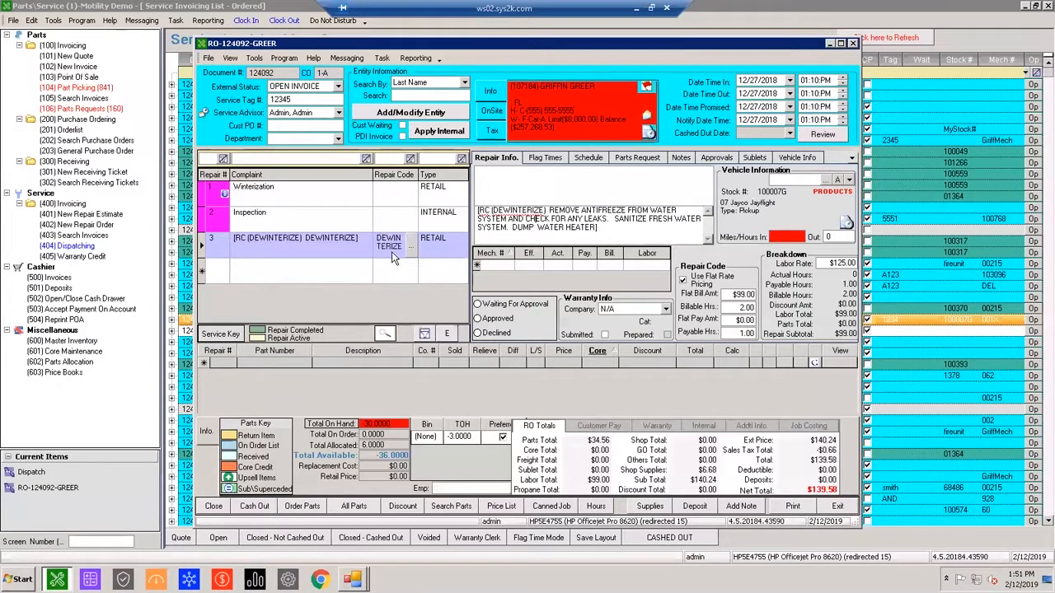
Add the AC INSTALL canned job to the repair order and select its complaint text.
{"action": "left_click", "coordinate": [551, 506]}
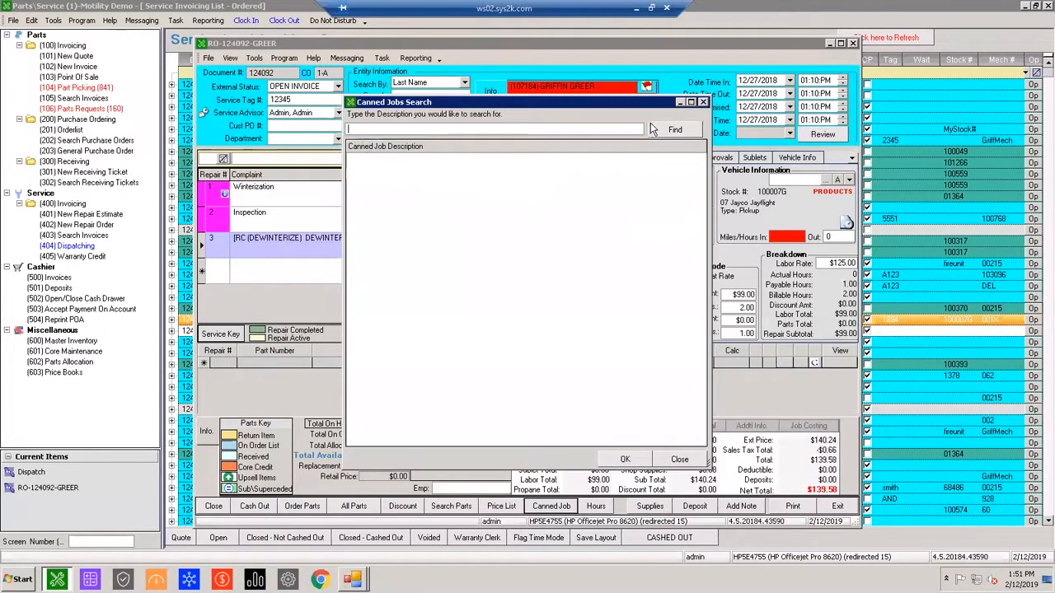
{"action": "left_click", "coordinate": [695, 129]}
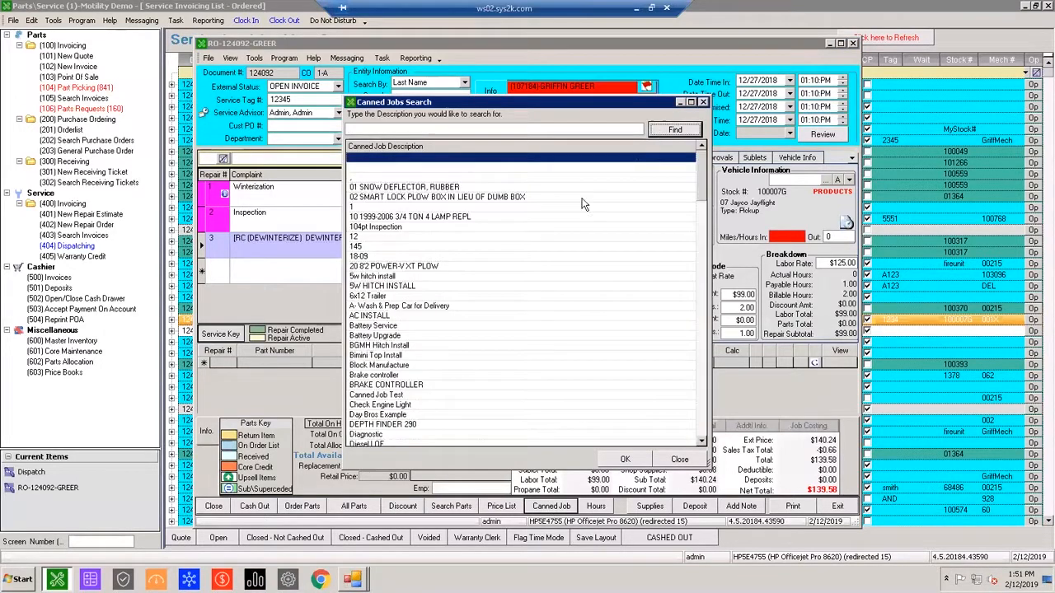
{"action": "double_click", "coordinate": [376, 316]}
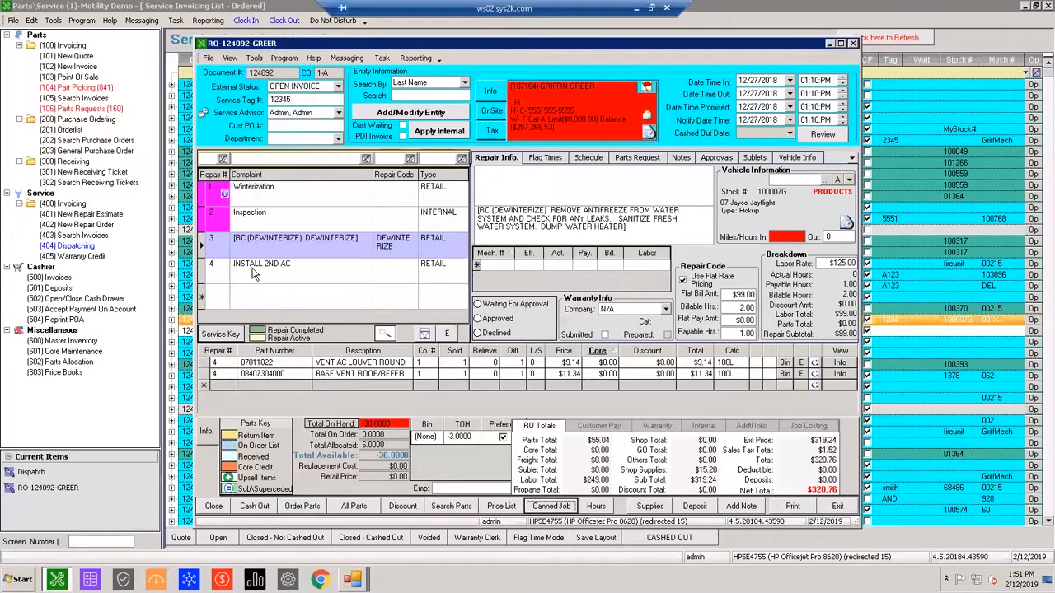
{"action": "left_click", "coordinate": [255, 265]}
{"action": "left_click", "coordinate": [288, 264]}
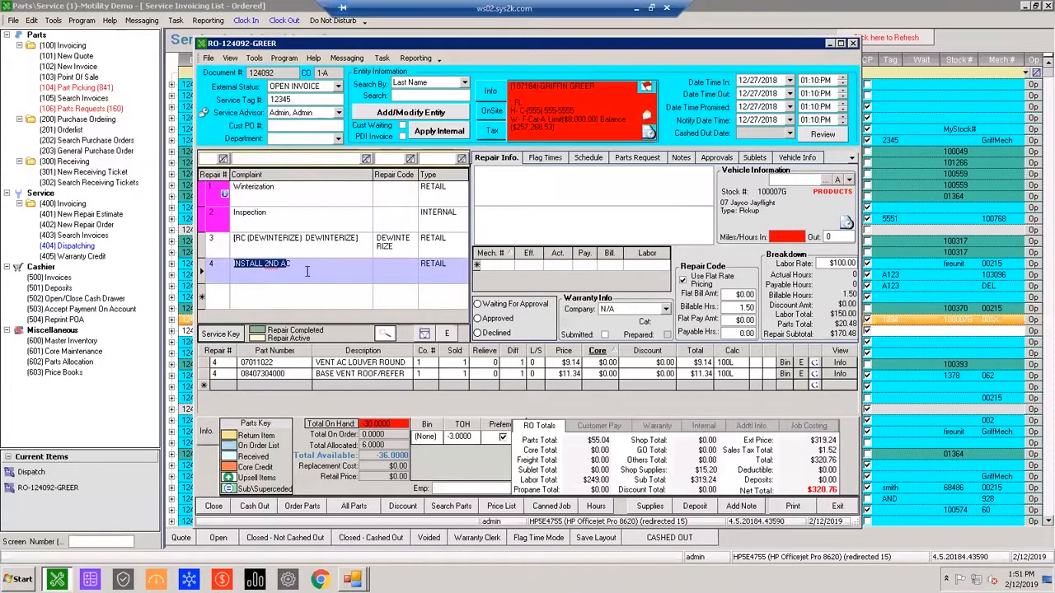
{"action": "mouse_move", "coordinate": [383, 269]}
Look over the service history search form's criteria and close the form.
{"action": "left_click", "coordinate": [79, 235]}
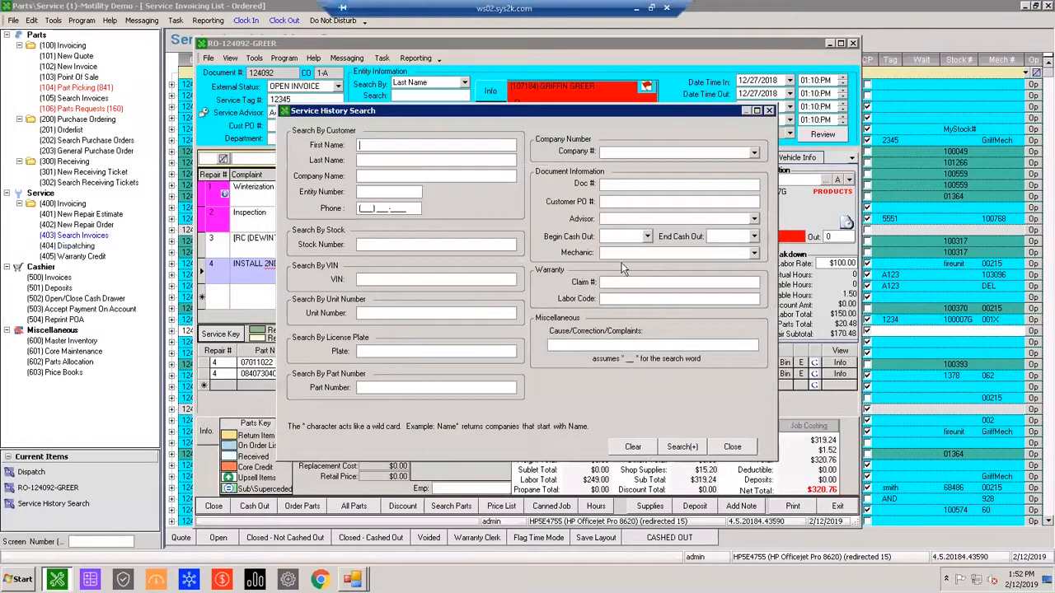
{"action": "left_click", "coordinate": [769, 110]}
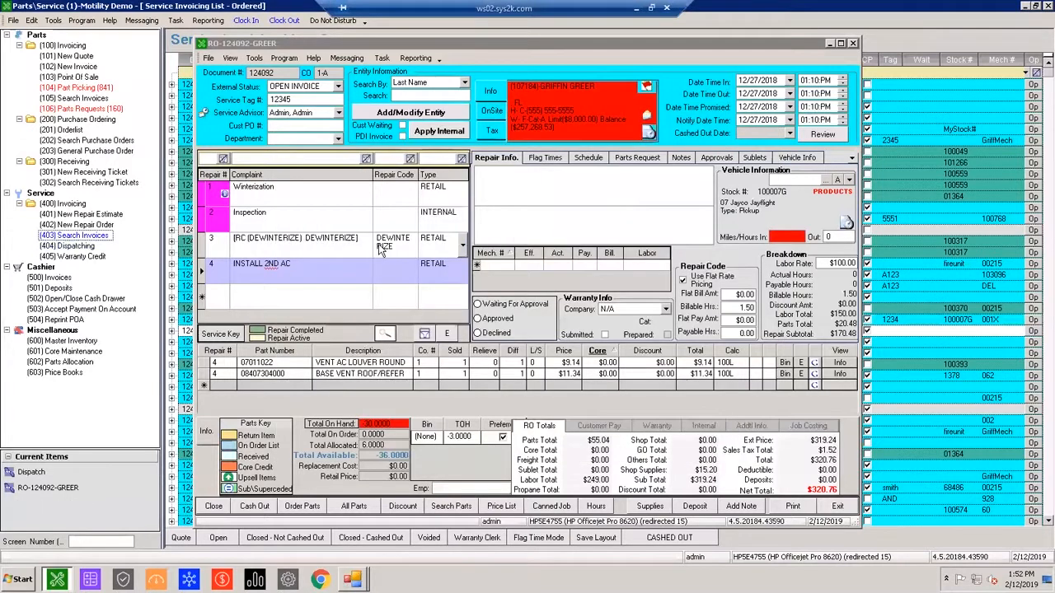
{"action": "left_click", "coordinate": [323, 265]}
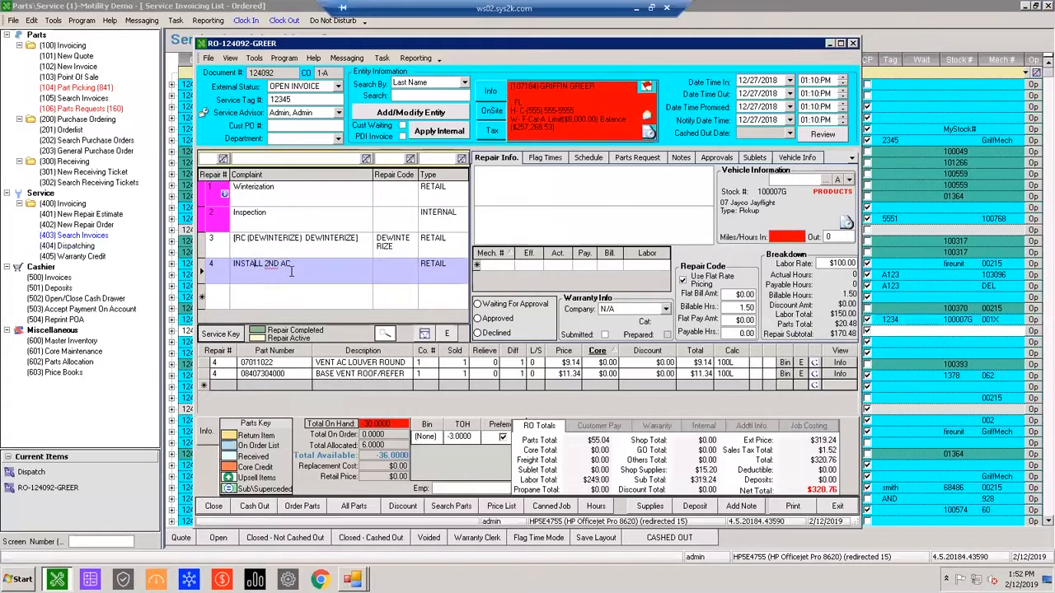
{"action": "left_click", "coordinate": [202, 267]}
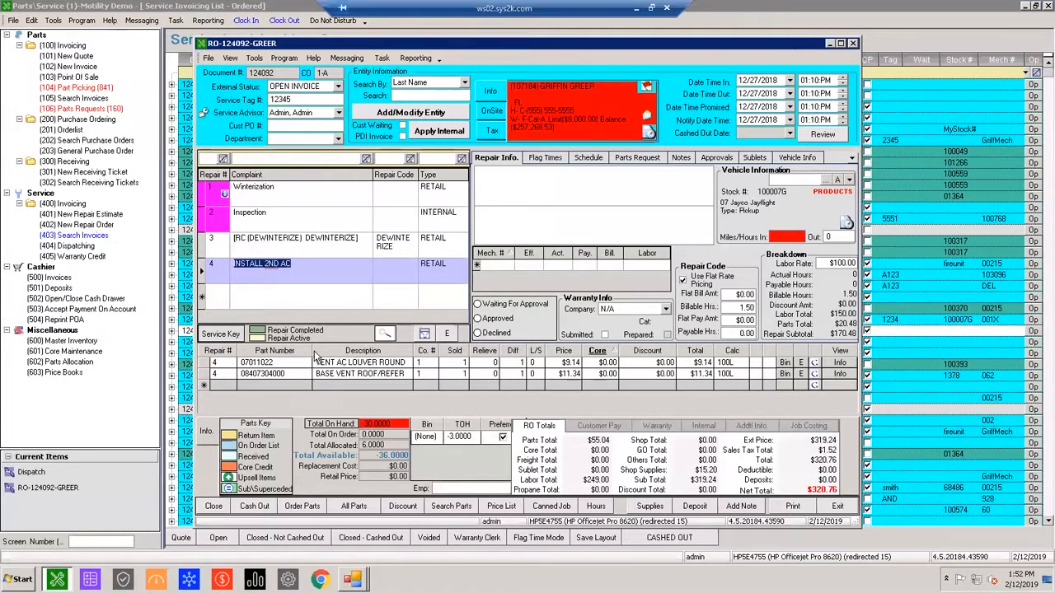
{"action": "mouse_move", "coordinate": [429, 272]}
{"action": "left_click", "coordinate": [311, 277]}
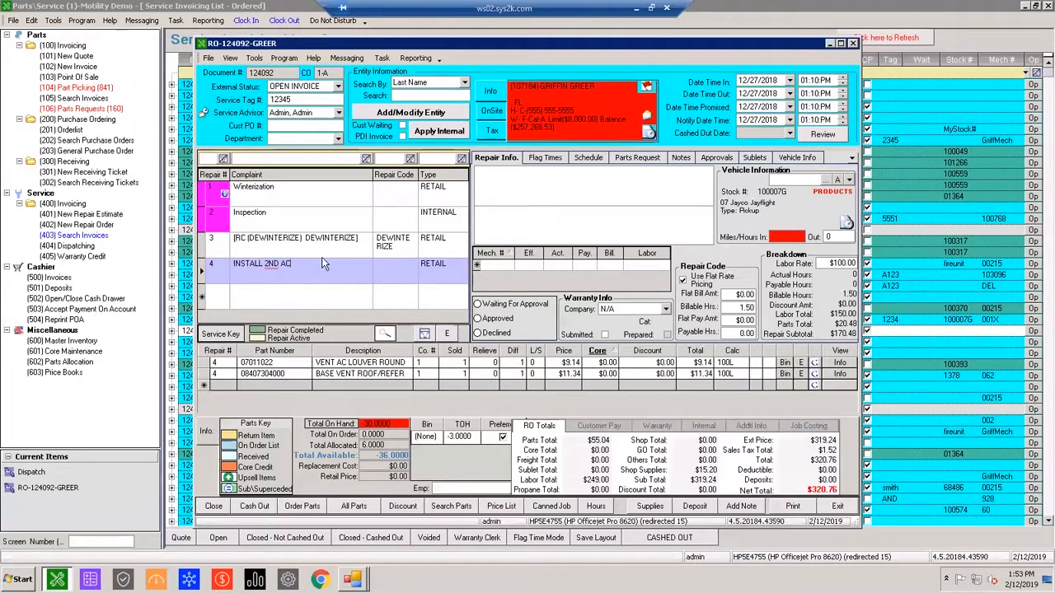
Add a repair code named WINTERIZATION with the category WINTERIZE to the repair codes list.
{"action": "left_click", "coordinate": [32, 20]}
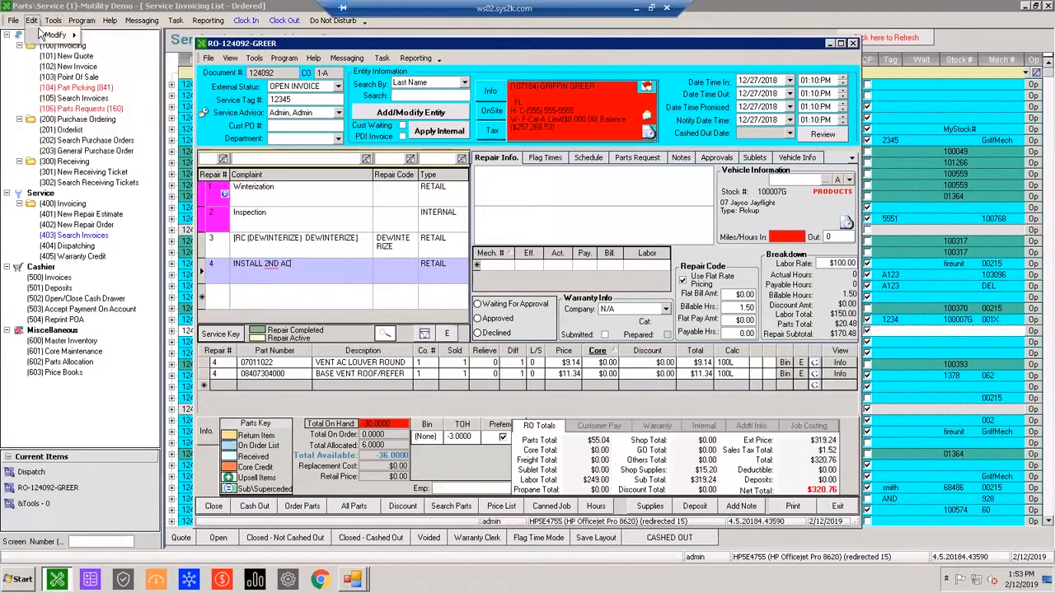
{"action": "mouse_move", "coordinate": [41, 34]}
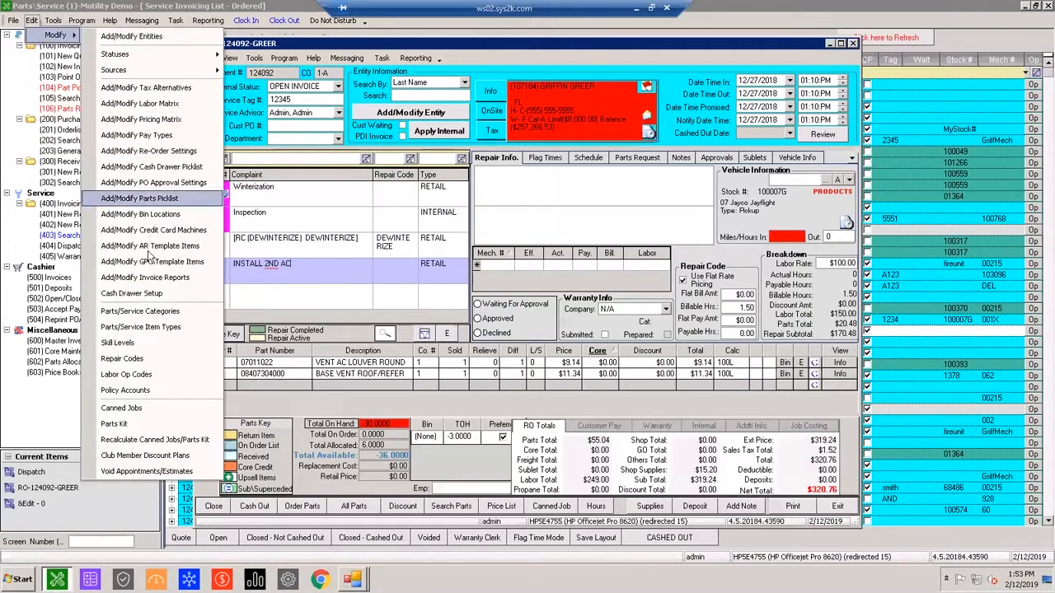
{"action": "left_click", "coordinate": [131, 363]}
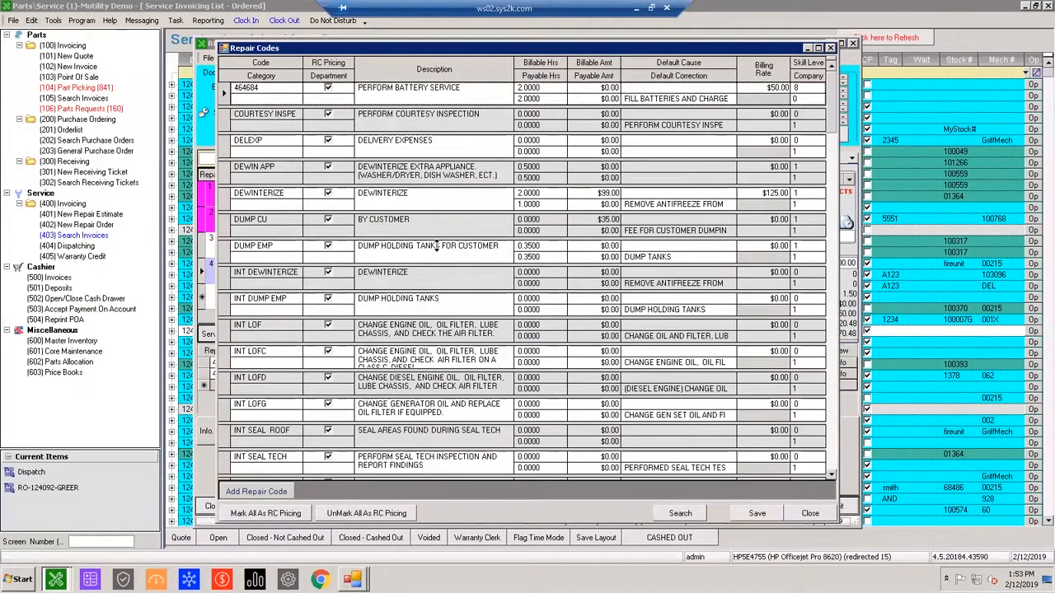
{"action": "scroll", "coordinate": [525, 257], "scroll_direction": "down", "scroll_amount": 10}
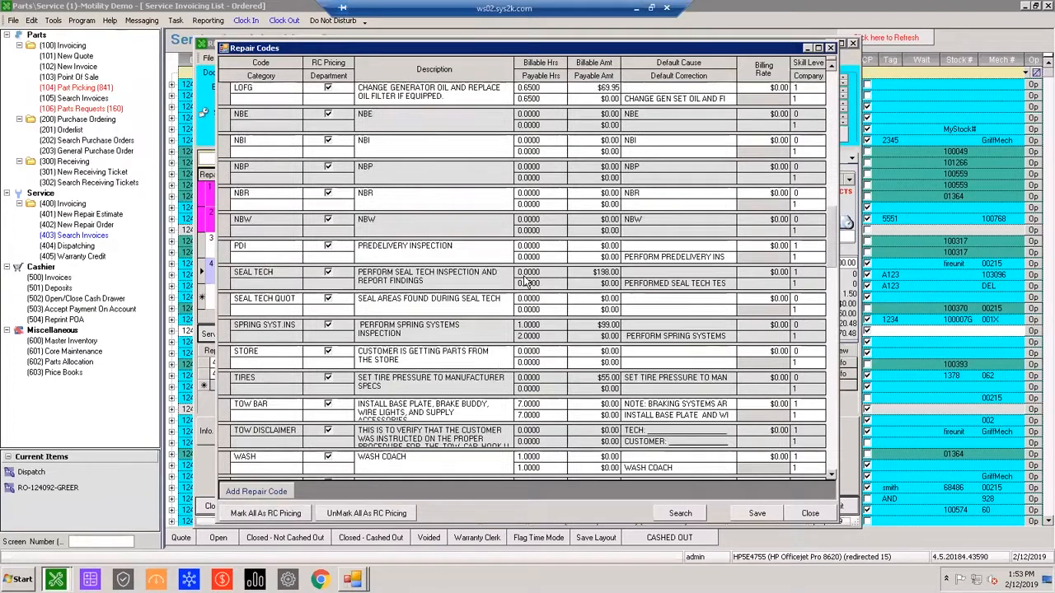
{"action": "scroll", "coordinate": [564, 285], "scroll_direction": "down", "scroll_amount": 10}
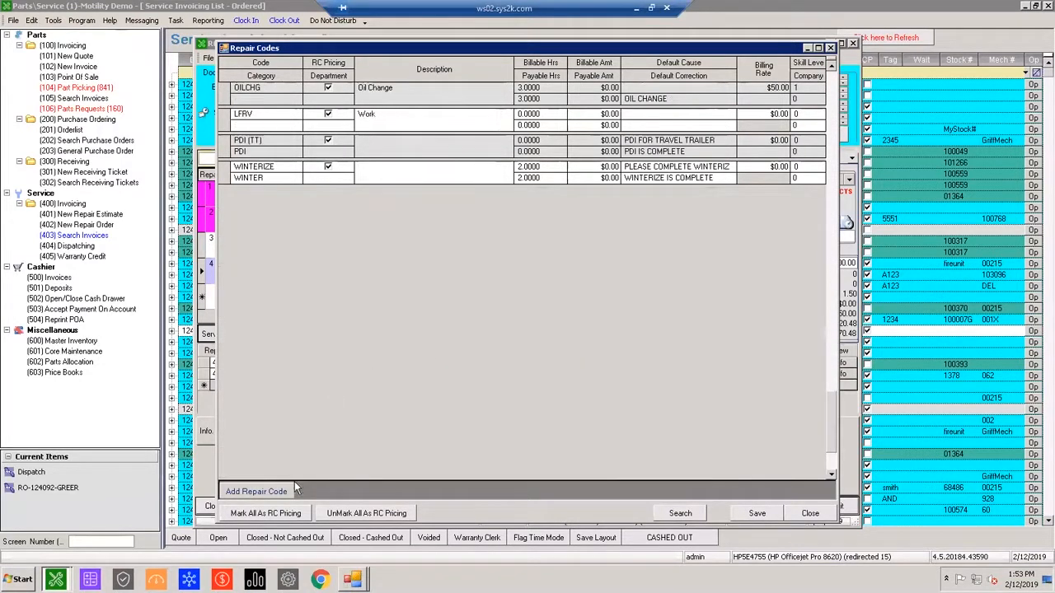
{"action": "left_click", "coordinate": [272, 491]}
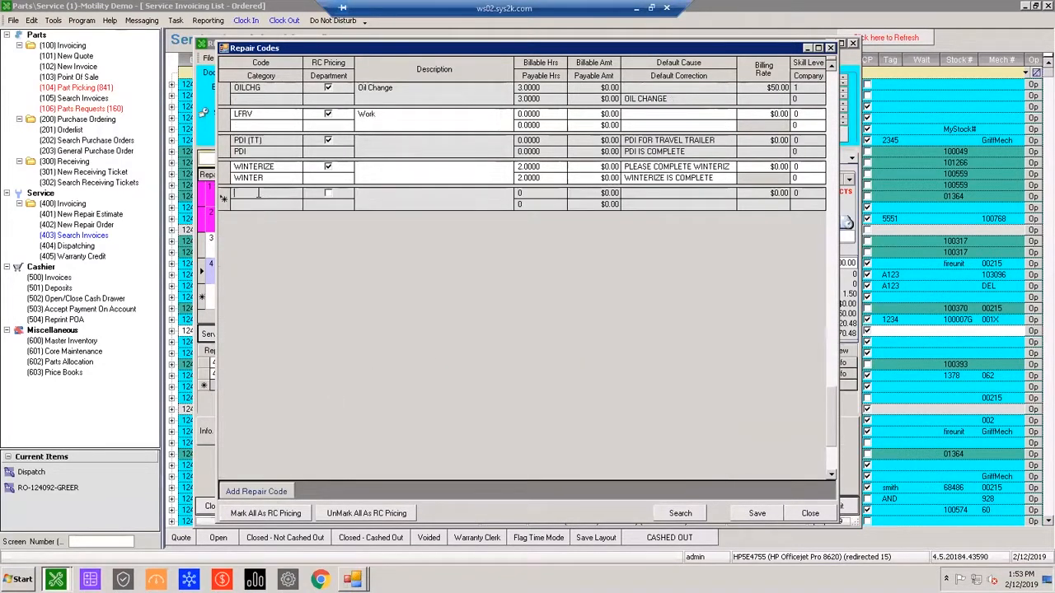
{"action": "type", "text": "WINTERIZATION"}
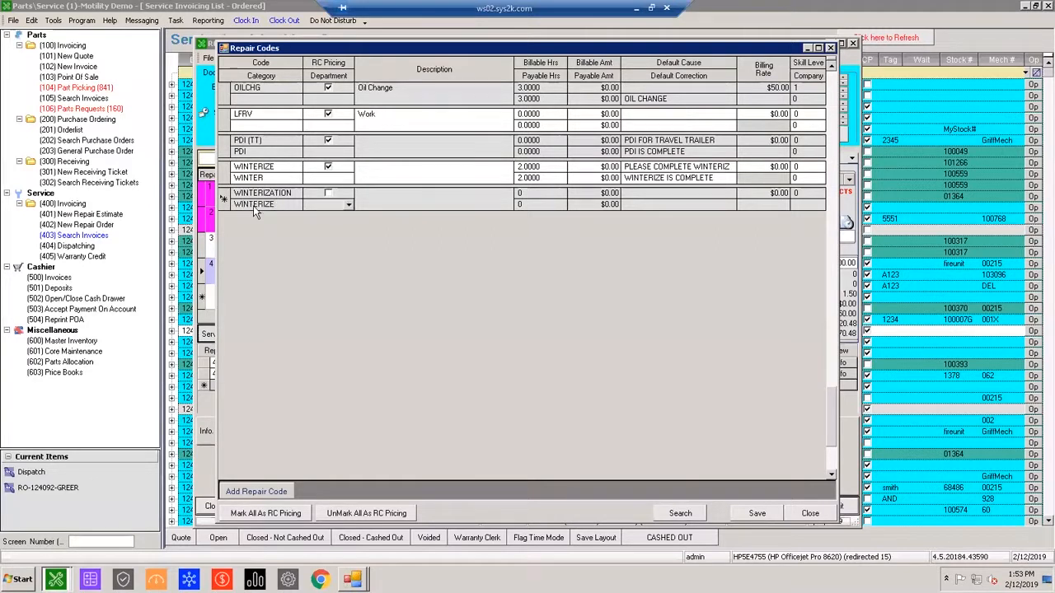
Enable RC pricing for the WINTERIZATION code, describe it as PLEASE WINTERIZE THE UNIT, and set its billable and payable hours to 3.
{"action": "left_click_drag", "start_coordinate": [355, 48], "coordinate": [285, 347]}
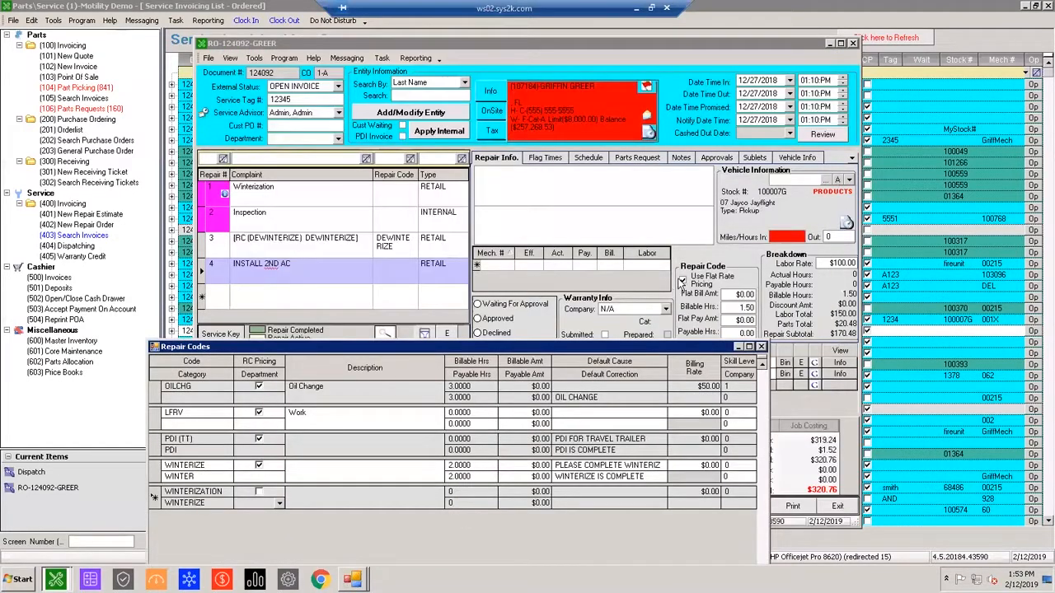
{"action": "left_click_drag", "start_coordinate": [560, 348], "coordinate": [624, 128]}
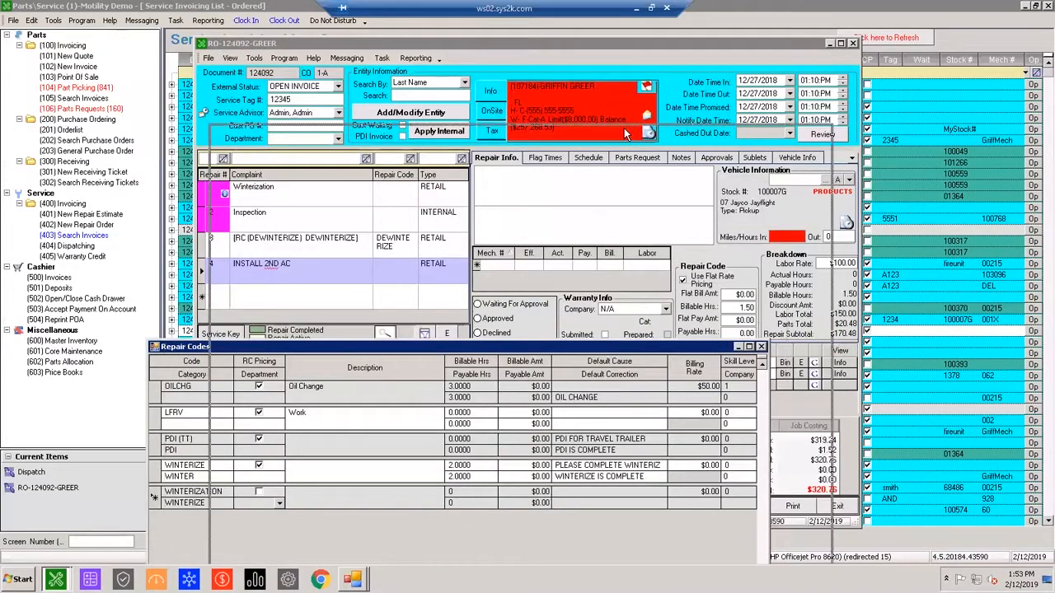
{"action": "left_click", "coordinate": [322, 271]}
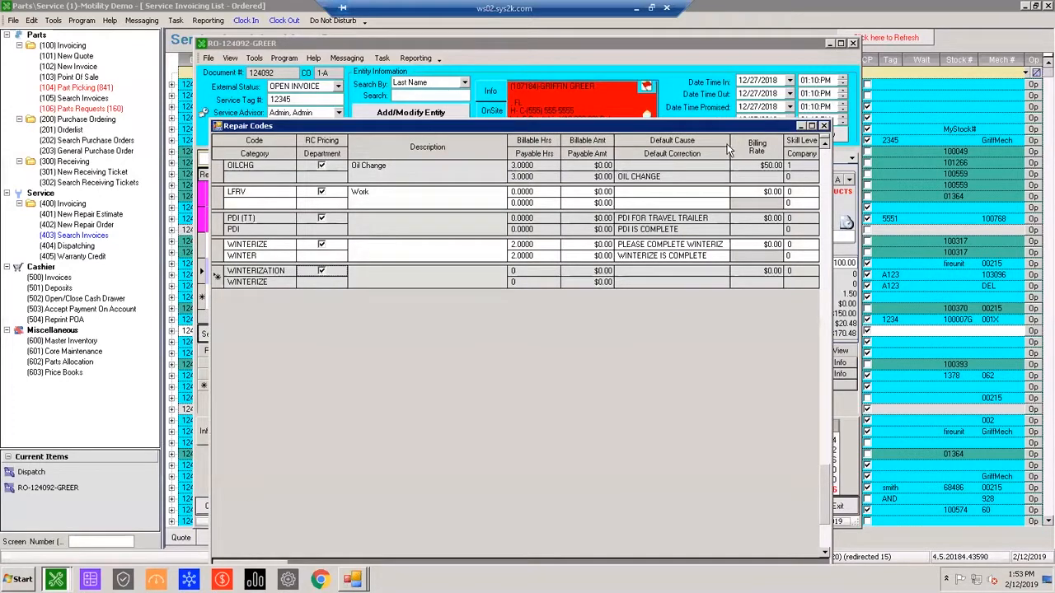
{"action": "left_click", "coordinate": [407, 281]}
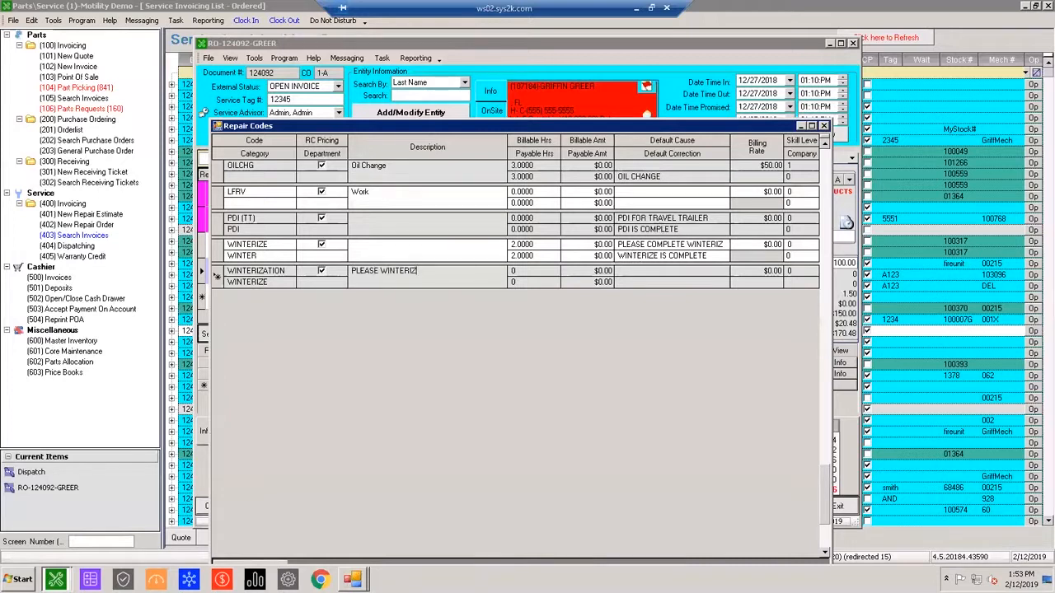
{"action": "key", "text": "Tab"}
{"action": "type", "text": "33"}
{"action": "key", "text": "Tab"}
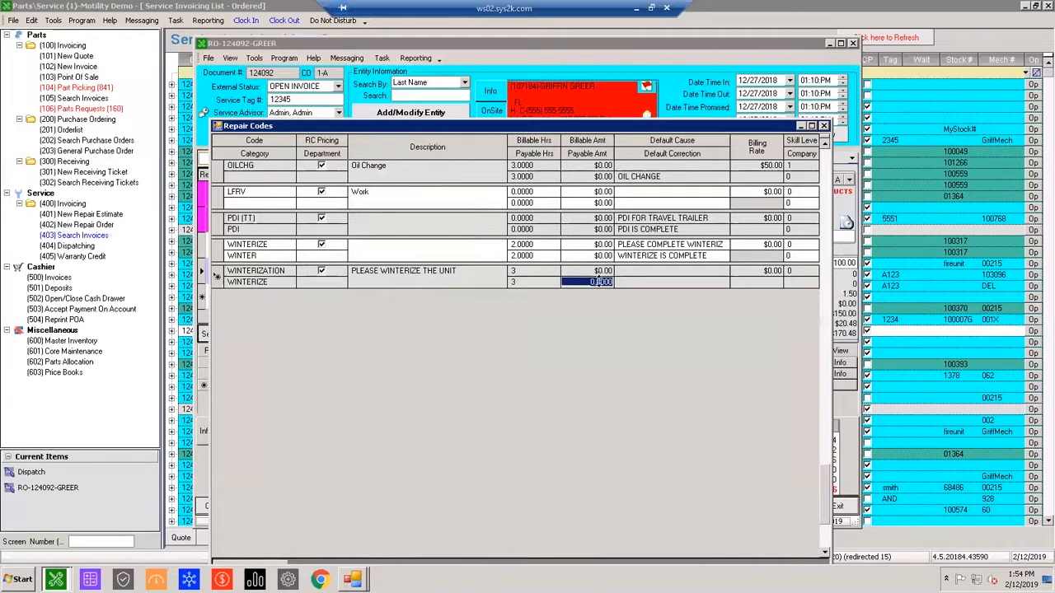
Give the WINTERIZATION code a billing rate of $129.00 and skill level 5, and save and close the repair codes list.
{"action": "left_click", "coordinate": [600, 270]}
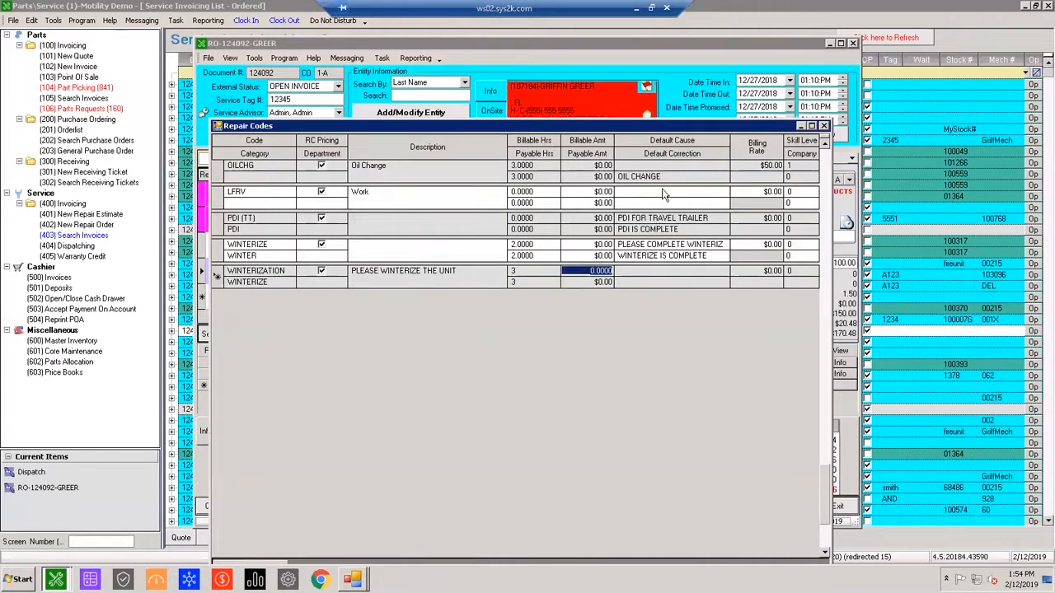
{"action": "left_click", "coordinate": [649, 272]}
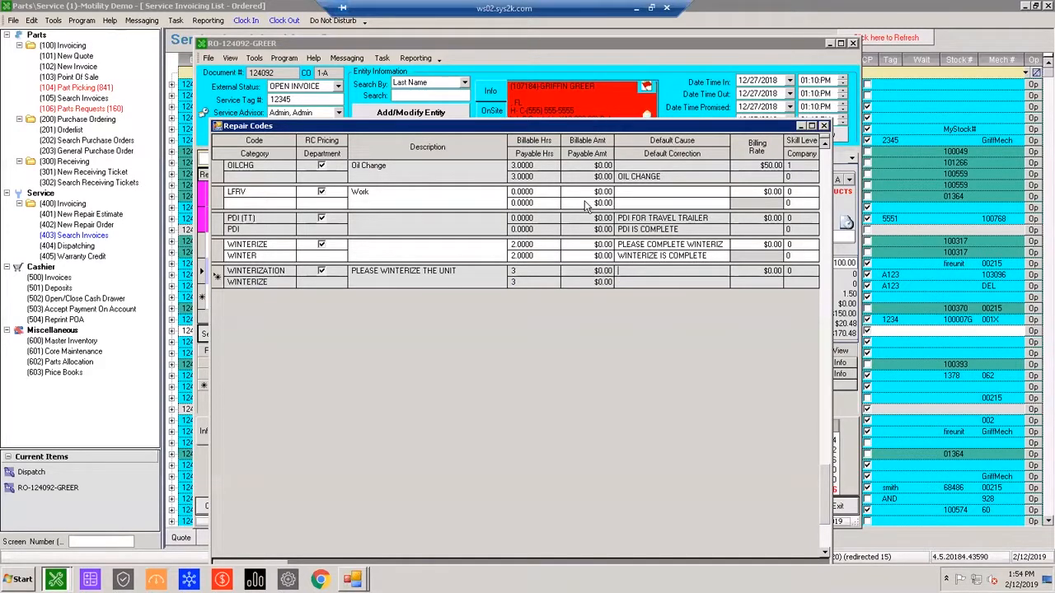
{"action": "left_click_drag", "start_coordinate": [556, 125], "coordinate": [540, 96]}
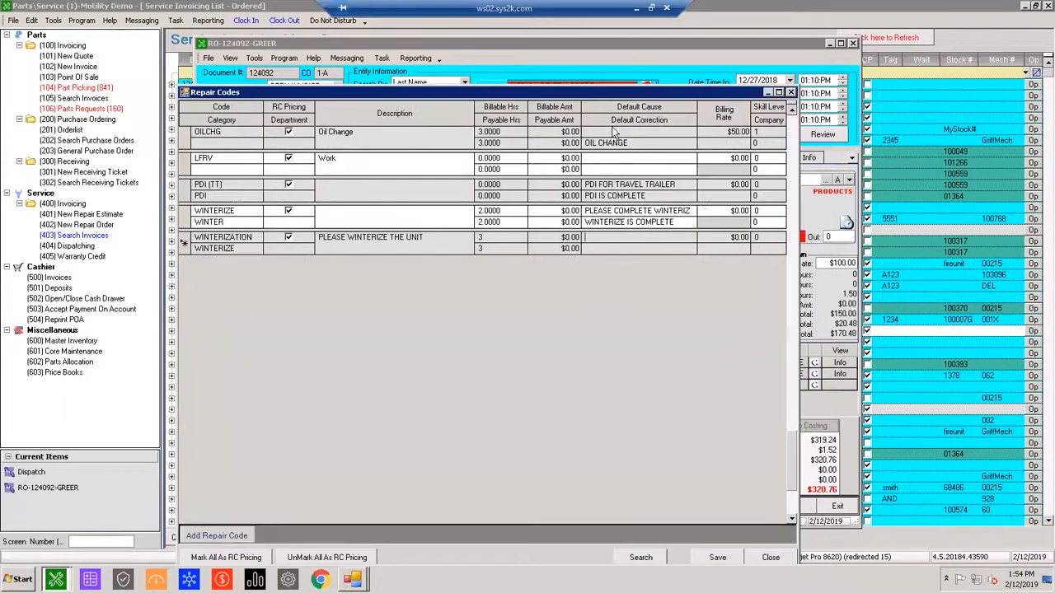
{"action": "left_click", "coordinate": [725, 236]}
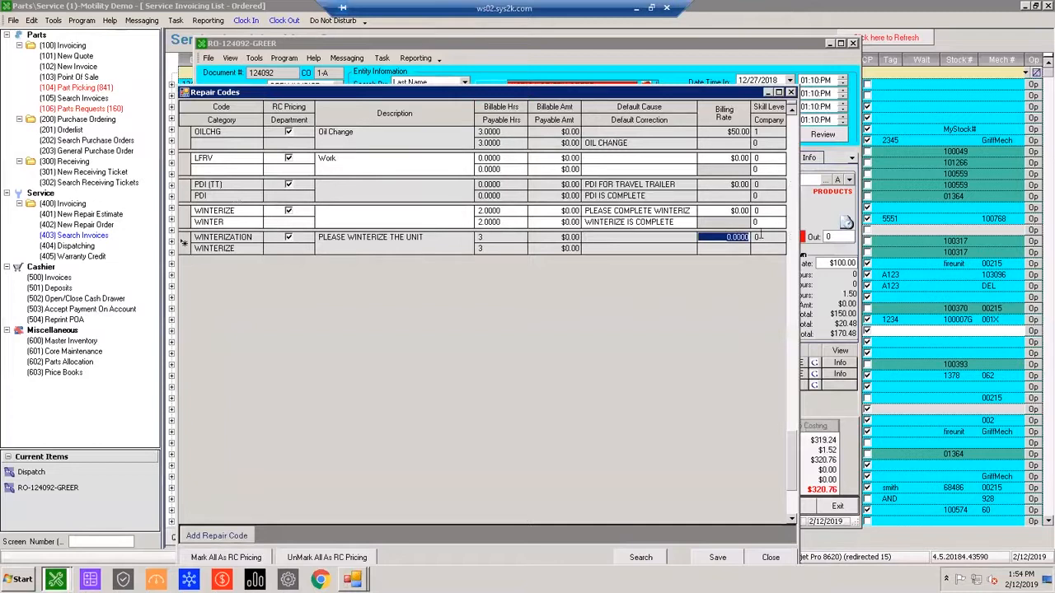
{"action": "type", "text": "129.00"}
{"action": "key", "text": "Tab"}
{"action": "left_click", "coordinate": [755, 235]}
{"action": "type", "text": "5"}
{"action": "key", "text": "Tab"}
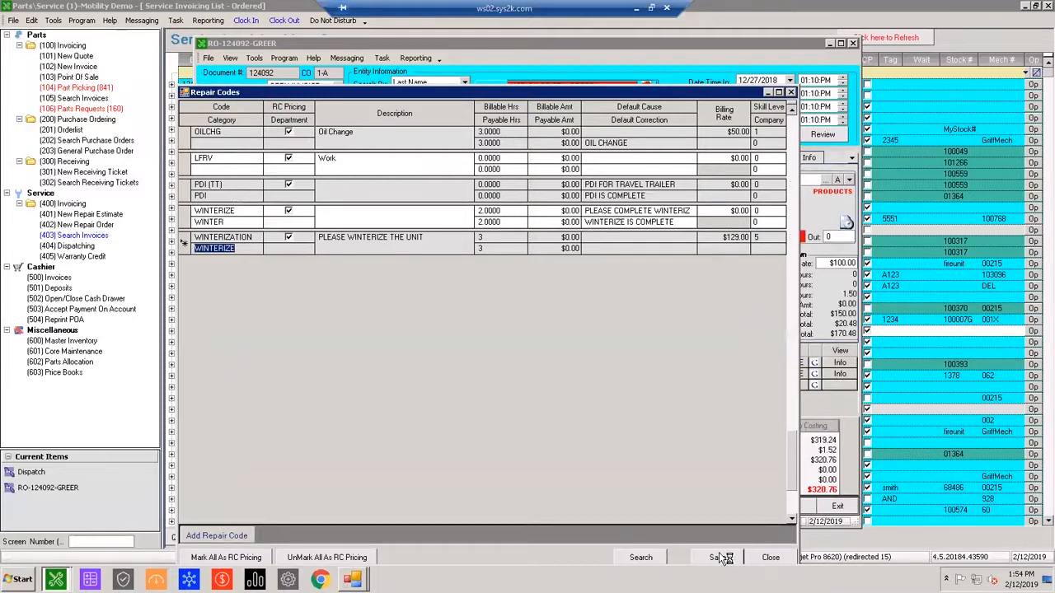
{"action": "left_click", "coordinate": [770, 558]}
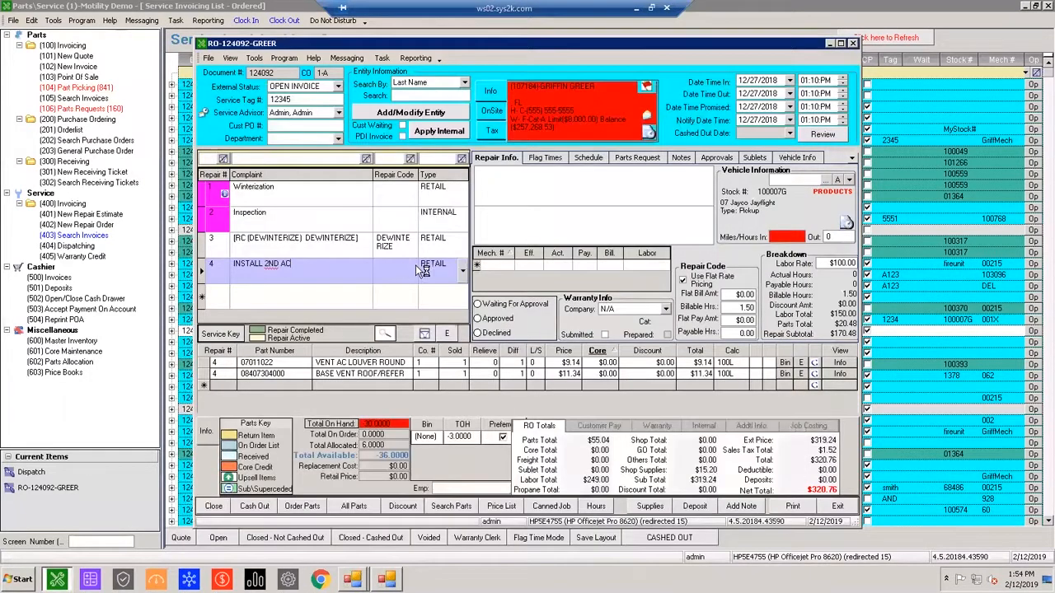
Change repair 3's repair code to WINTERIZE, searching the repair codes for winter.
{"action": "double_click", "coordinate": [409, 254]}
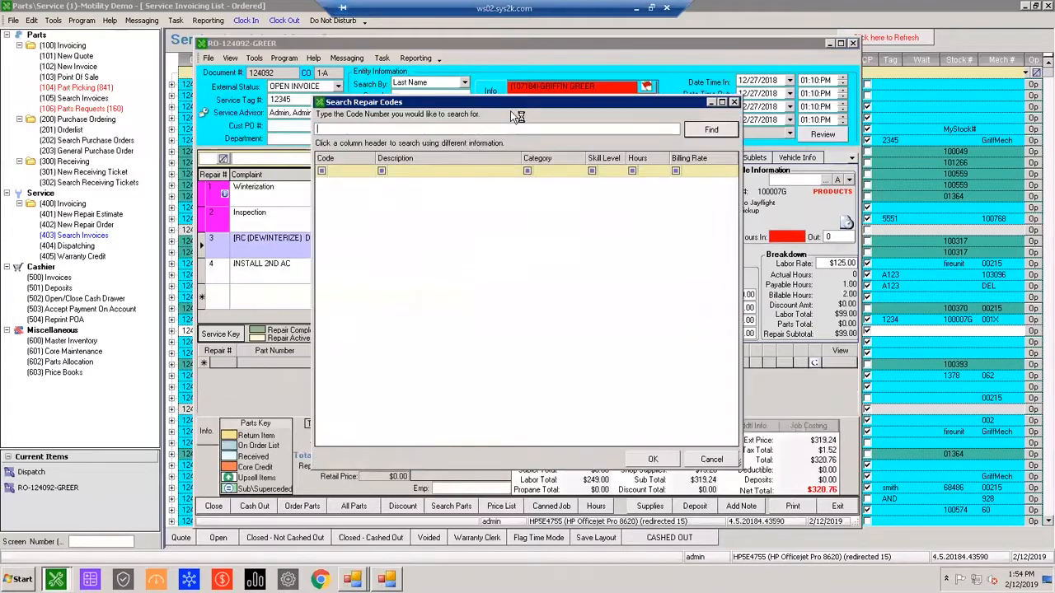
{"action": "type", "text": "winter"}
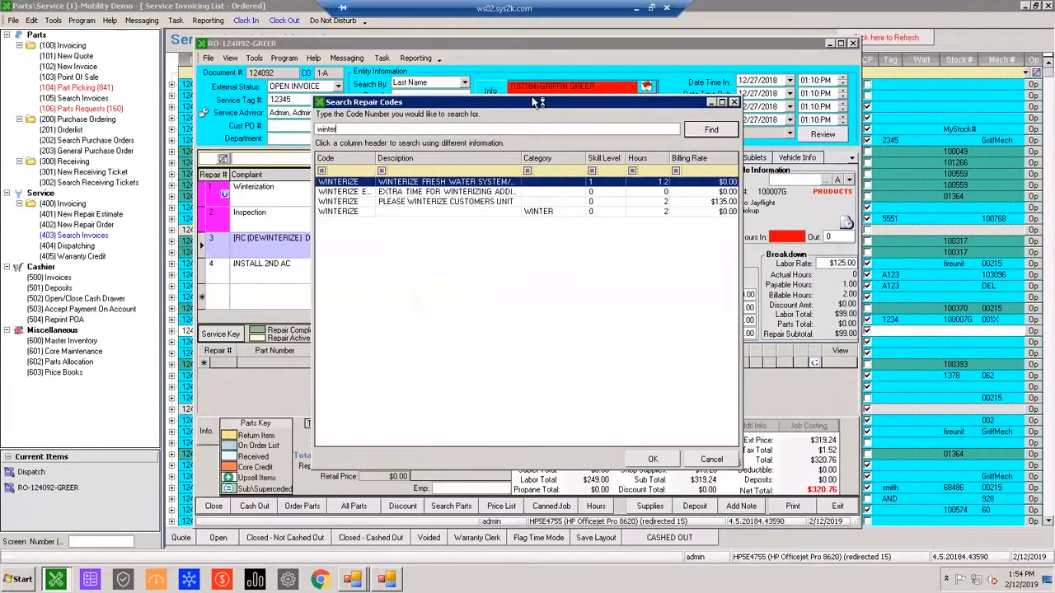
{"action": "left_click", "coordinate": [584, 214]}
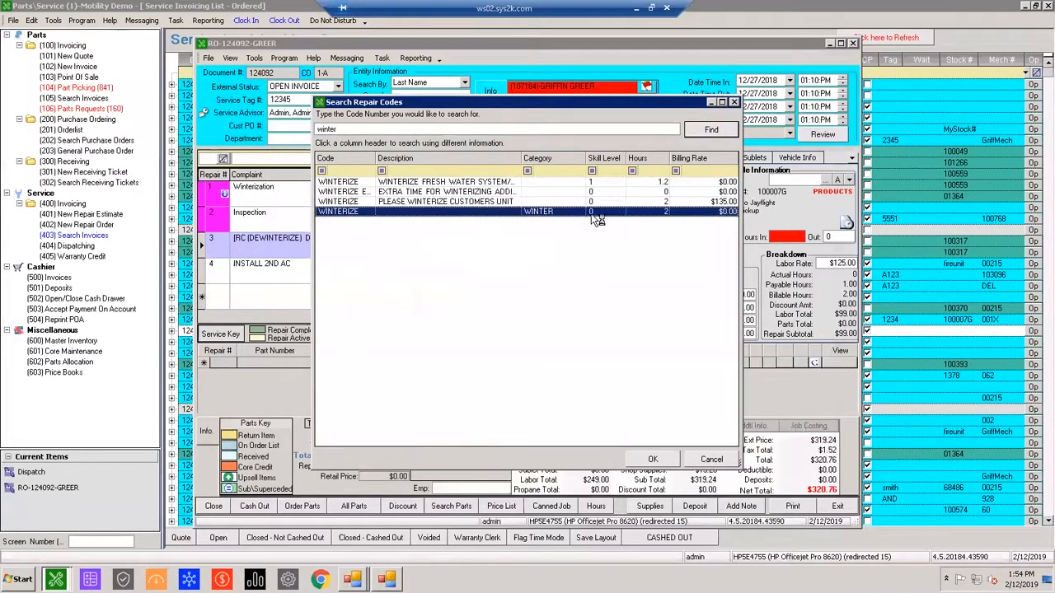
{"action": "double_click", "coordinate": [577, 214]}
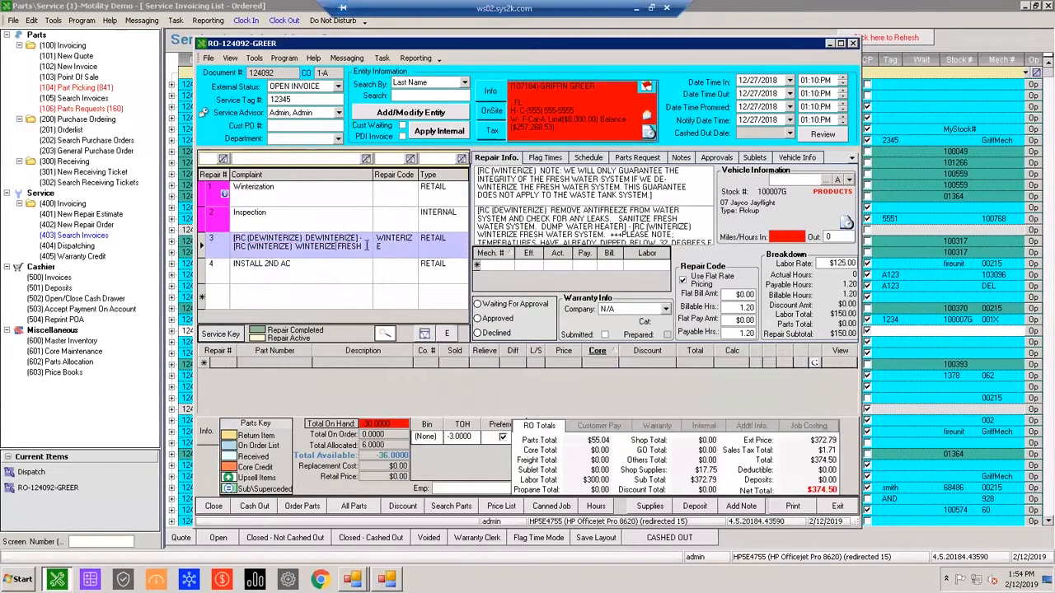
List all repair codes, filter the codes by winter, and apply the WINTERIZE code described PLEASE WINTERIZE CUSTOMERS UNIT to repair 3.
{"action": "left_click", "coordinate": [409, 245]}
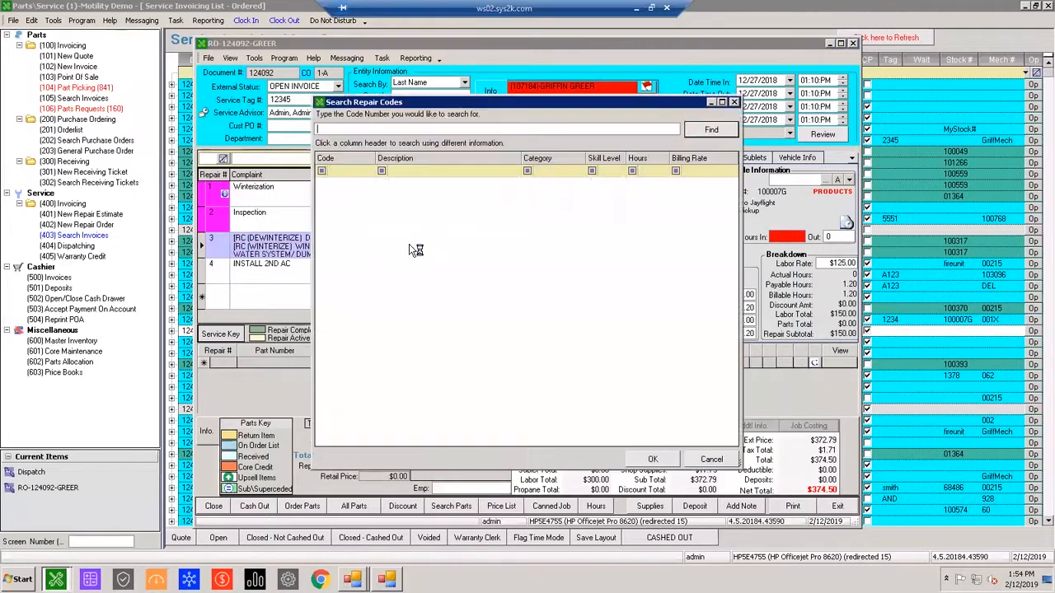
{"action": "left_click", "coordinate": [710, 133]}
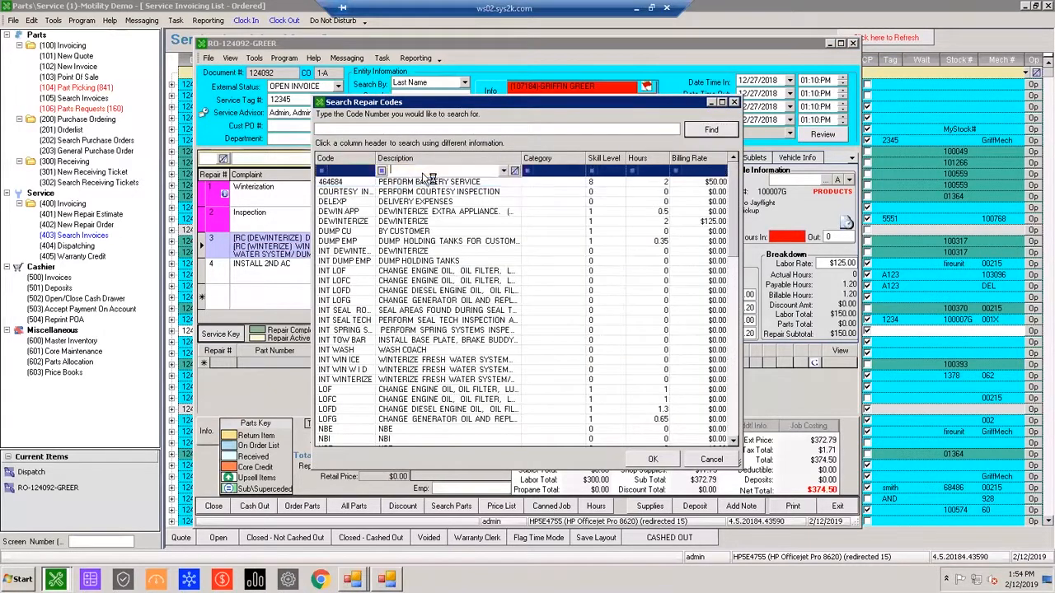
{"action": "type", "text": "winter"}
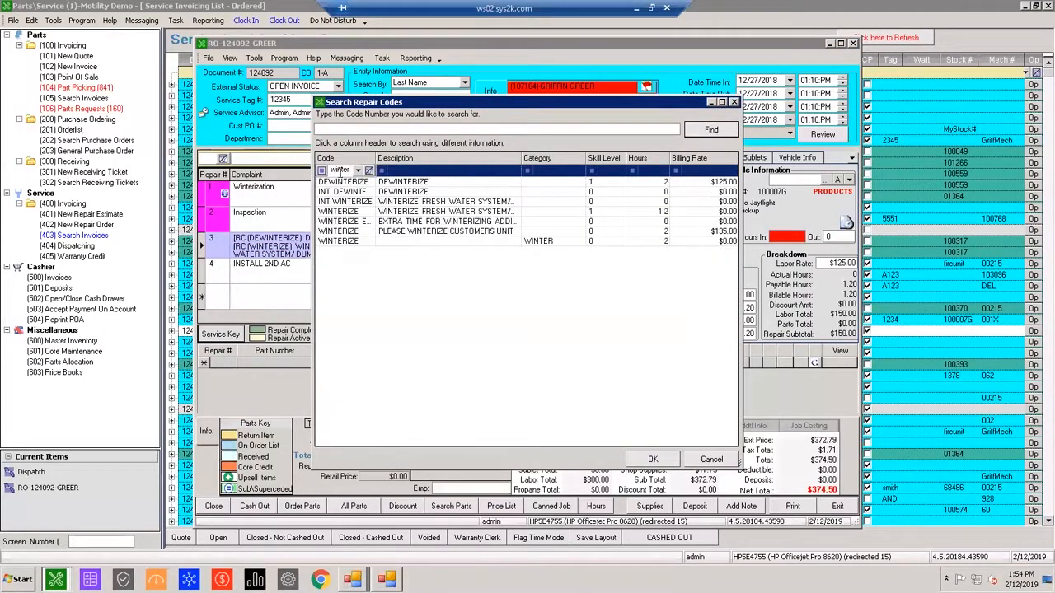
{"action": "double_click", "coordinate": [435, 234]}
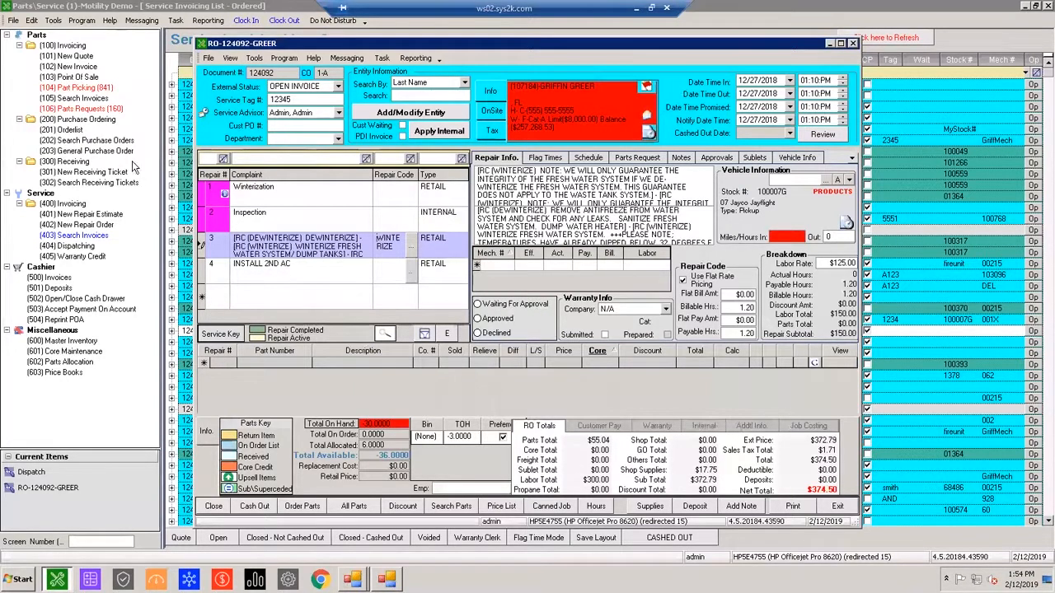
List all canned jobs for modification and open the WINTERIZATION canned job template.
{"action": "left_click", "coordinate": [33, 20]}
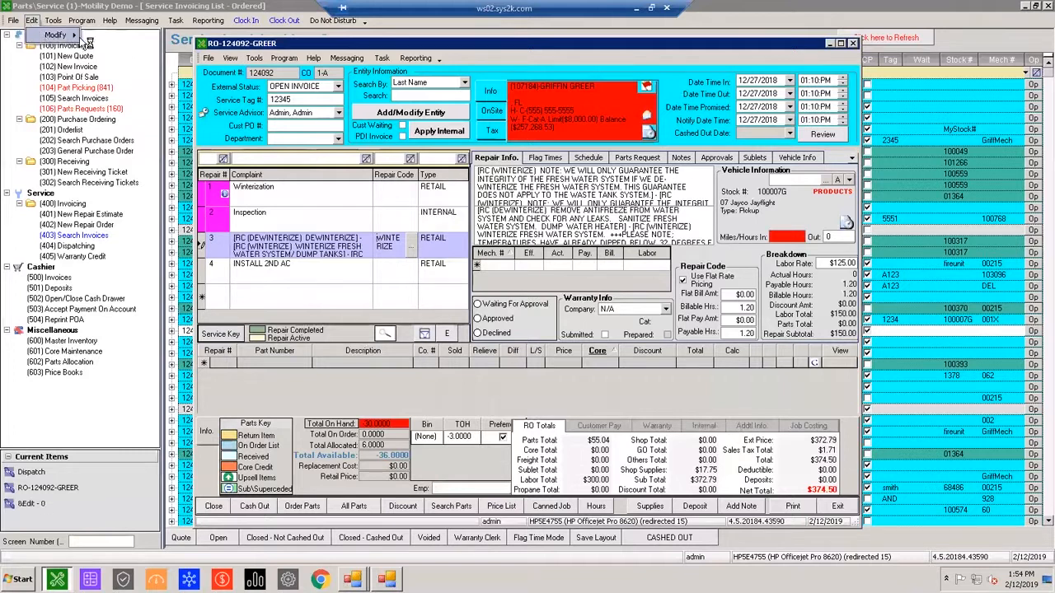
{"action": "mouse_move", "coordinate": [72, 36]}
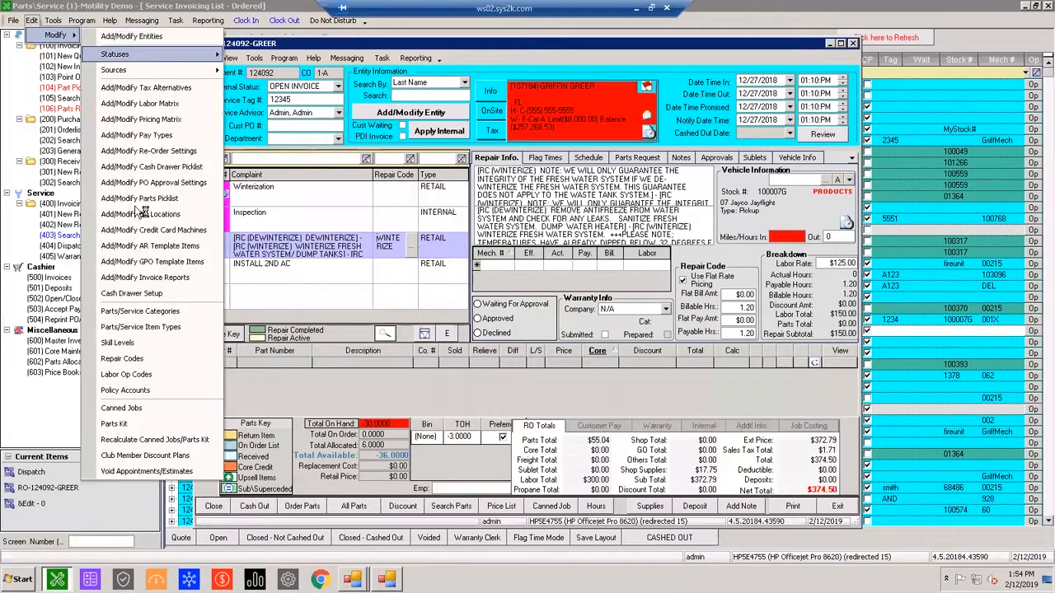
{"action": "left_click", "coordinate": [132, 409]}
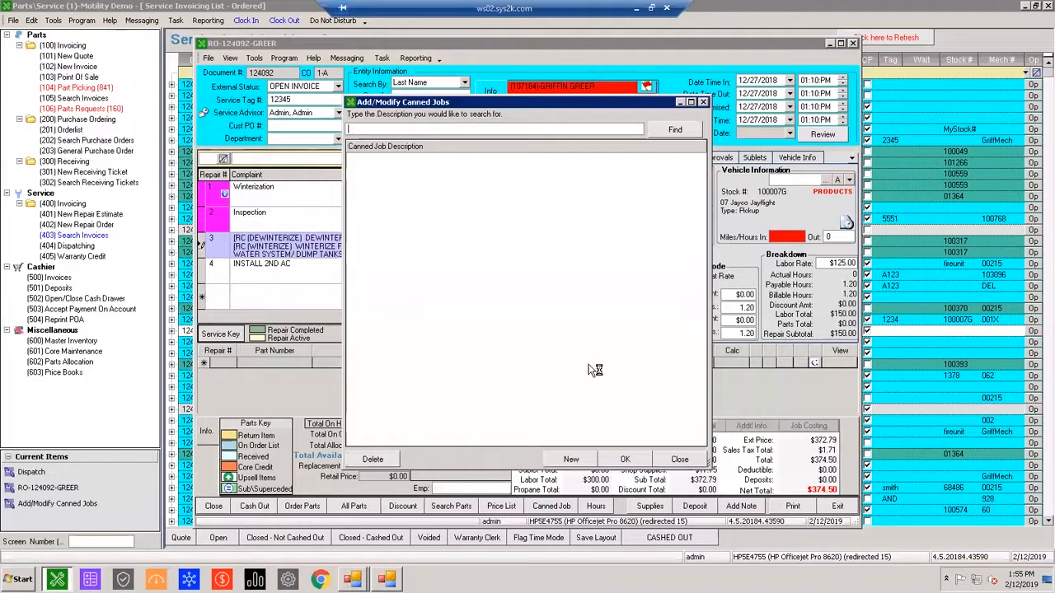
{"action": "left_click", "coordinate": [673, 131]}
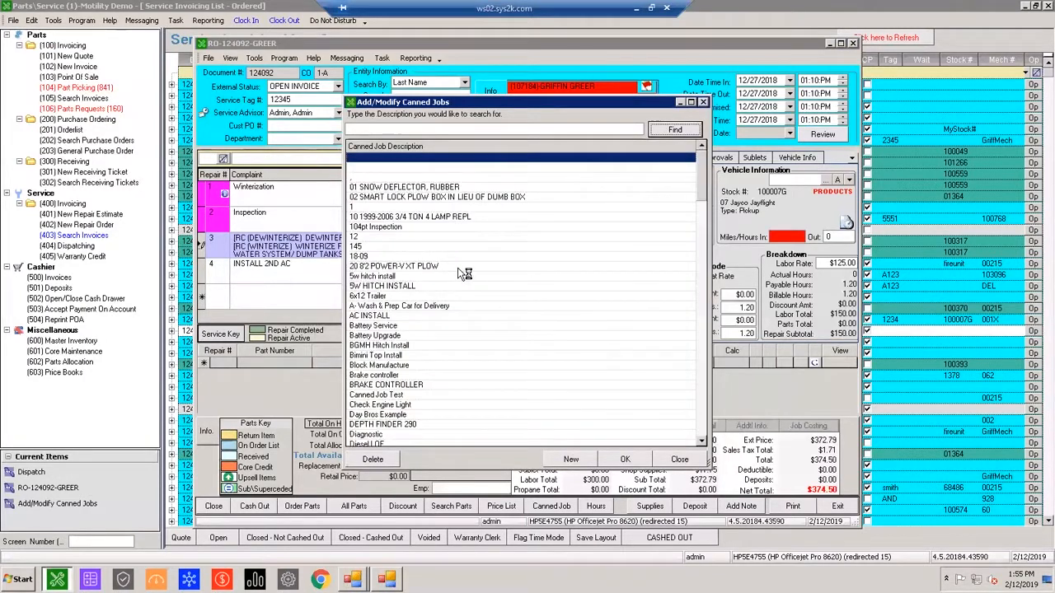
{"action": "left_click", "coordinate": [366, 238]}
{"action": "scroll", "coordinate": [643, 206], "scroll_direction": "down", "scroll_amount": 6}
{"action": "left_click_drag", "start_coordinate": [702, 224], "coordinate": [702, 412]}
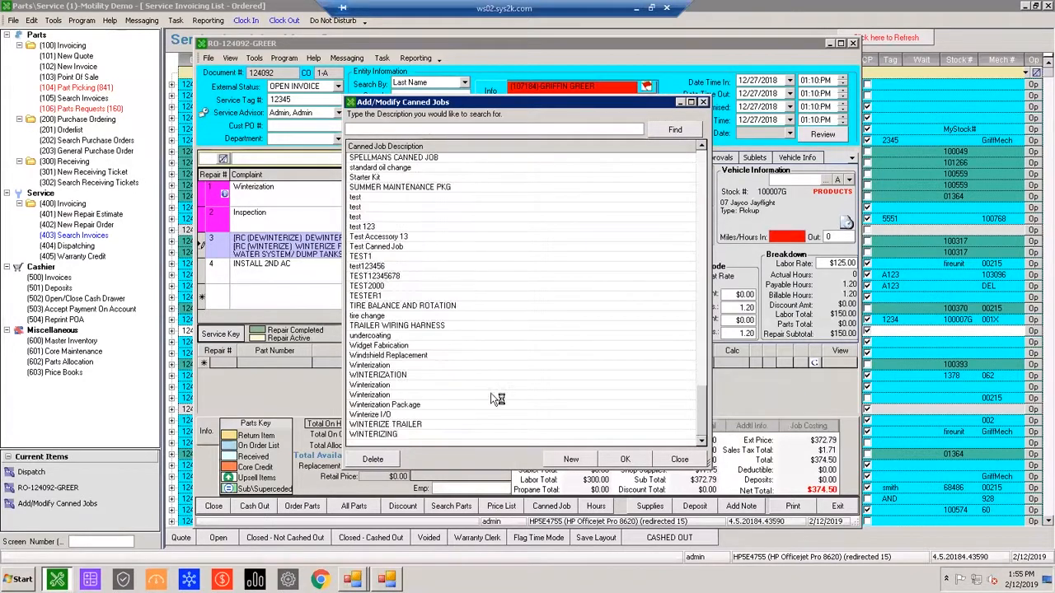
{"action": "left_click", "coordinate": [379, 375]}
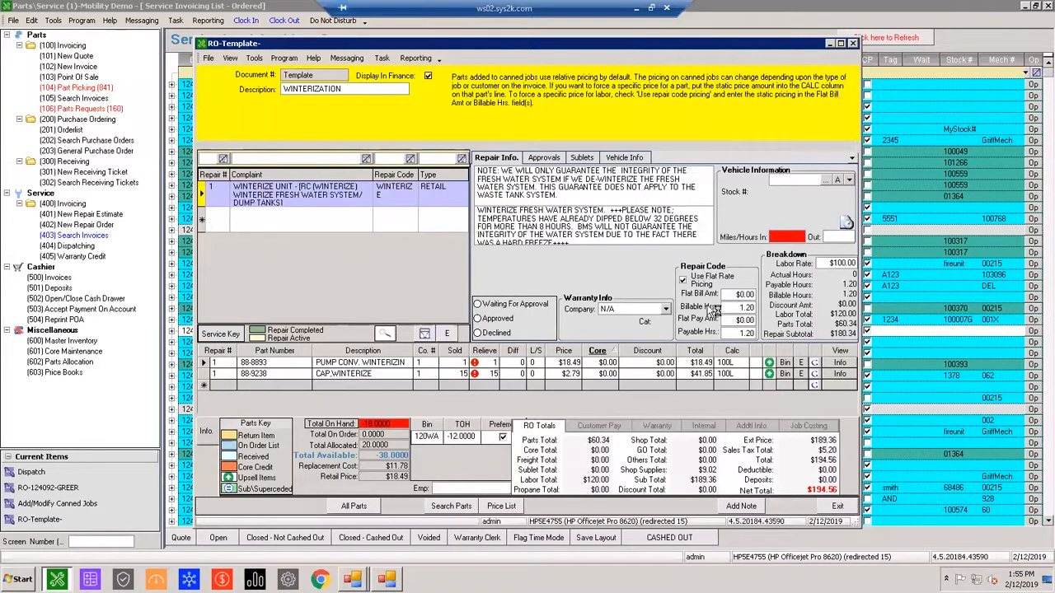
Apply the WINTERIZE code described PLEASE WINTERIZE CUSTOMERS UNIT to the template's repair 1, filtering descriptions by pl, and close the template and canned jobs list.
{"action": "left_click", "coordinate": [386, 193]}
{"action": "left_click", "coordinate": [411, 194]}
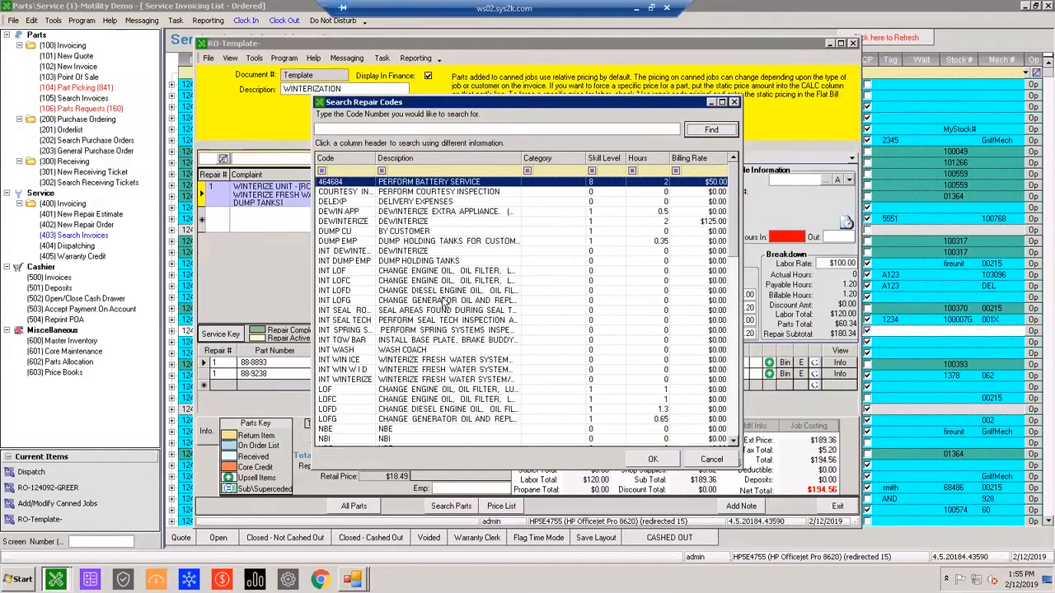
{"action": "left_click", "coordinate": [427, 170]}
{"action": "type", "text": "pl"}
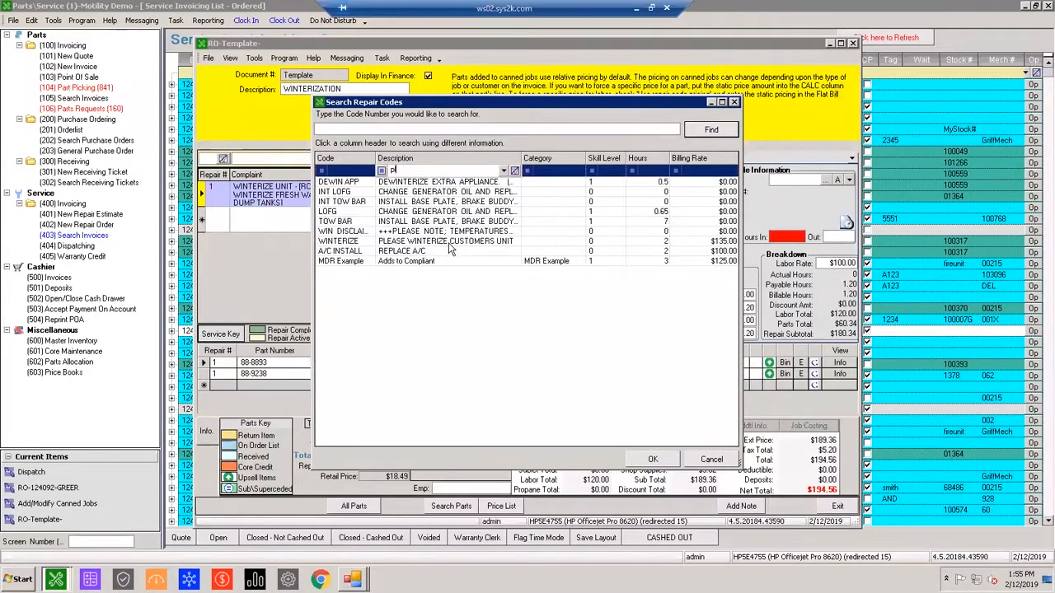
{"action": "double_click", "coordinate": [449, 243]}
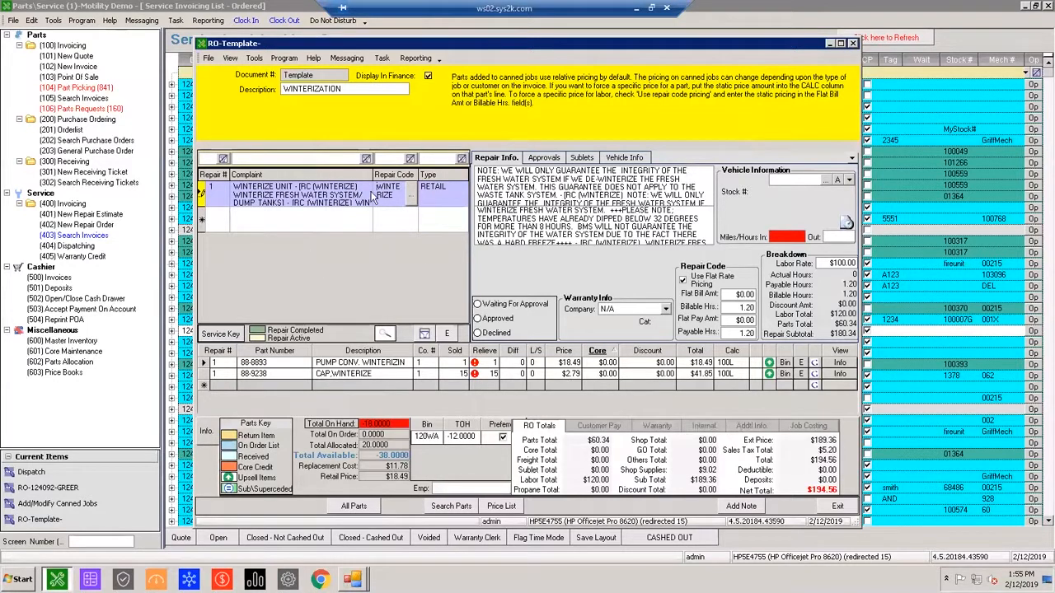
{"action": "mouse_move", "coordinate": [426, 198]}
{"action": "left_click", "coordinate": [385, 189]}
{"action": "left_click", "coordinate": [852, 43]}
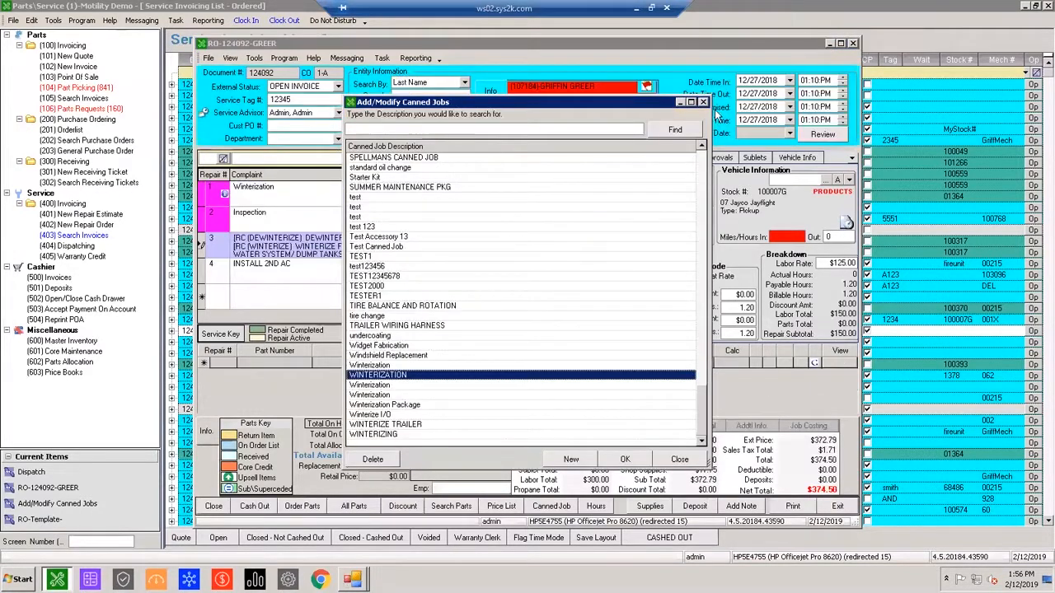
{"action": "left_click", "coordinate": [702, 103]}
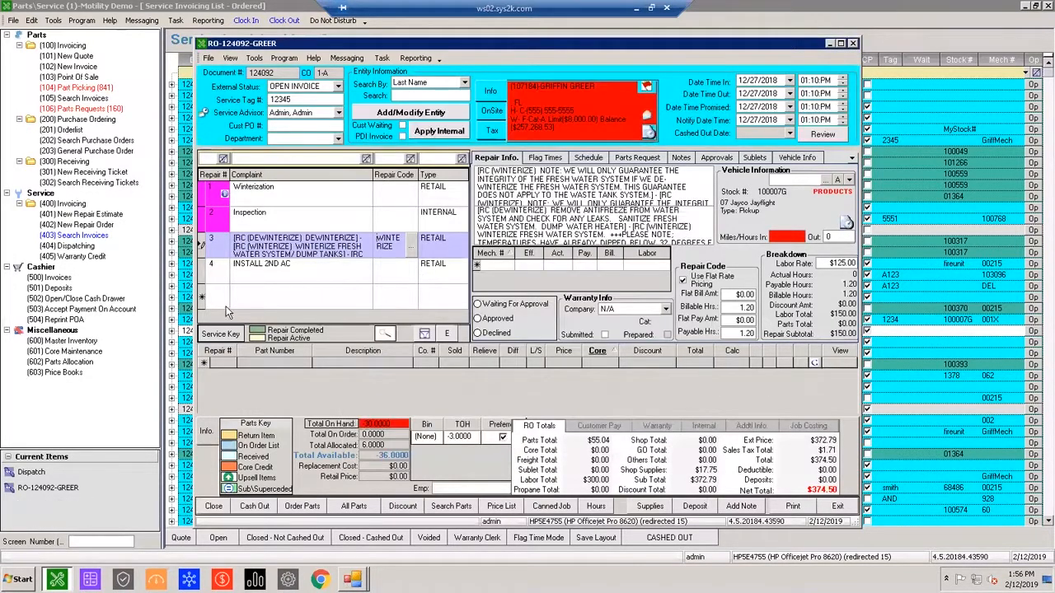
Add the WINTERIZATION canned job to the repair order as repair 5 and select that repair line.
{"action": "left_click", "coordinate": [203, 300]}
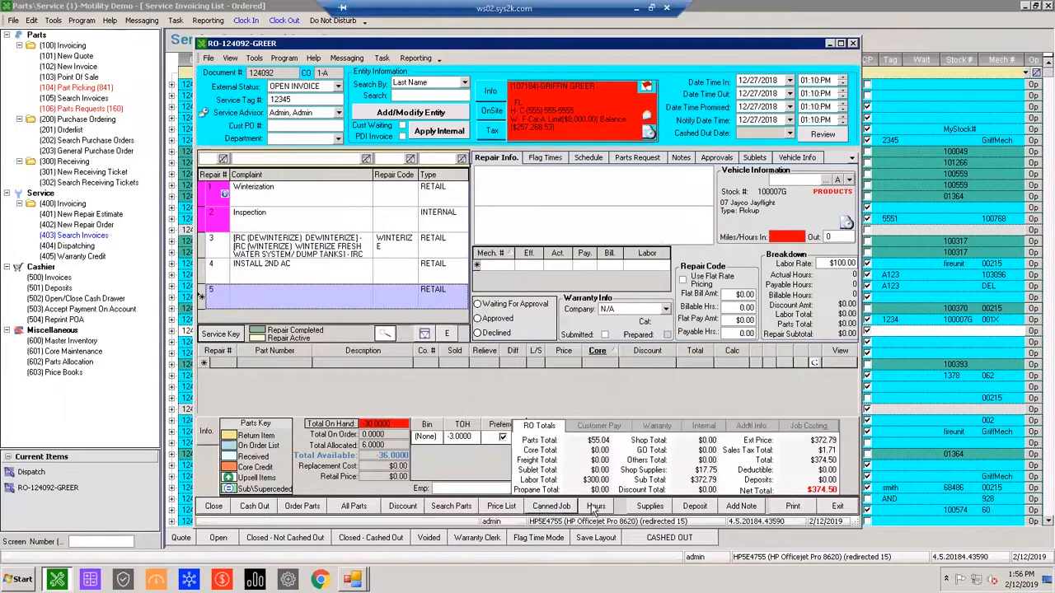
{"action": "left_click", "coordinate": [545, 505]}
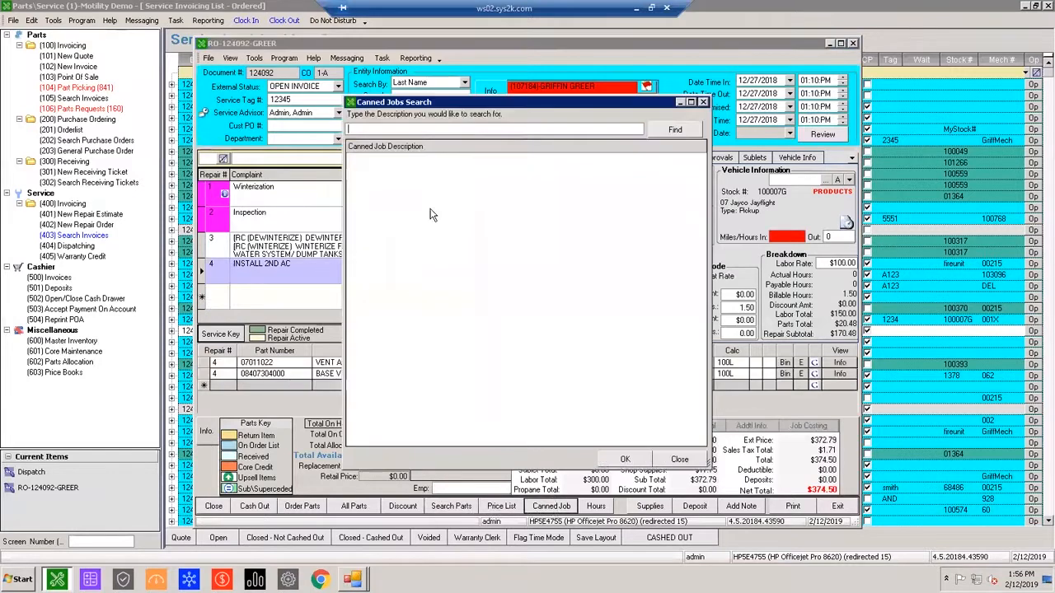
{"action": "left_click", "coordinate": [674, 130]}
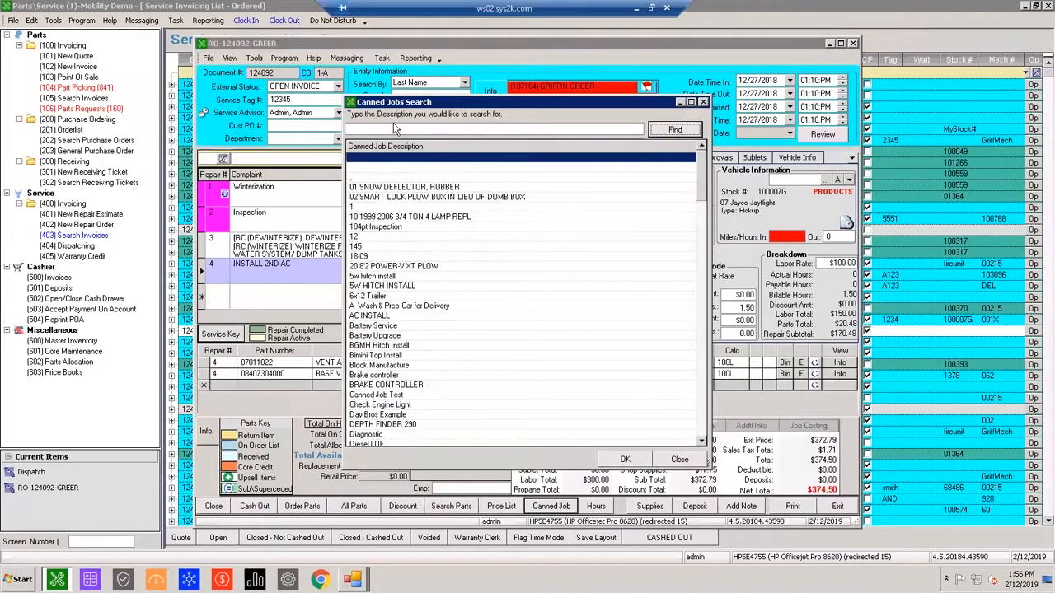
{"action": "scroll", "coordinate": [485, 307], "scroll_direction": "down", "scroll_amount": 20}
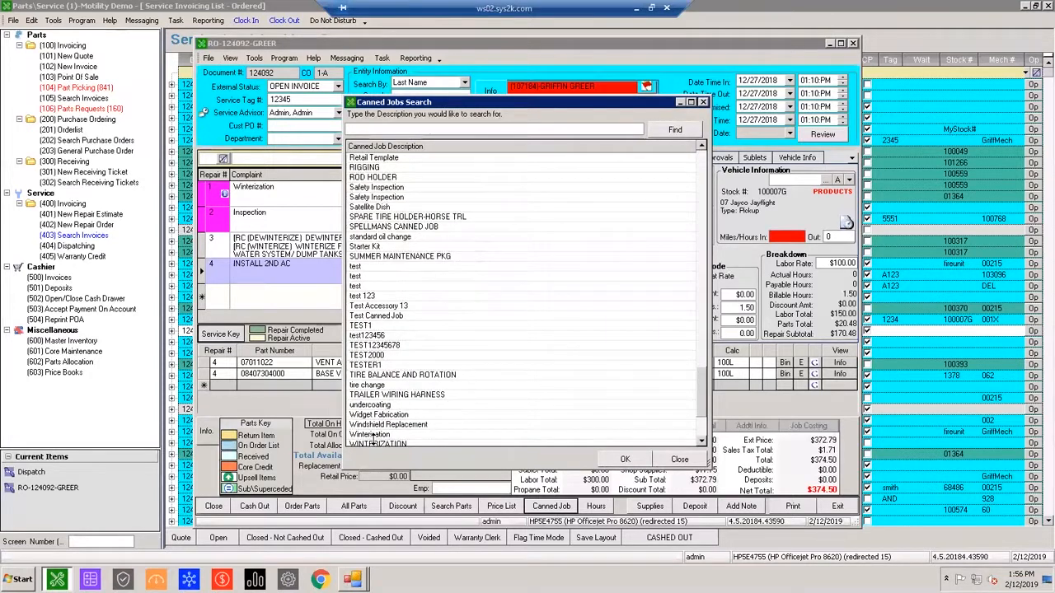
{"action": "left_click", "coordinate": [376, 442]}
{"action": "double_click", "coordinate": [379, 435]}
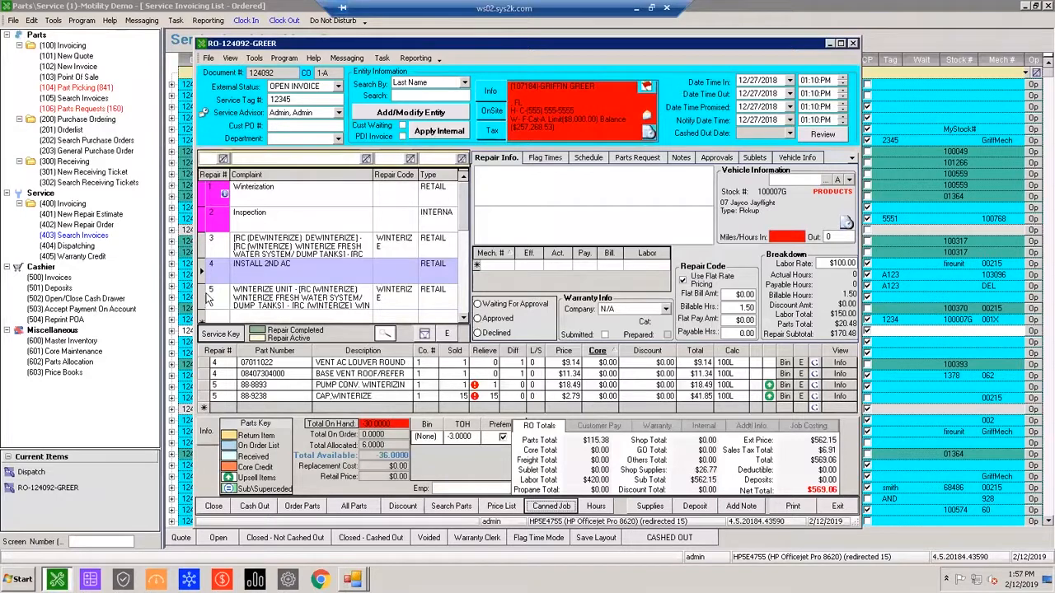
{"action": "left_click", "coordinate": [203, 298]}
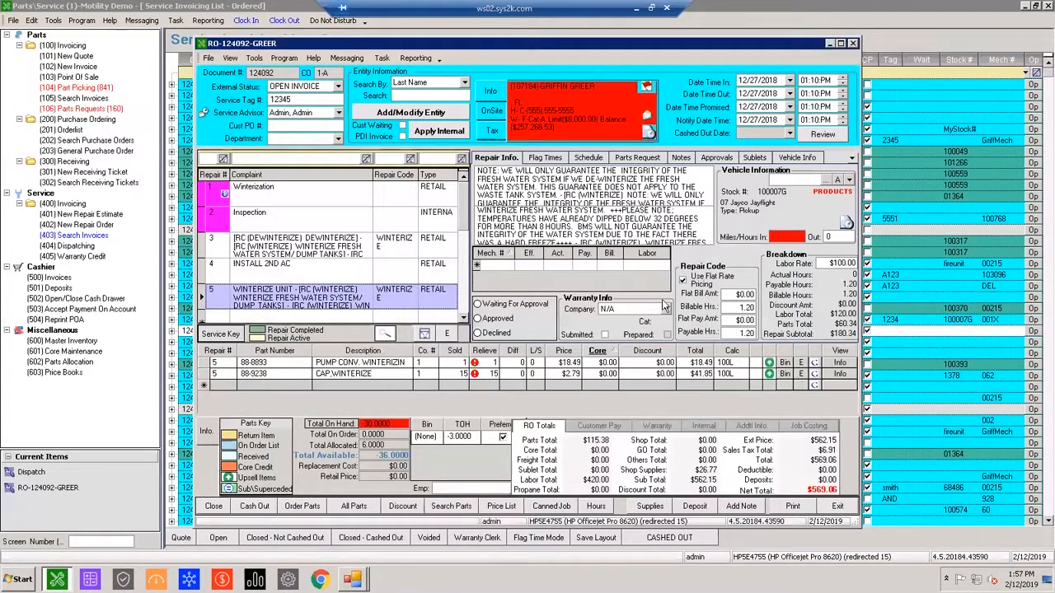